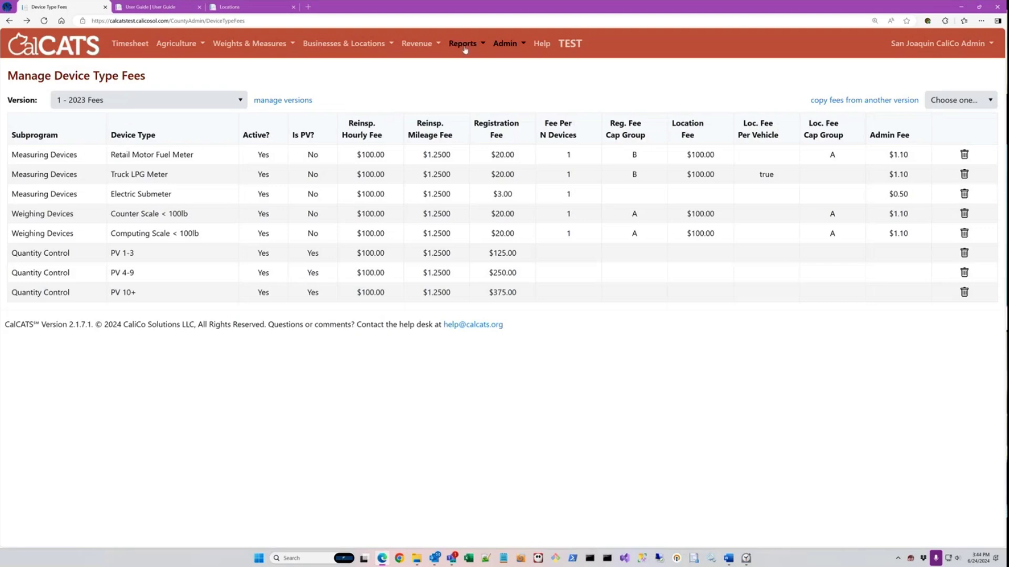
Step: Start a registration invoice for the location Safeway #0387 (Lodi, CA) from the Weights & Measures Ledger
{"action": "left_click", "coordinate": [421, 45]}
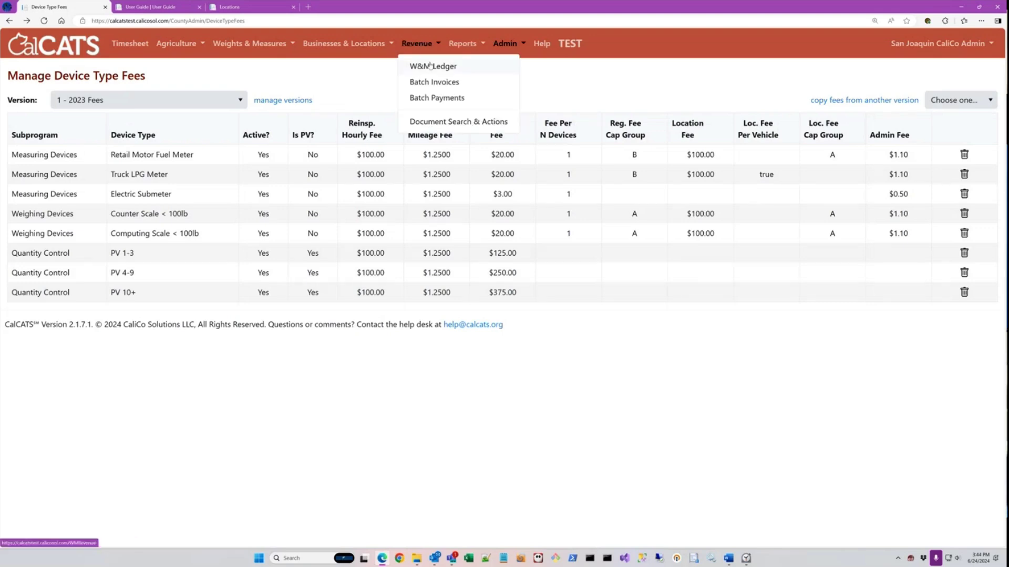
{"action": "left_click", "coordinate": [452, 71]}
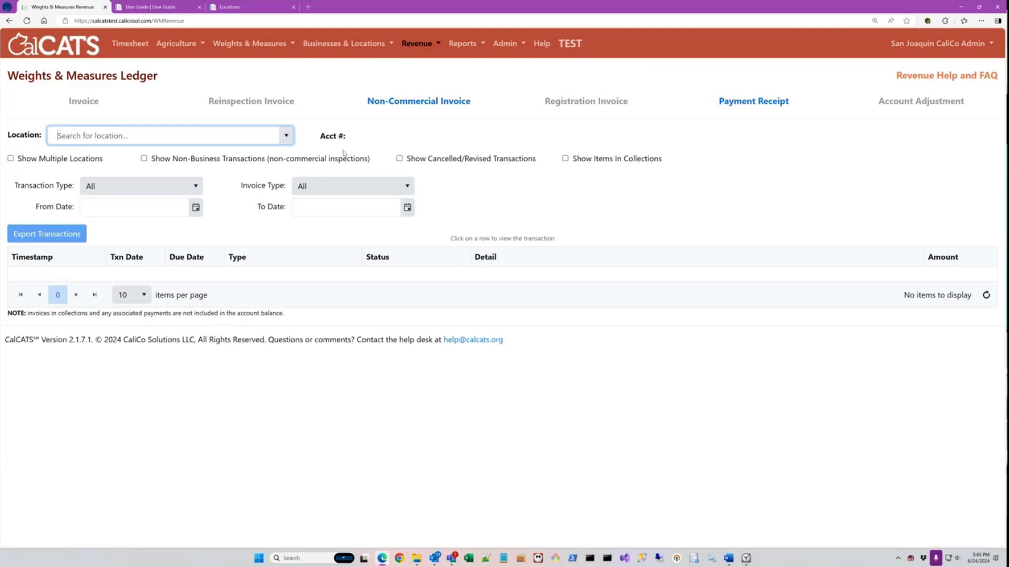
{"action": "left_click", "coordinate": [211, 137]}
{"action": "type", "text": "safe"}
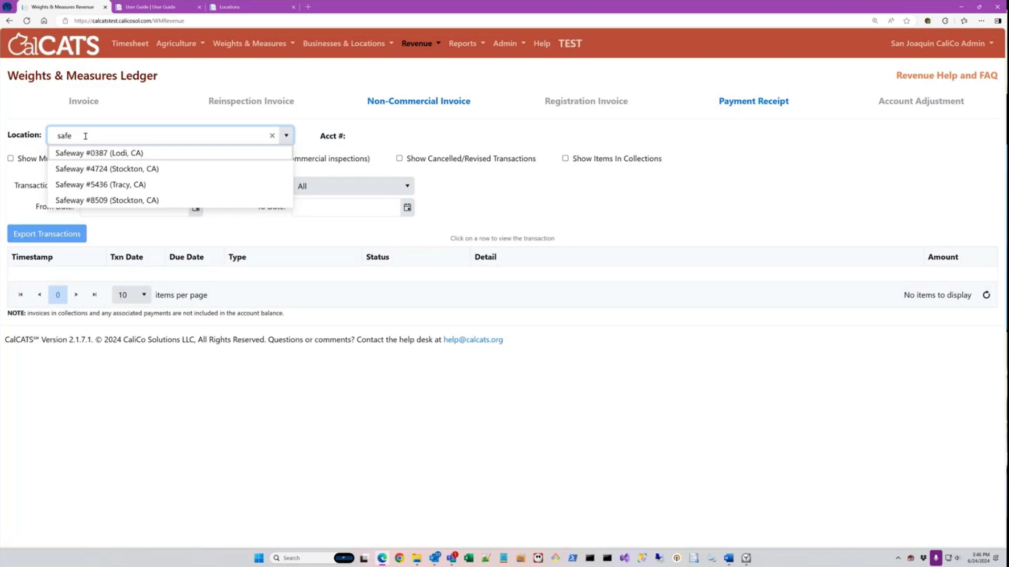
{"action": "left_click", "coordinate": [239, 153]}
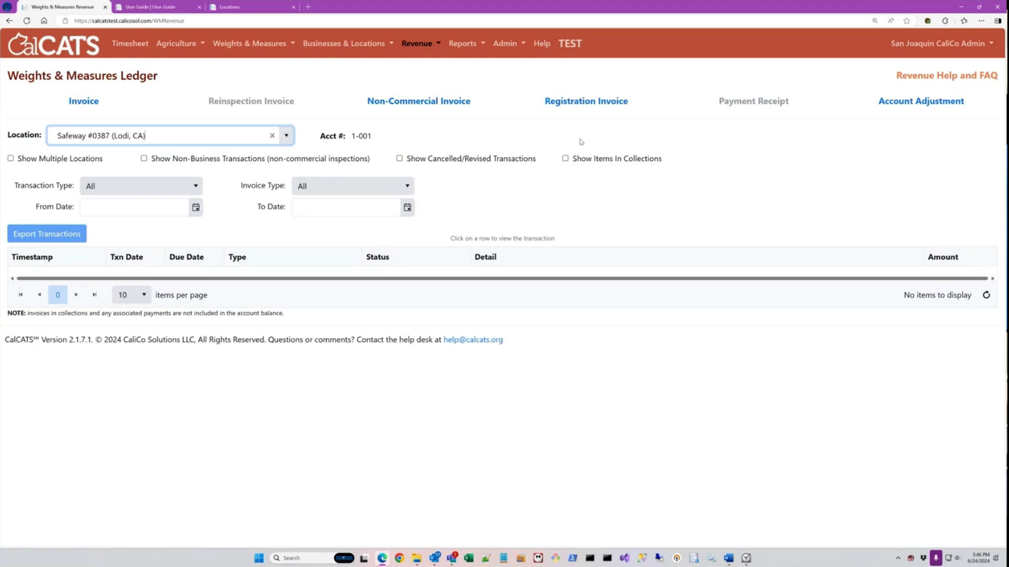
{"action": "left_click", "coordinate": [589, 102]}
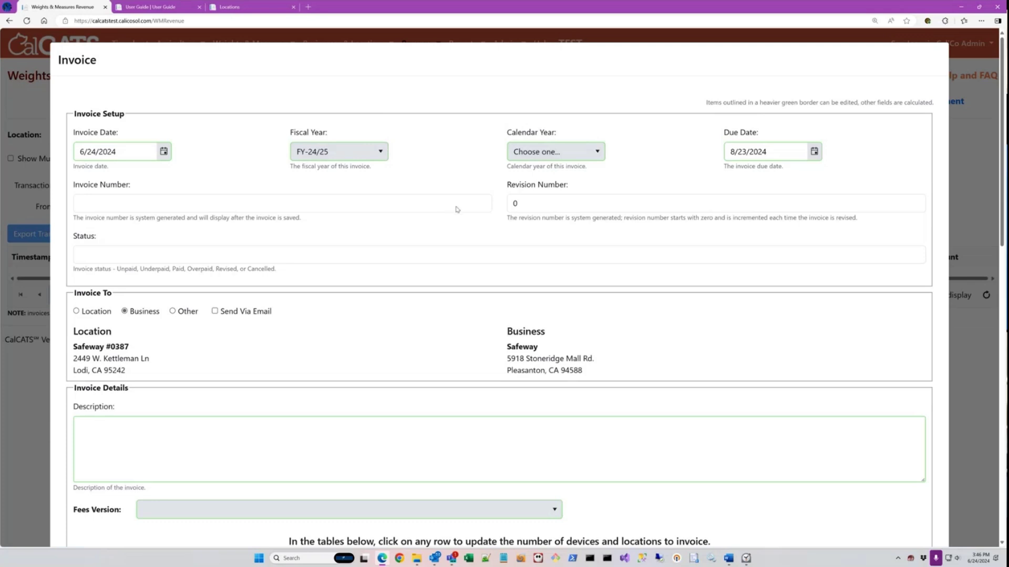
Step: Set the invoice's calendar year to 2024 and dismiss the resulting message
{"action": "left_click", "coordinate": [94, 151]}
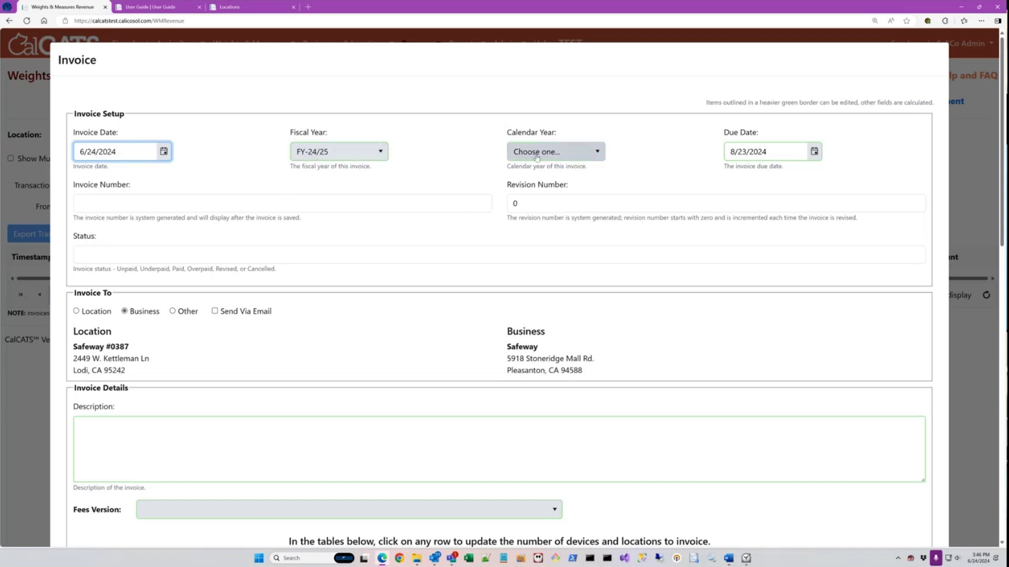
{"action": "left_click", "coordinate": [558, 157]}
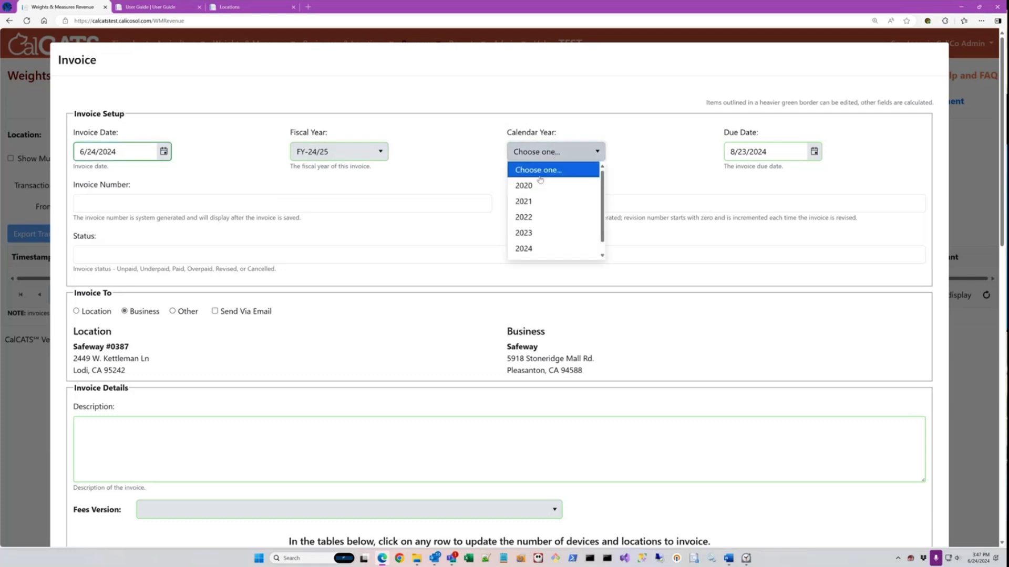
{"action": "left_click", "coordinate": [525, 249]}
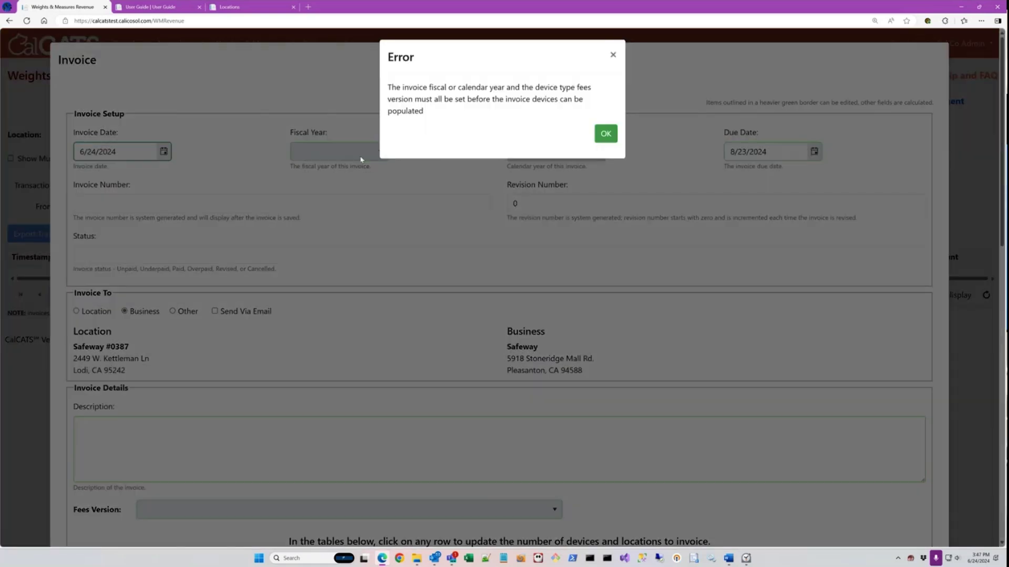
{"action": "left_click", "coordinate": [604, 135]}
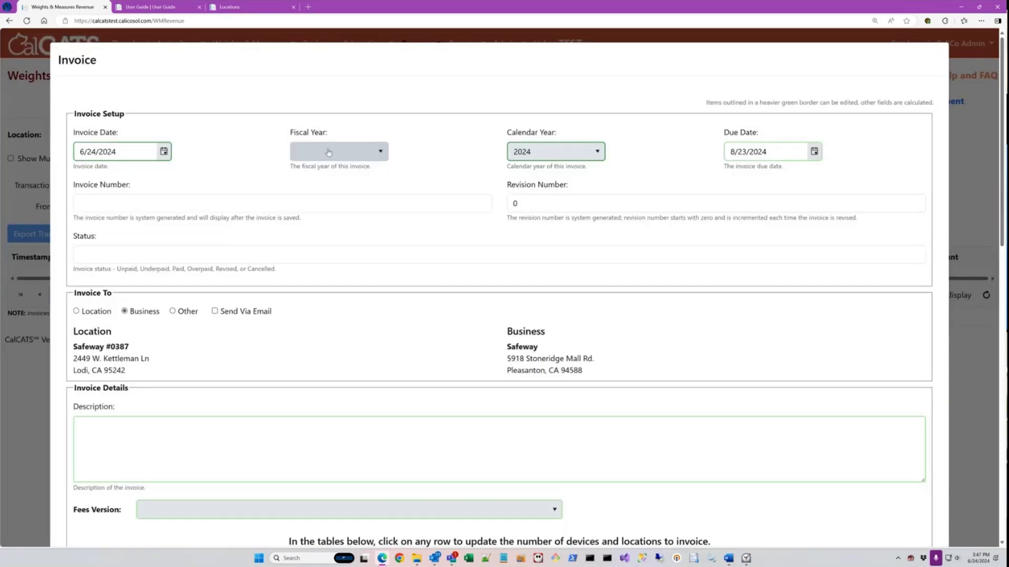
Step: Set the invoice's fiscal year to FY-24/25 and dismiss the resulting message
{"action": "left_click", "coordinate": [339, 152]}
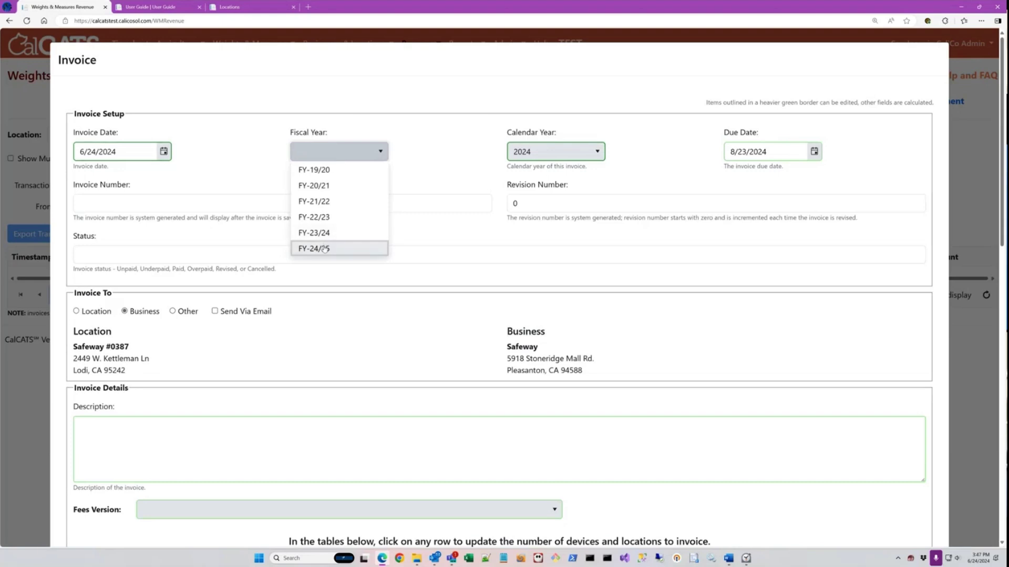
{"action": "left_click", "coordinate": [329, 249]}
{"action": "left_click", "coordinate": [602, 138]}
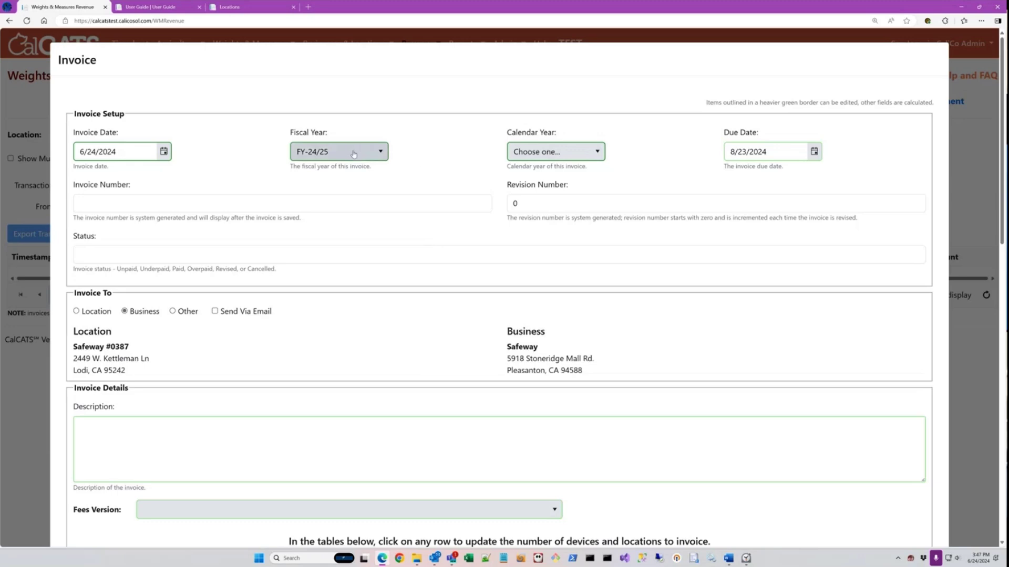
Step: Open the county's Device Types configuration in the User Guide browser tab and examine the billing cycle of each device type
{"action": "left_click", "coordinate": [150, 7]}
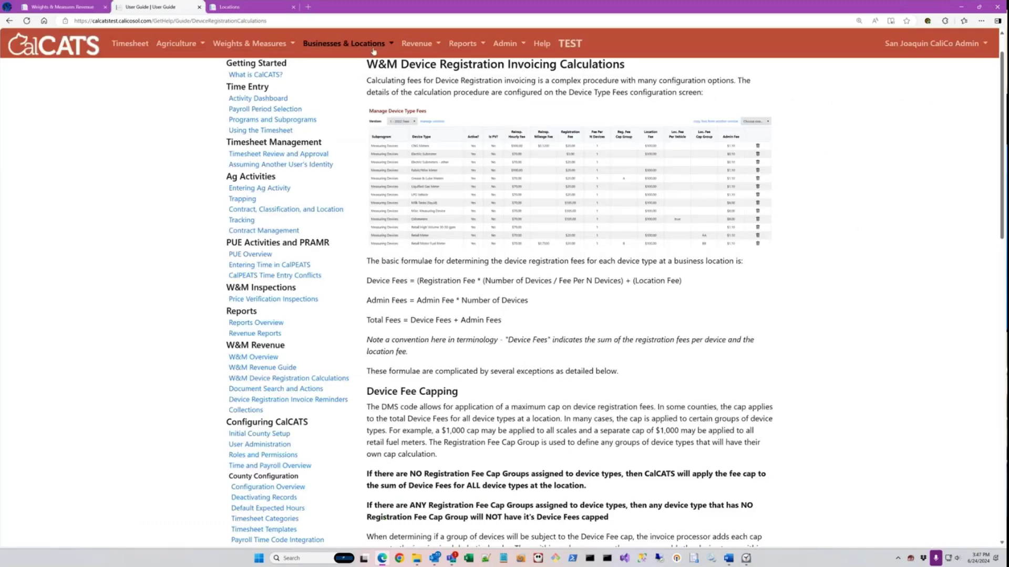
{"action": "left_click", "coordinate": [512, 51]}
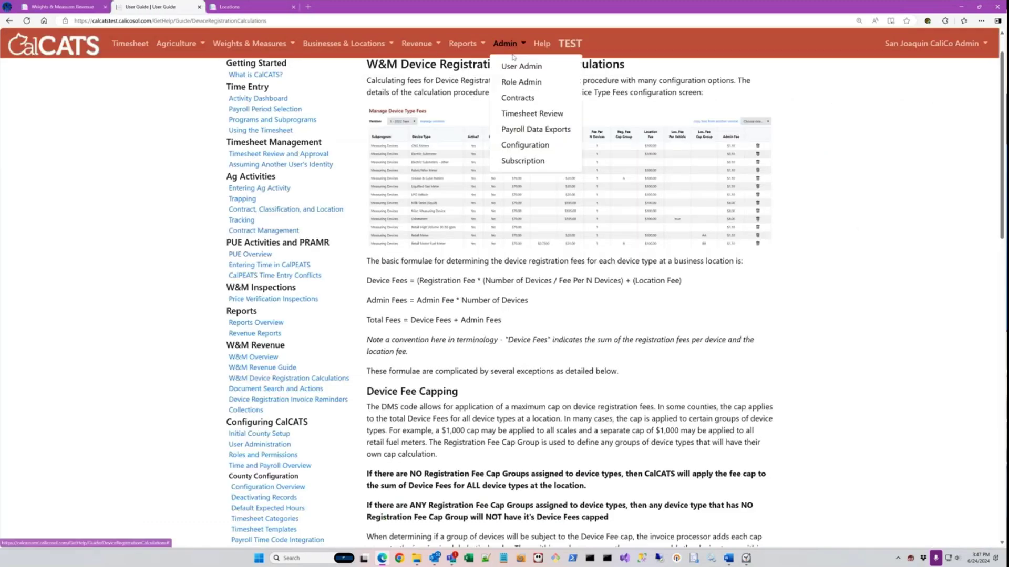
{"action": "left_click", "coordinate": [525, 145]}
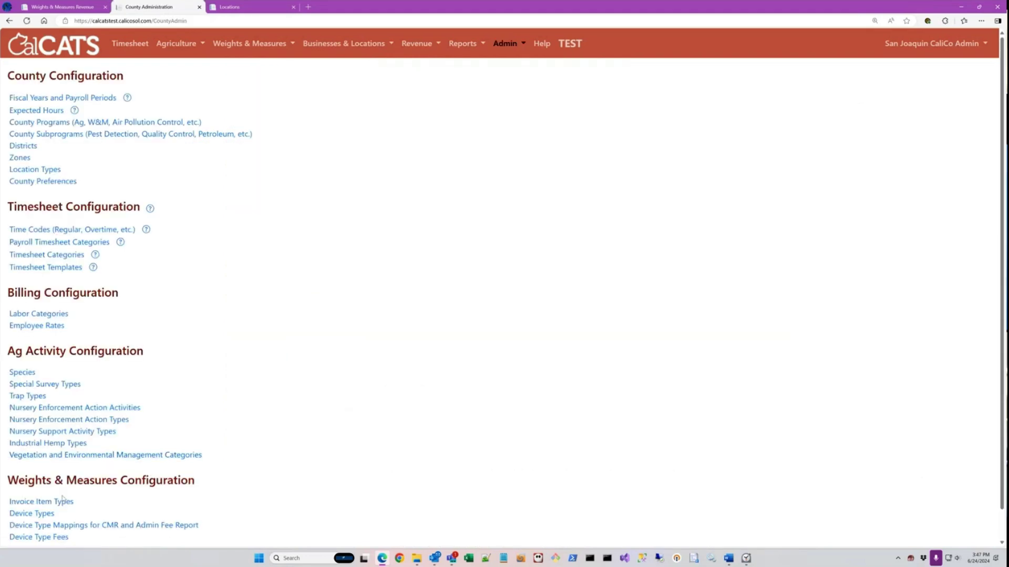
{"action": "left_click", "coordinate": [31, 513]}
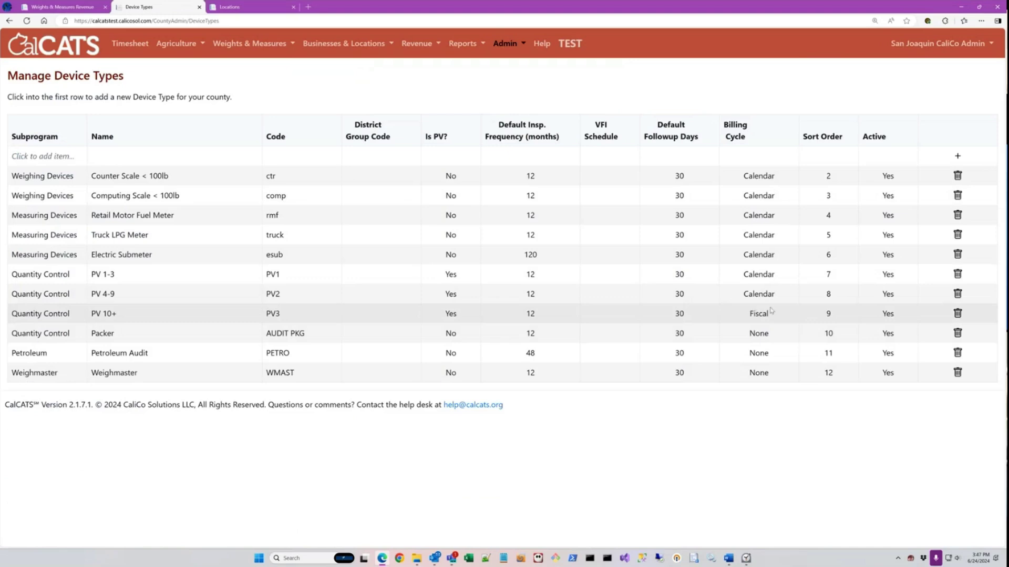
Step: Return to the registration invoice and set its calendar year to 2025, dismissing the resulting message
{"action": "left_click", "coordinate": [92, 9]}
{"action": "left_click", "coordinate": [575, 153]}
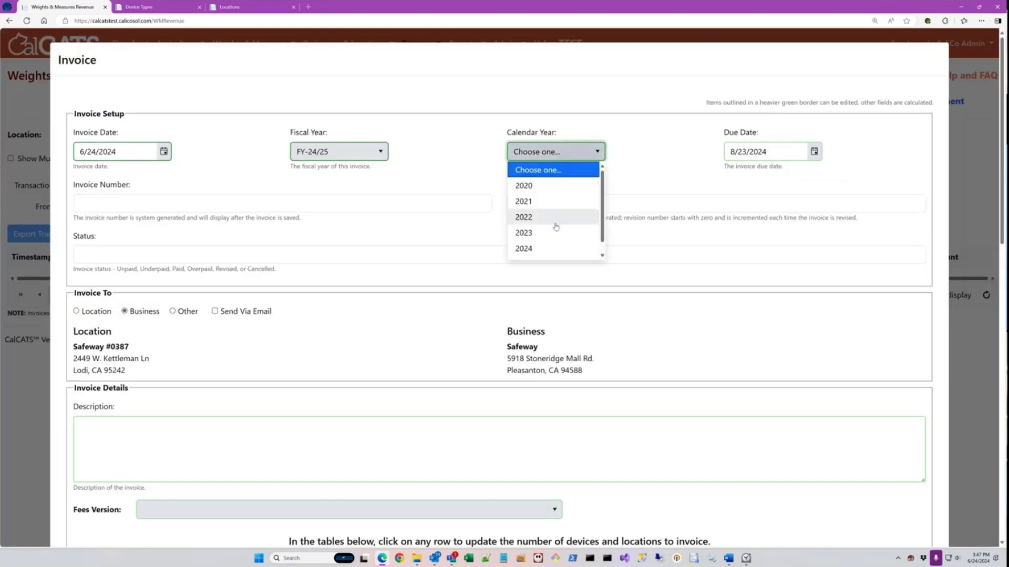
{"action": "scroll", "coordinate": [556, 227], "scroll_direction": "down", "scroll_amount": 1}
{"action": "left_click", "coordinate": [531, 253]}
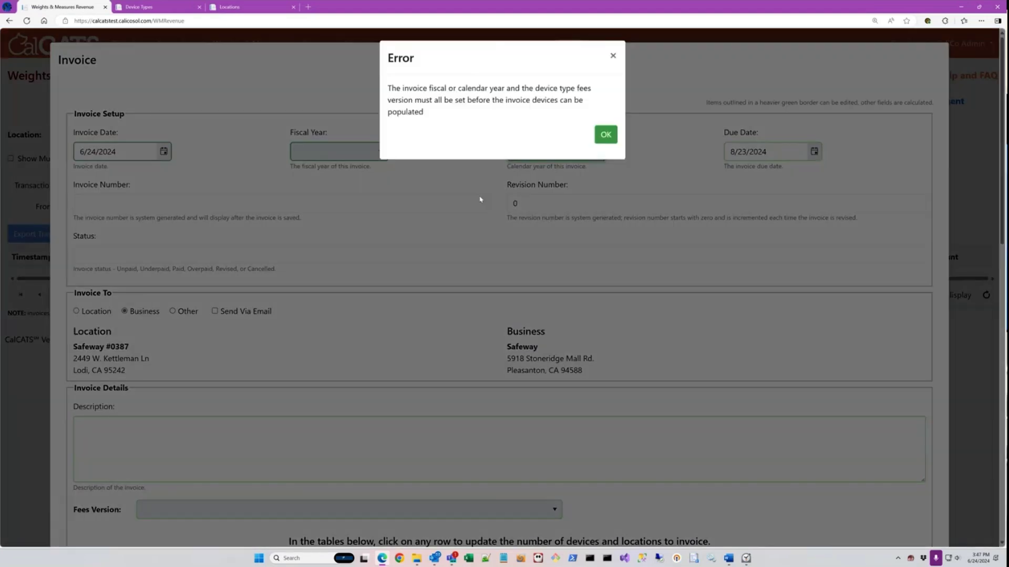
{"action": "left_click", "coordinate": [604, 133]}
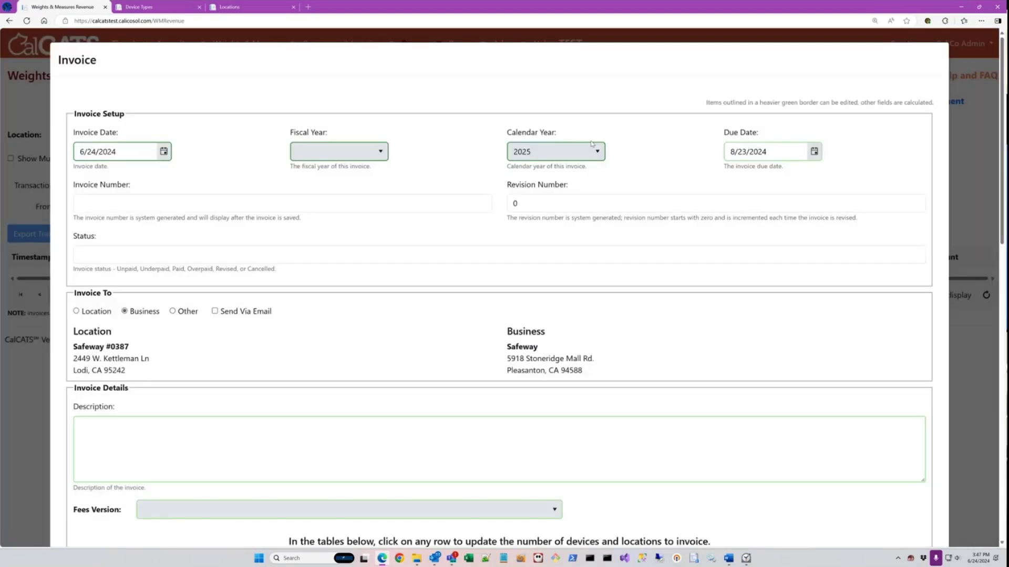
{"action": "left_click", "coordinate": [745, 151]}
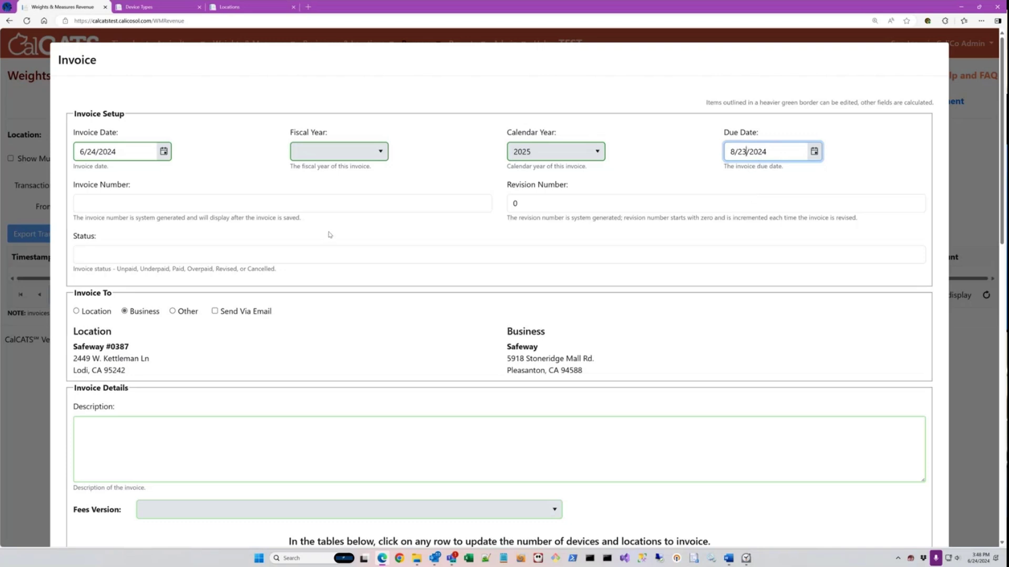
Step: Try the Location and Other recipient options for the invoice and return the selection to Business
{"action": "scroll", "coordinate": [329, 234], "scroll_direction": "down", "scroll_amount": 1}
{"action": "scroll", "coordinate": [203, 320], "scroll_direction": "down", "scroll_amount": 2}
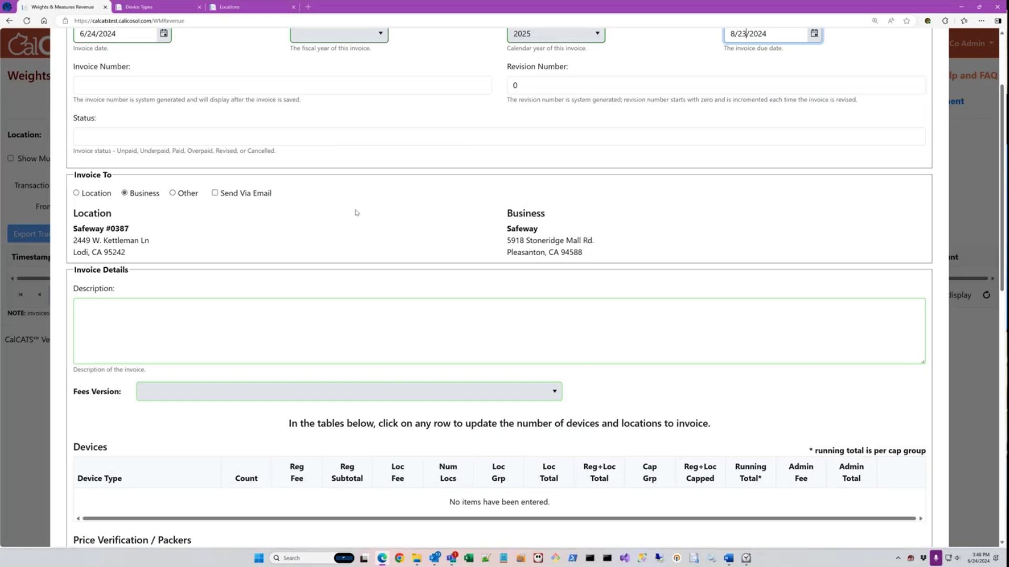
{"action": "left_click", "coordinate": [90, 198]}
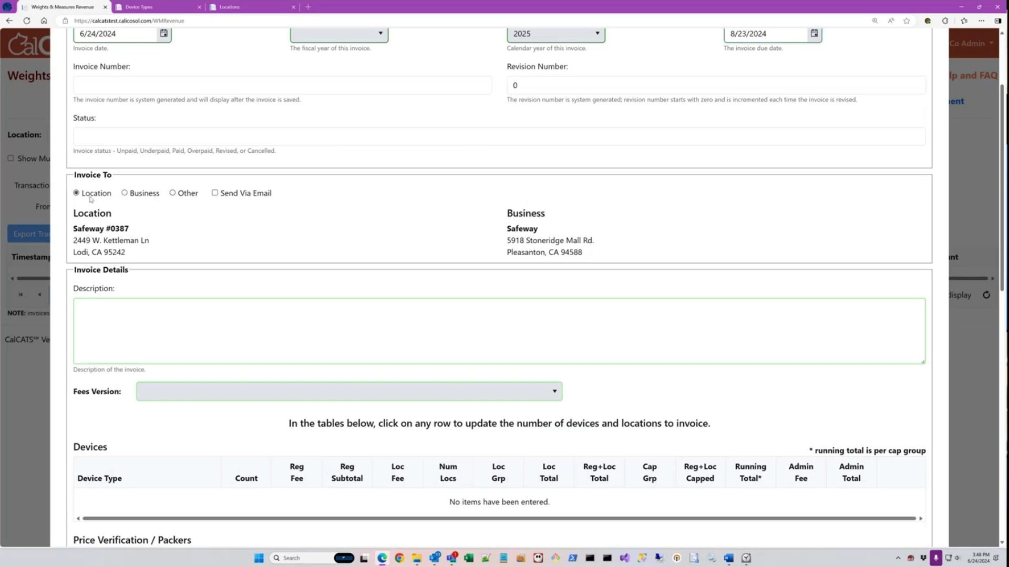
{"action": "left_click", "coordinate": [134, 197]}
{"action": "left_click", "coordinate": [183, 198]}
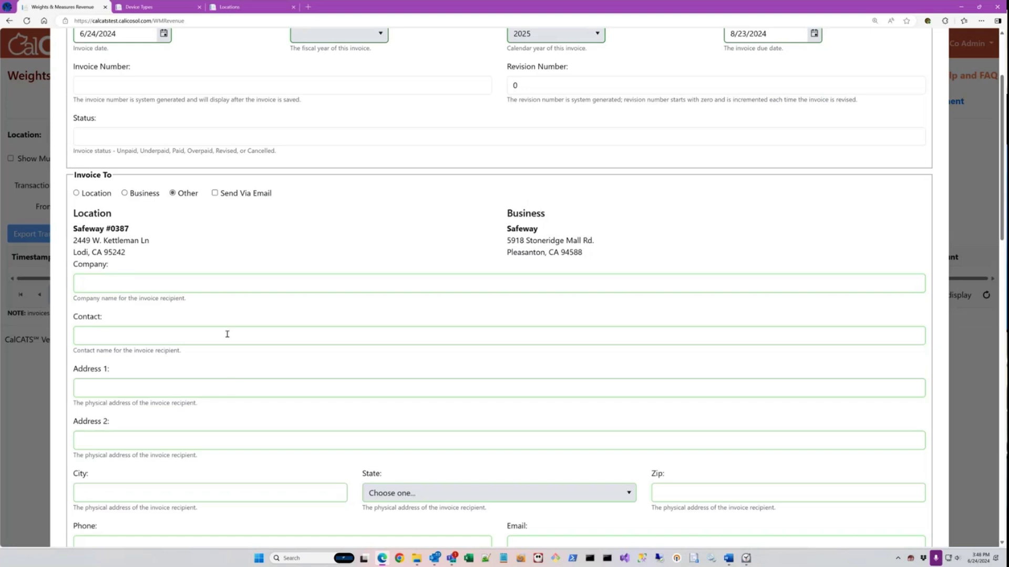
{"action": "left_click", "coordinate": [146, 194]}
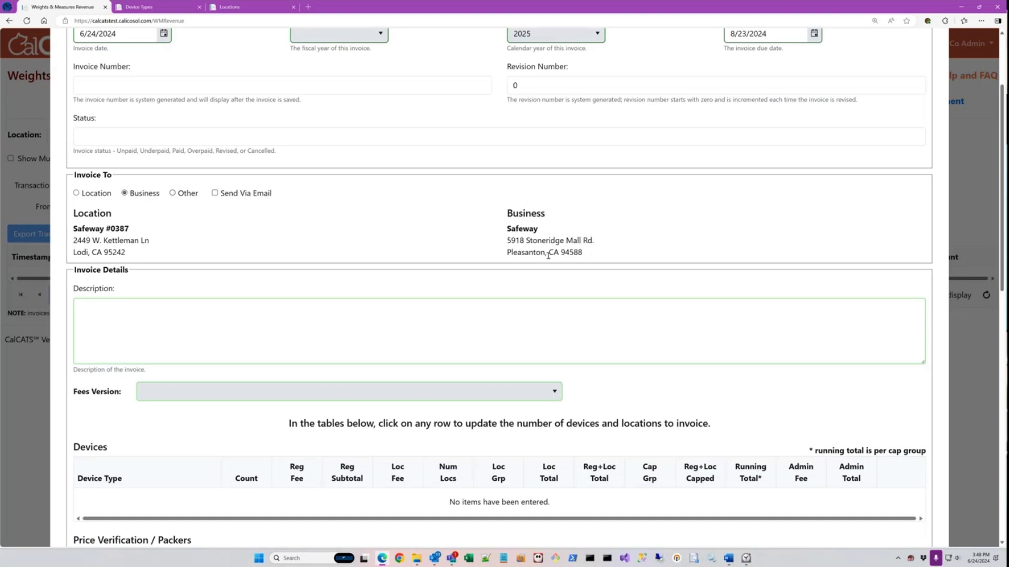
Step: Examine the invoice details section, including the description field and the fee versions on offer, without choosing one
{"action": "scroll", "coordinate": [442, 245], "scroll_direction": "down", "scroll_amount": 2}
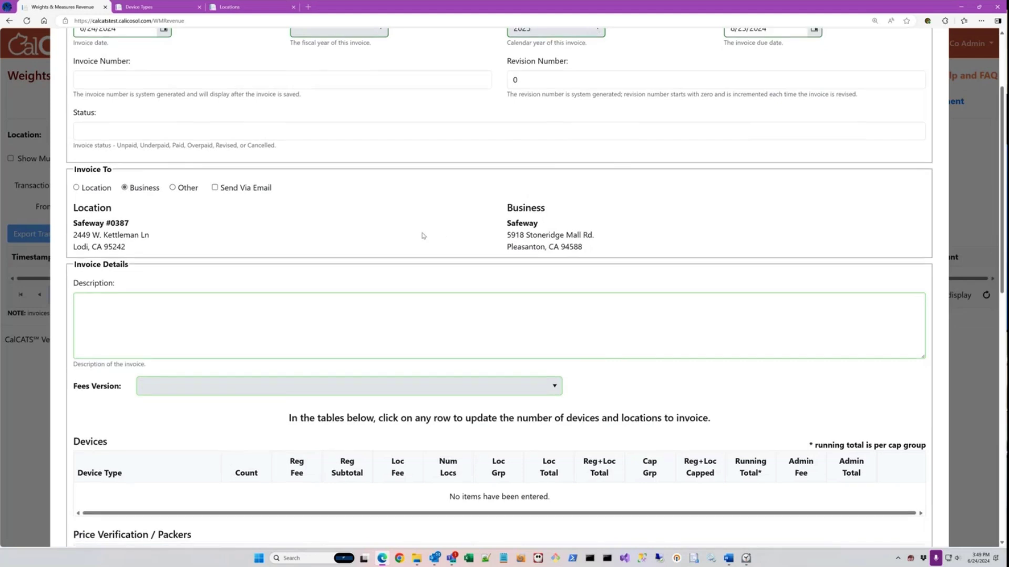
{"action": "left_click", "coordinate": [137, 200]}
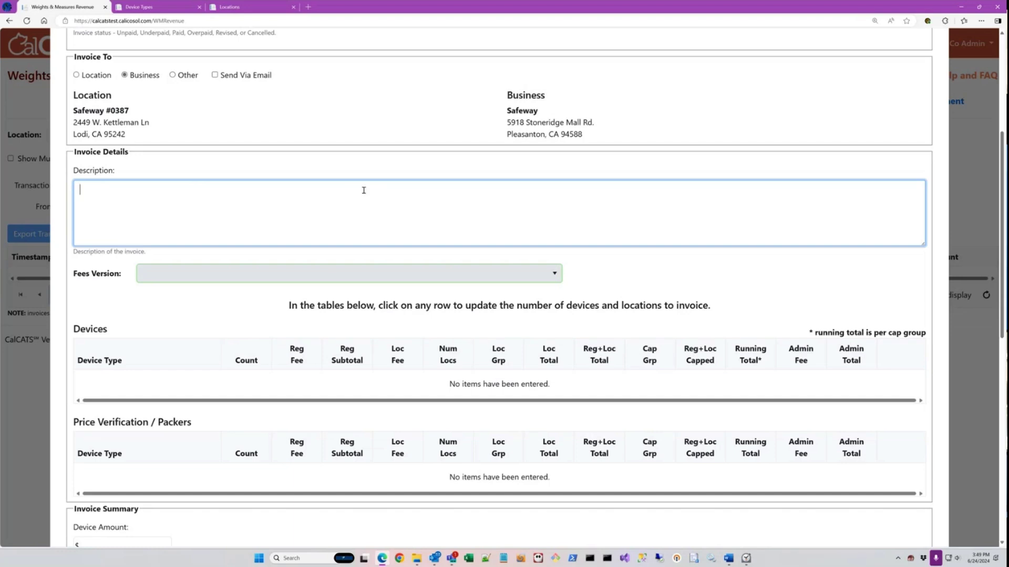
{"action": "scroll", "coordinate": [403, 188], "scroll_direction": "down", "scroll_amount": 3}
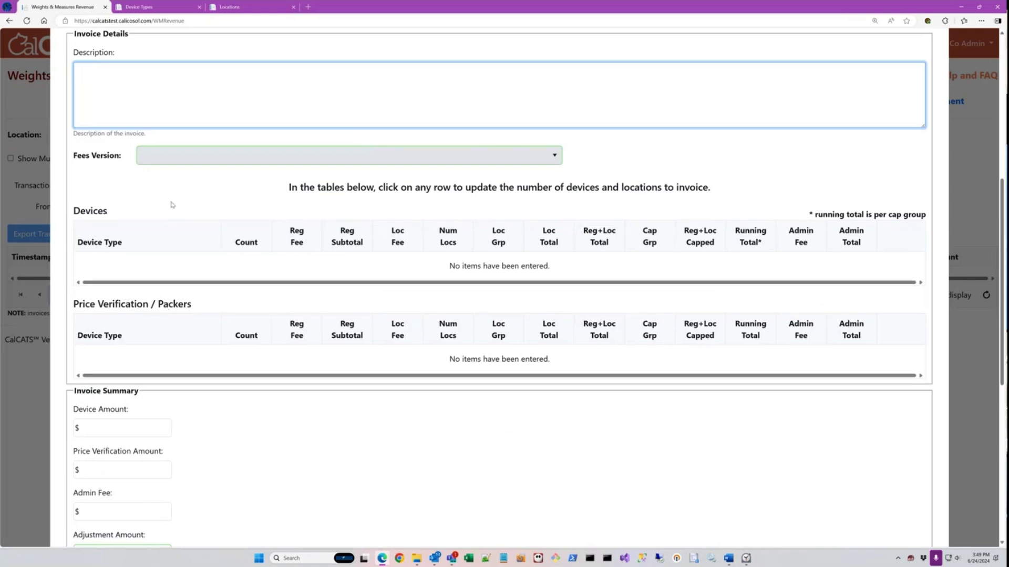
{"action": "left_click", "coordinate": [198, 162]}
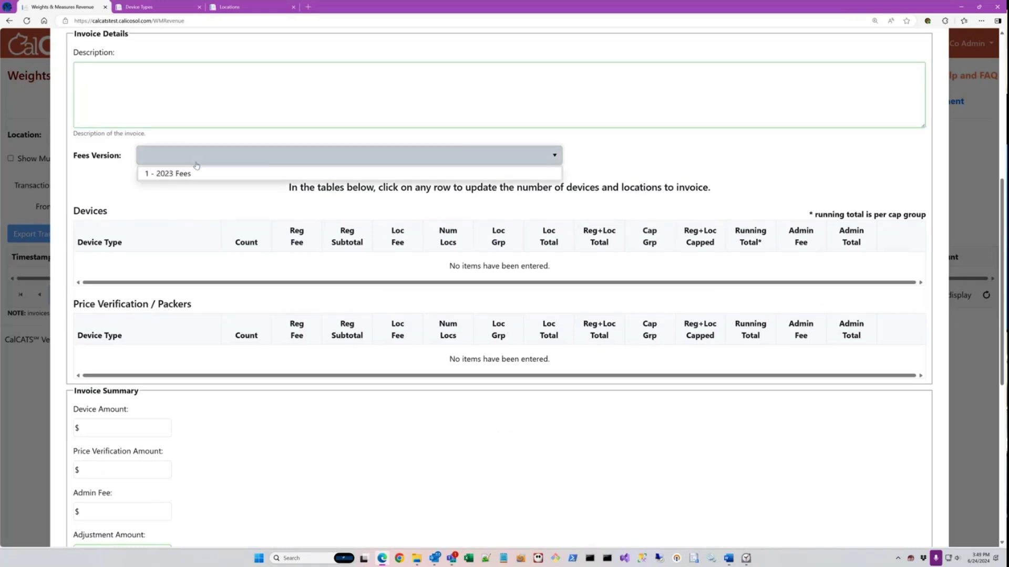
{"action": "left_click", "coordinate": [179, 191]}
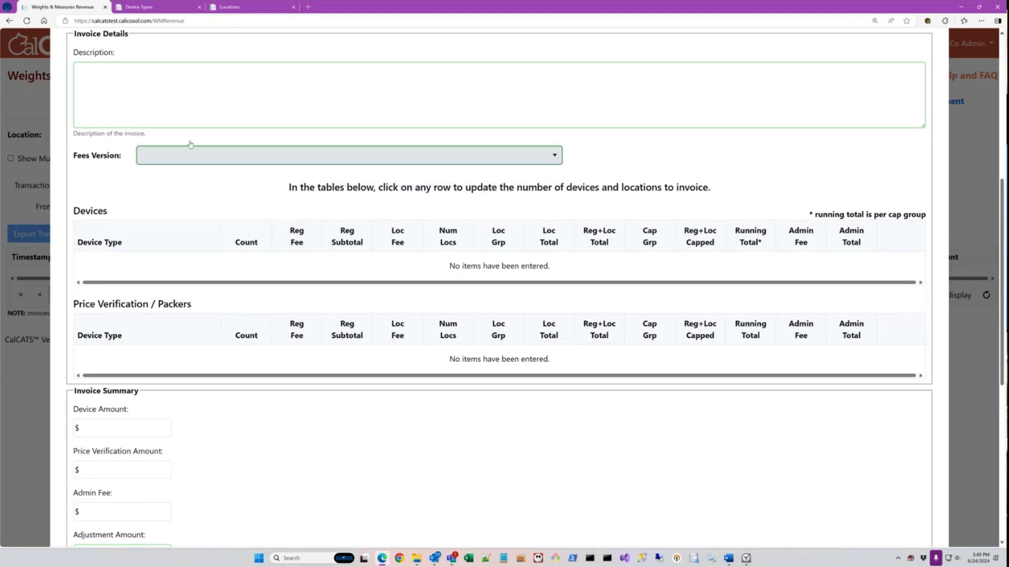
Step: Open the Device Type Fees configuration in the Device Types browser tab and check its list of fee versions
{"action": "left_click", "coordinate": [178, 8]}
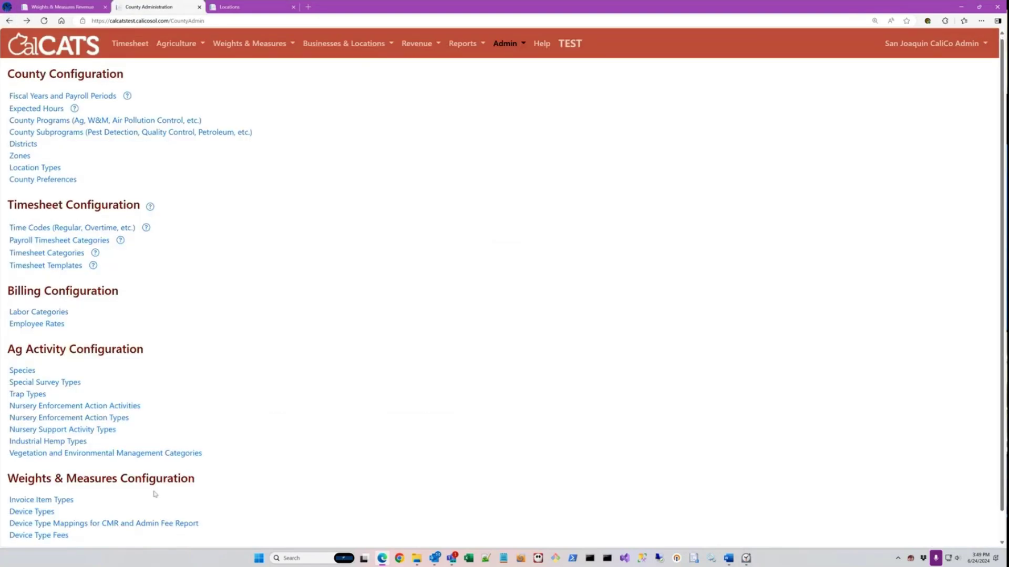
{"action": "scroll", "coordinate": [155, 494], "scroll_direction": "down", "scroll_amount": 1}
{"action": "left_click", "coordinate": [62, 507]}
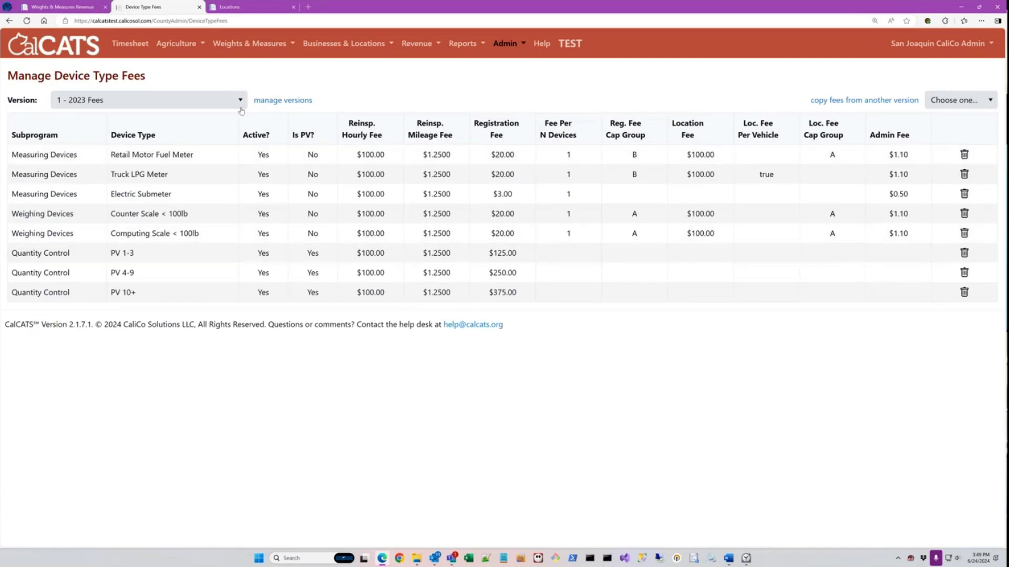
{"action": "left_click", "coordinate": [107, 101]}
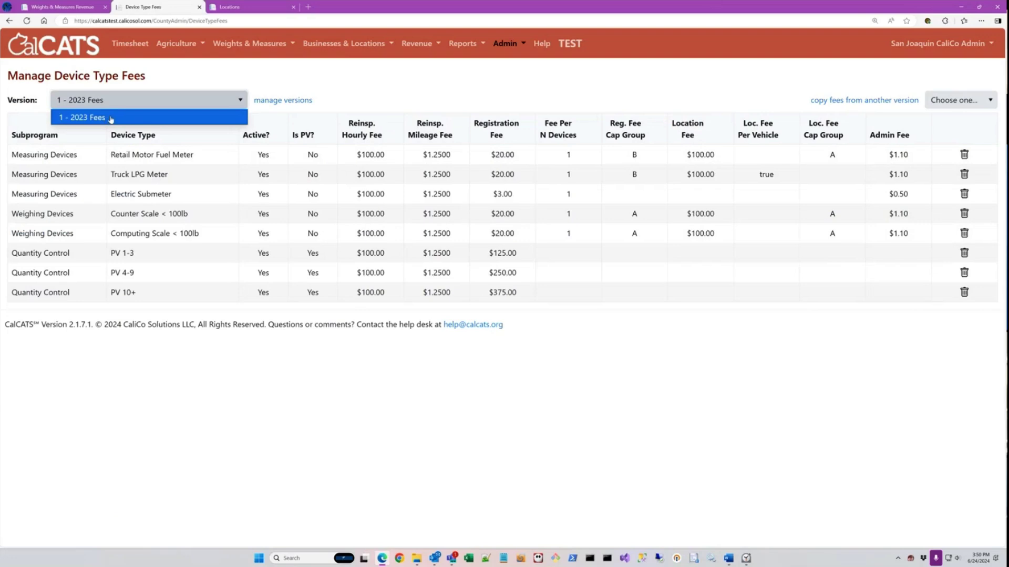
{"action": "left_click", "coordinate": [351, 101]}
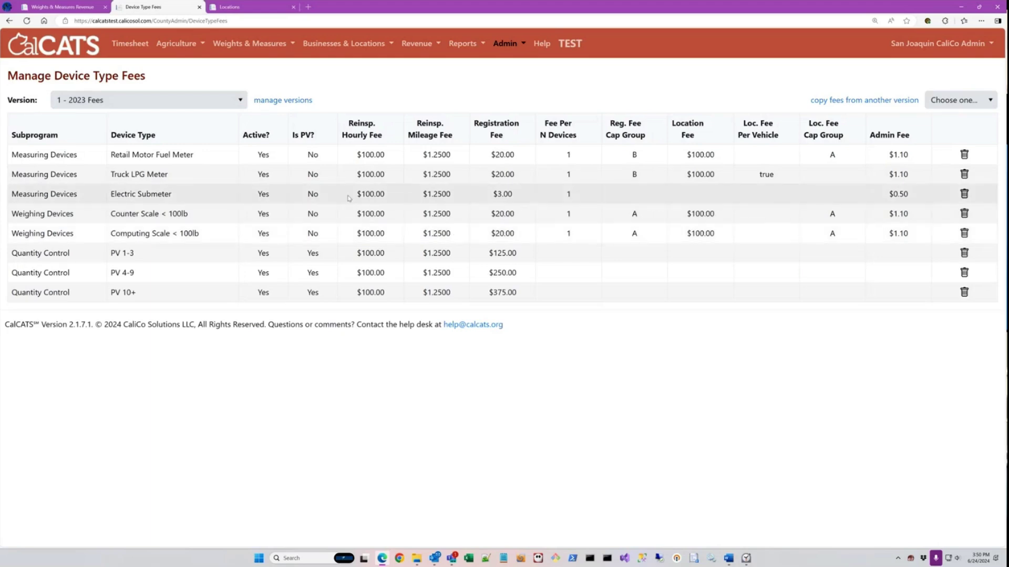
Step: Add a device type fees version numbered 2 with description 2024 Fees and effective date 1/1/2024
{"action": "left_click", "coordinate": [275, 100]}
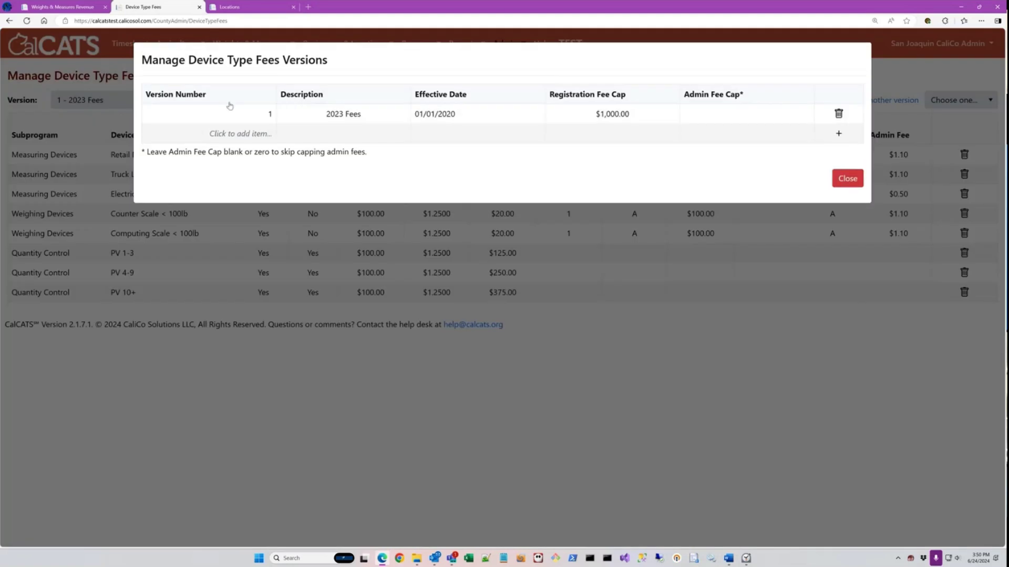
{"action": "left_click", "coordinate": [254, 134]}
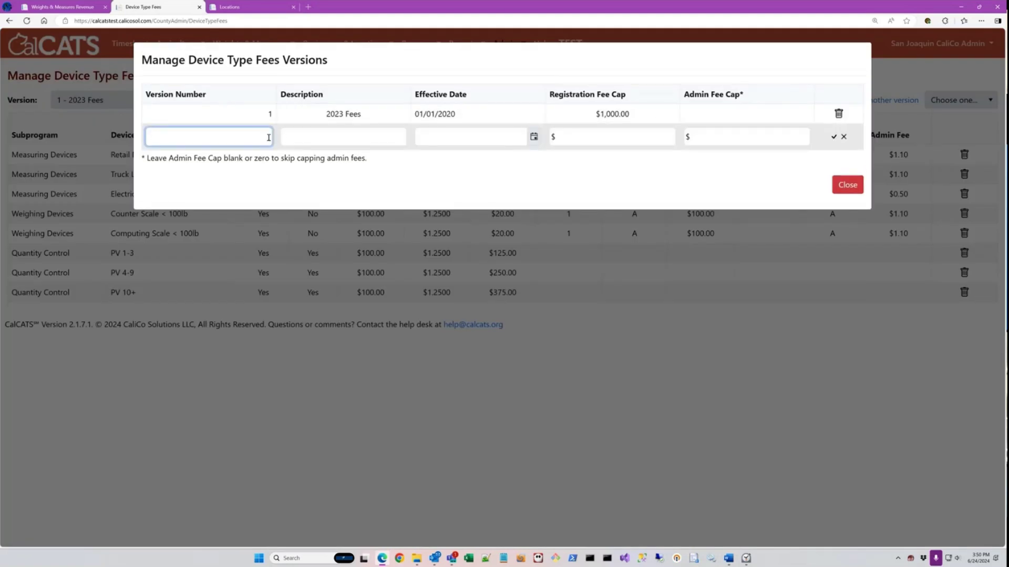
{"action": "type", "text": "2"}
{"action": "left_click", "coordinate": [327, 140]}
{"action": "type", "text": "2024 F"}
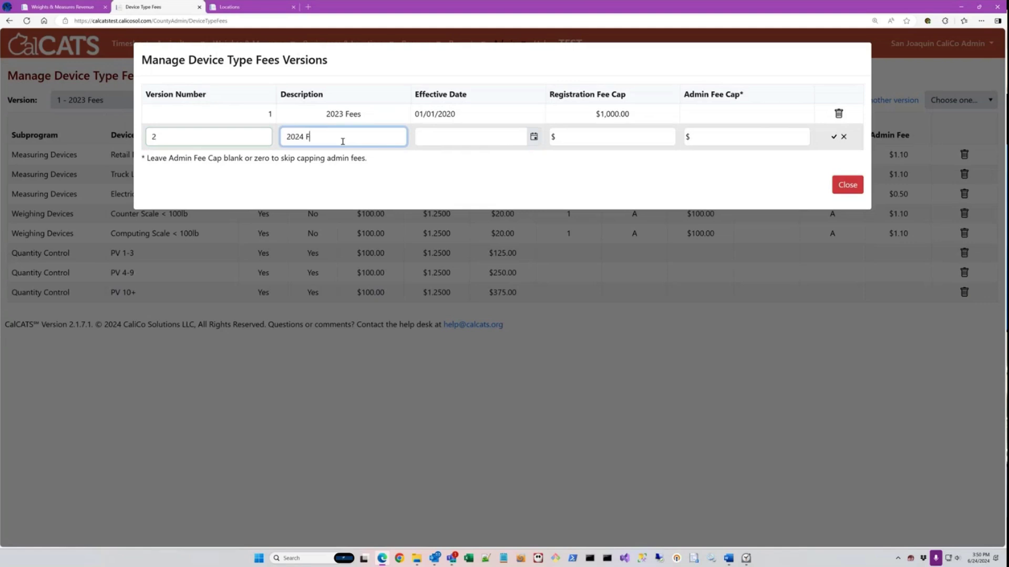
{"action": "type", "text": "fees"}
{"action": "left_click", "coordinate": [463, 137]}
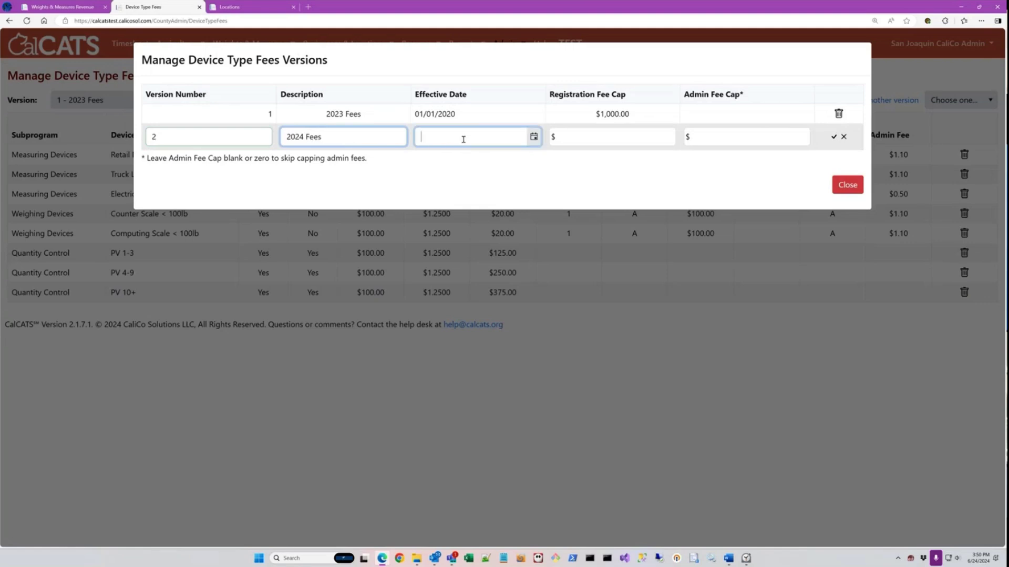
{"action": "type", "text": "1/1/'2024"}
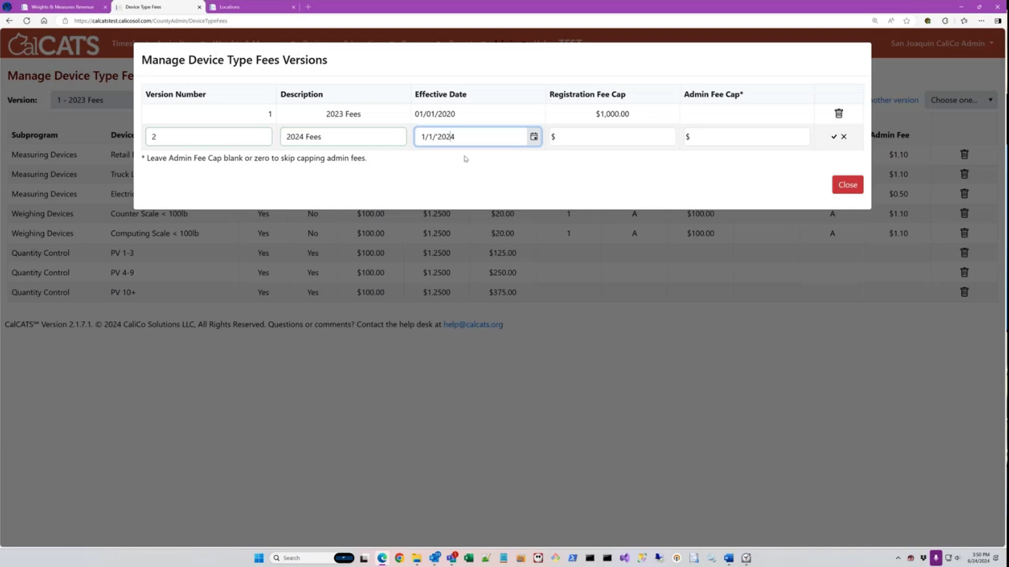
{"action": "key", "text": "BackSpace"}
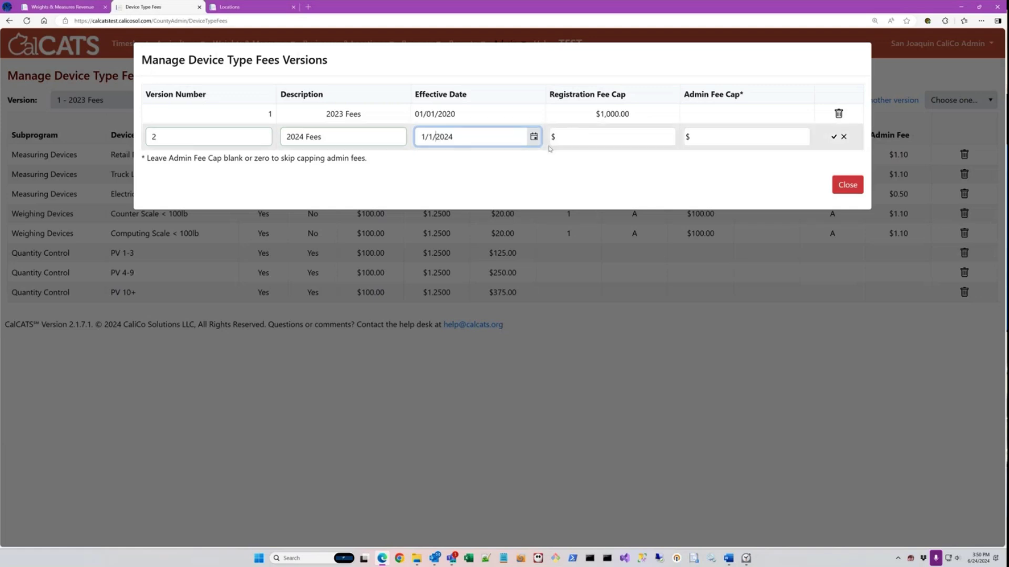
Step: Give the new fees version a registration fee cap of $1,200 with no admin fee cap, save it and close the versions list
{"action": "left_click", "coordinate": [589, 138]}
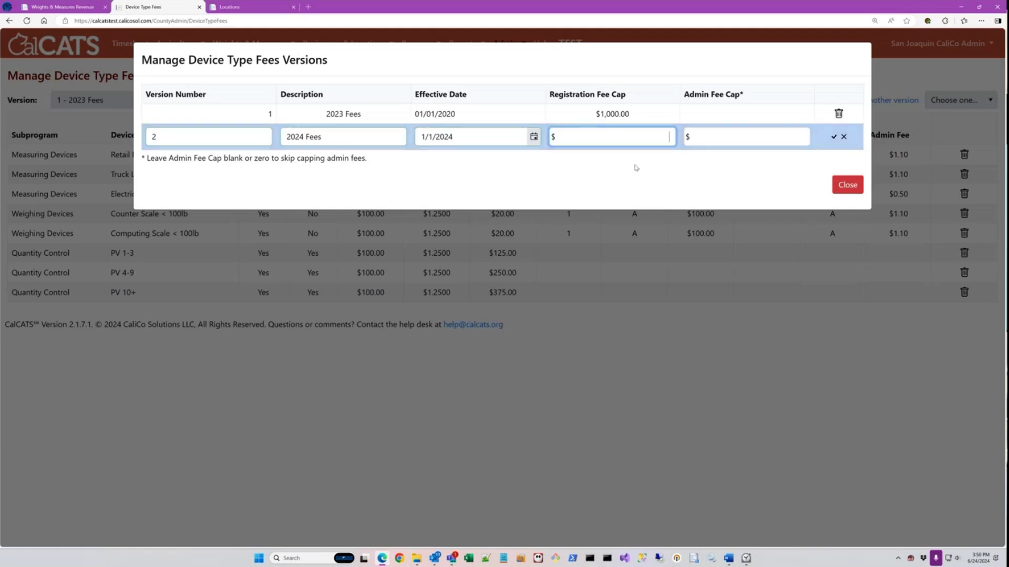
{"action": "type", "text": "1200"}
{"action": "key", "text": "Tab"}
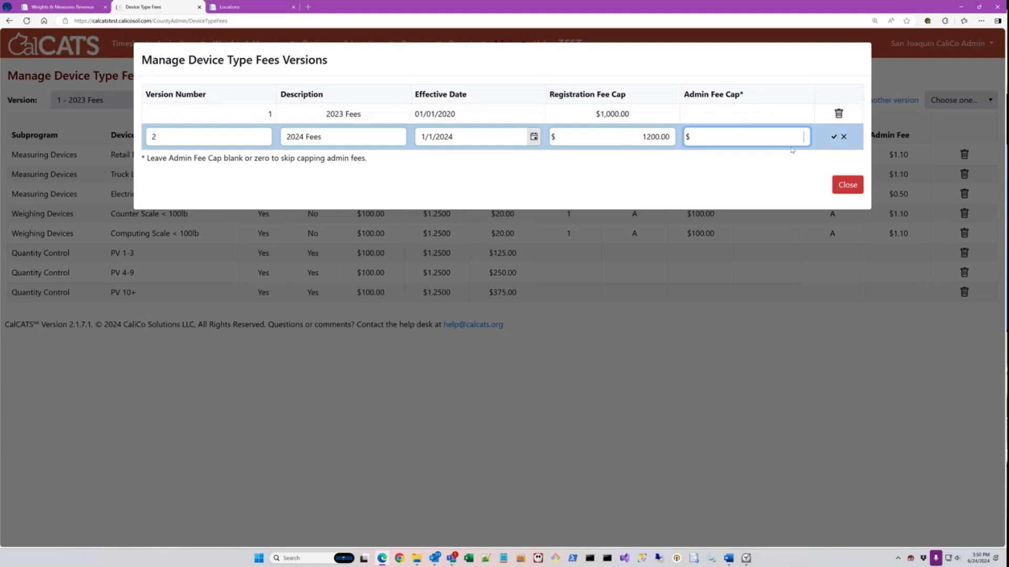
{"action": "left_click", "coordinate": [833, 137]}
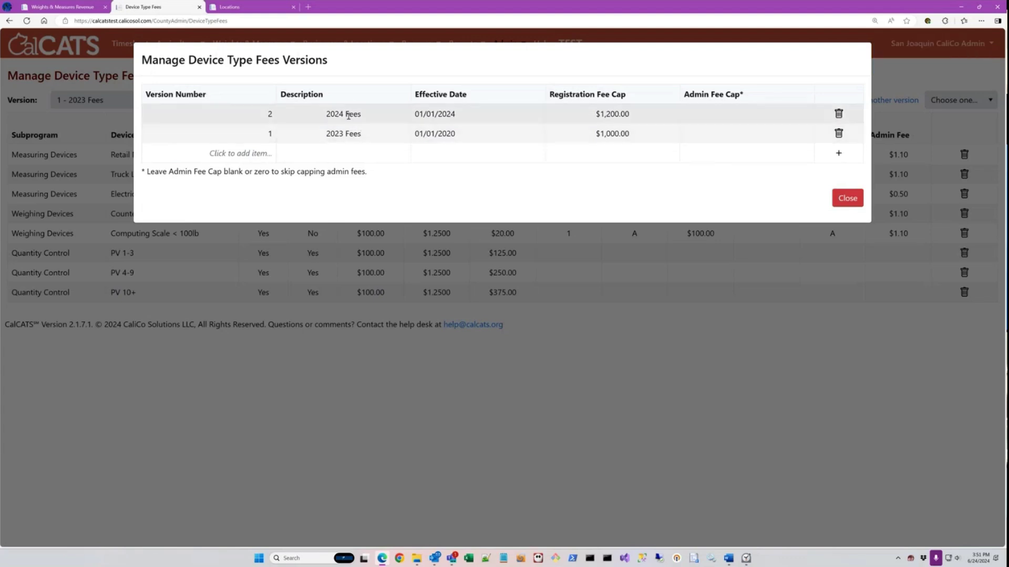
{"action": "left_click", "coordinate": [848, 199]}
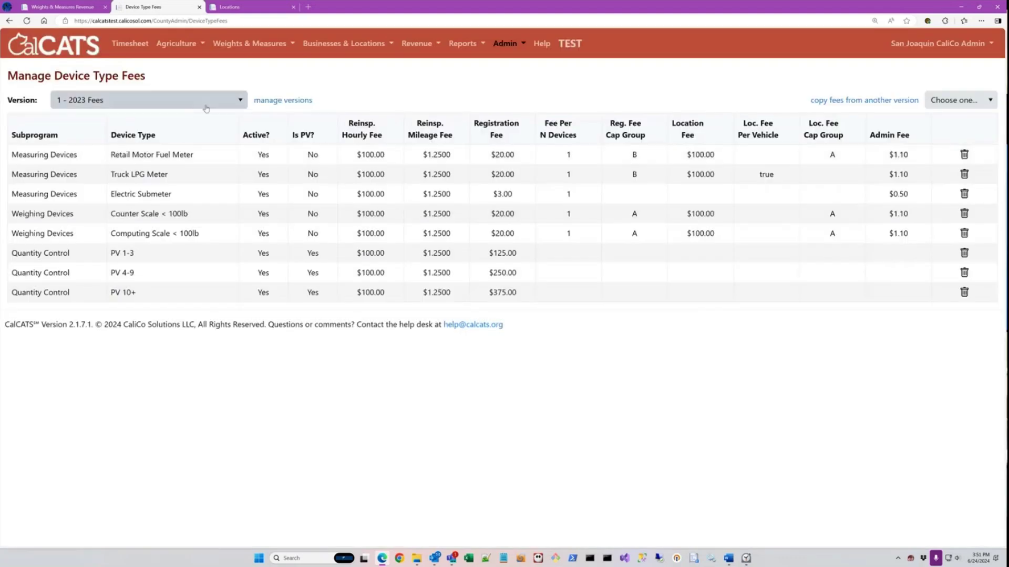
Step: Show the 2 - 2024 Fees version and copy all fees into it from 1 - 2023 Fees
{"action": "left_click", "coordinate": [228, 100]}
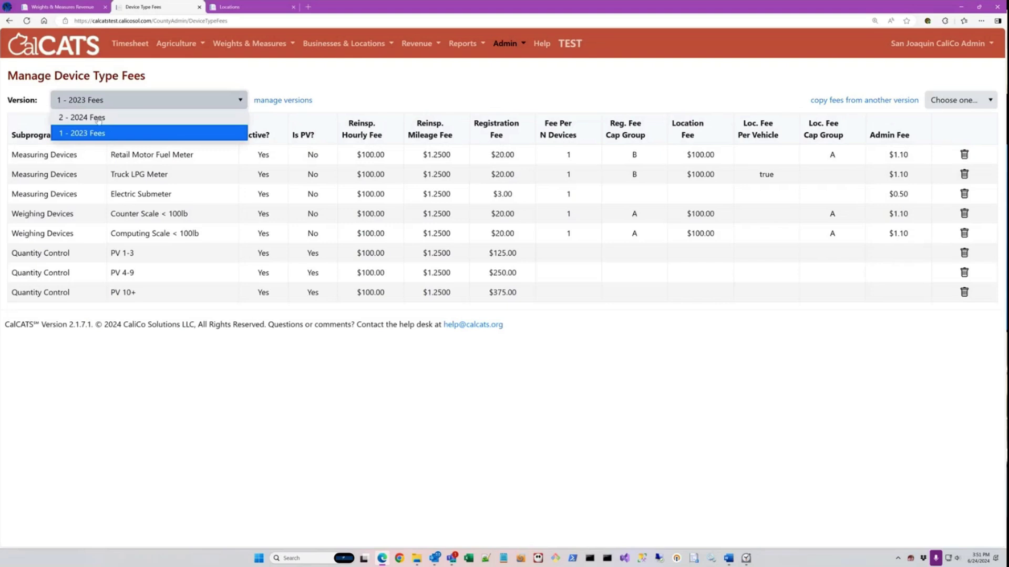
{"action": "left_click", "coordinate": [98, 118]}
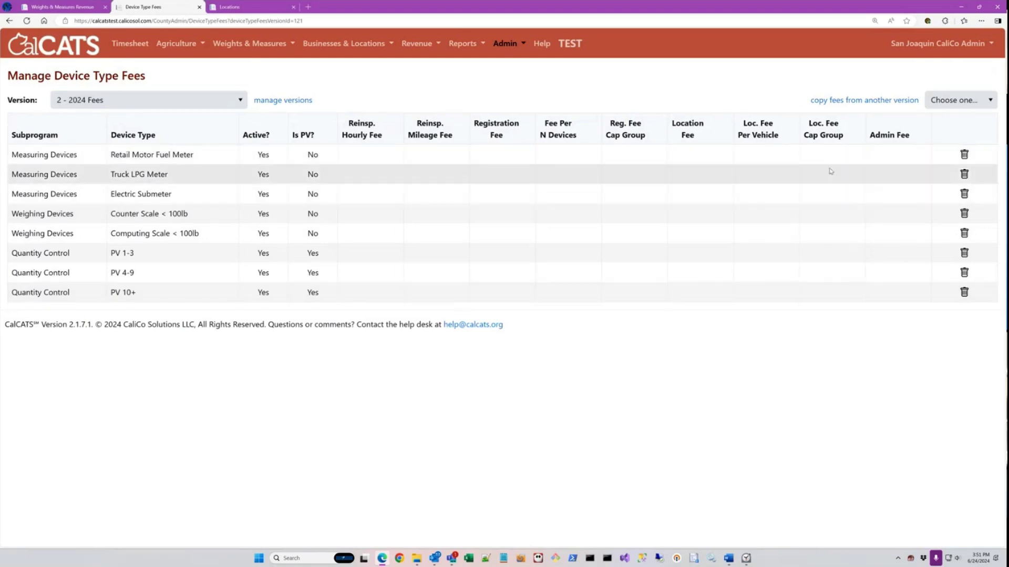
{"action": "left_click", "coordinate": [943, 105]}
{"action": "left_click", "coordinate": [949, 134]}
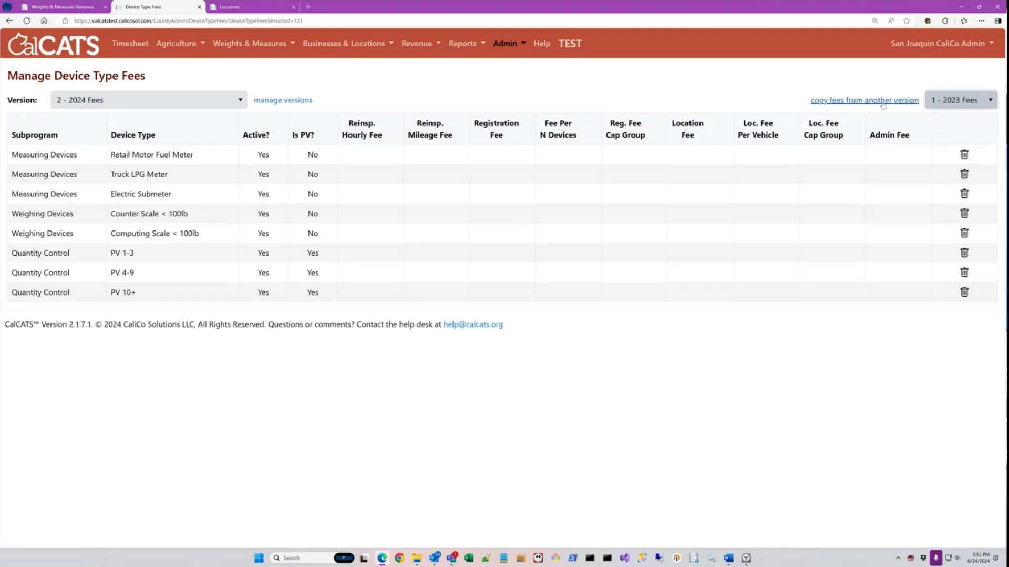
{"action": "left_click", "coordinate": [880, 105]}
{"action": "left_click", "coordinate": [567, 125]}
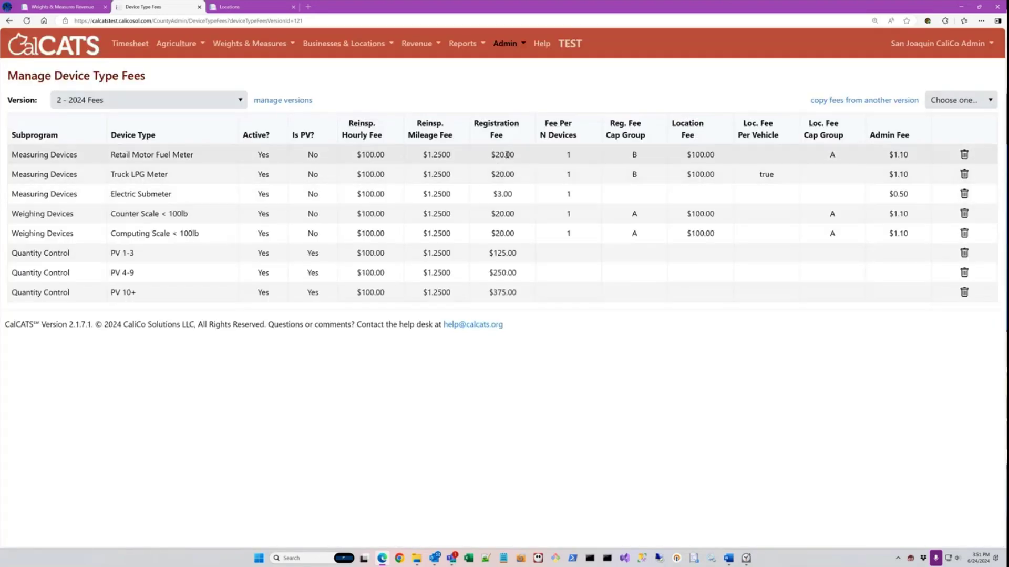
Step: Set the Retail Motor Fuel Meter's registration fee to $26 and its location fee to $120 in the 2024 version
{"action": "left_click", "coordinate": [526, 157]}
{"action": "left_click", "coordinate": [515, 157]}
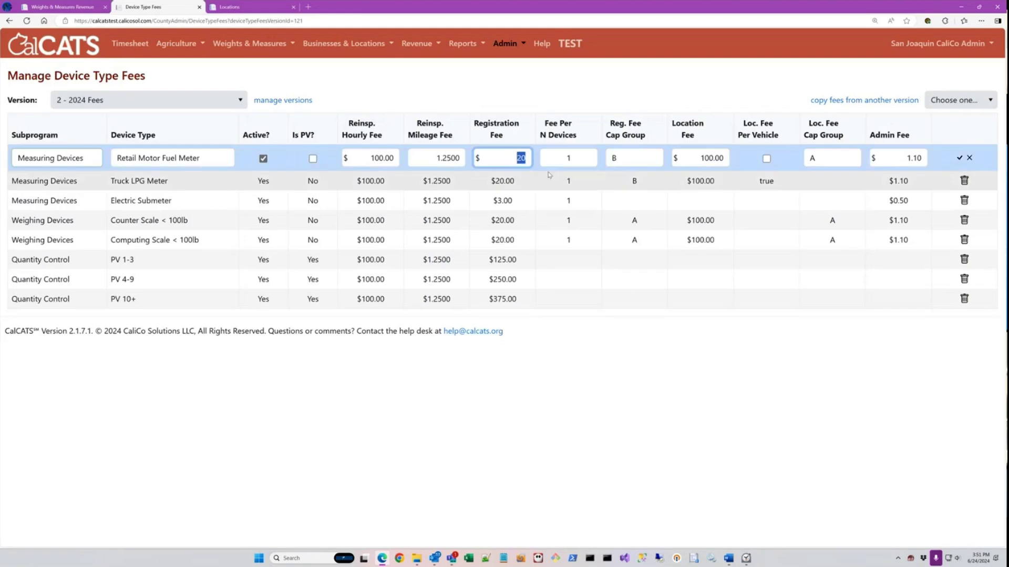
{"action": "type", "text": "26"}
{"action": "left_click", "coordinate": [719, 163]}
{"action": "type", "text": "120"}
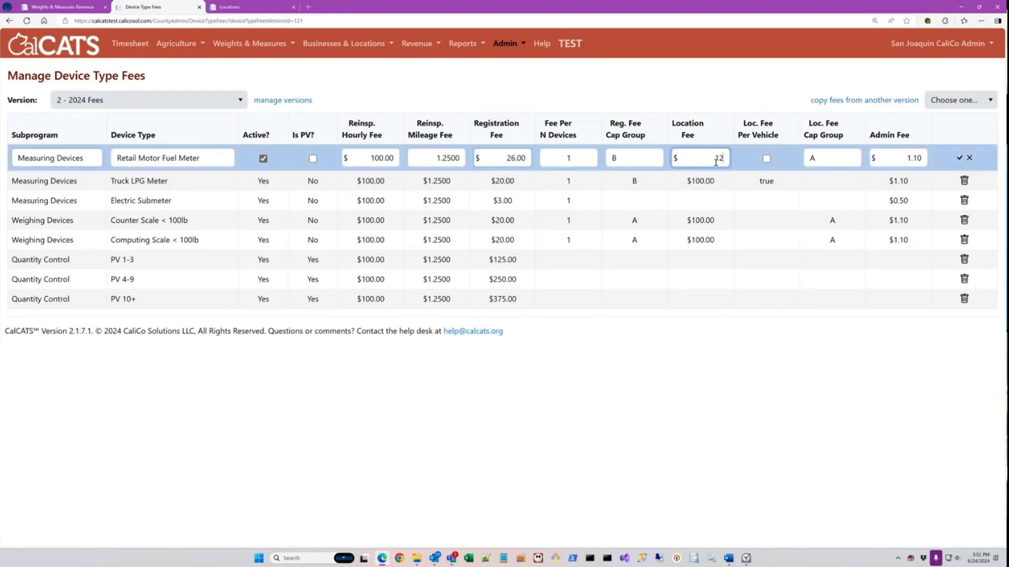
Step: Set the Counter Scale < 100lb registration fee to $26 and its location fee to $120, and save the row
{"action": "left_click", "coordinate": [516, 224]}
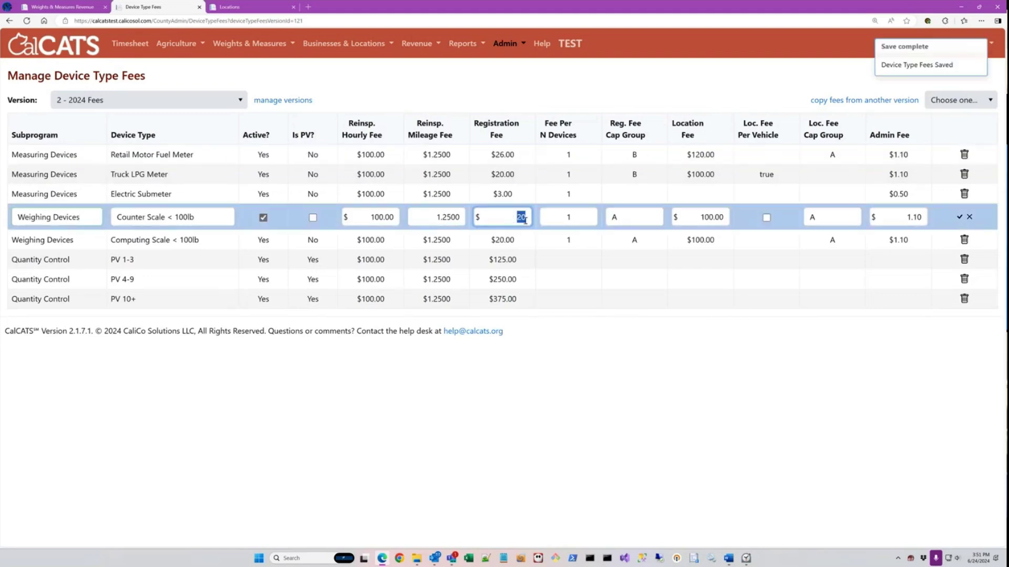
{"action": "type", "text": "26"}
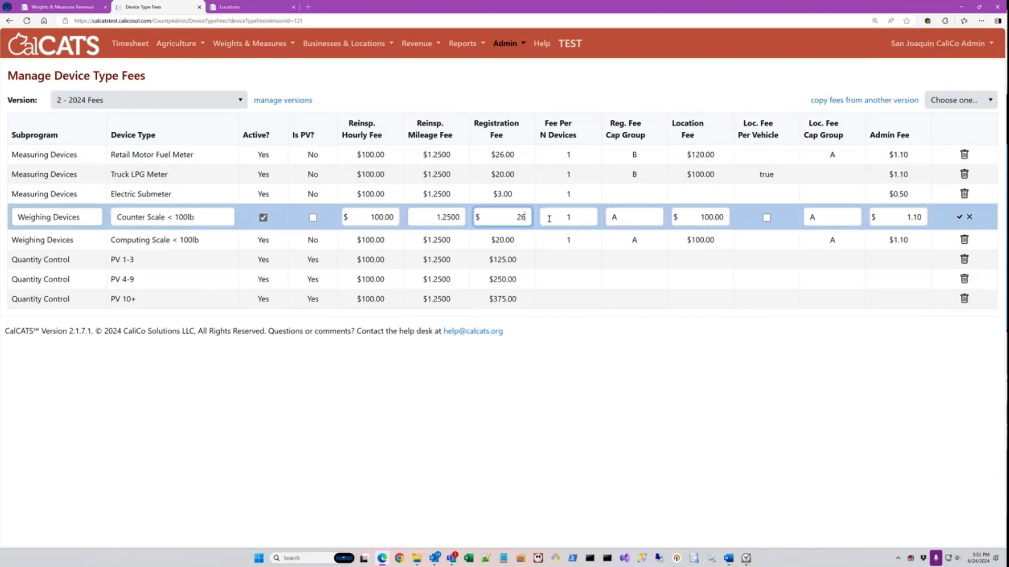
{"action": "left_click", "coordinate": [720, 211]}
{"action": "type", "text": "120"}
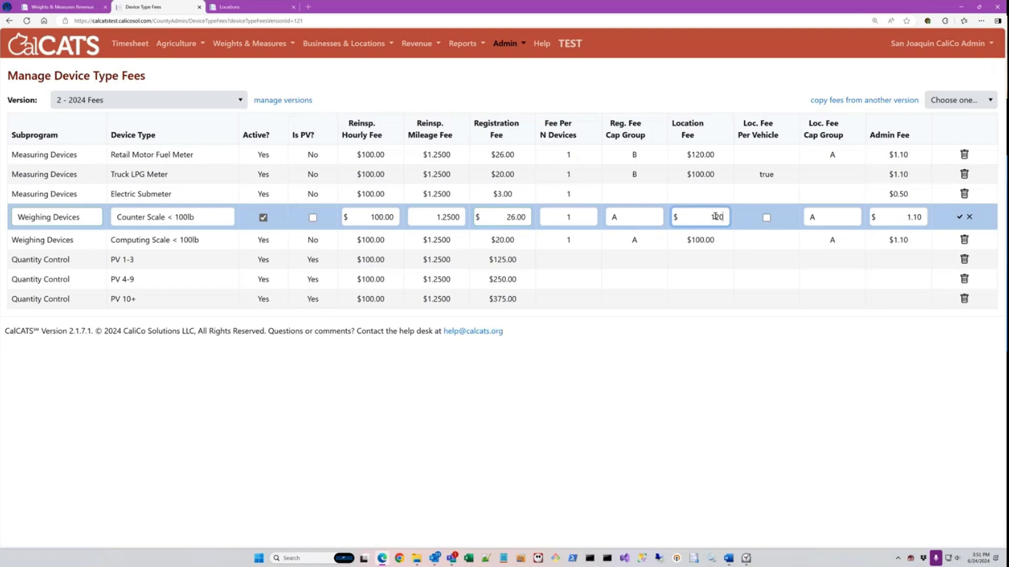
{"action": "left_click", "coordinate": [958, 218]}
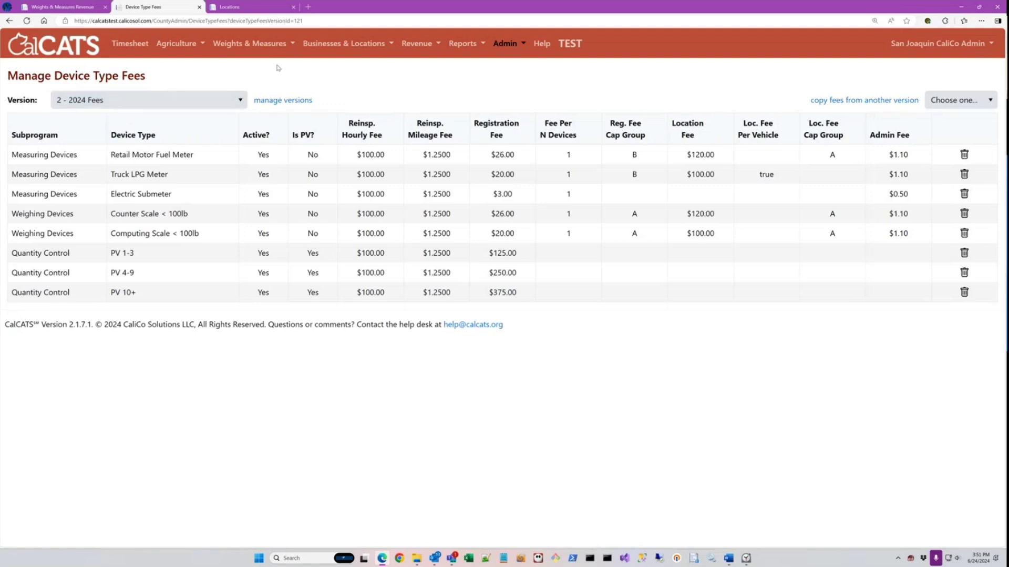
Step: Switch to the Weights & Measures Revenue browser tab, choose location Safeway #0387 (Lodi, CA) and open a new registration invoice
{"action": "left_click", "coordinate": [67, 7]}
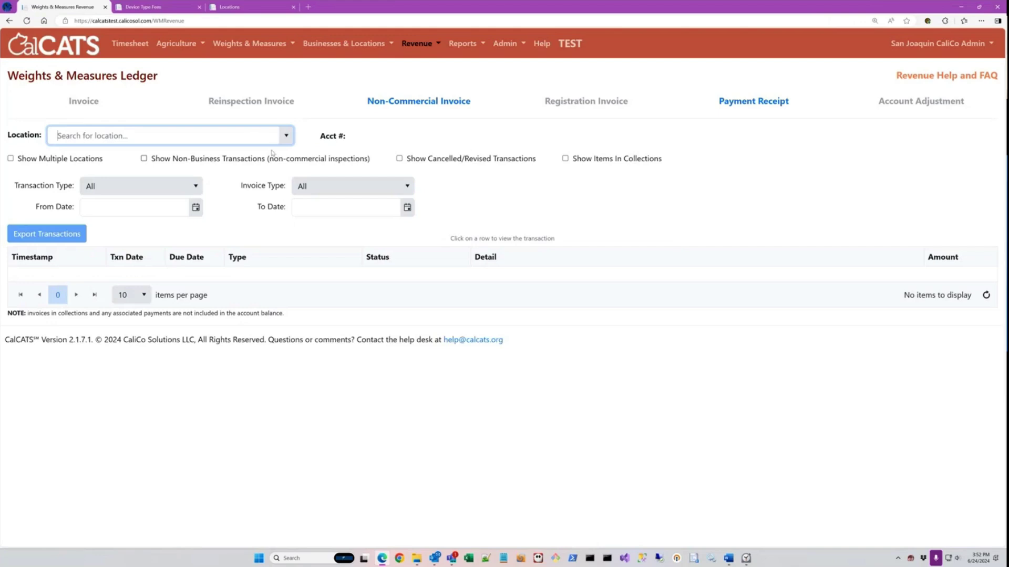
{"action": "type", "text": "safe"}
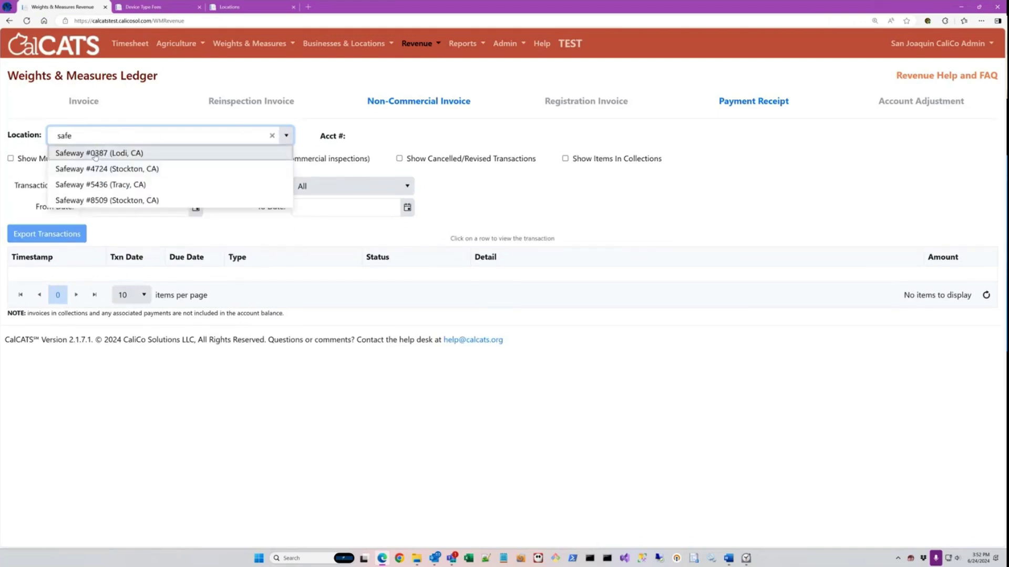
{"action": "left_click", "coordinate": [95, 154]}
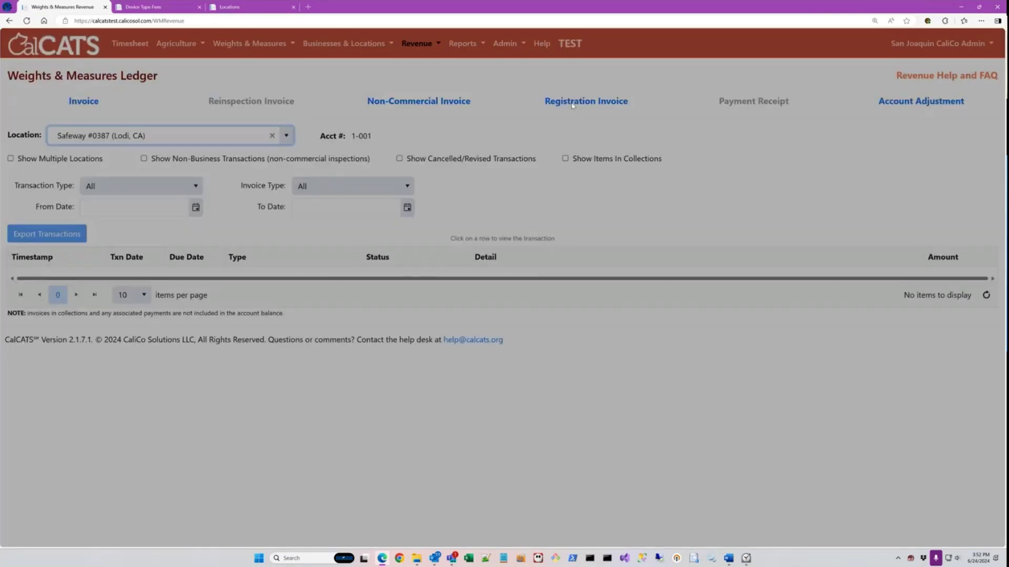
{"action": "left_click", "coordinate": [584, 101]}
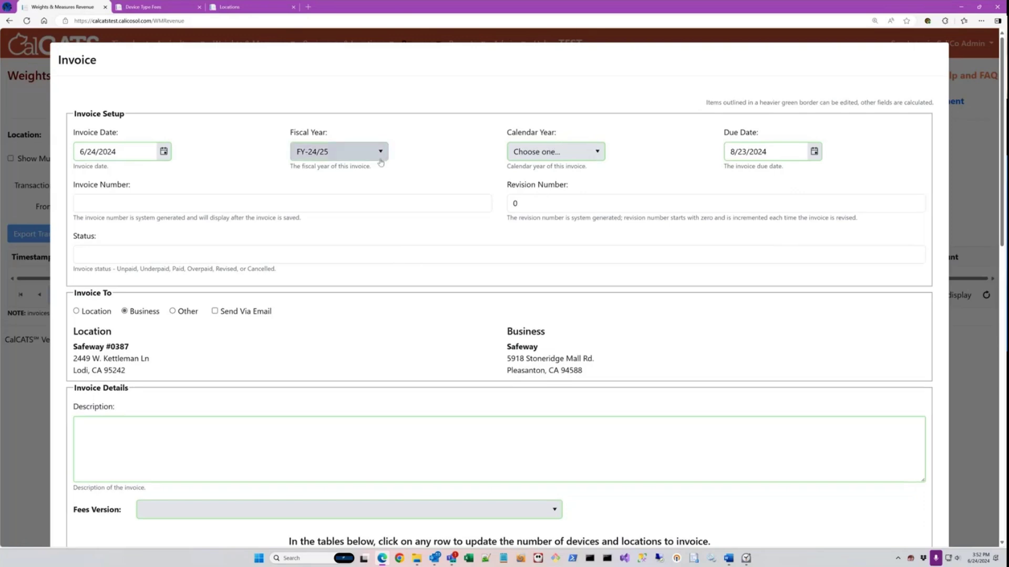
Step: Set the invoice's calendar year to 2025 and its fees version to 2 - 2024 Fees
{"action": "left_click", "coordinate": [546, 154]}
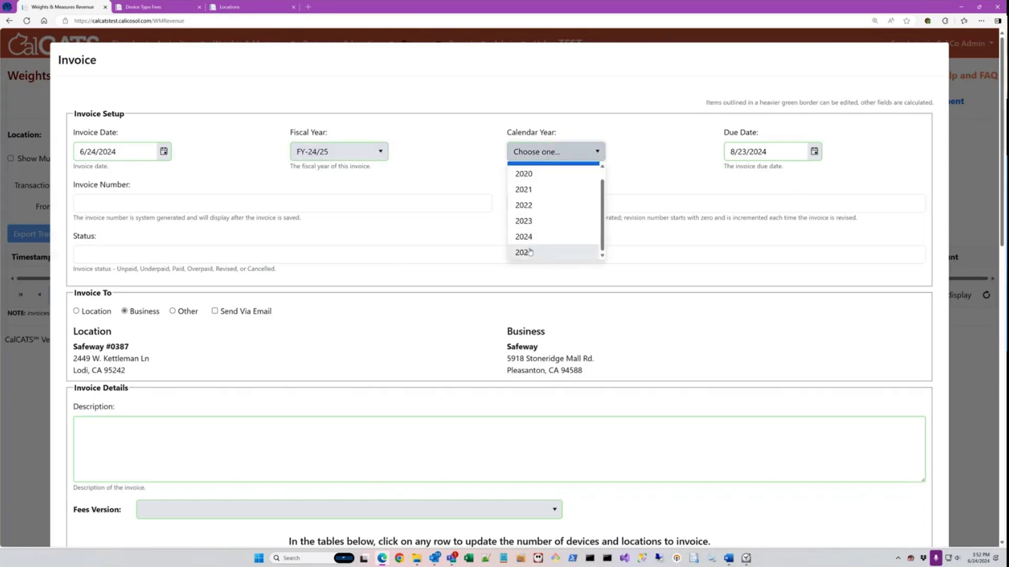
{"action": "left_click", "coordinate": [530, 252]}
{"action": "left_click", "coordinate": [604, 135]}
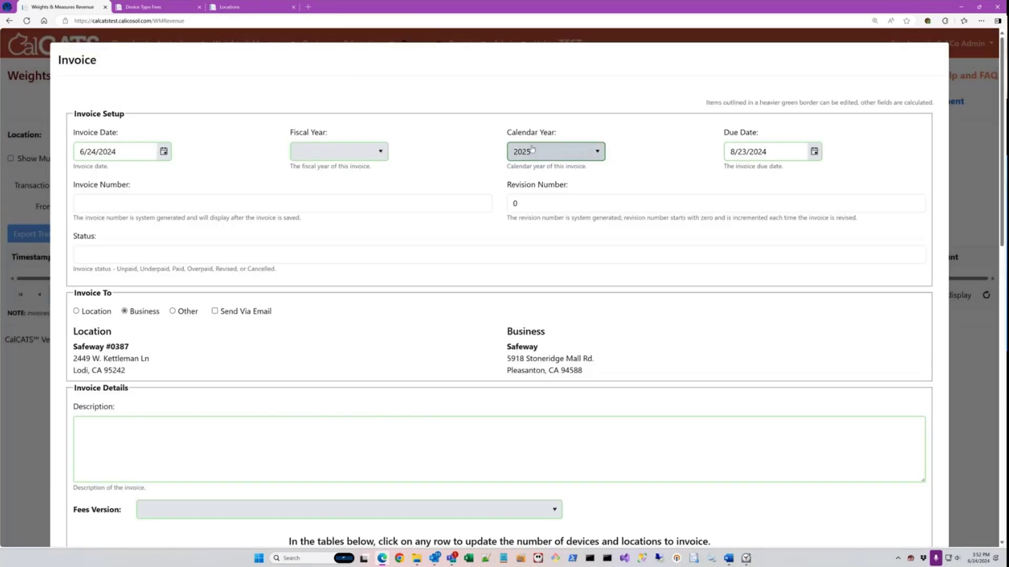
{"action": "scroll", "coordinate": [448, 217], "scroll_direction": "down", "scroll_amount": 2}
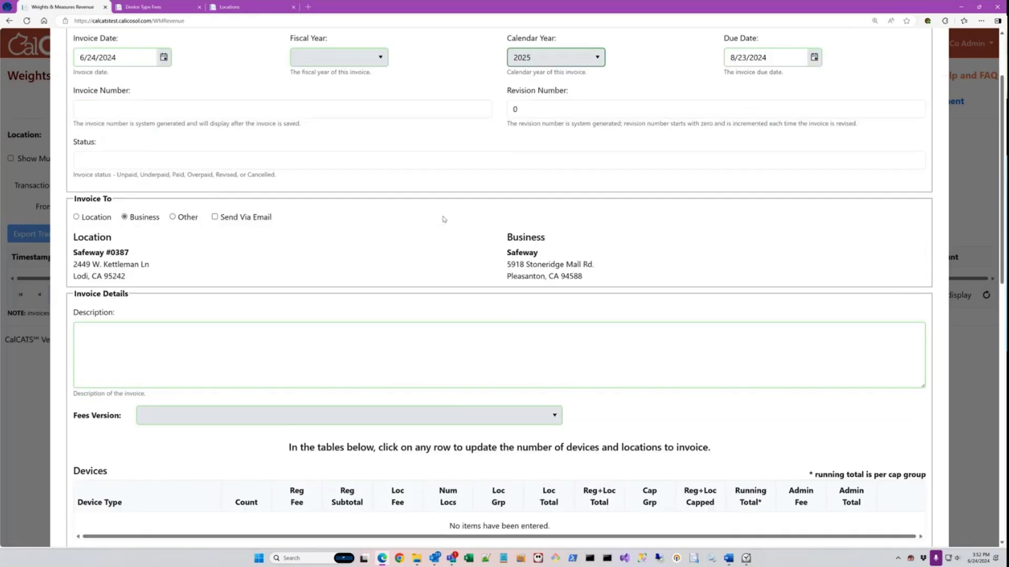
{"action": "scroll", "coordinate": [244, 293], "scroll_direction": "down", "scroll_amount": 4}
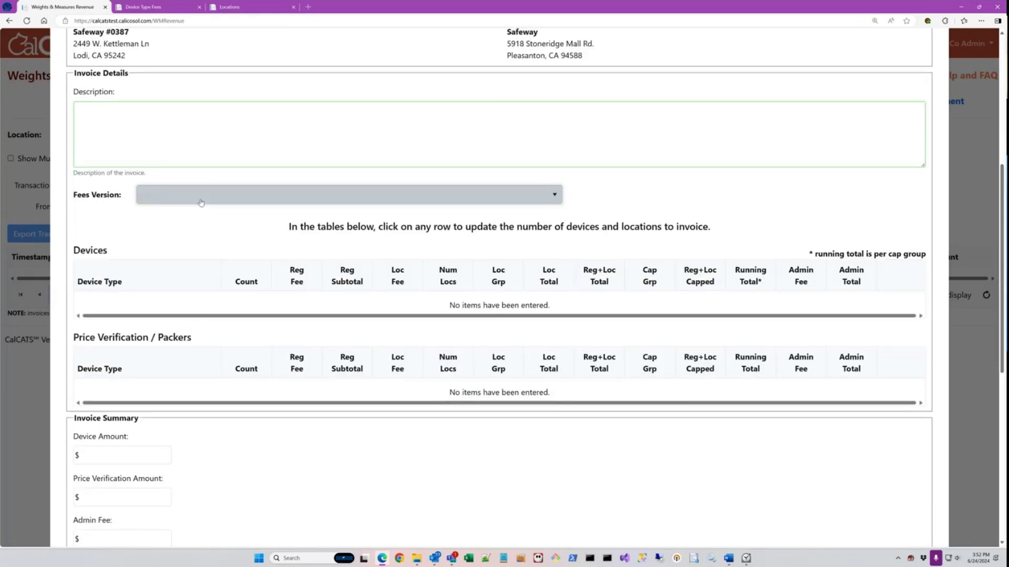
{"action": "left_click", "coordinate": [201, 203]}
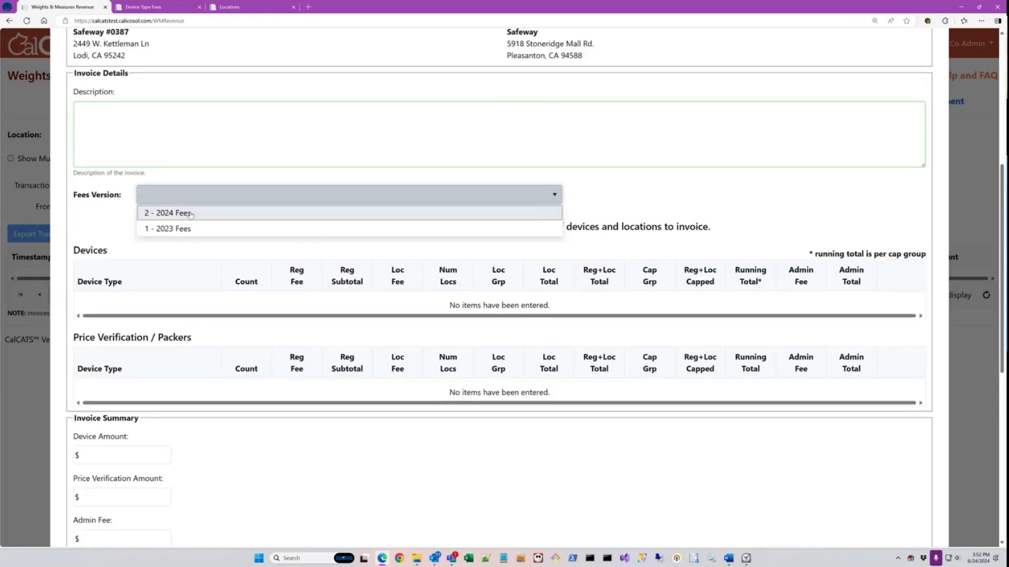
{"action": "left_click", "coordinate": [189, 214]}
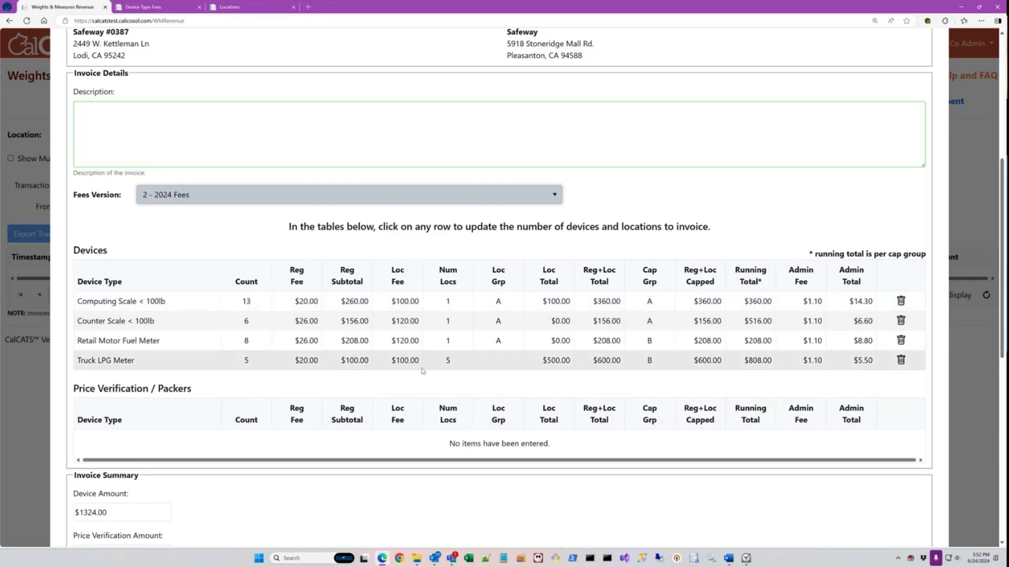
Step: Examine the invoice's device rows and fee columns, opening the Computing Scale < 100lb row and leaving it without changes
{"action": "scroll", "coordinate": [421, 372], "scroll_direction": "down", "scroll_amount": 2}
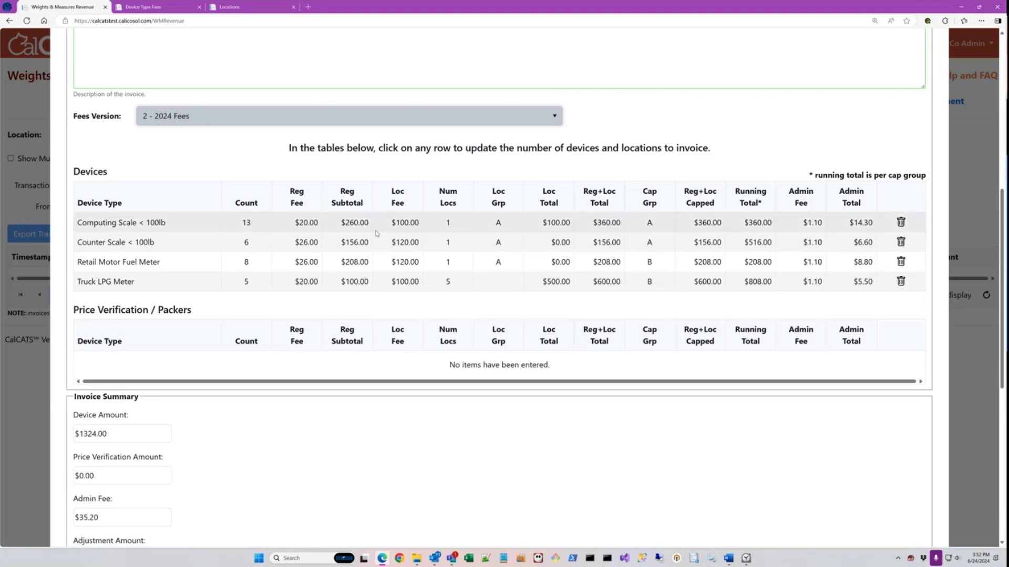
{"action": "left_click", "coordinate": [304, 224]}
{"action": "left_click", "coordinate": [349, 210]}
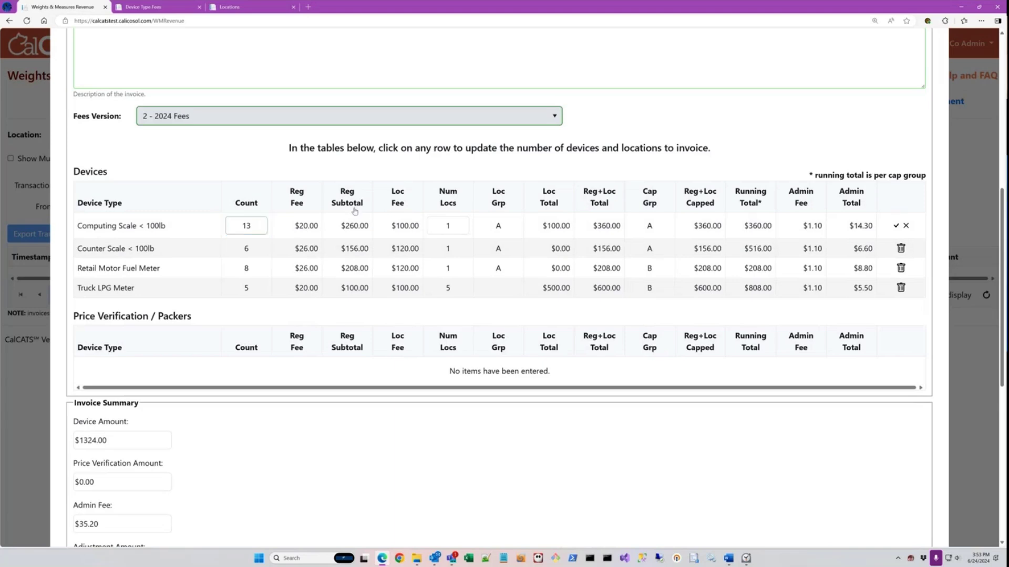
{"action": "left_click", "coordinate": [368, 178]}
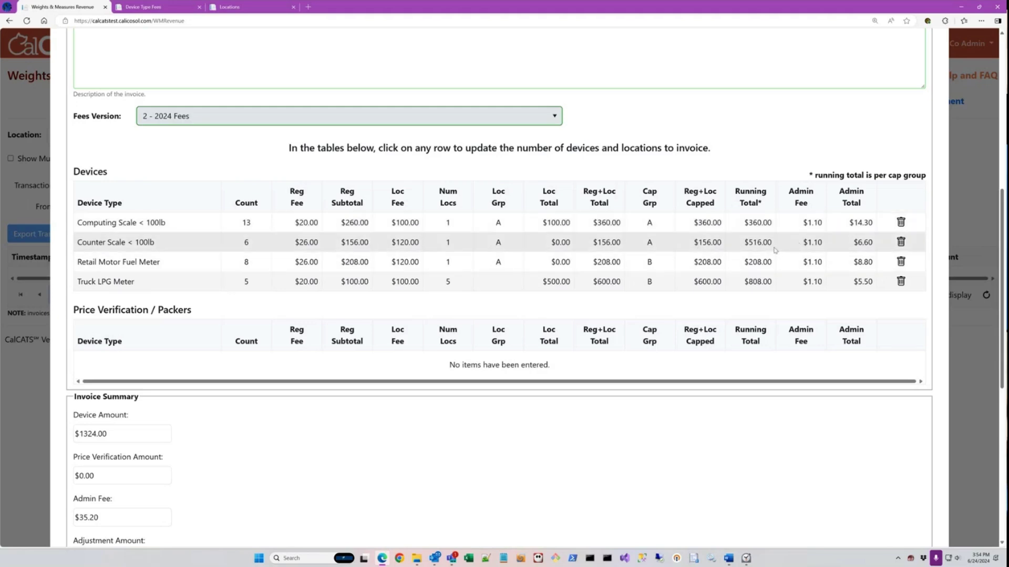
Step: Close the invoice without saving and switch to the Locations browser tab to check Safeway #0387's device types and counts
{"action": "key", "text": "Escape"}
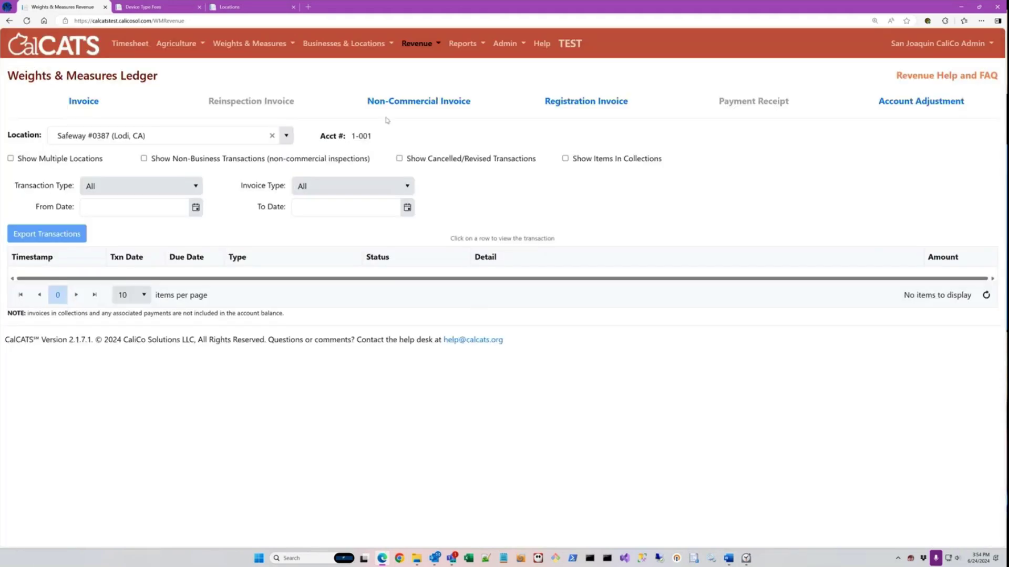
{"action": "left_click", "coordinate": [229, 7]}
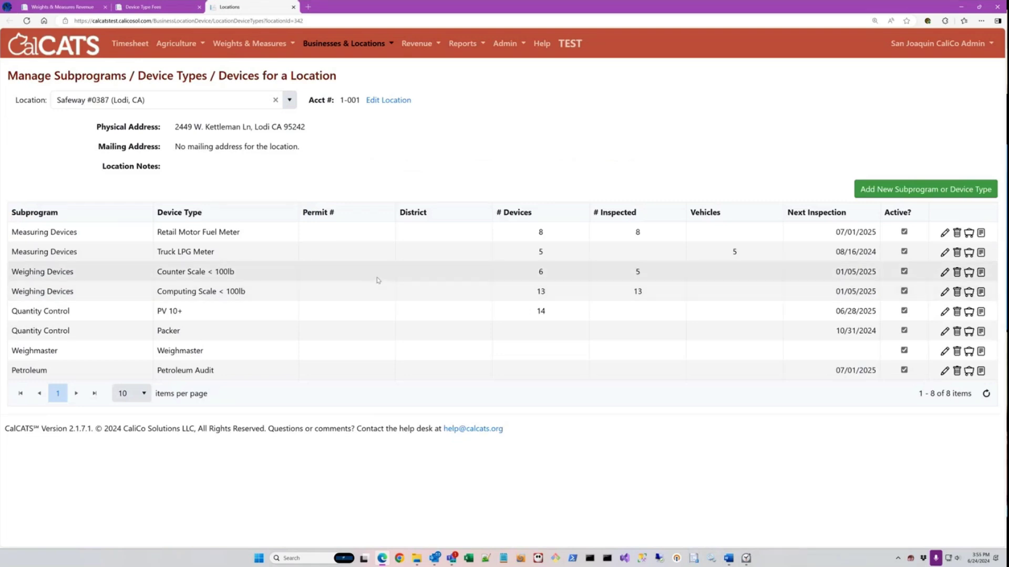
Step: Add 30 new devices to Safeway #0387's Counter Scale < 100lb device type, saving both the device list and the device type
{"action": "left_click", "coordinate": [944, 272]}
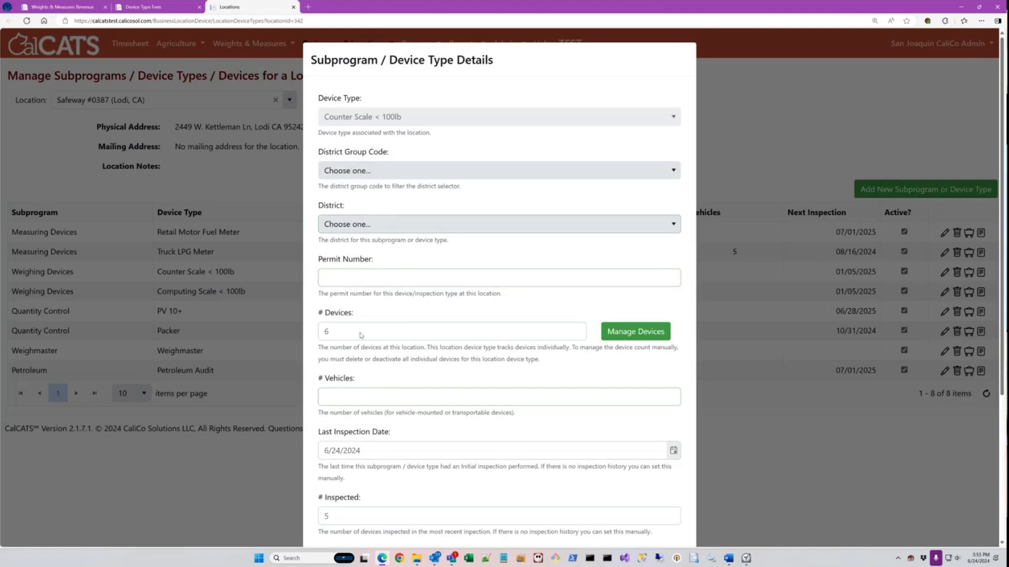
{"action": "left_click", "coordinate": [653, 331]}
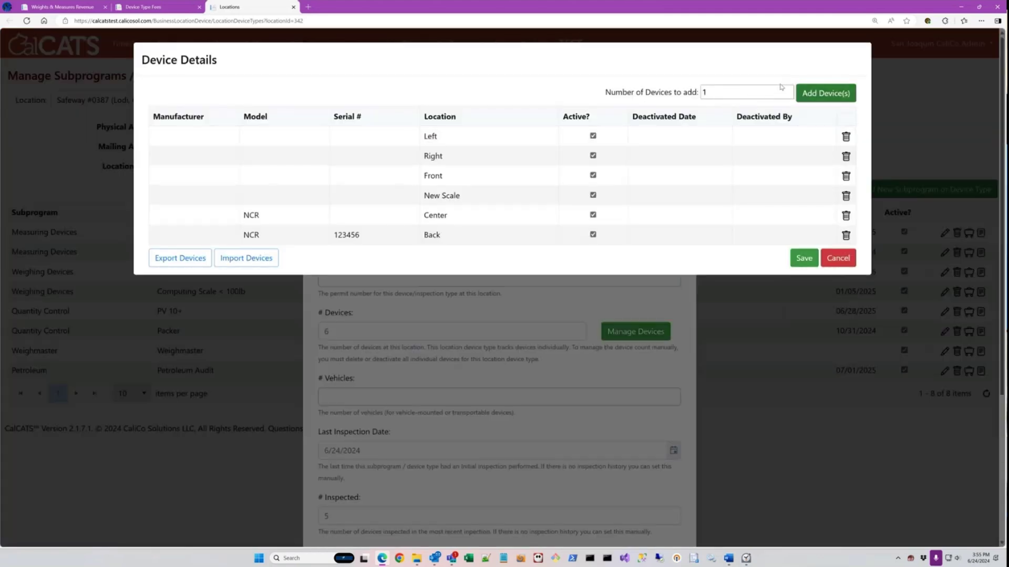
{"action": "left_click", "coordinate": [747, 91]}
{"action": "key", "text": "BackSpace"}
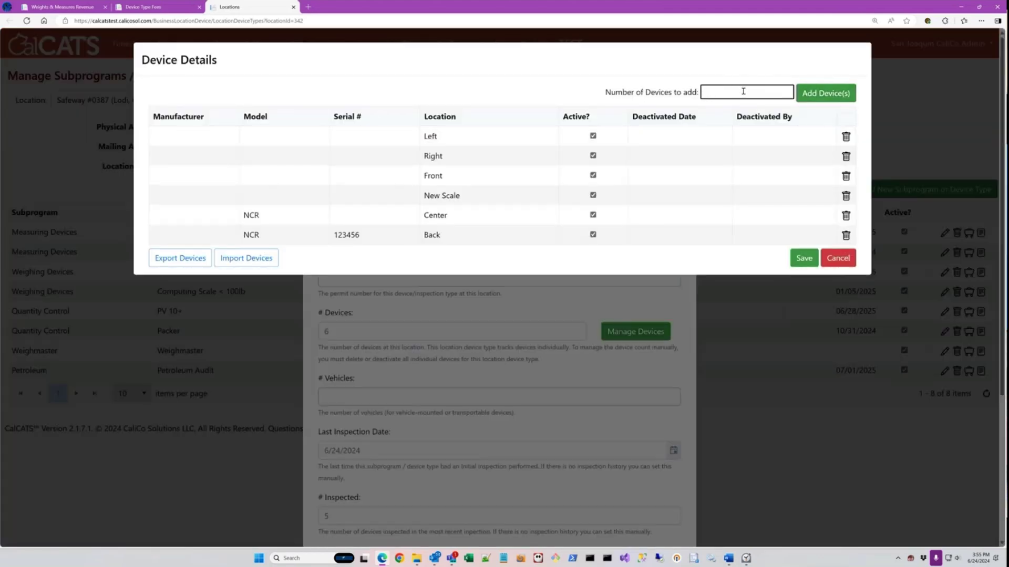
{"action": "type", "text": "30"}
{"action": "left_click", "coordinate": [830, 99]}
{"action": "scroll", "coordinate": [812, 211], "scroll_direction": "down", "scroll_amount": 6}
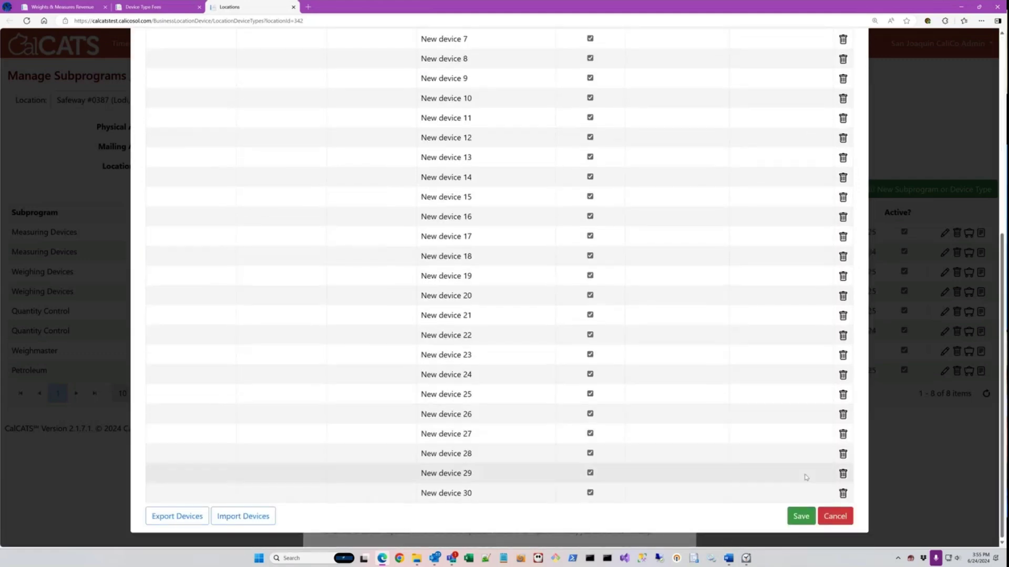
{"action": "left_click", "coordinate": [801, 516]}
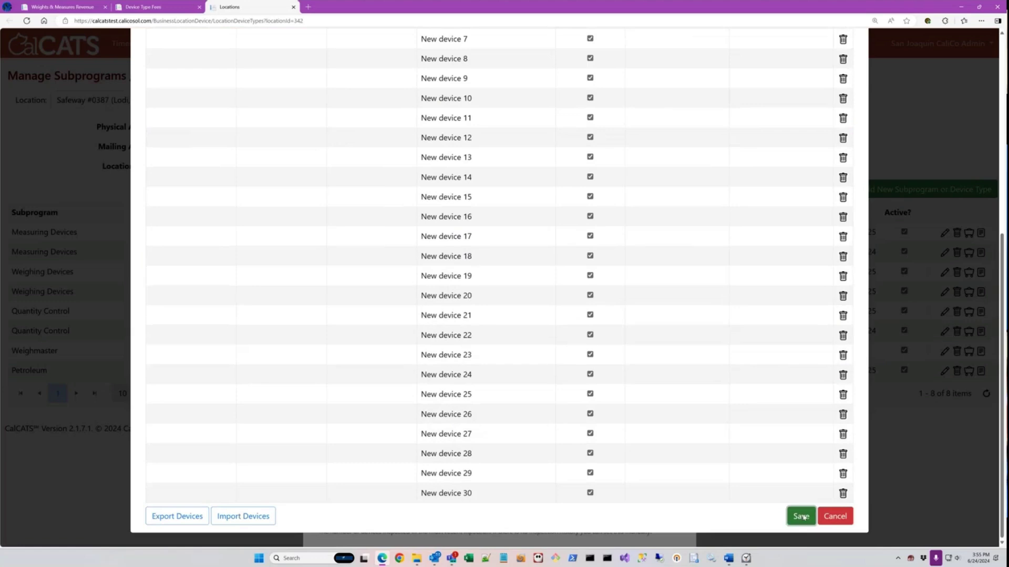
{"action": "scroll", "coordinate": [690, 361], "scroll_direction": "down", "scroll_amount": 4}
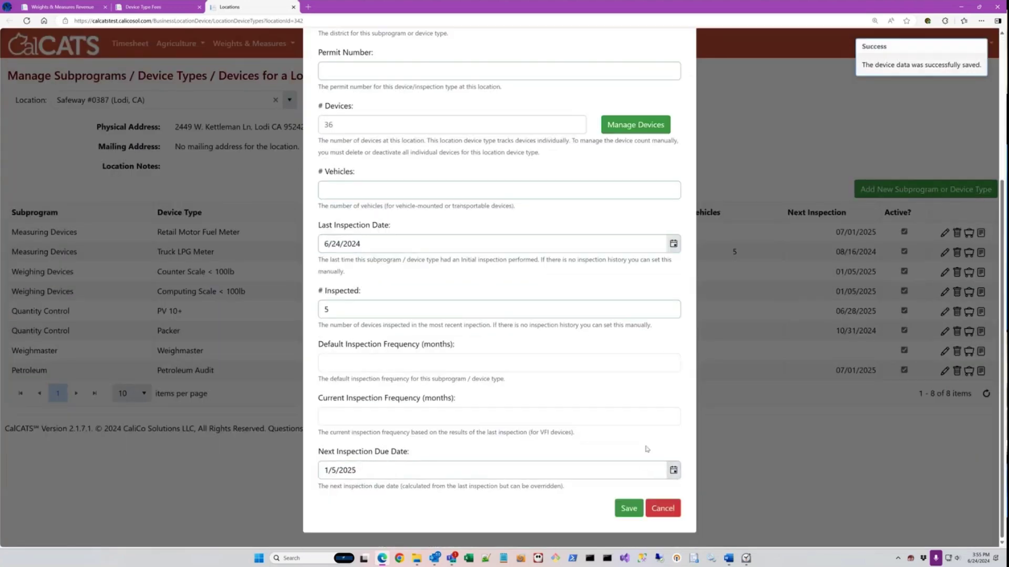
{"action": "left_click", "coordinate": [629, 509]}
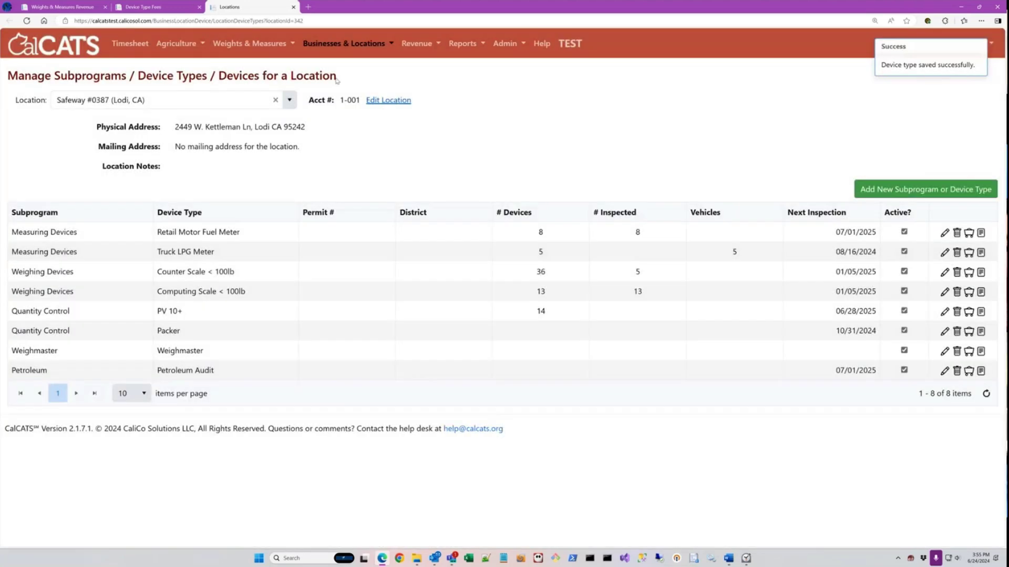
Step: Switch to the Weights & Measures Revenue browser tab, reselect location Safeway #0387 (Lodi, CA) and open a new registration invoice
{"action": "left_click", "coordinate": [79, 7]}
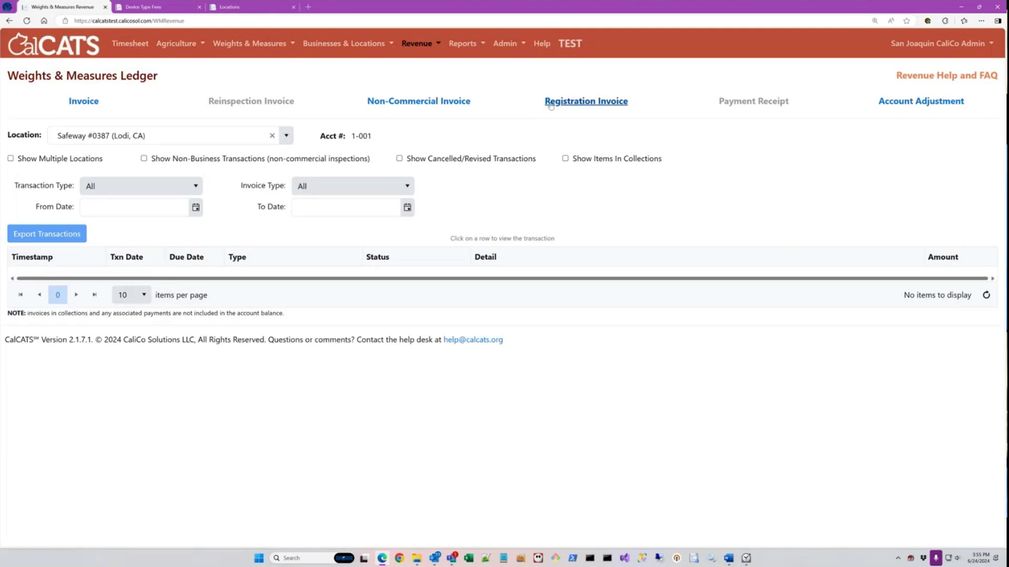
{"action": "left_click", "coordinate": [272, 136]}
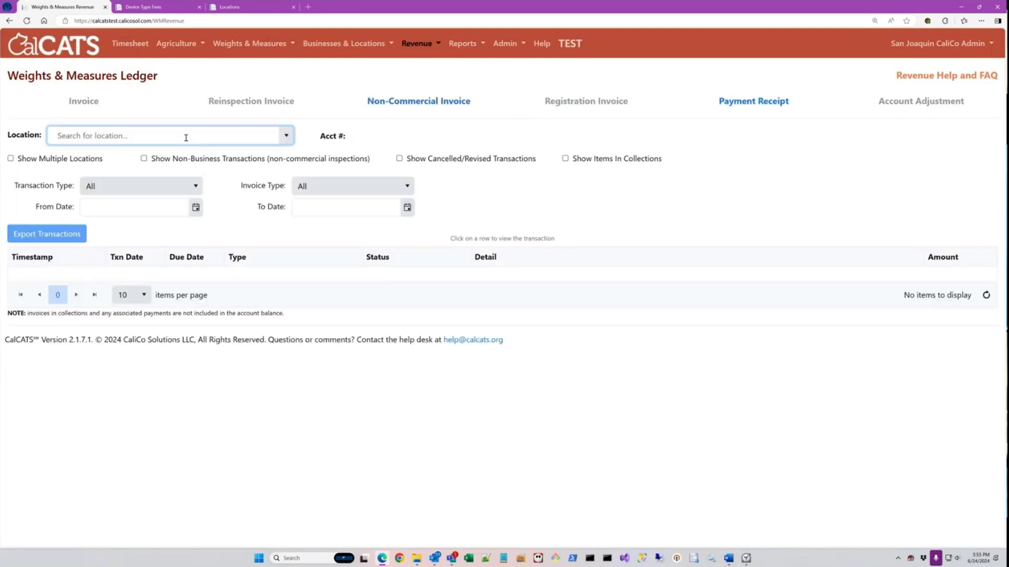
{"action": "left_click", "coordinate": [186, 136]}
{"action": "type", "text": "safe"}
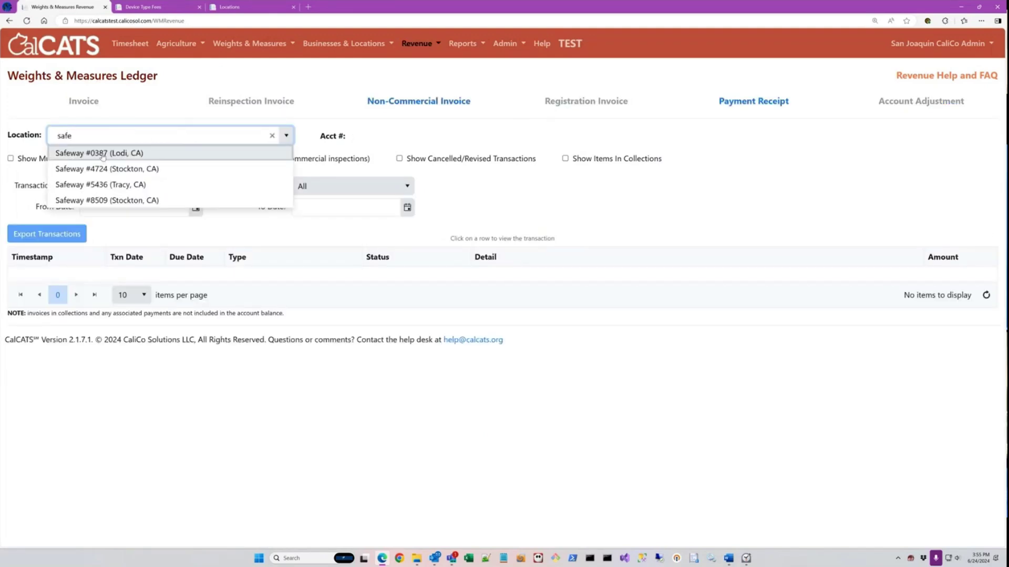
{"action": "left_click", "coordinate": [103, 152]}
{"action": "left_click", "coordinate": [583, 103]}
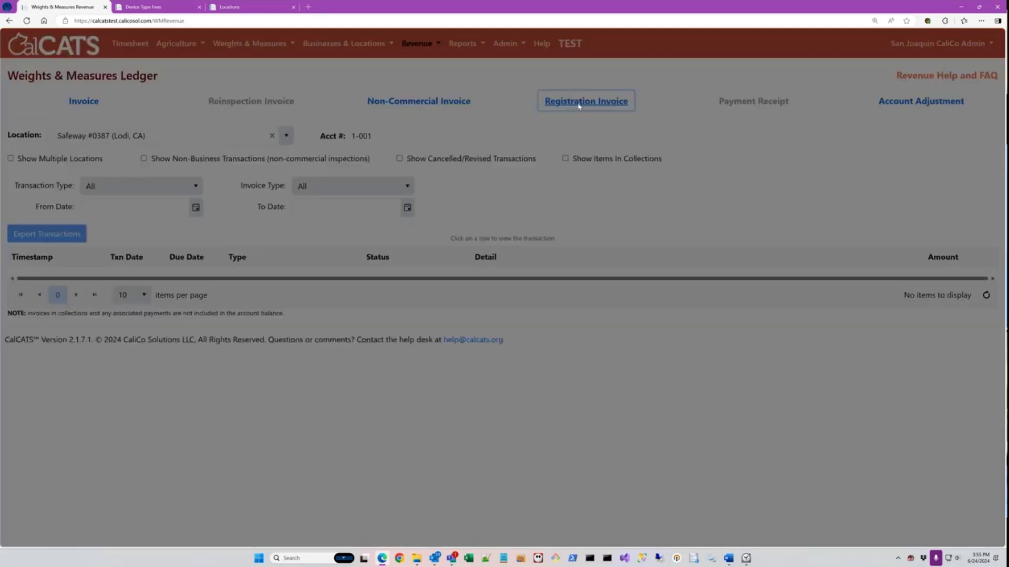
Step: Set the new invoice's calendar year to 2024 and its fees version to 2 - 2024 Fees
{"action": "scroll", "coordinate": [493, 300], "scroll_direction": "down", "scroll_amount": 2}
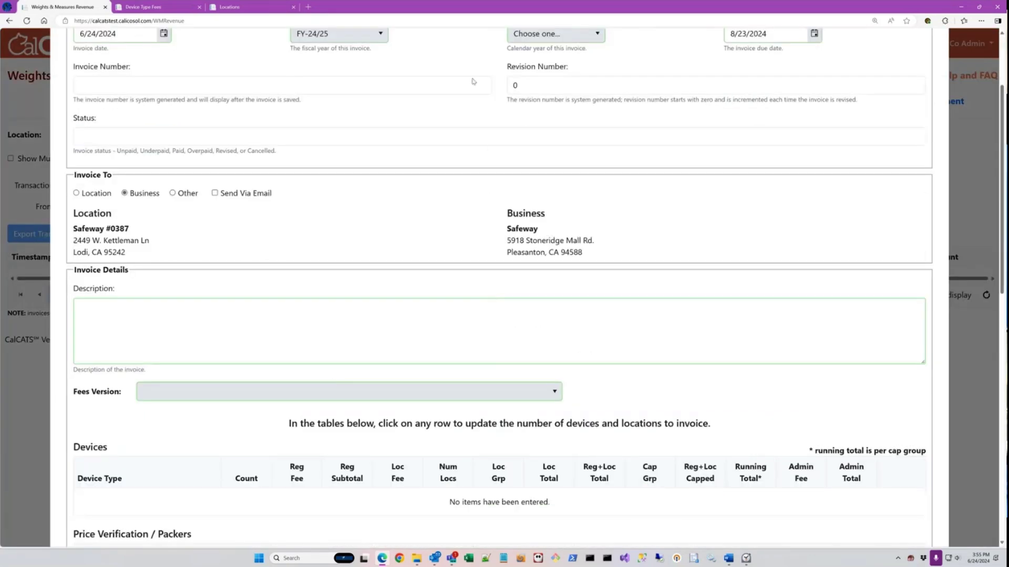
{"action": "left_click", "coordinate": [541, 39]}
{"action": "scroll", "coordinate": [547, 130], "scroll_direction": "down", "scroll_amount": 1}
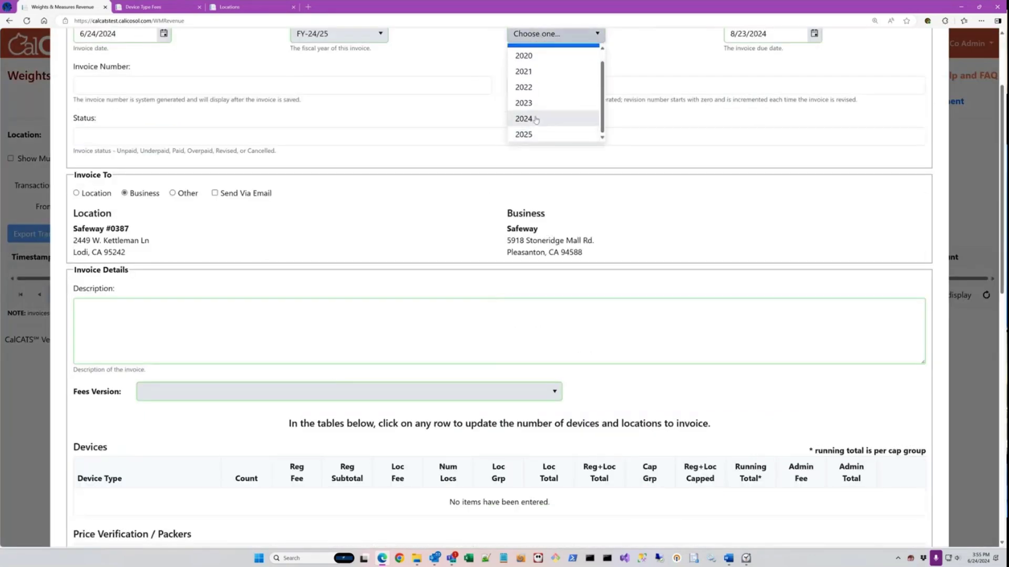
{"action": "left_click", "coordinate": [533, 117]}
{"action": "left_click", "coordinate": [605, 132]}
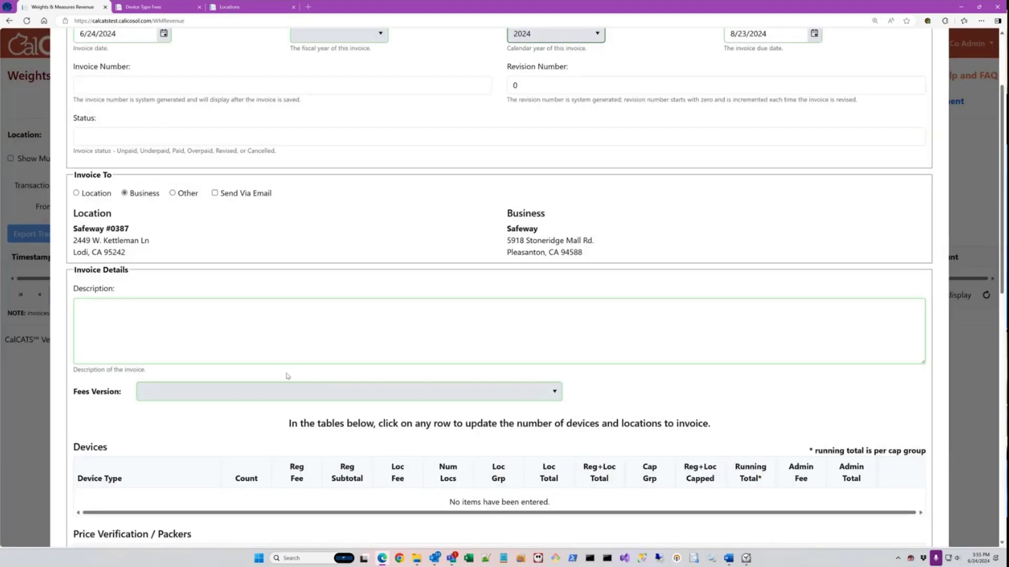
{"action": "left_click", "coordinate": [259, 392]}
{"action": "left_click", "coordinate": [259, 408]}
{"action": "scroll", "coordinate": [457, 471], "scroll_direction": "down", "scroll_amount": 2}
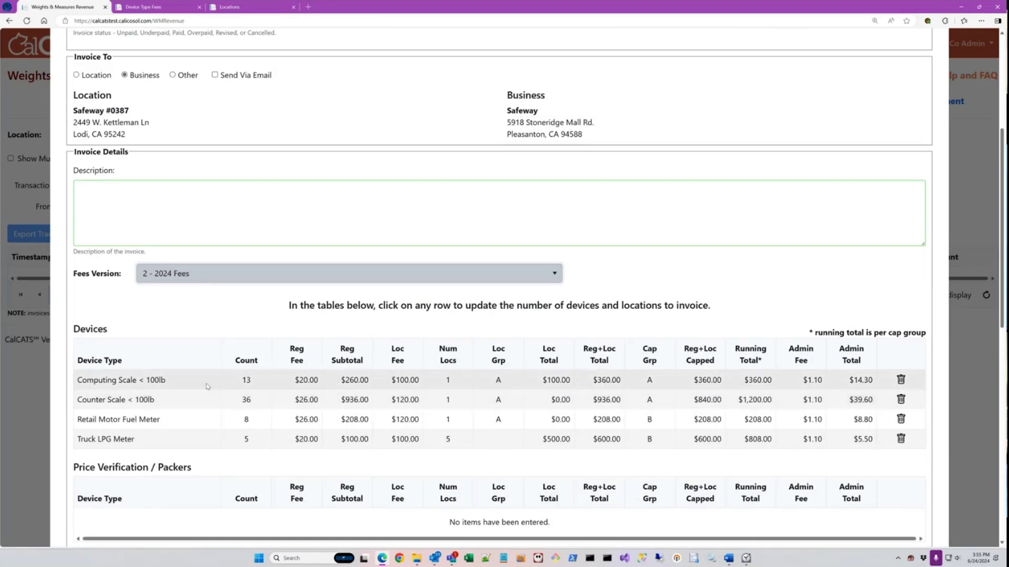
Step: Examine the device rows' location and cap groups, opening the Computing Scale < 100lb row and accepting it with its values unchanged
{"action": "left_click", "coordinate": [610, 381]}
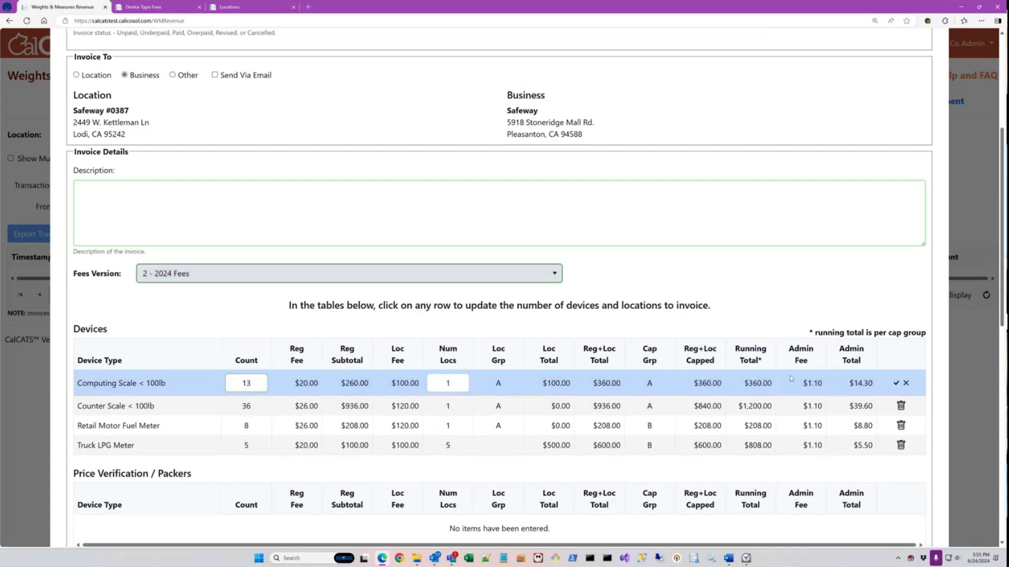
{"action": "left_click", "coordinate": [896, 383]}
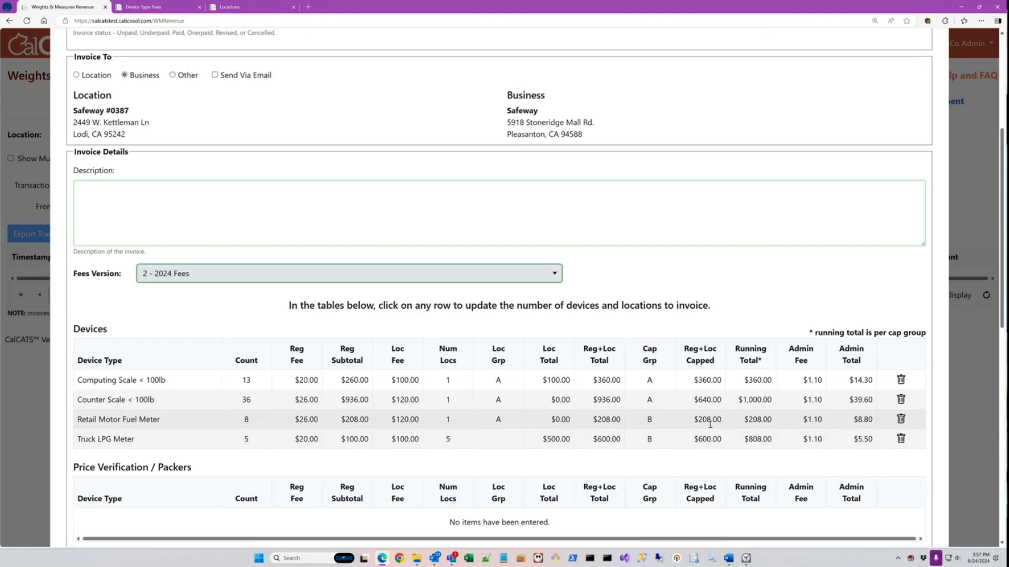
{"action": "scroll", "coordinate": [715, 425], "scroll_direction": "down", "scroll_amount": 1}
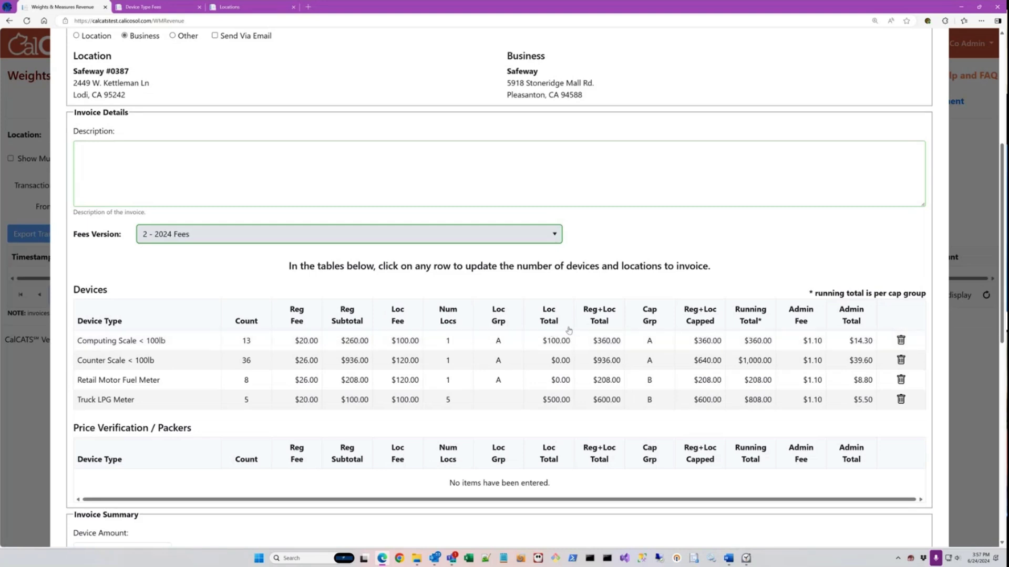
{"action": "left_click", "coordinate": [425, 342]}
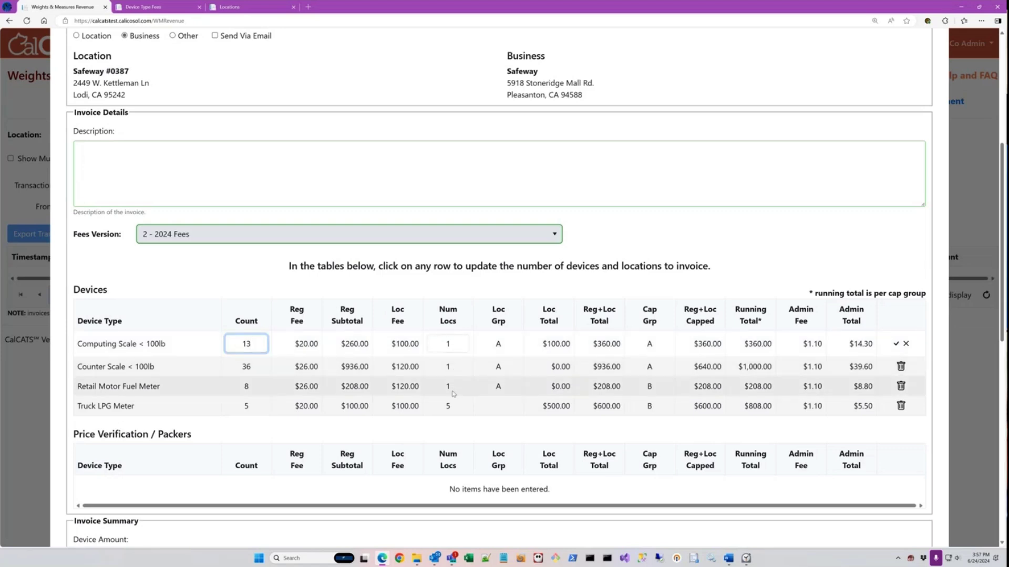
{"action": "left_click", "coordinate": [896, 344]}
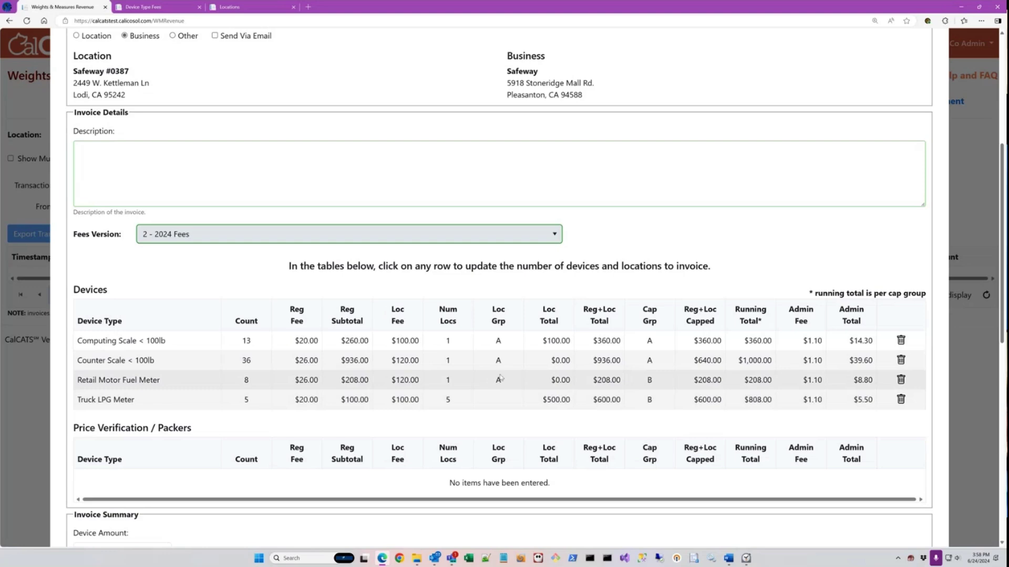
Step: Review the invoice summary amounts against the device rows and check Safeway #0387's device list in the Locations browser tab, returning to the invoice
{"action": "scroll", "coordinate": [493, 381], "scroll_direction": "down", "scroll_amount": 3}
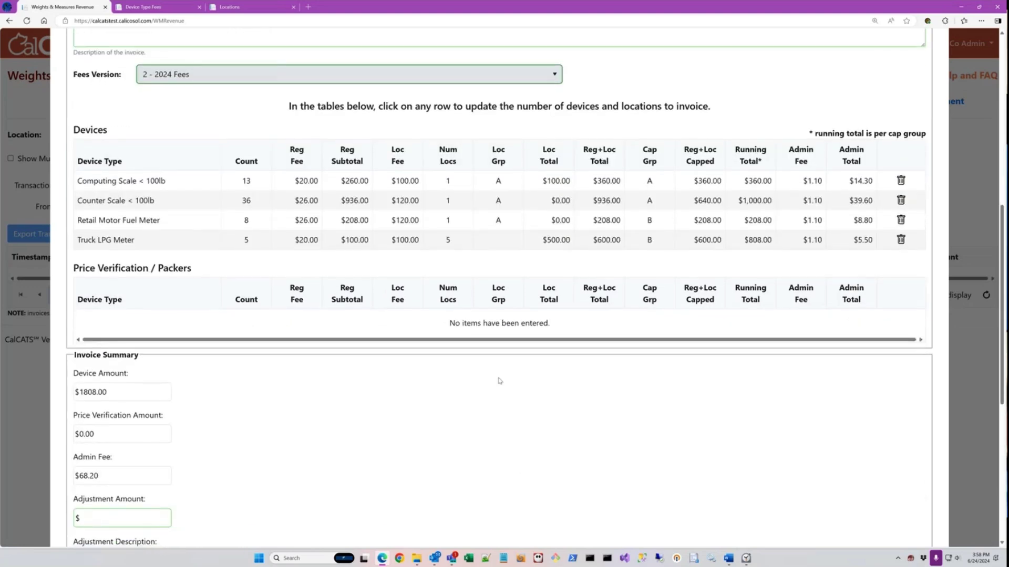
{"action": "scroll", "coordinate": [499, 384], "scroll_direction": "down", "scroll_amount": 2}
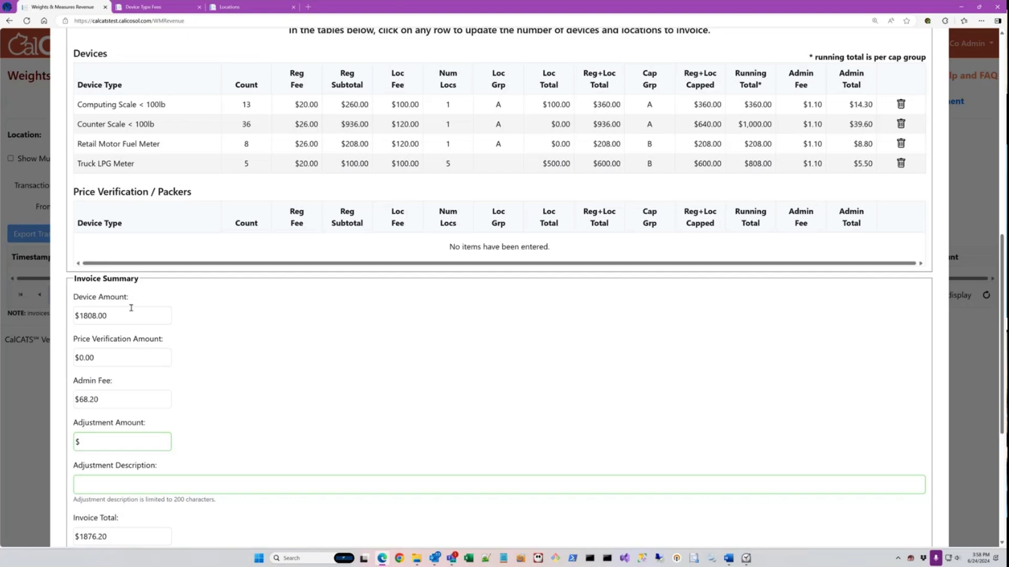
{"action": "scroll", "coordinate": [211, 316], "scroll_direction": "down", "scroll_amount": 2}
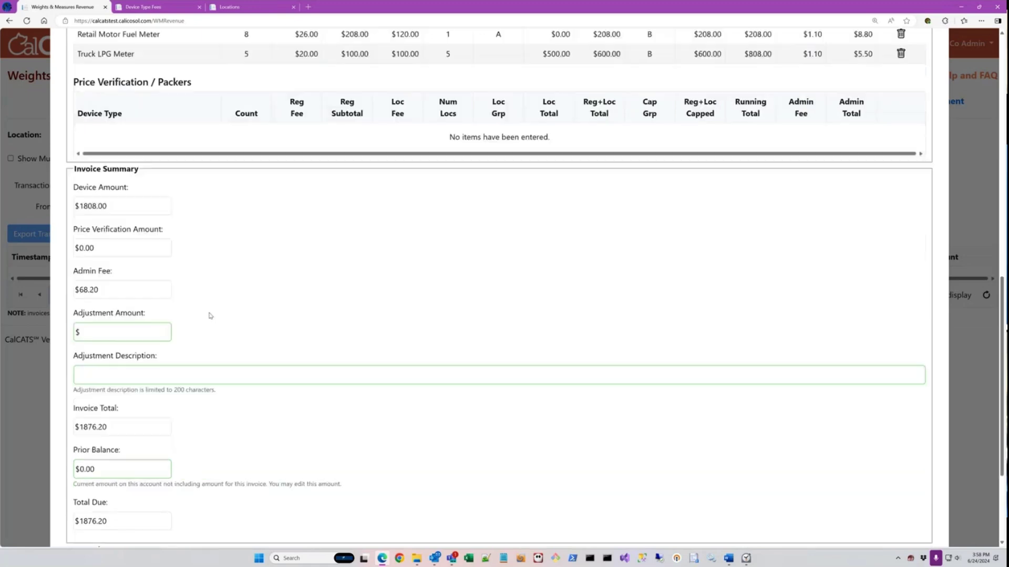
{"action": "scroll", "coordinate": [211, 315], "scroll_direction": "down", "scroll_amount": 1}
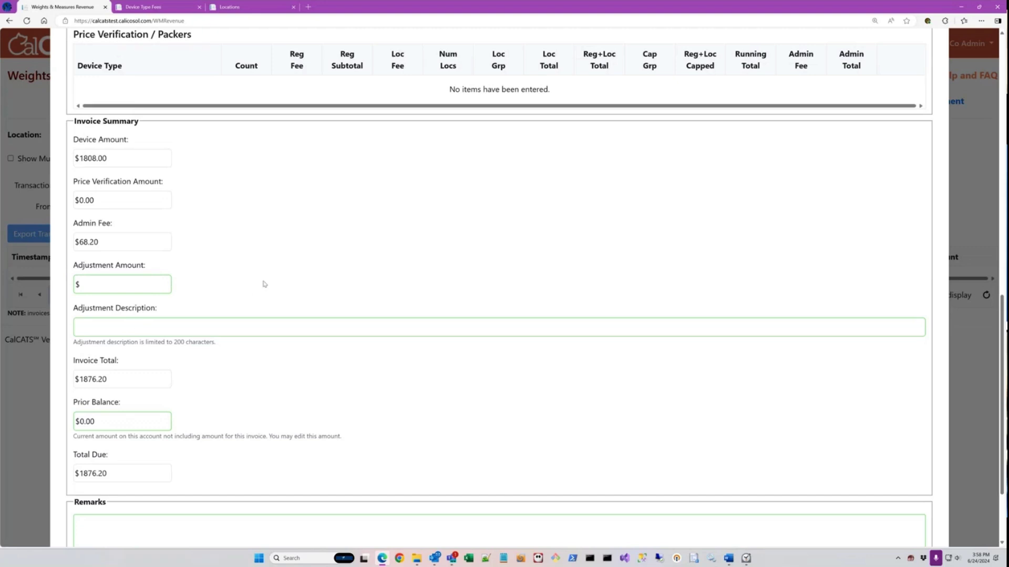
{"action": "scroll", "coordinate": [264, 283], "scroll_direction": "up", "scroll_amount": 2}
{"action": "scroll", "coordinate": [270, 282], "scroll_direction": "up", "scroll_amount": 3}
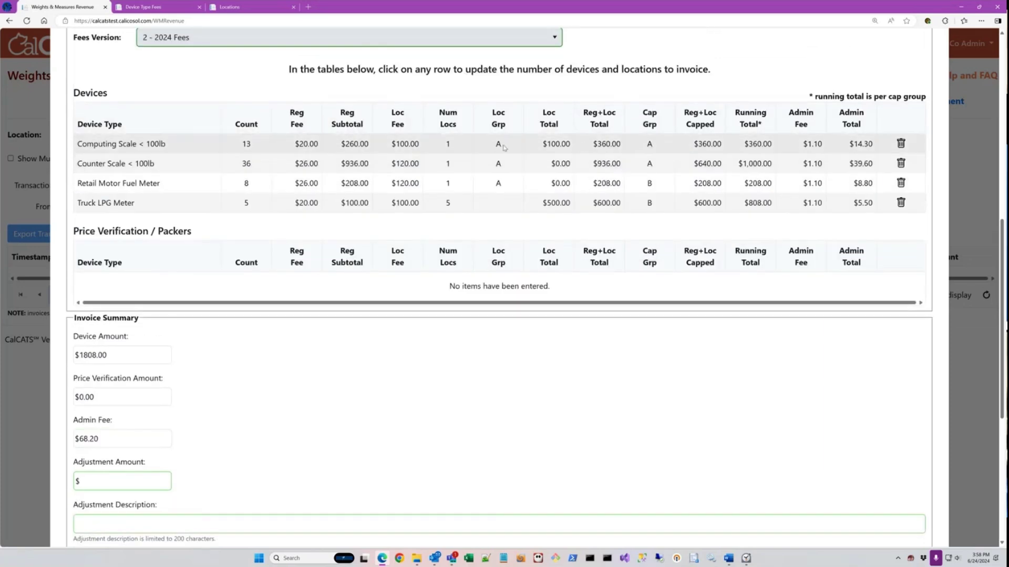
{"action": "left_click", "coordinate": [241, 7]}
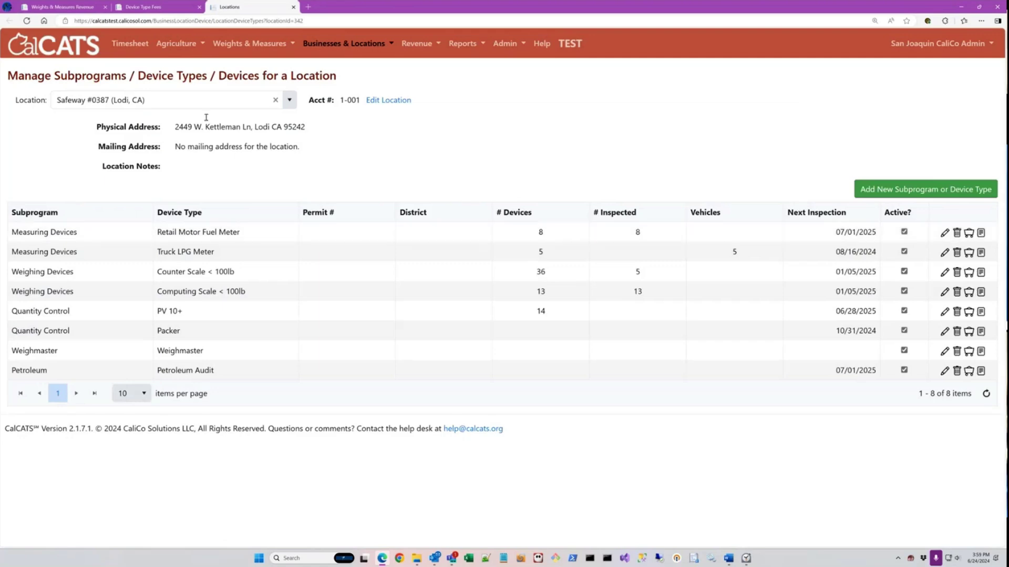
{"action": "left_click", "coordinate": [70, 8]}
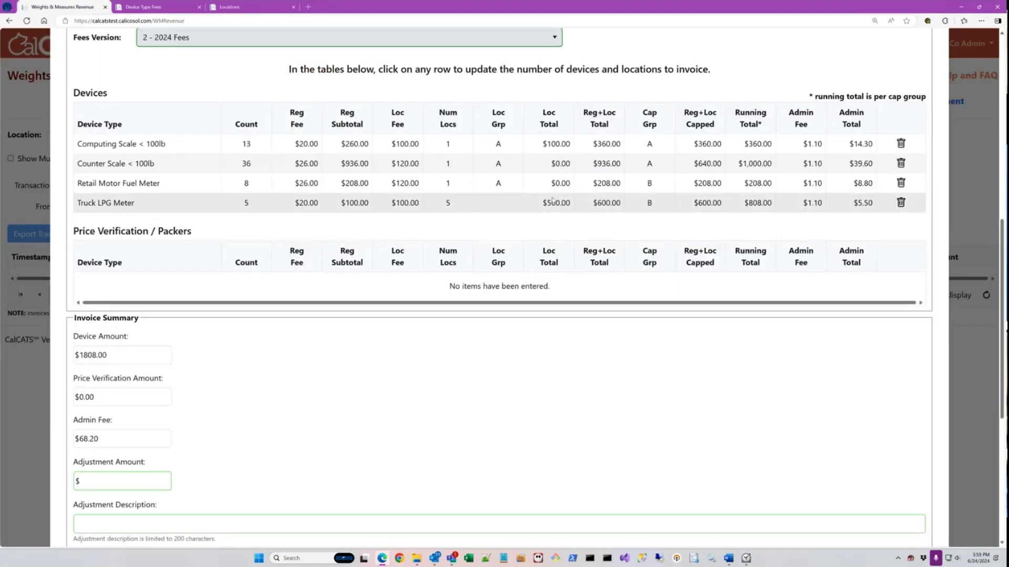
Step: Enter an adjustment amount of -100 in the invoice summary with the description "Because of cookies"
{"action": "scroll", "coordinate": [366, 347], "scroll_direction": "down", "scroll_amount": 2}
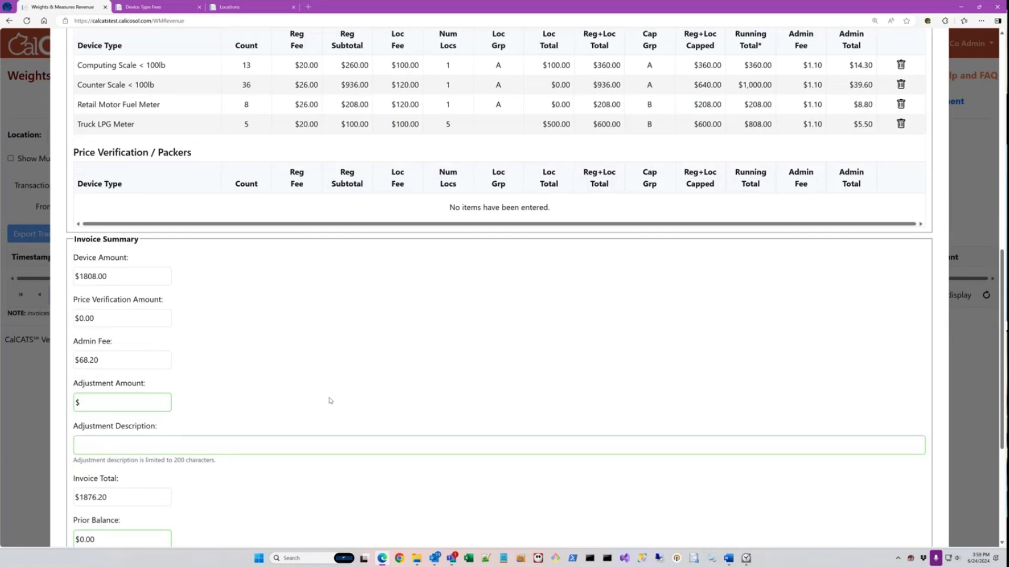
{"action": "left_click", "coordinate": [110, 403]}
{"action": "type", "text": "-100"}
{"action": "key", "text": "Tab"}
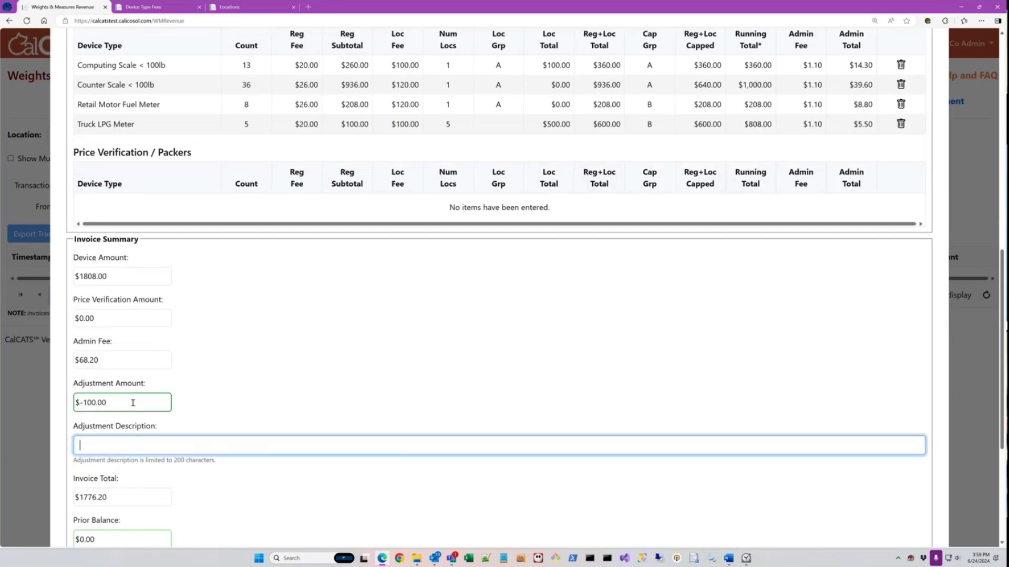
{"action": "type", "text": "Because of cookies"}
Step: Clear the adjustment amount and the adjustment description from the invoice summary
{"action": "left_click", "coordinate": [75, 405]}
{"action": "left_click_drag", "start_coordinate": [106, 405], "coordinate": [74, 404]}
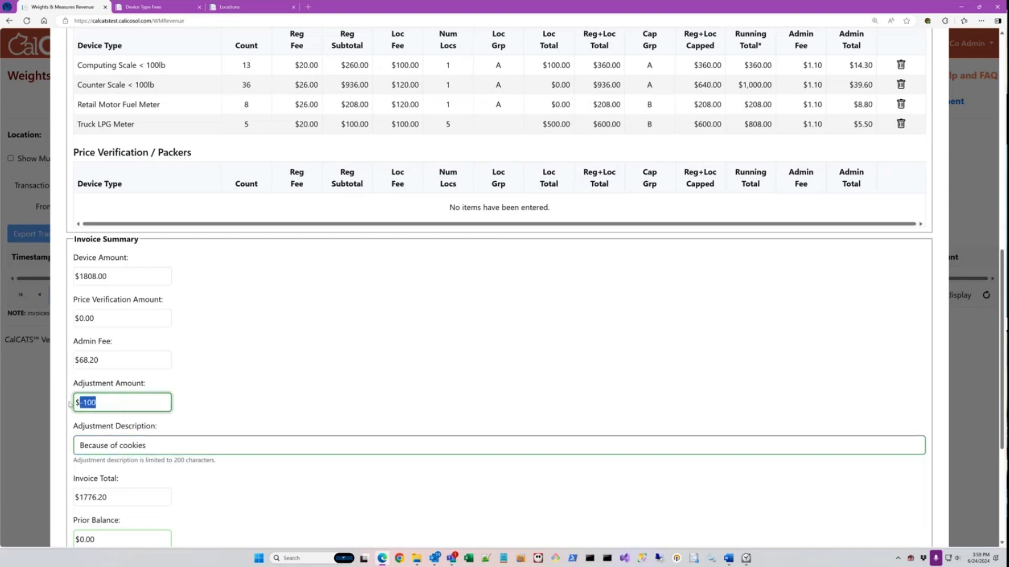
{"action": "key", "text": "BackSpace"}
{"action": "left_click_drag", "start_coordinate": [148, 446], "coordinate": [77, 447]}
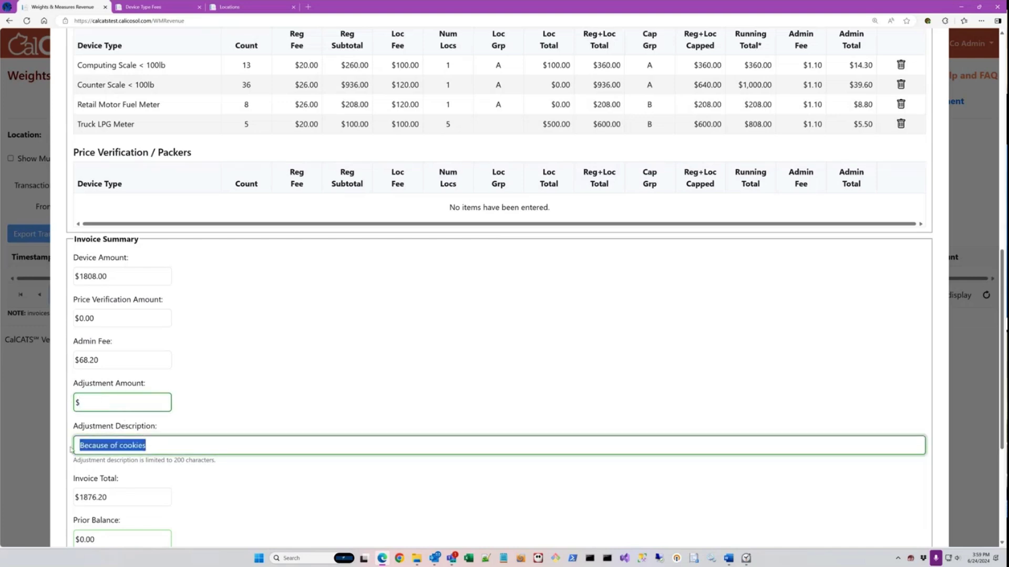
{"action": "key", "text": "BackSpace"}
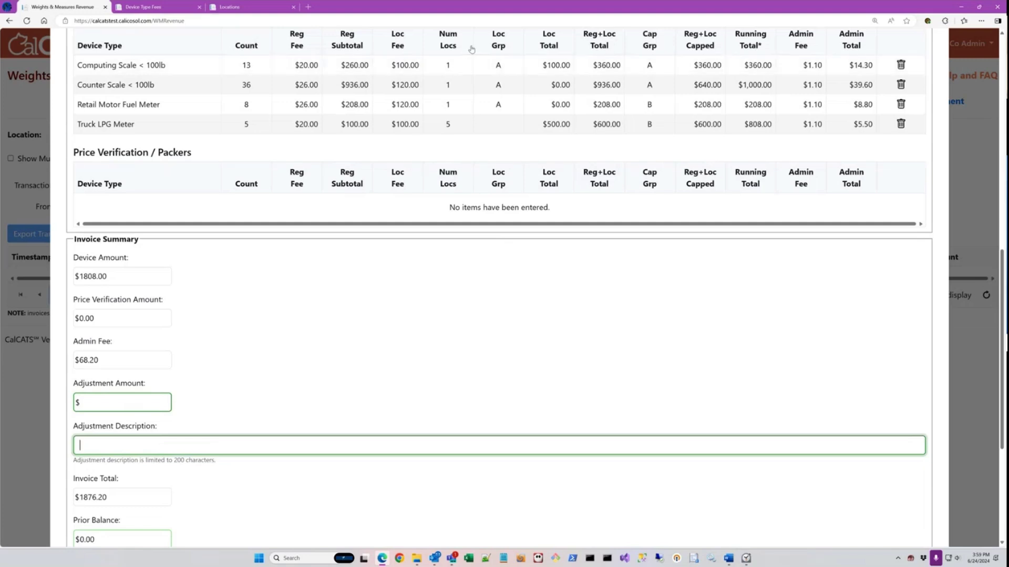
Step: Set the number of locations for Computing Scale < 100lb to 0, accept the Counter Scale < 100lb row unchanged and check the invoice summary
{"action": "left_click", "coordinate": [457, 66]}
{"action": "double_click", "coordinate": [458, 66]}
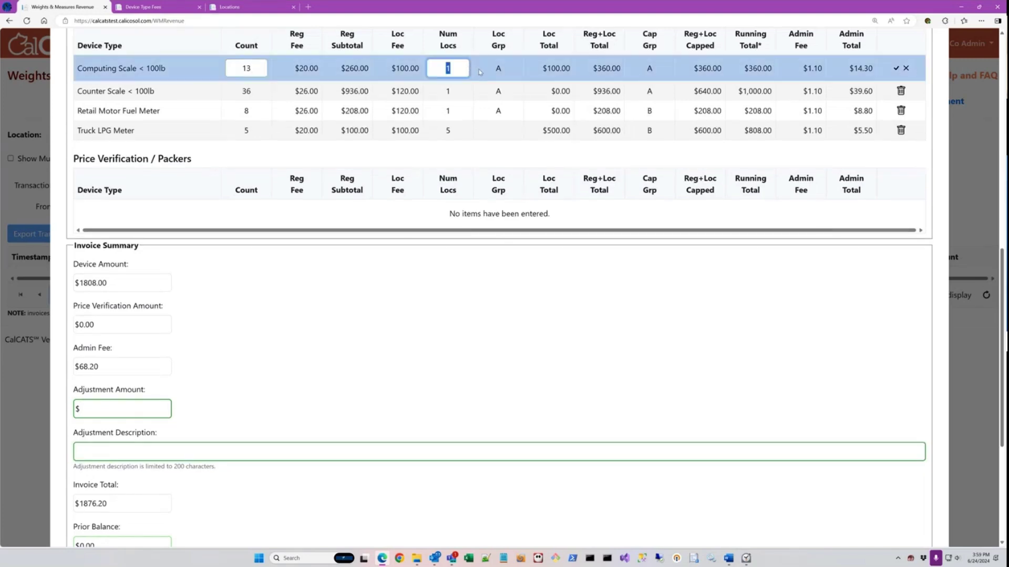
{"action": "type", "text": "0"}
{"action": "left_click", "coordinate": [479, 88]}
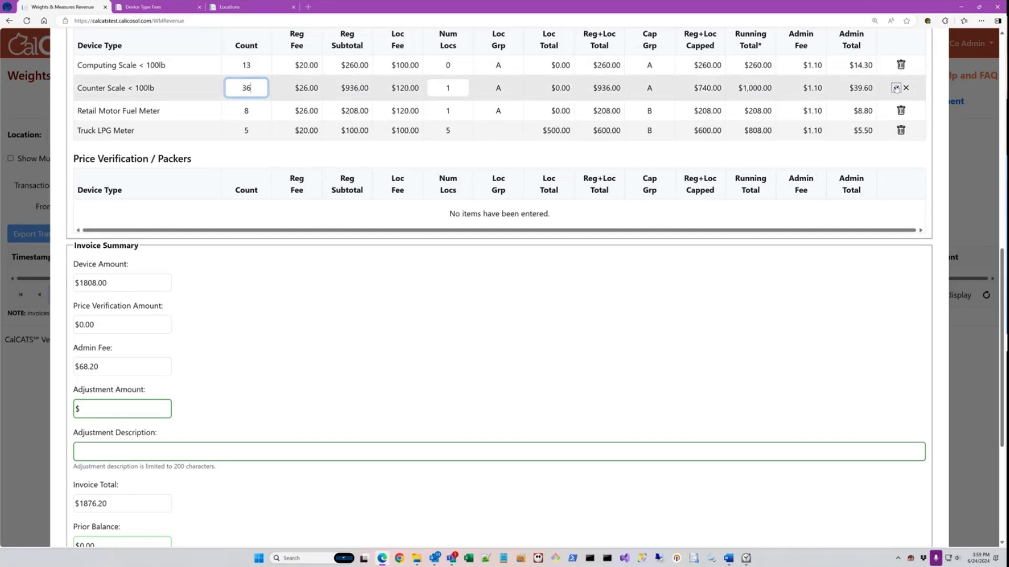
{"action": "key", "text": "Return"}
{"action": "scroll", "coordinate": [210, 294], "scroll_direction": "down", "scroll_amount": 3}
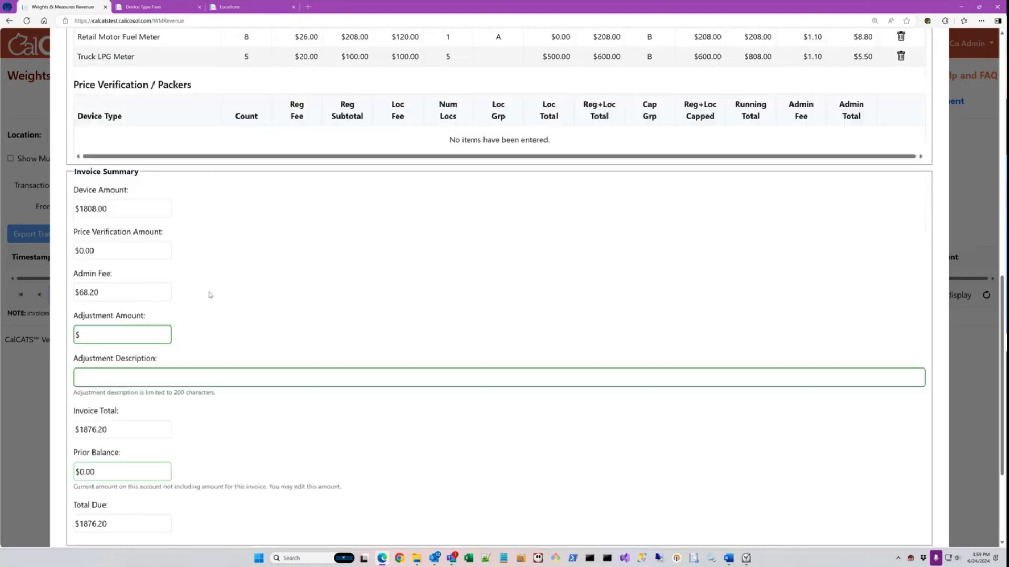
Step: Review the invoice total, prior balance and total due in the invoice summary, along with the internal remarks field
{"action": "scroll", "coordinate": [205, 297], "scroll_direction": "down", "scroll_amount": 1}
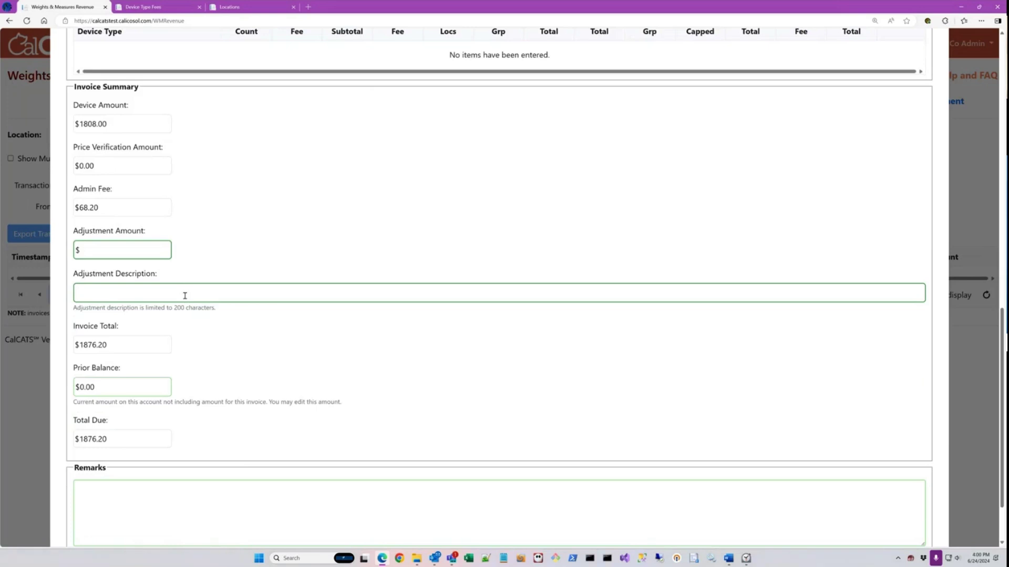
{"action": "scroll", "coordinate": [184, 296], "scroll_direction": "down", "scroll_amount": 2}
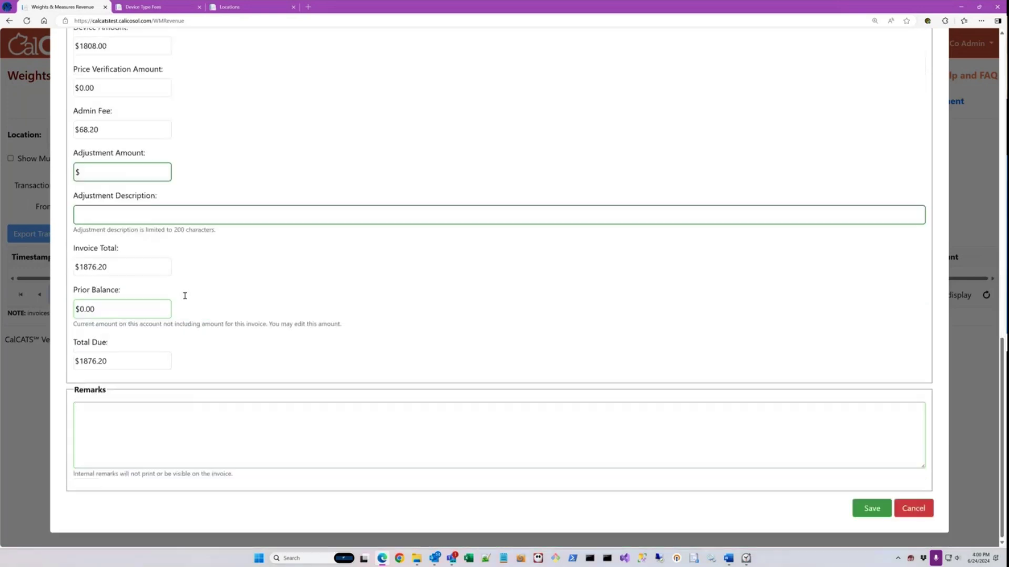
{"action": "left_click", "coordinate": [148, 313]}
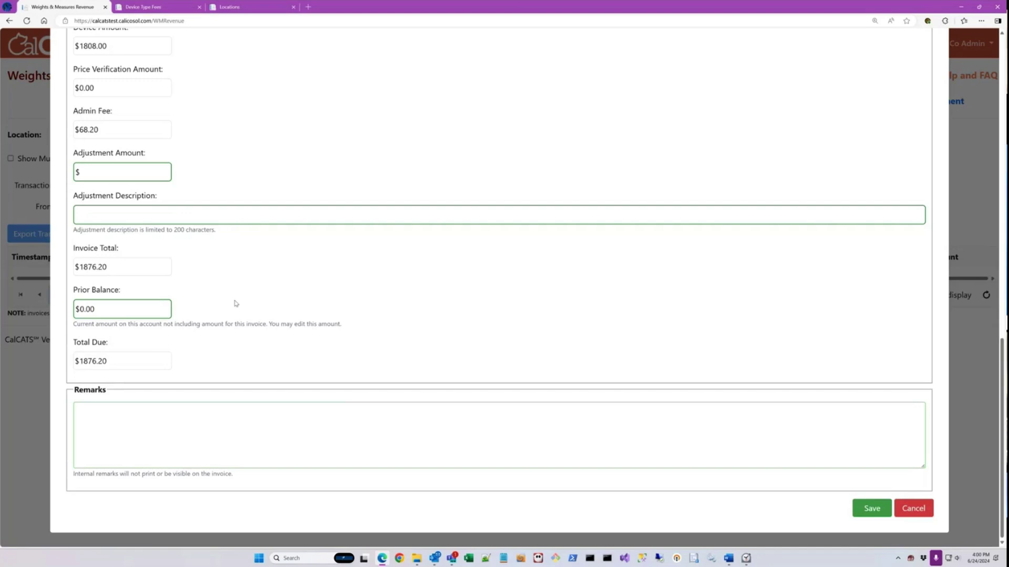
{"action": "left_click", "coordinate": [196, 430]}
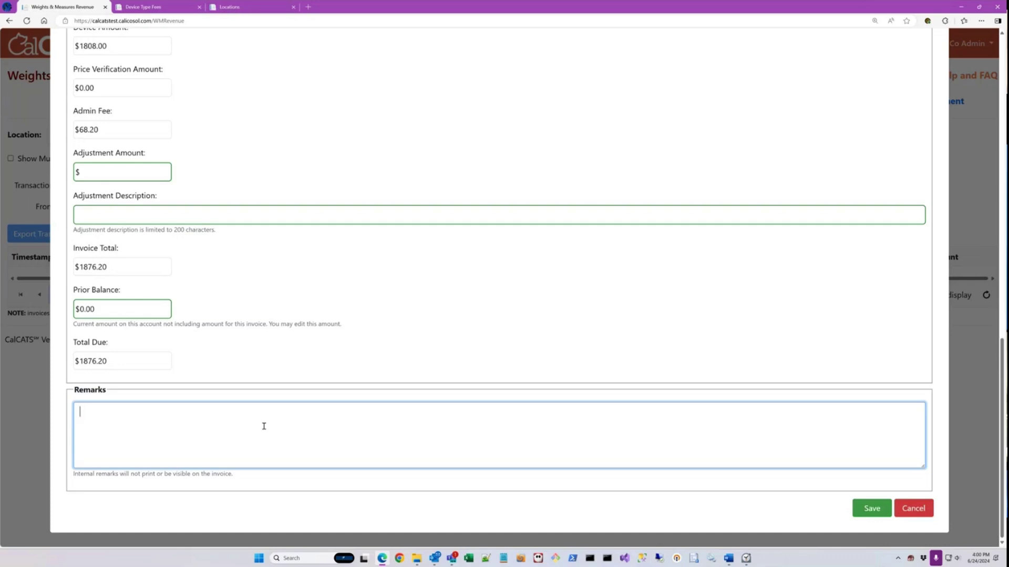
Step: Reset the invoice's device rows by switching the fees version to 1 - 2023 Fees and back to 2 - 2024 Fees
{"action": "scroll", "coordinate": [504, 386], "scroll_direction": "up", "scroll_amount": 2}
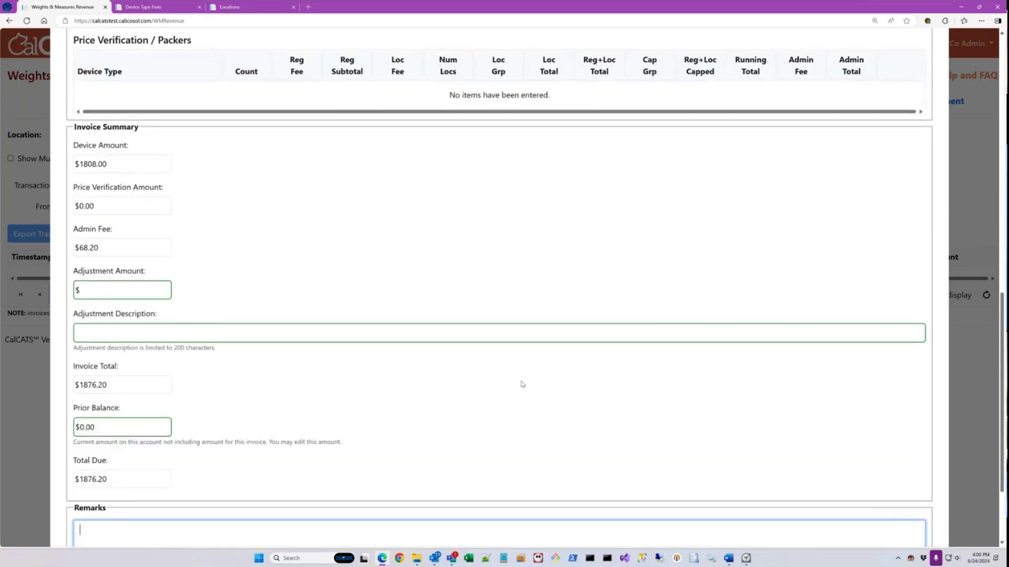
{"action": "scroll", "coordinate": [526, 368], "scroll_direction": "up", "scroll_amount": 2}
{"action": "scroll", "coordinate": [536, 344], "scroll_direction": "up", "scroll_amount": 4}
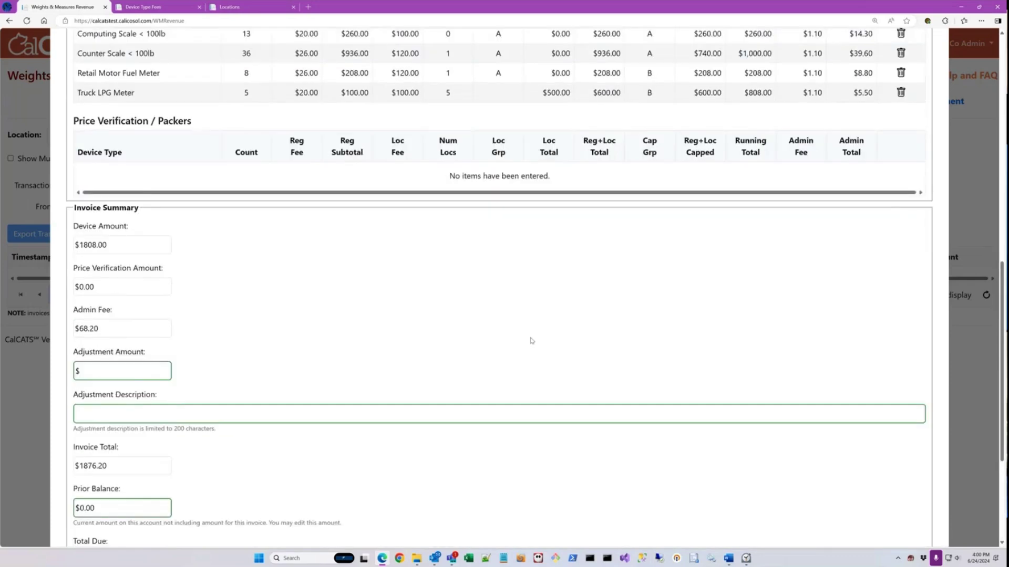
{"action": "left_click", "coordinate": [301, 203]}
{"action": "left_click", "coordinate": [237, 234]}
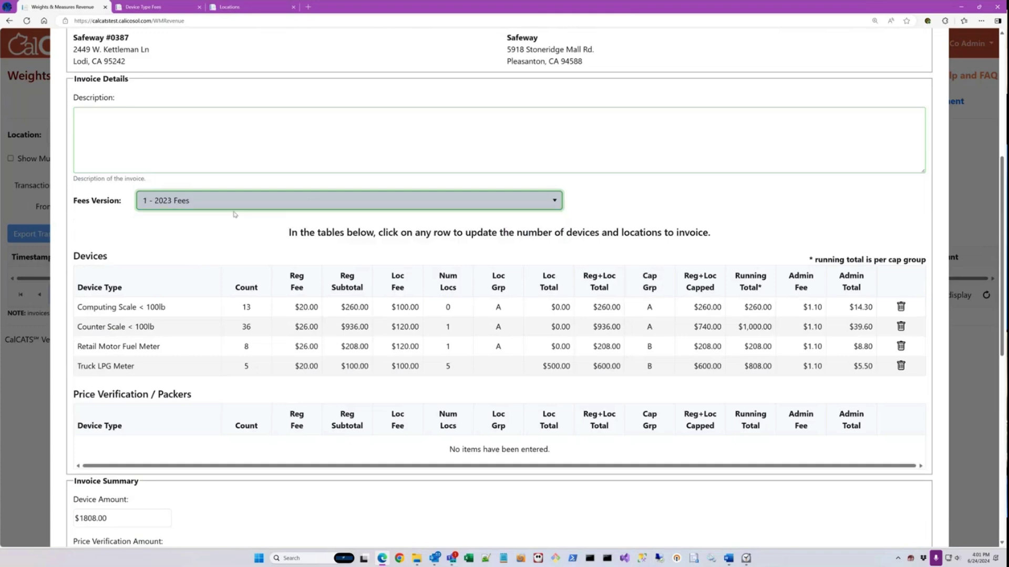
{"action": "left_click", "coordinate": [236, 204]}
{"action": "left_click", "coordinate": [229, 219]}
Step: Check the recalculated invoice summary and save the registration invoice without an adjustment or remarks
{"action": "scroll", "coordinate": [862, 490], "scroll_direction": "down", "scroll_amount": 4}
{"action": "scroll", "coordinate": [914, 507], "scroll_direction": "down", "scroll_amount": 5}
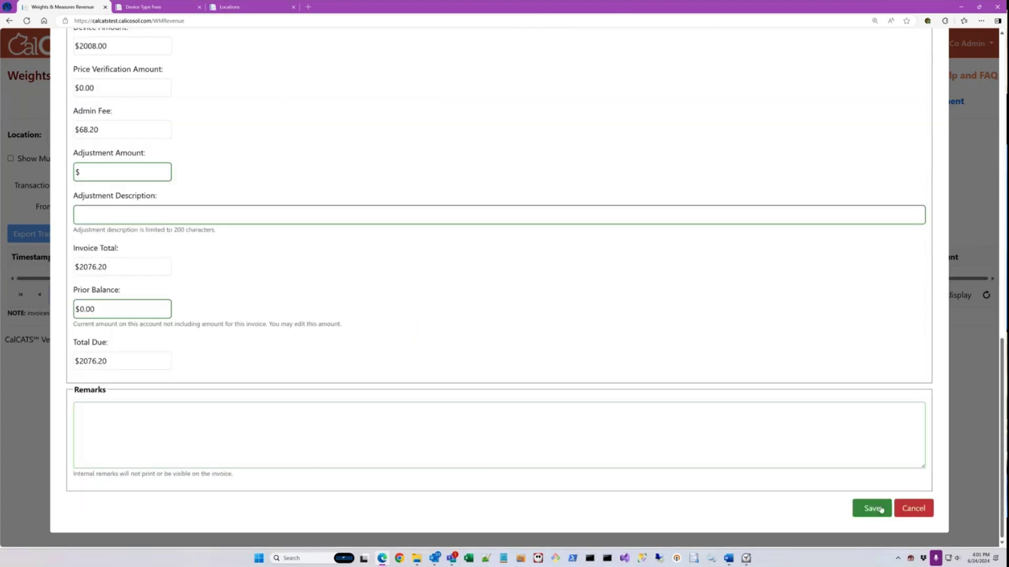
{"action": "left_click", "coordinate": [880, 509]}
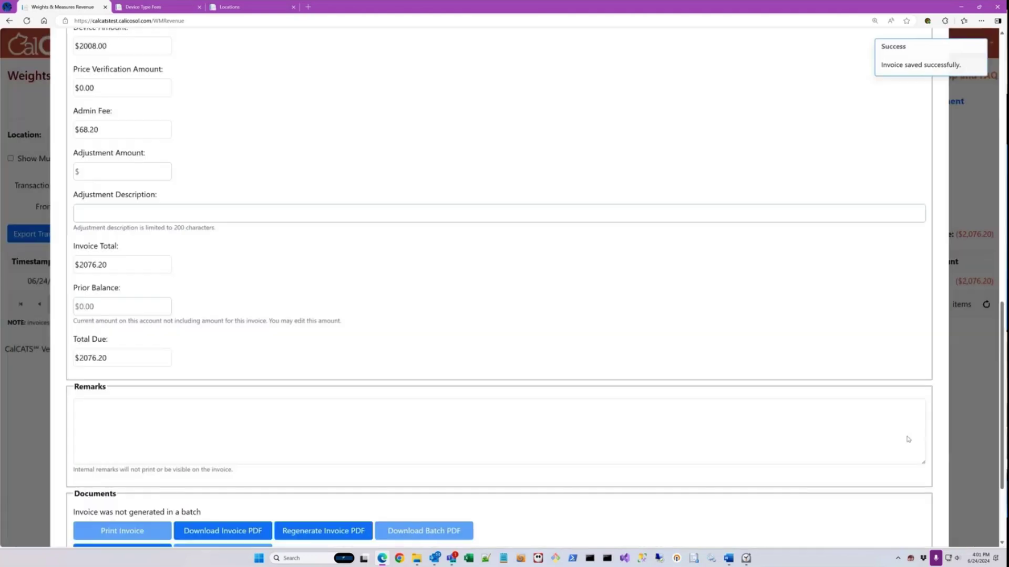
Step: Download the saved invoice's PDF, review the registration billing notice, and close the PDF and the invoice
{"action": "scroll", "coordinate": [887, 432], "scroll_direction": "down", "scroll_amount": 2}
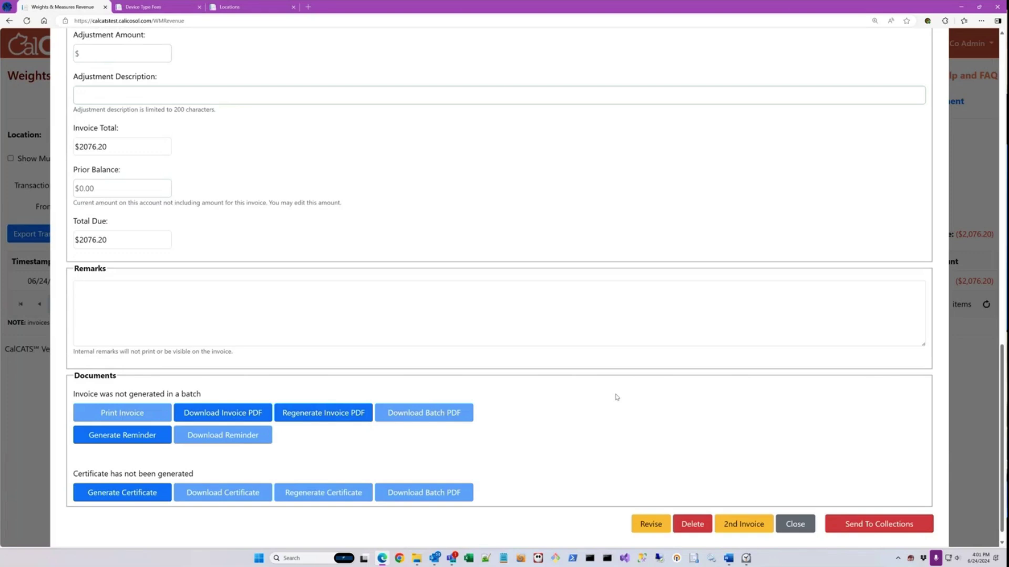
{"action": "left_click", "coordinate": [242, 415]}
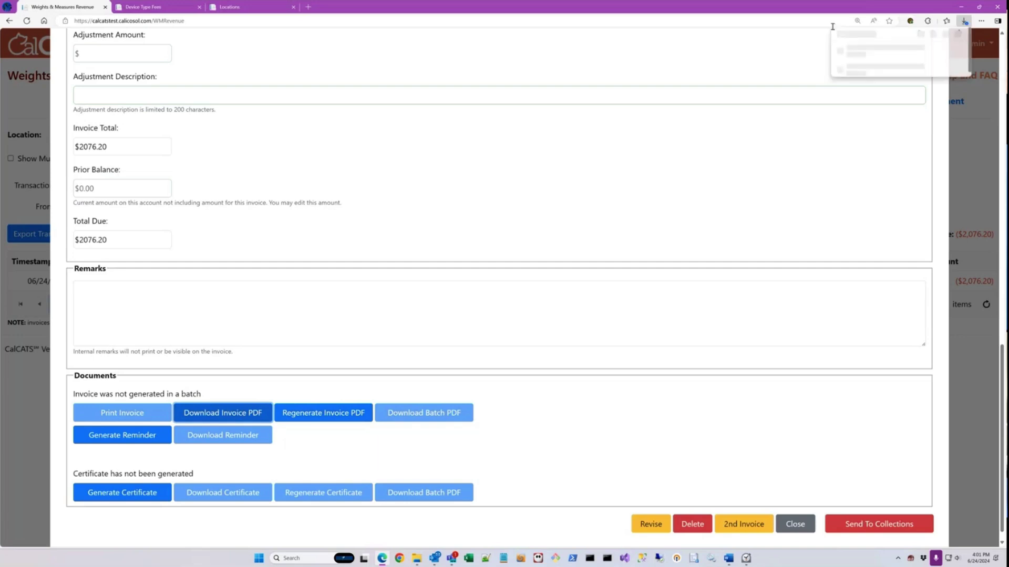
{"action": "left_click", "coordinate": [865, 61]}
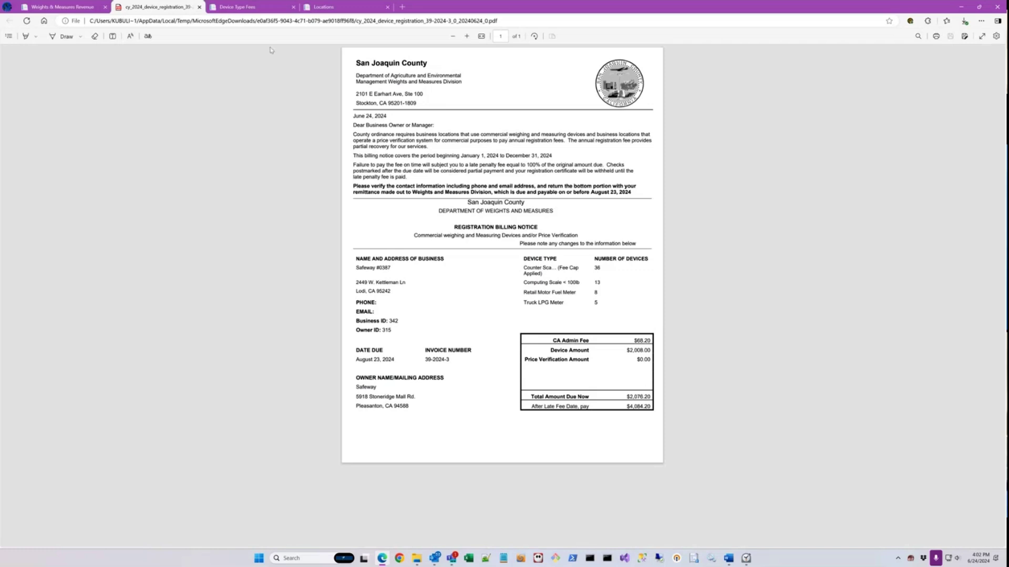
{"action": "left_click", "coordinate": [200, 7]}
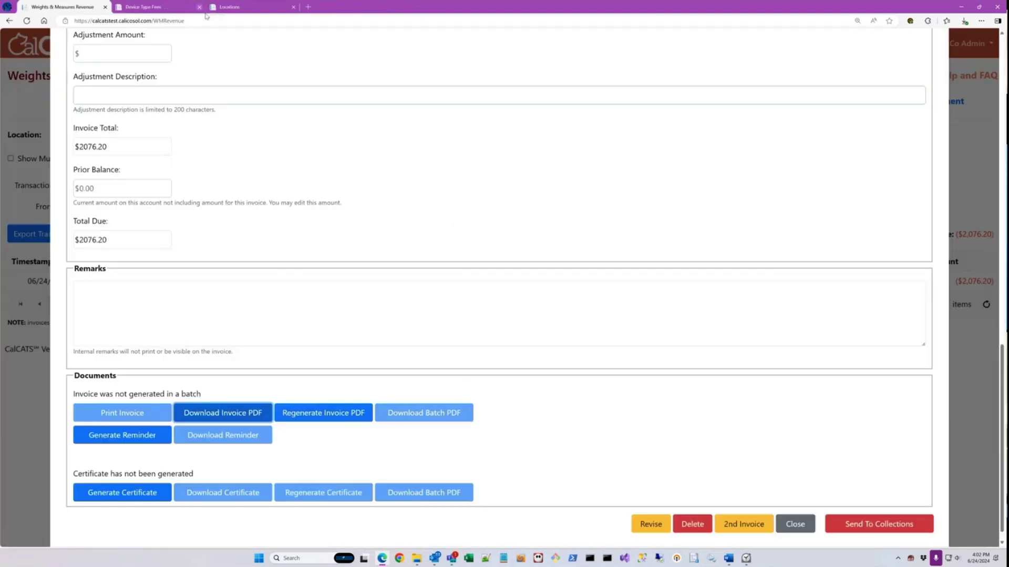
{"action": "scroll", "coordinate": [332, 296], "scroll_direction": "down", "scroll_amount": 1}
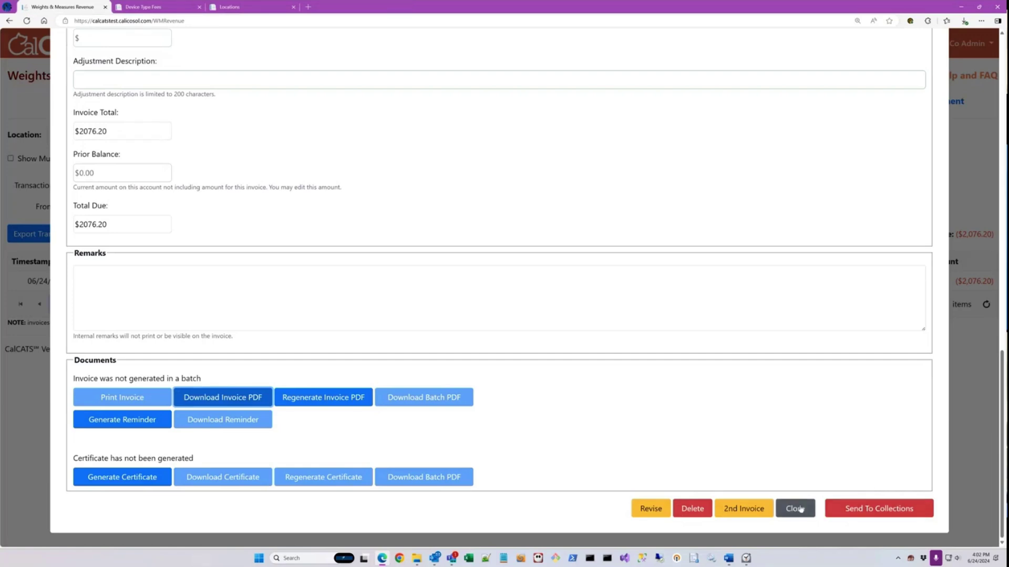
{"action": "left_click", "coordinate": [795, 509]}
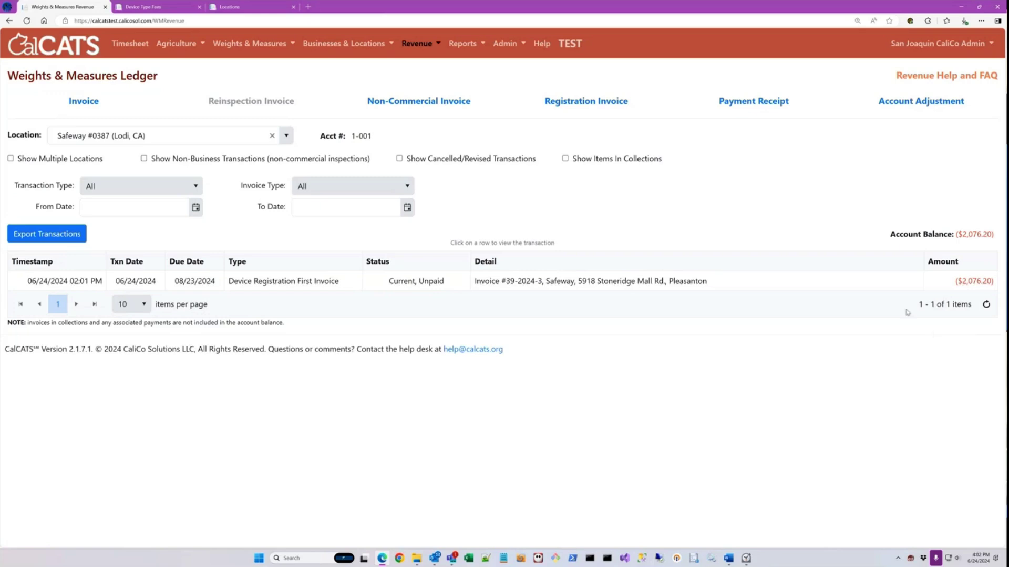
Step: Open the Device Registration First Invoice from the ledger, review its device rows, summary and document options, and close it
{"action": "left_click", "coordinate": [612, 283]}
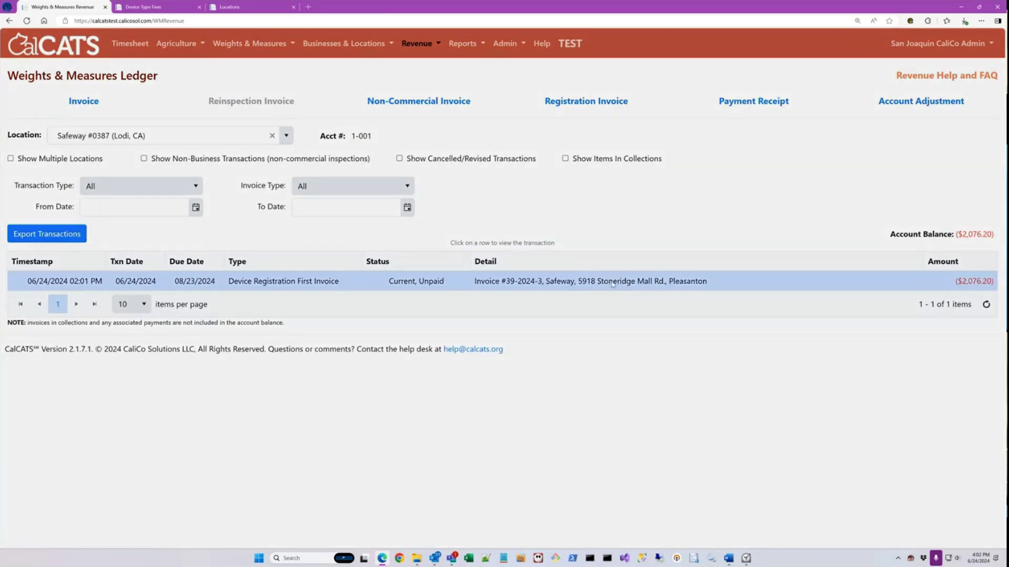
{"action": "scroll", "coordinate": [766, 336], "scroll_direction": "down", "scroll_amount": 3}
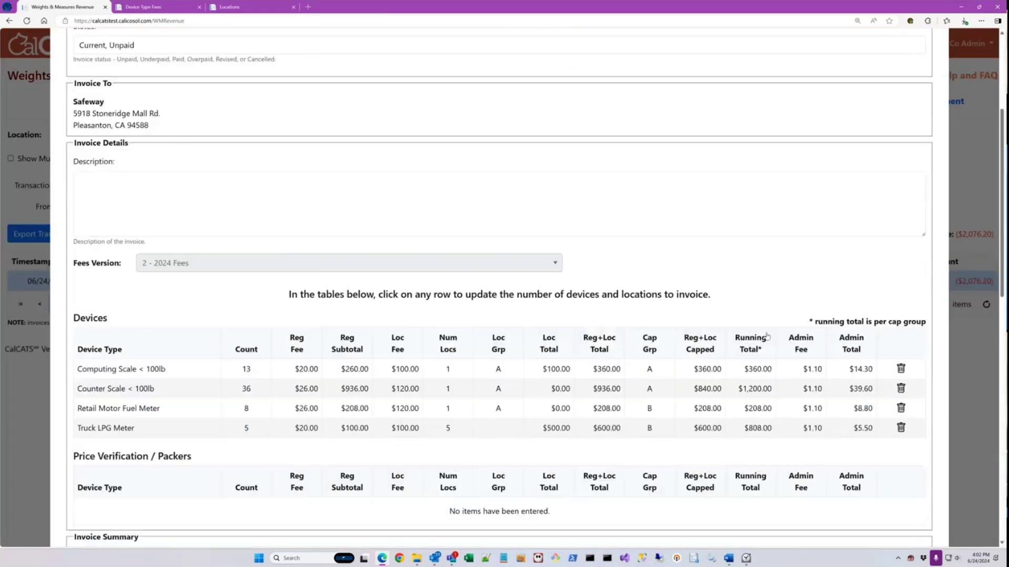
{"action": "scroll", "coordinate": [767, 336], "scroll_direction": "down", "scroll_amount": 10}
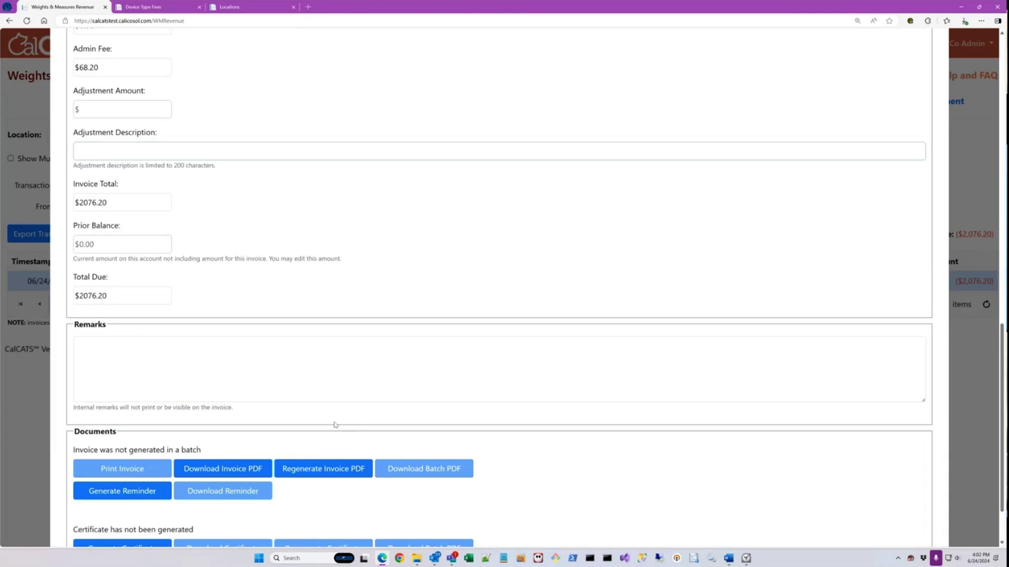
{"action": "scroll", "coordinate": [244, 442], "scroll_direction": "down", "scroll_amount": 3}
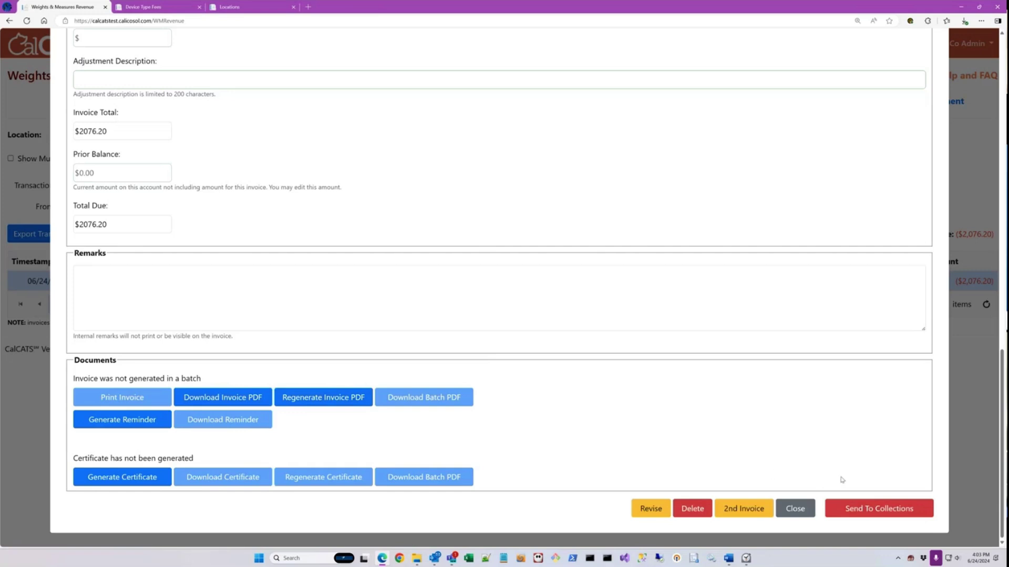
{"action": "left_click", "coordinate": [794, 510]}
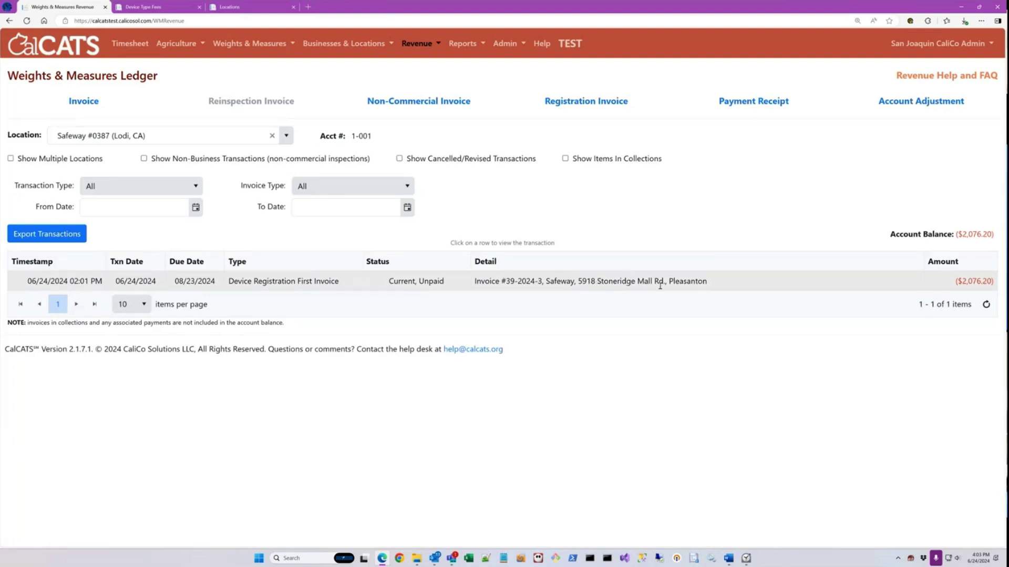
Step: Reopen the Device Registration First Invoice from the ledger and start a second invoice from it
{"action": "left_click", "coordinate": [578, 282]}
{"action": "scroll", "coordinate": [667, 415], "scroll_direction": "down", "scroll_amount": 15}
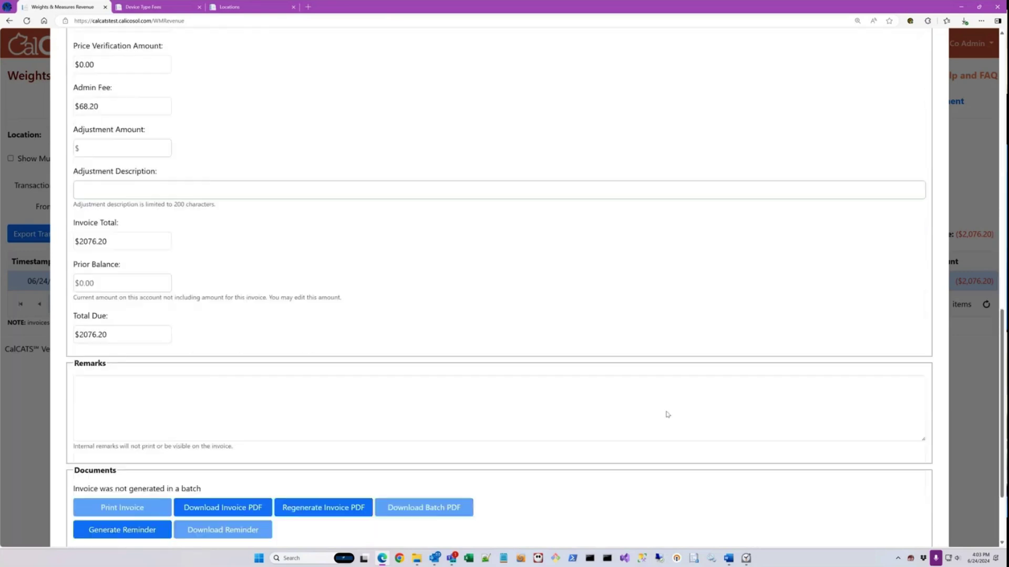
{"action": "scroll", "coordinate": [668, 414], "scroll_direction": "down", "scroll_amount": 2}
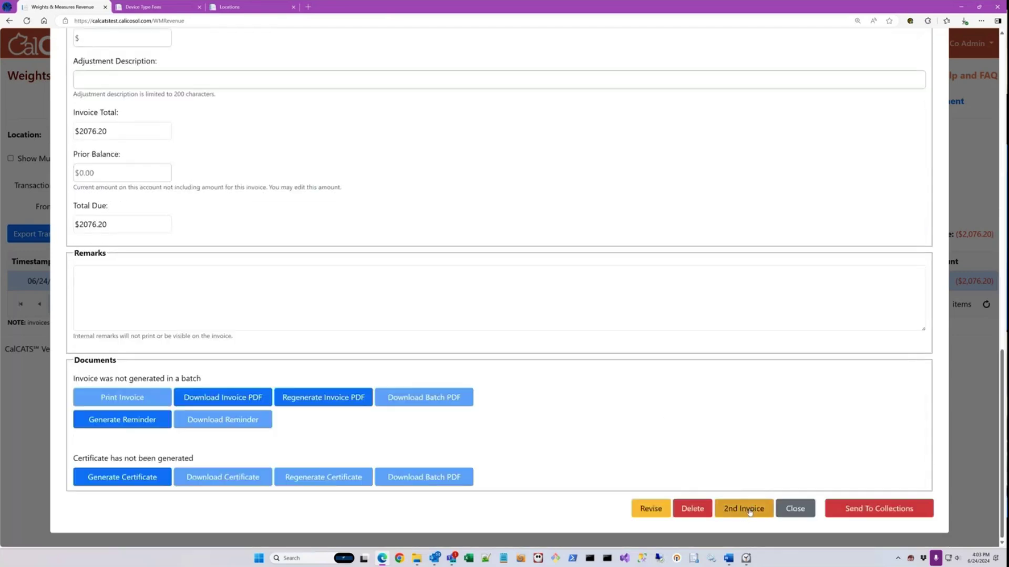
{"action": "left_click", "coordinate": [749, 509]}
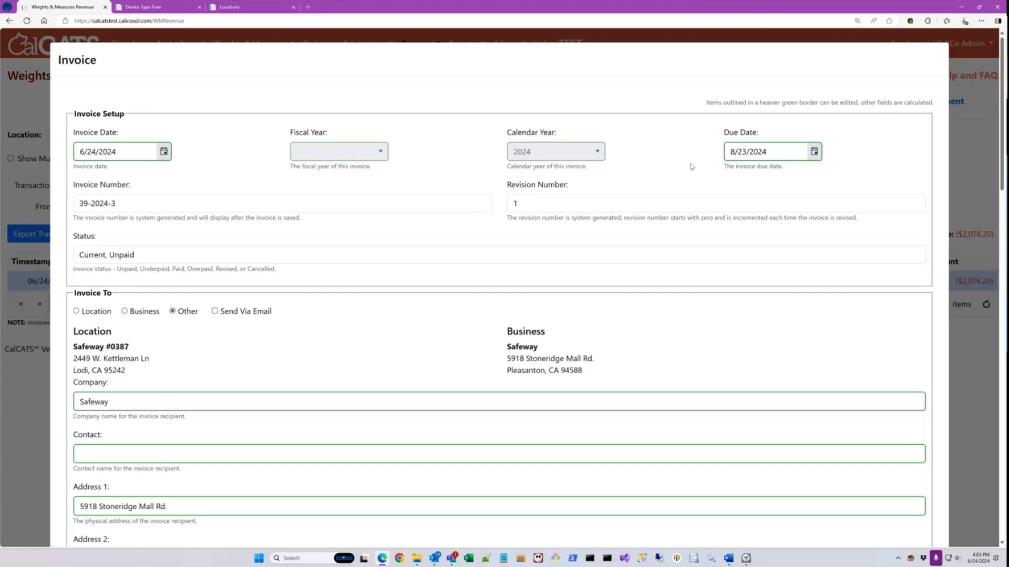
Step: Review the second invoice's recipient, device rows and late penalty amounts, and save it with the prefilled values
{"action": "scroll", "coordinate": [597, 247], "scroll_direction": "down", "scroll_amount": 3}
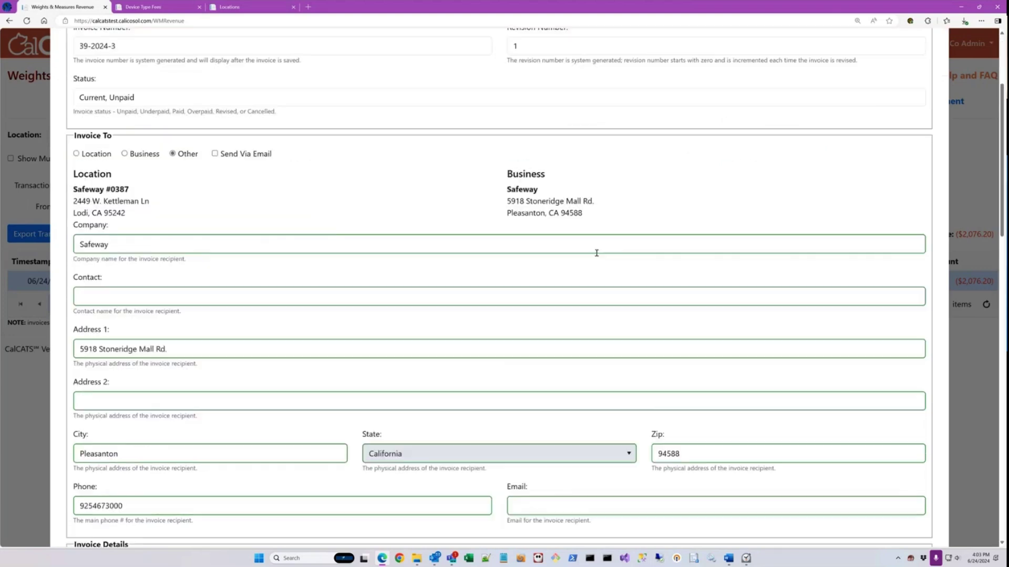
{"action": "scroll", "coordinate": [262, 213], "scroll_direction": "down", "scroll_amount": 4}
{"action": "scroll", "coordinate": [225, 210], "scroll_direction": "down", "scroll_amount": 6}
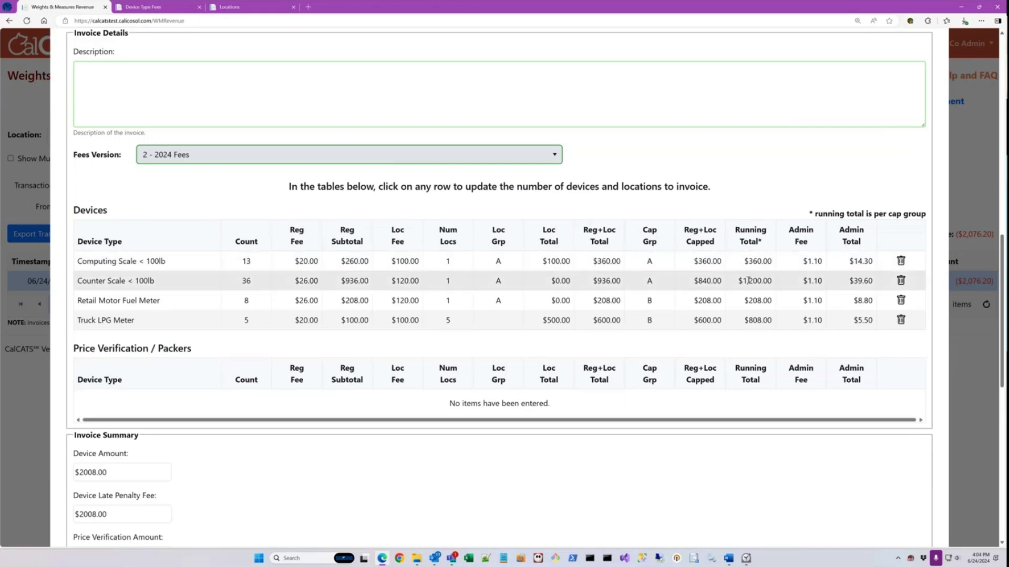
{"action": "scroll", "coordinate": [790, 289], "scroll_direction": "down", "scroll_amount": 3}
{"action": "scroll", "coordinate": [790, 289], "scroll_direction": "down", "scroll_amount": 2}
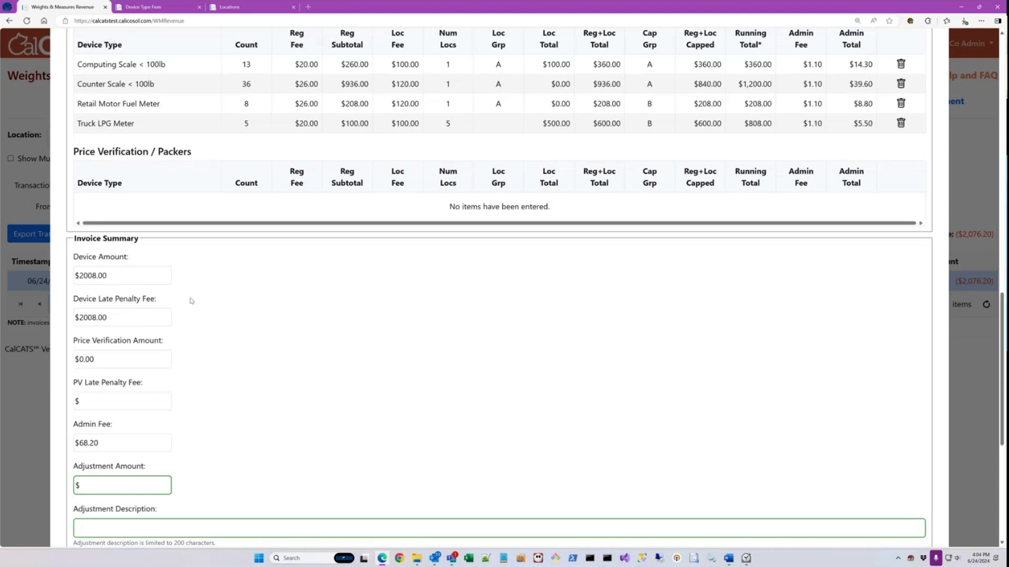
{"action": "scroll", "coordinate": [213, 301], "scroll_direction": "down", "scroll_amount": 1}
{"action": "scroll", "coordinate": [213, 301], "scroll_direction": "down", "scroll_amount": 2}
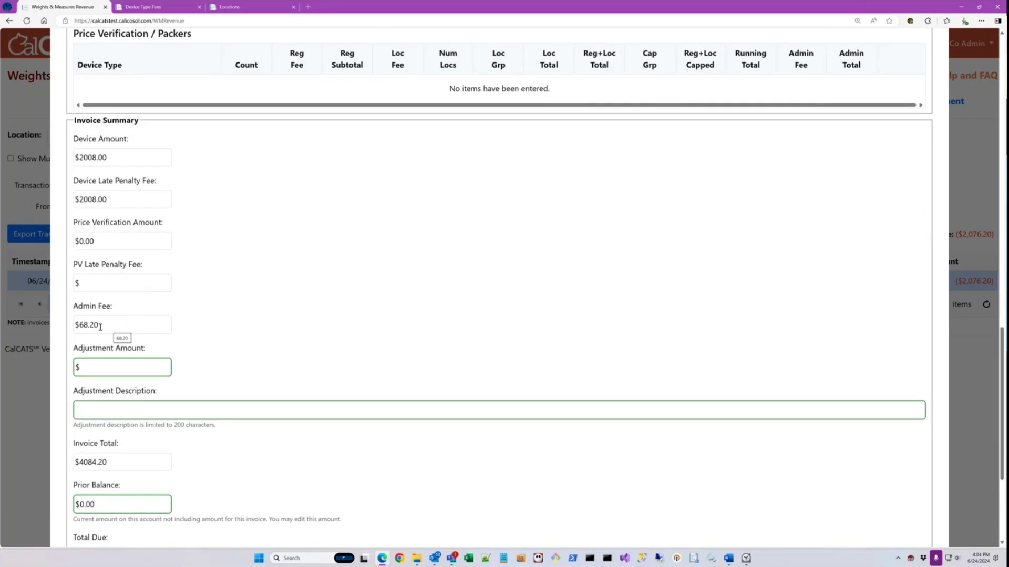
{"action": "scroll", "coordinate": [103, 350], "scroll_direction": "down", "scroll_amount": 3}
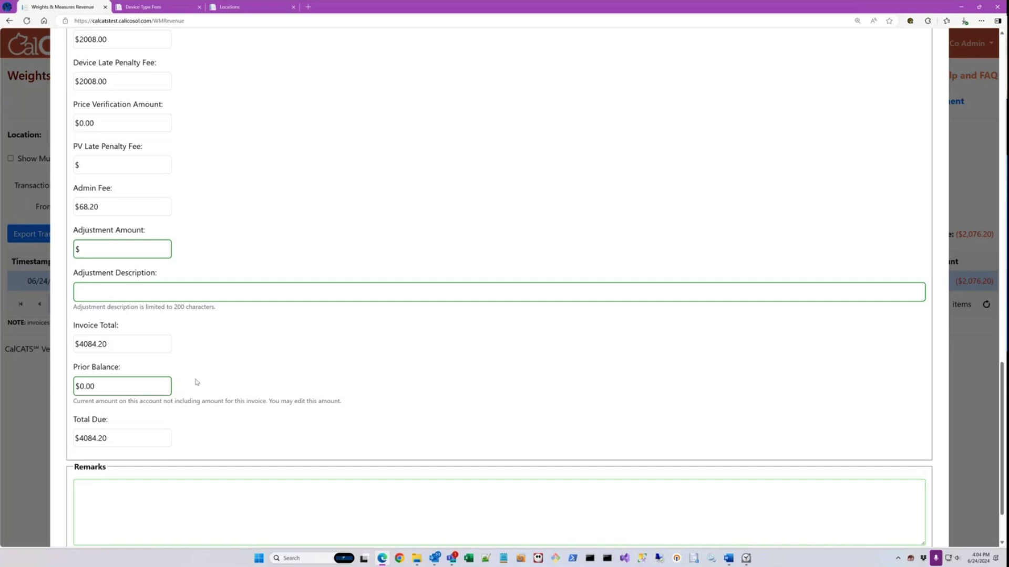
{"action": "scroll", "coordinate": [452, 405], "scroll_direction": "down", "scroll_amount": 2}
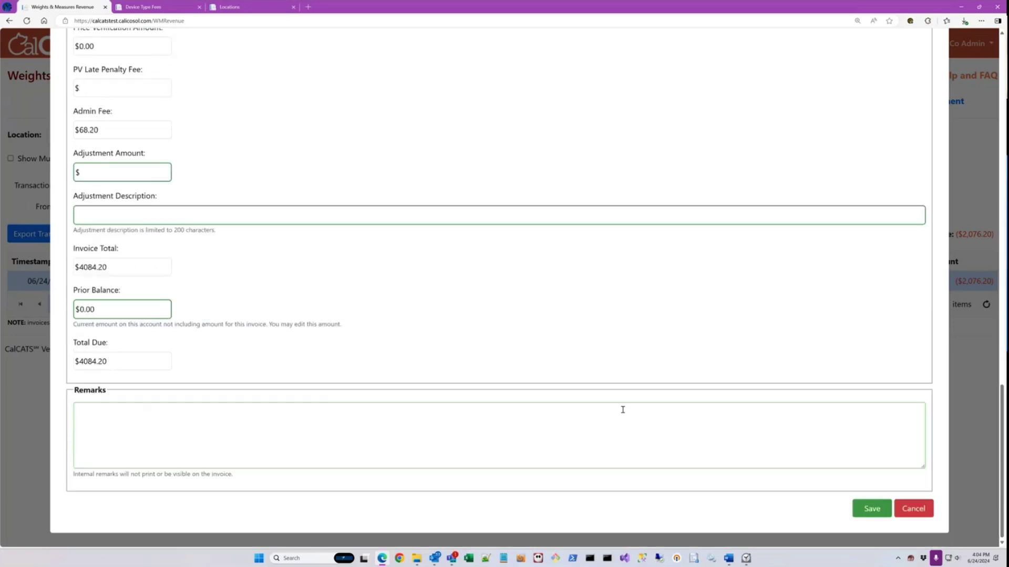
{"action": "left_click", "coordinate": [870, 509]}
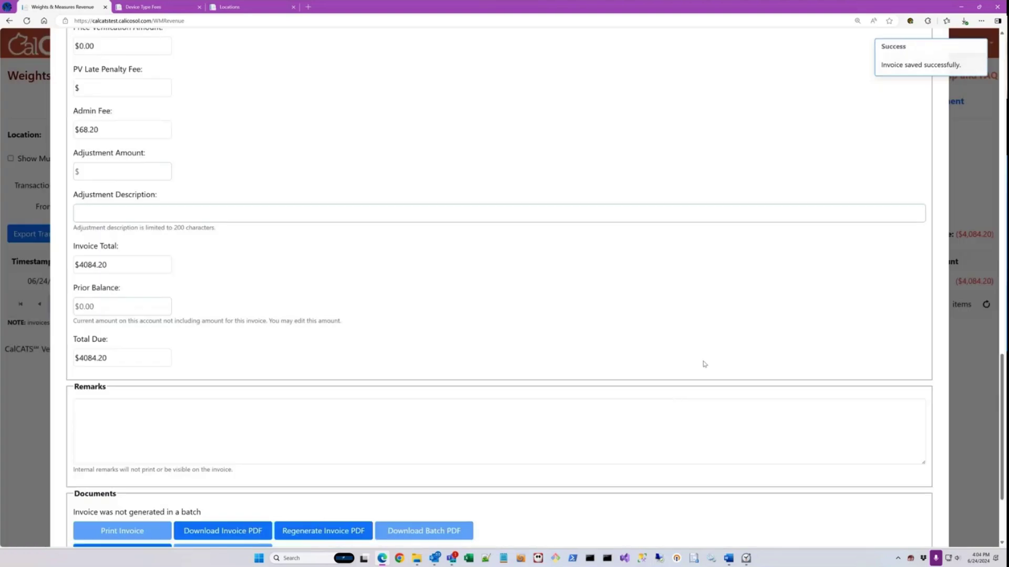
Step: Download the second invoice's PDF, review the final notice with its late penalty fee, and close the PDF
{"action": "scroll", "coordinate": [704, 364], "scroll_direction": "down", "scroll_amount": 2}
{"action": "left_click", "coordinate": [225, 398]}
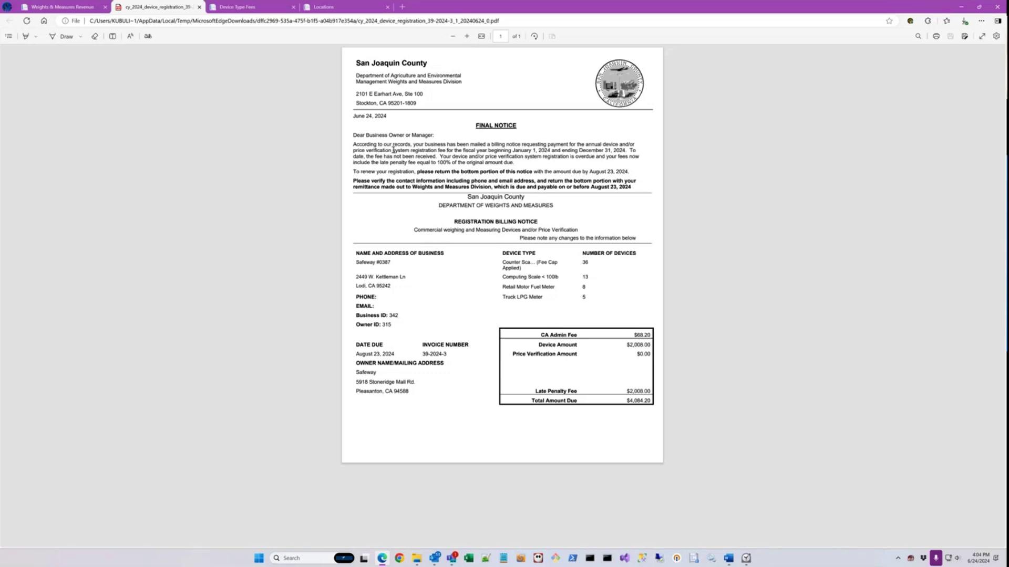
{"action": "left_click", "coordinate": [200, 7]}
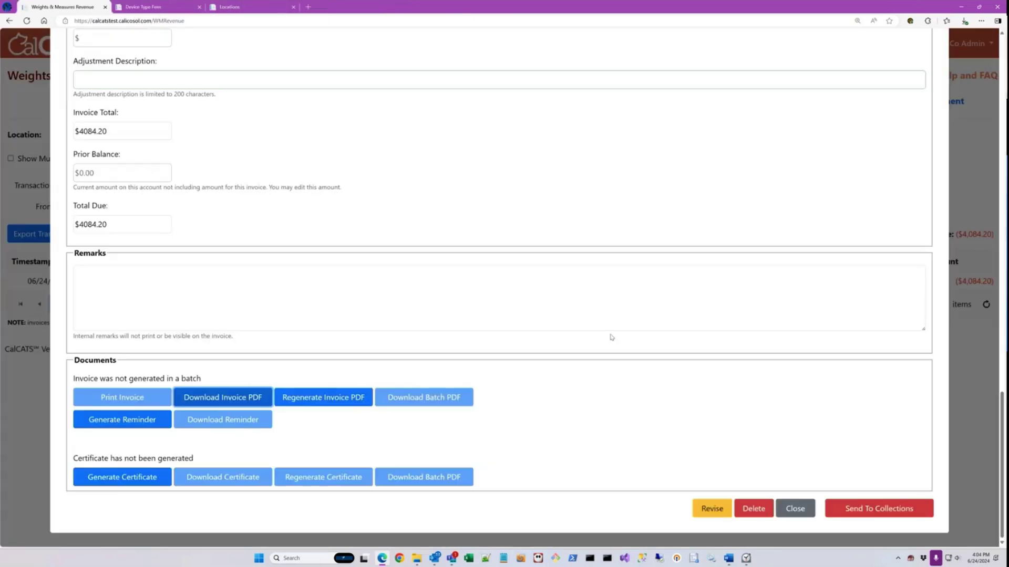
Step: Close the second invoice and include cancelled and revised transactions in Safeway #0387's ledger
{"action": "left_click", "coordinate": [795, 509]}
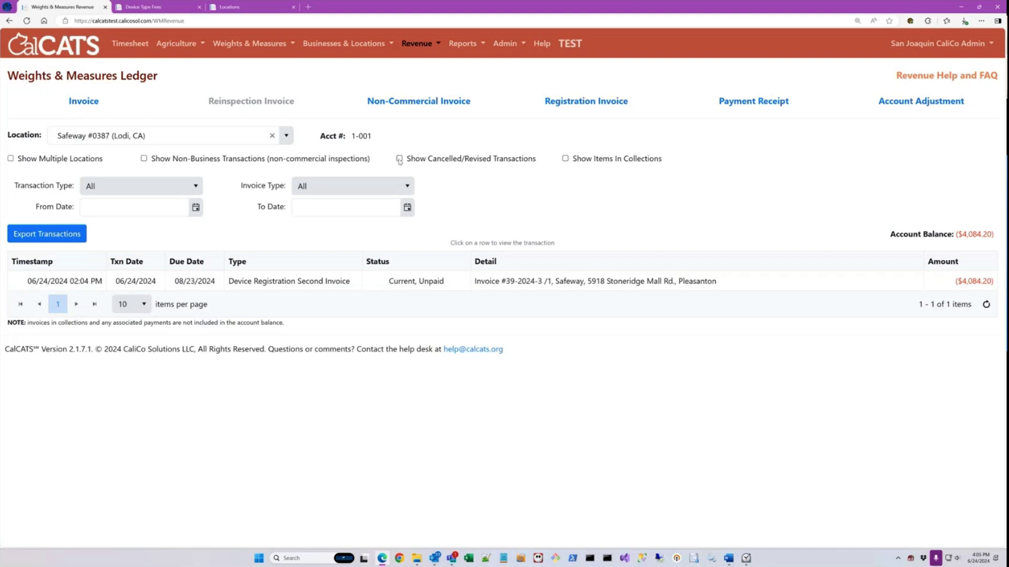
{"action": "left_click", "coordinate": [399, 158]}
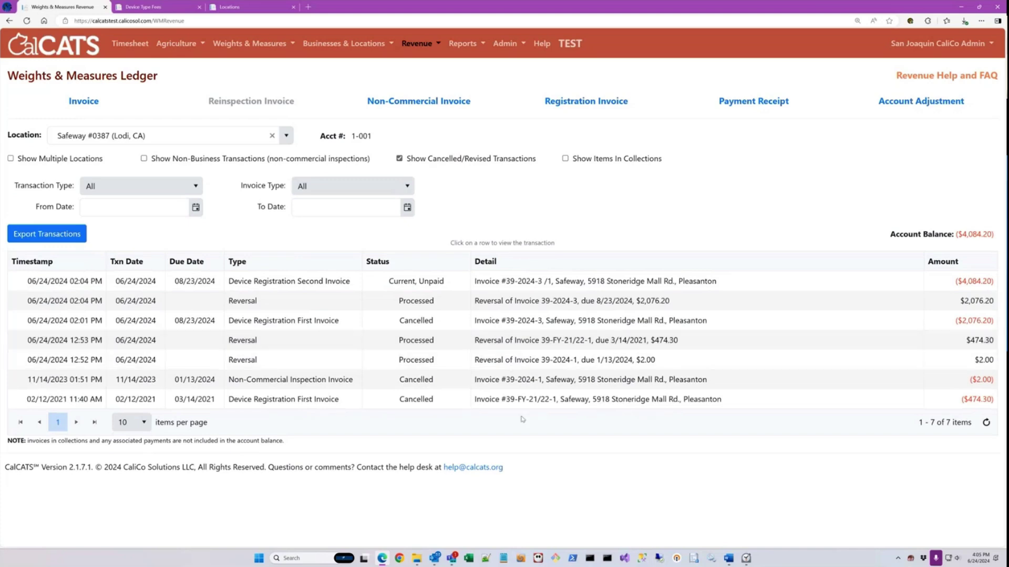
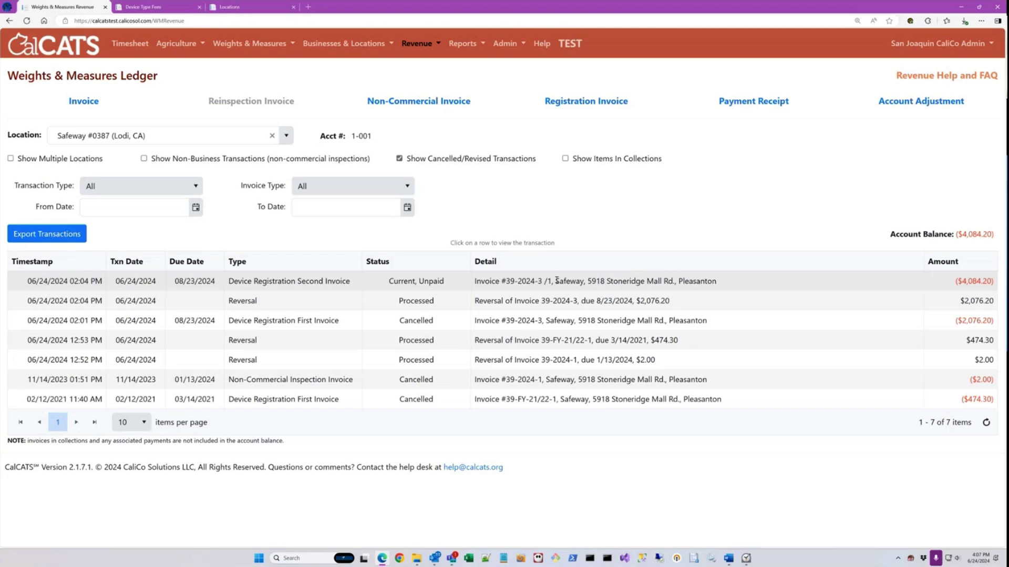
Step: Hide cancelled and revised transactions, and start a payment receipt for Safeway #0387's second invoice with all amounts due auto-filled as received
{"action": "left_click", "coordinate": [439, 159]}
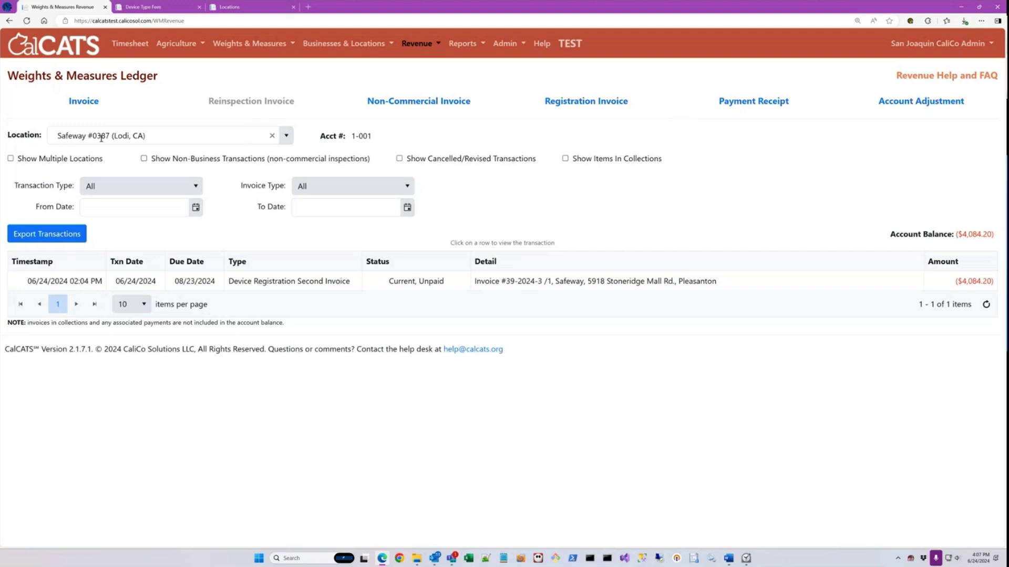
{"action": "left_click", "coordinate": [741, 103]}
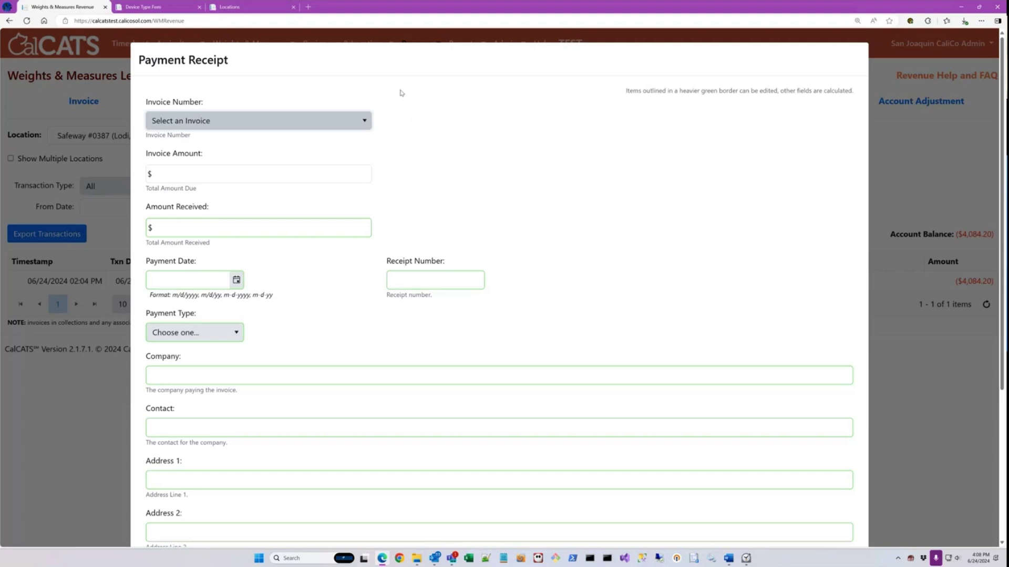
{"action": "left_click", "coordinate": [331, 119]}
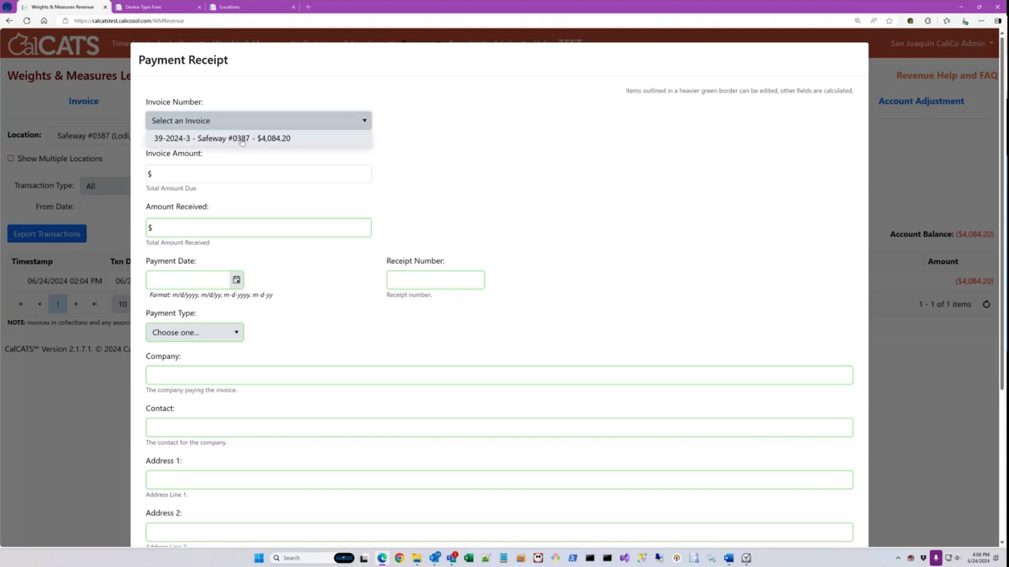
{"action": "left_click", "coordinate": [235, 139]}
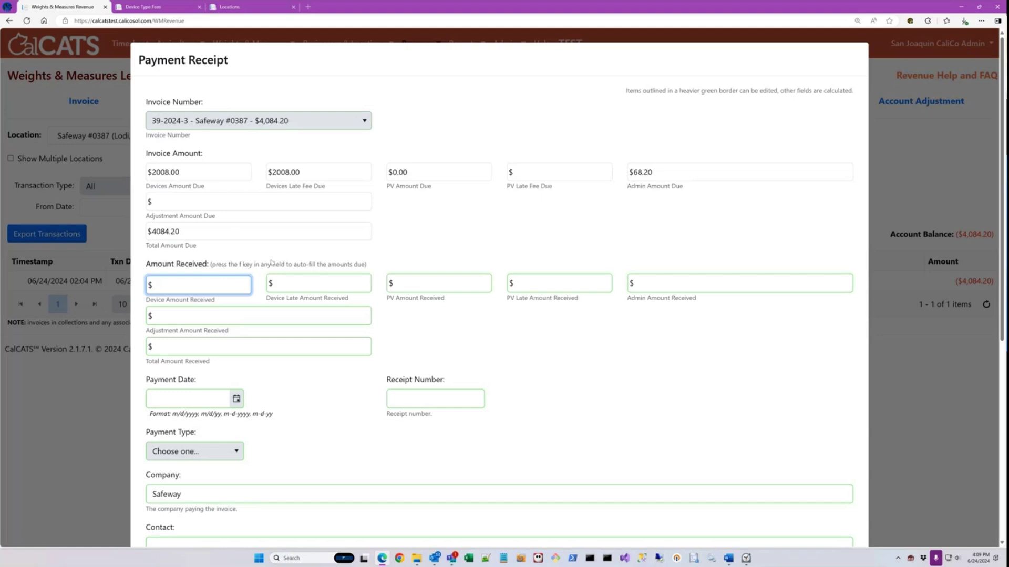
{"action": "key", "text": "f"}
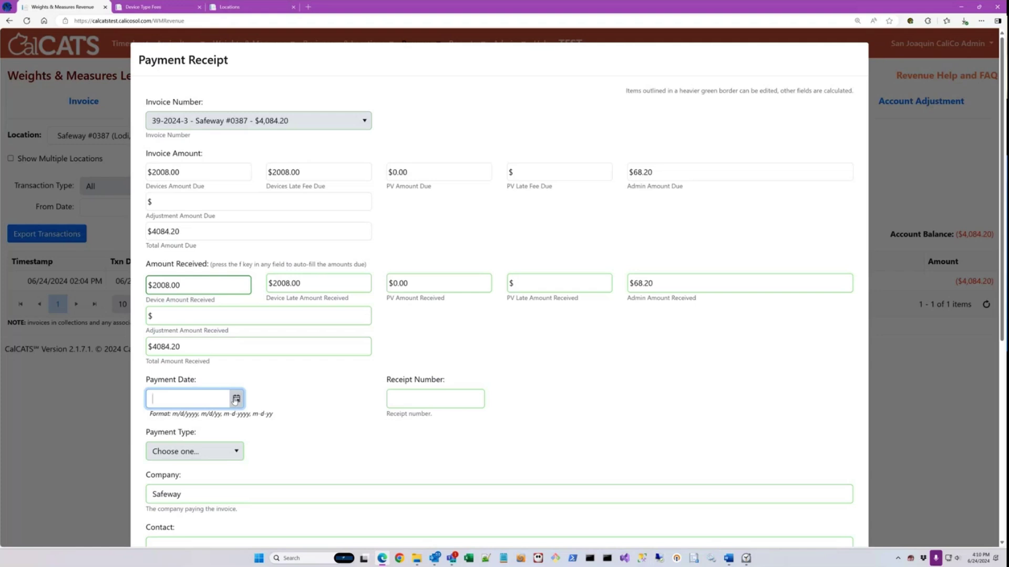
Step: Set the payment date to 6/24/2024 and the payment type to Check with check number 12345
{"action": "type", "text": "6/24/2"}
{"action": "type", "text": "024"}
{"action": "key", "text": "Tab"}
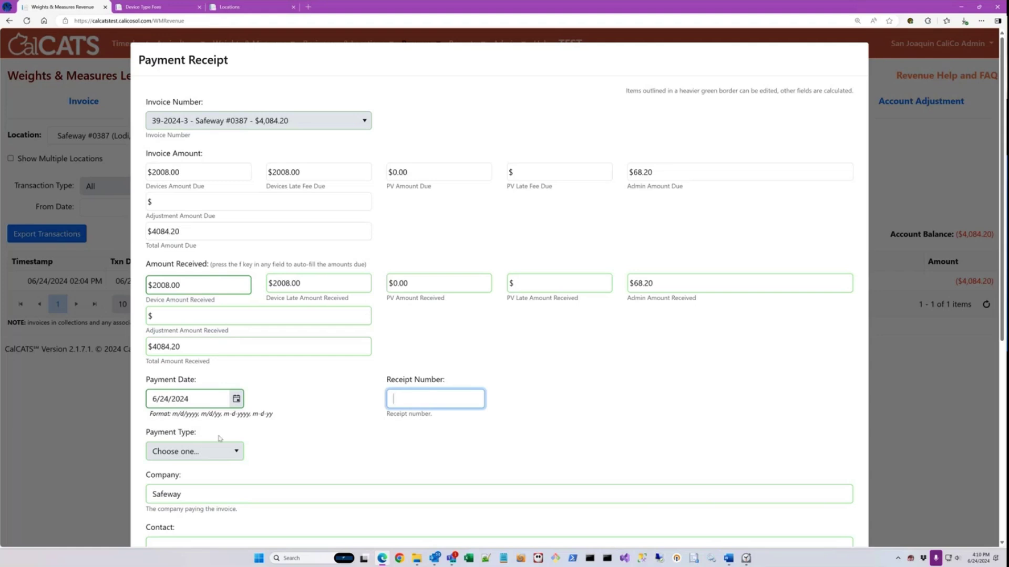
{"action": "left_click", "coordinate": [211, 452]}
{"action": "left_click", "coordinate": [190, 387]}
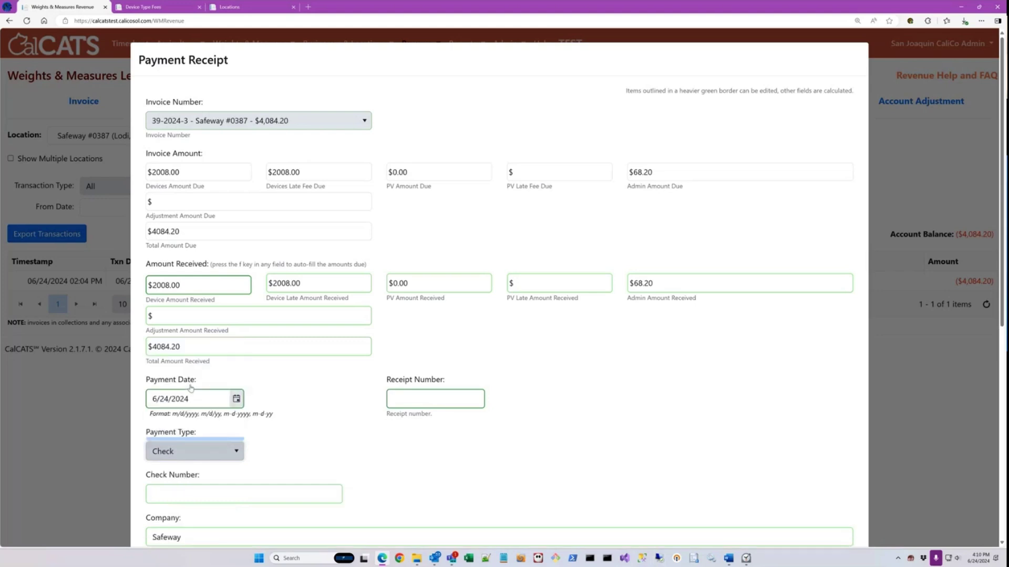
{"action": "left_click", "coordinate": [201, 494]}
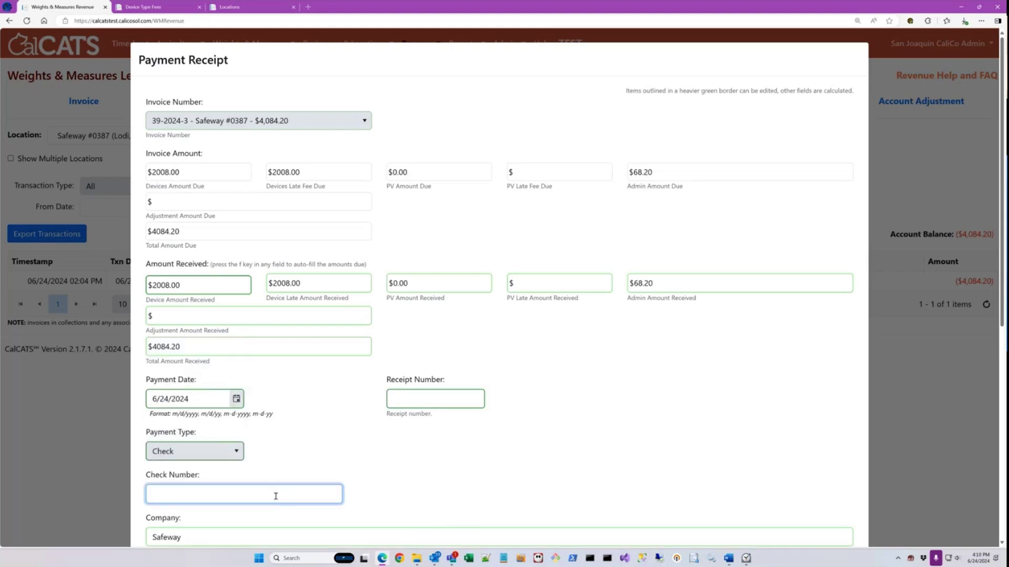
{"action": "type", "text": "12345"}
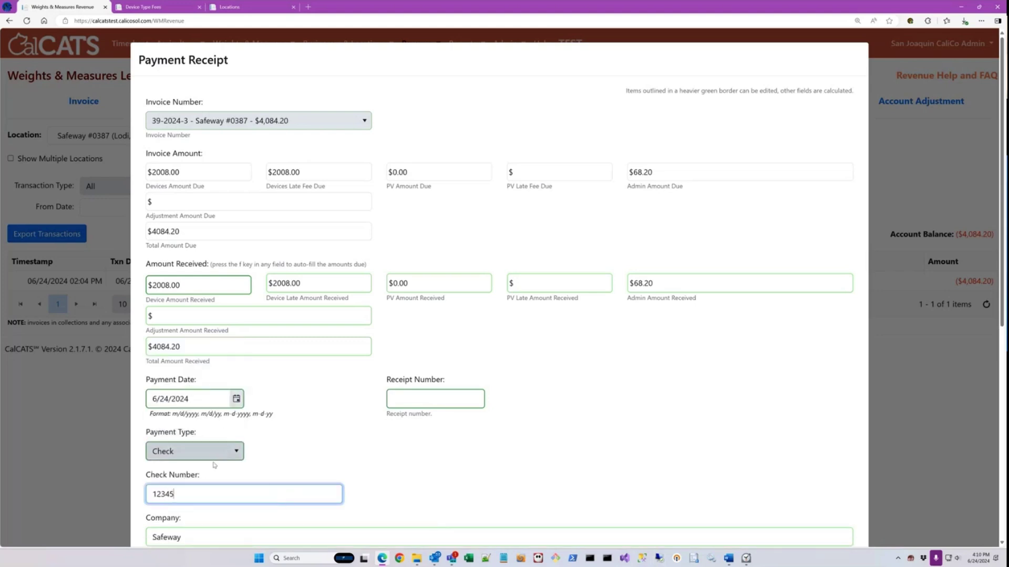
Step: Try Credit Card with Master Card as the payment type, and switch the payment type back to Check
{"action": "left_click", "coordinate": [201, 455]}
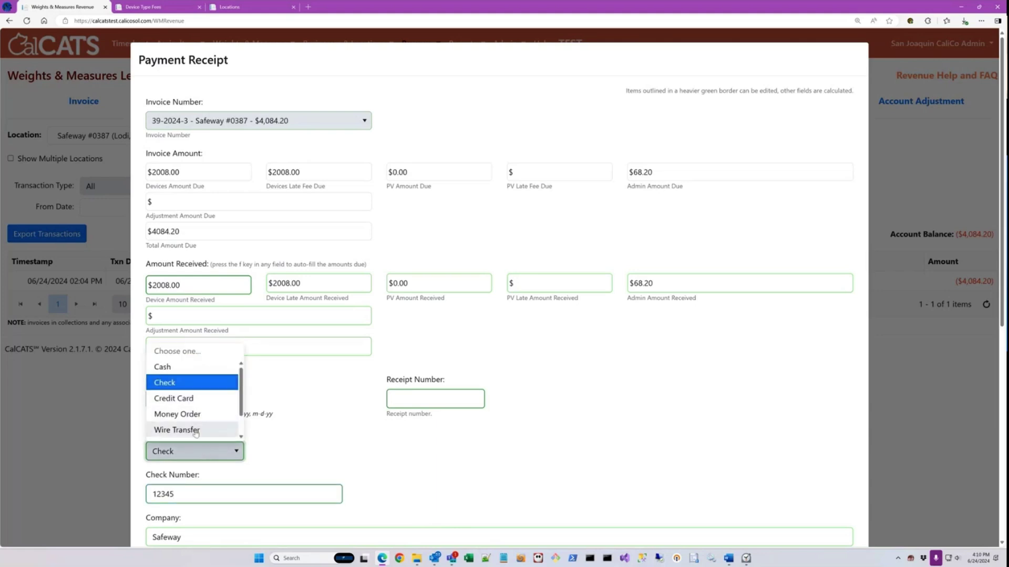
{"action": "left_click", "coordinate": [194, 399]}
{"action": "left_click", "coordinate": [208, 496]}
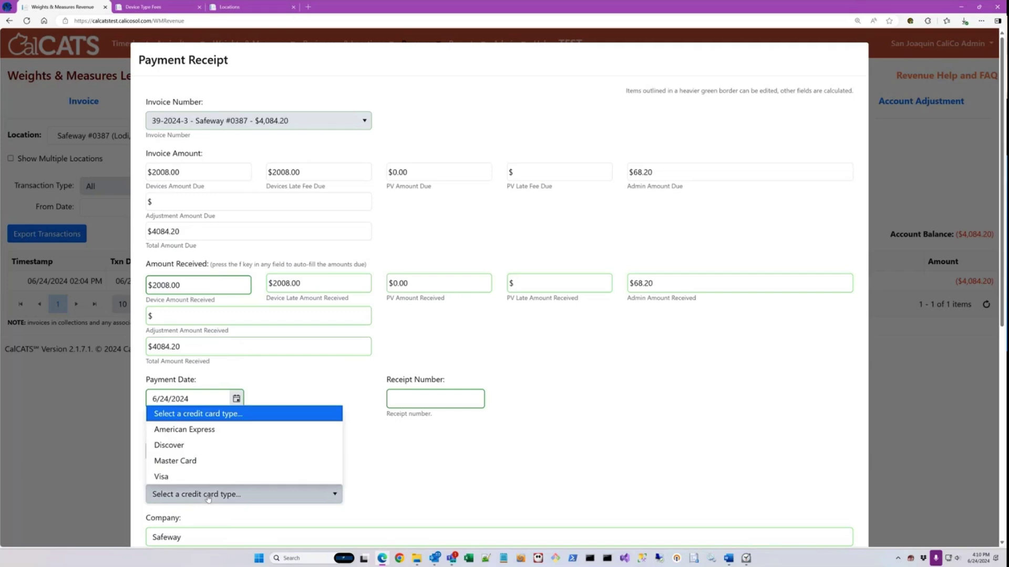
{"action": "left_click", "coordinate": [205, 463]}
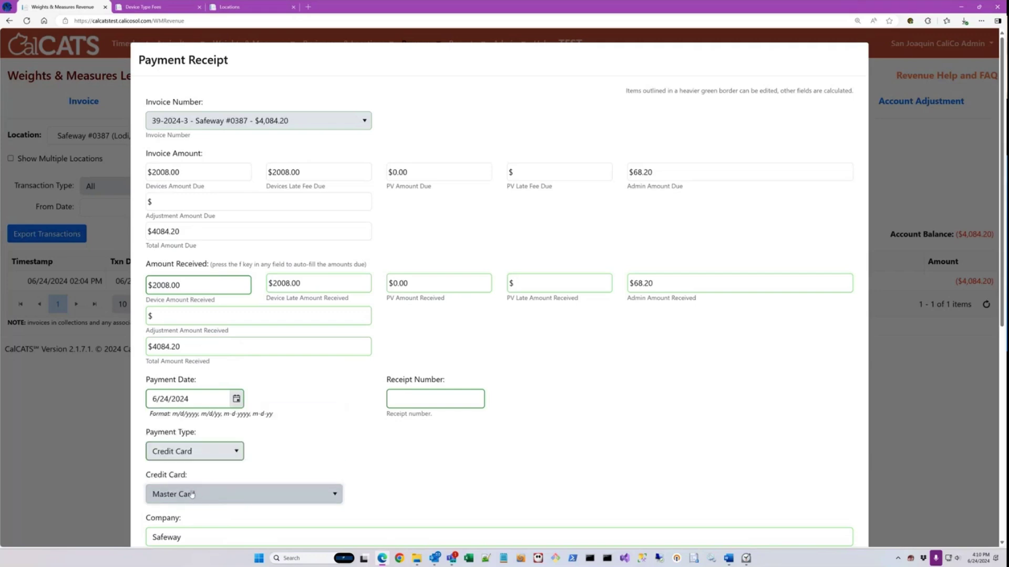
{"action": "left_click", "coordinate": [190, 452]}
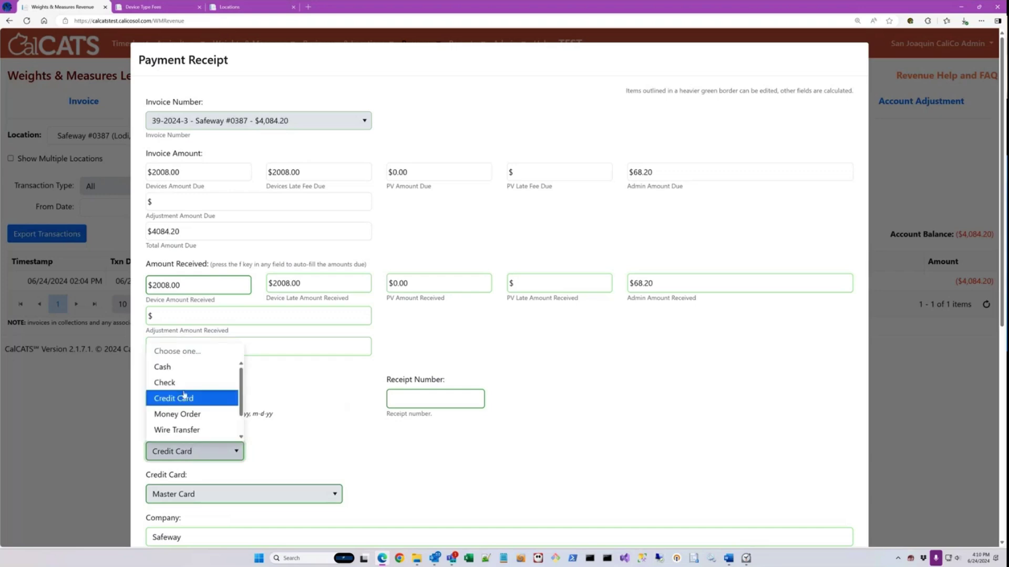
{"action": "left_click", "coordinate": [174, 382]}
Step: Review the prefilled payer company and address details, and save the payment receipt
{"action": "scroll", "coordinate": [430, 481], "scroll_direction": "down", "scroll_amount": 3}
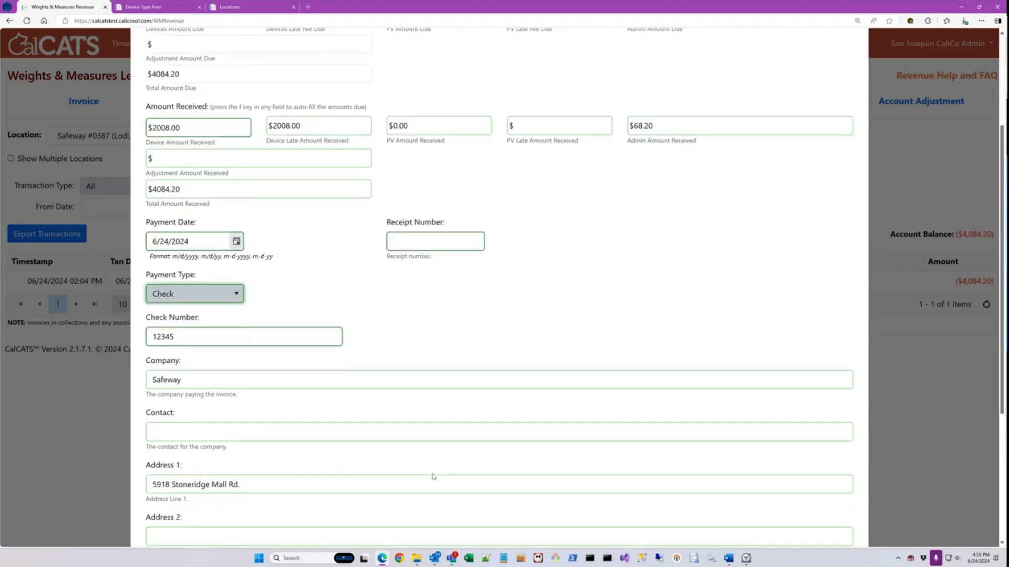
{"action": "scroll", "coordinate": [432, 477], "scroll_direction": "down", "scroll_amount": 3}
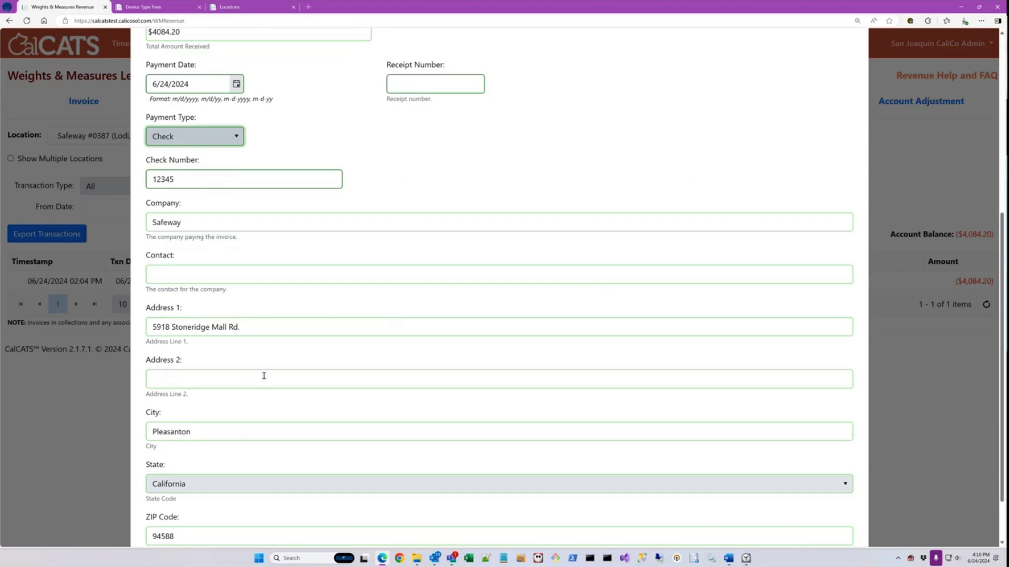
{"action": "scroll", "coordinate": [263, 376], "scroll_direction": "down", "scroll_amount": 2}
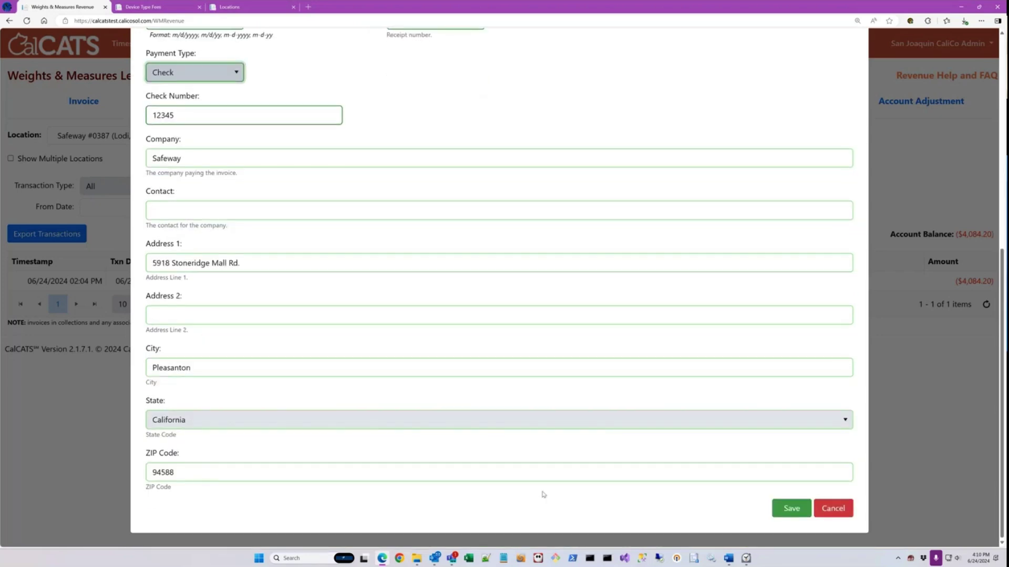
{"action": "left_click", "coordinate": [790, 509]}
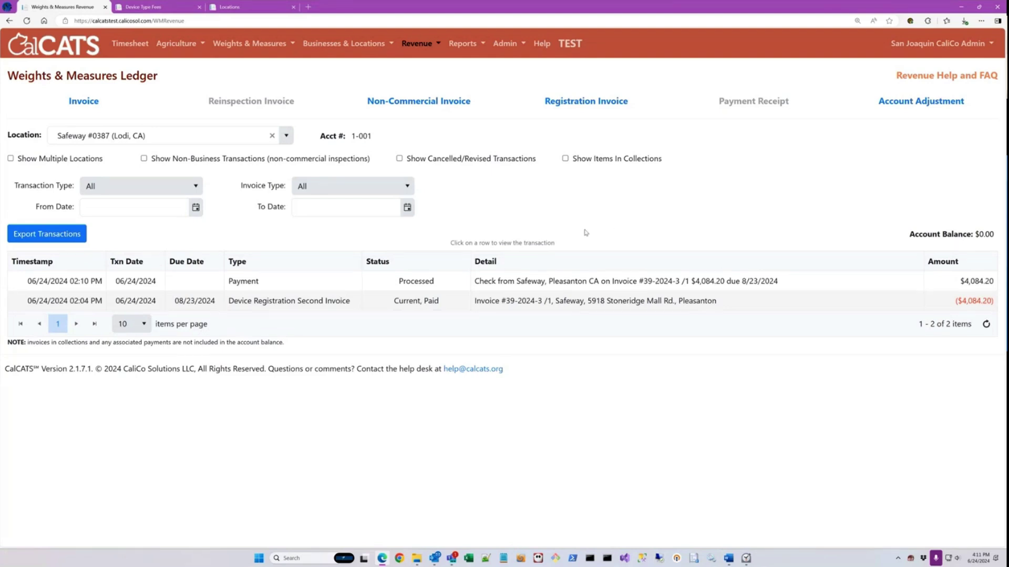
Step: Start a new registration invoice for FY-24/25 using fees version 2 - 2024 Fees
{"action": "left_click", "coordinate": [576, 102]}
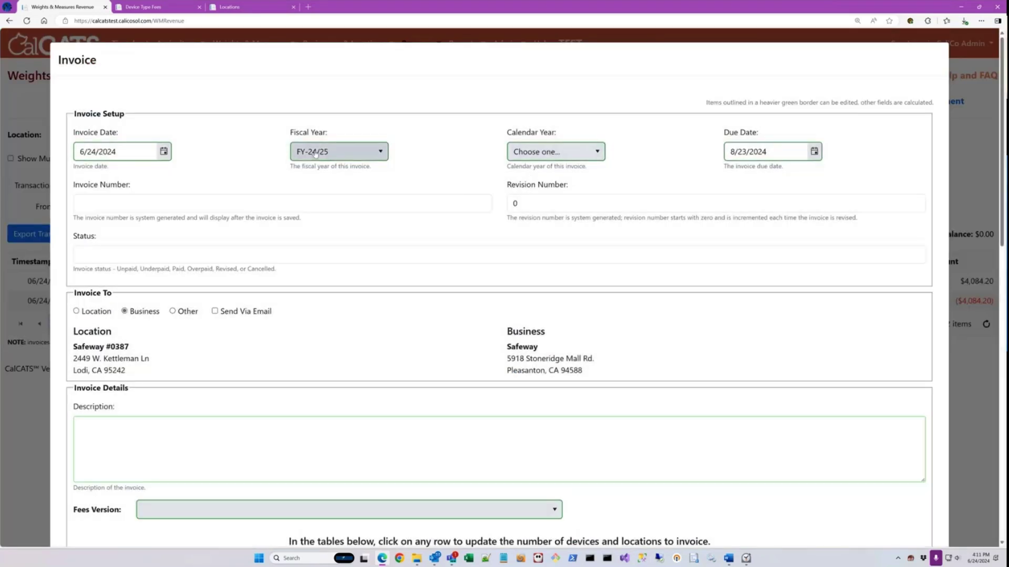
{"action": "scroll", "coordinate": [396, 164], "scroll_direction": "down", "scroll_amount": 3}
{"action": "left_click", "coordinate": [237, 313]}
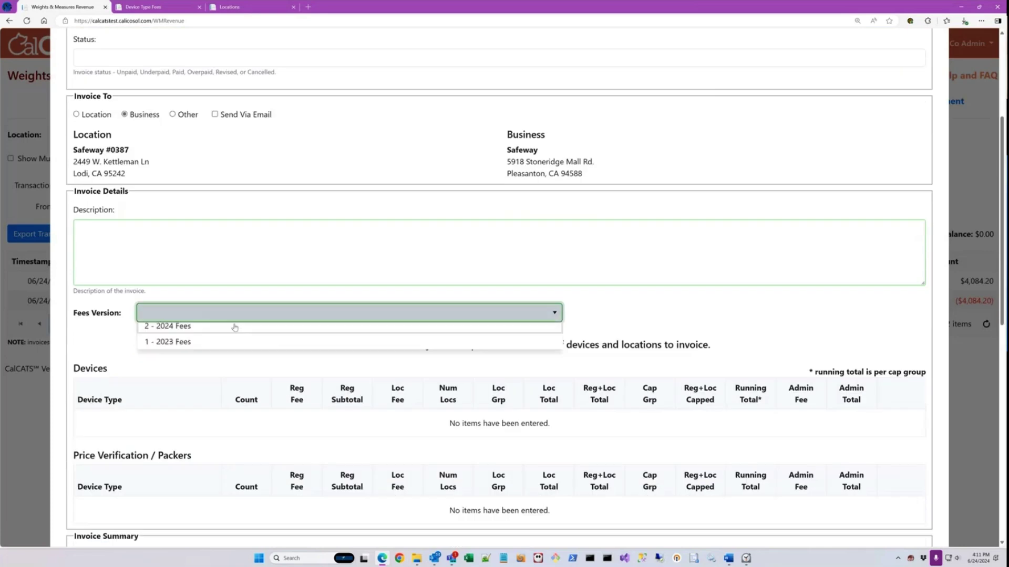
{"action": "left_click", "coordinate": [196, 330]}
{"action": "scroll", "coordinate": [240, 348], "scroll_direction": "down", "scroll_amount": 3}
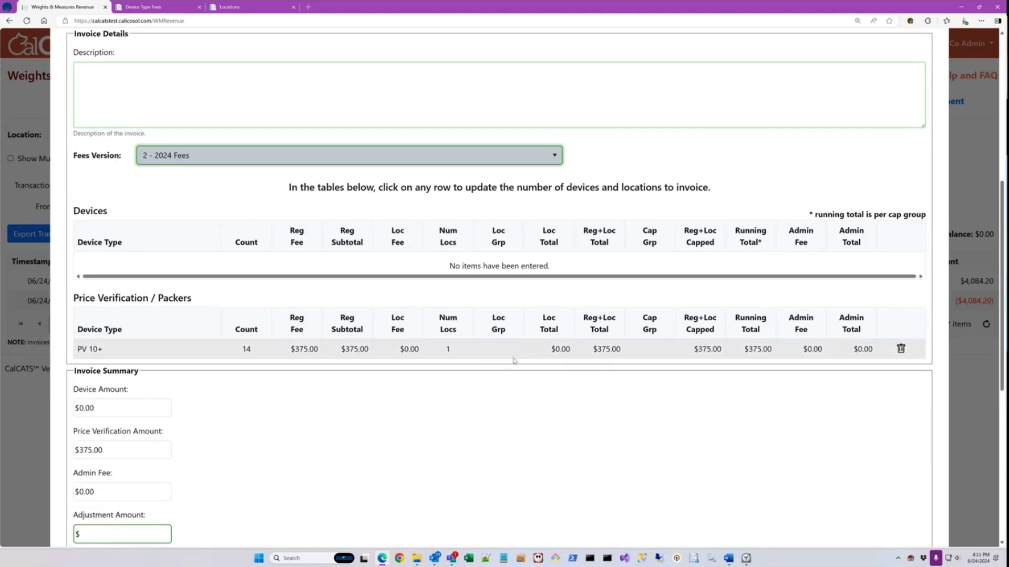
Step: Try editing the count and number of locations in the PV 10+ row, and discard the edit
{"action": "left_click", "coordinate": [483, 352]}
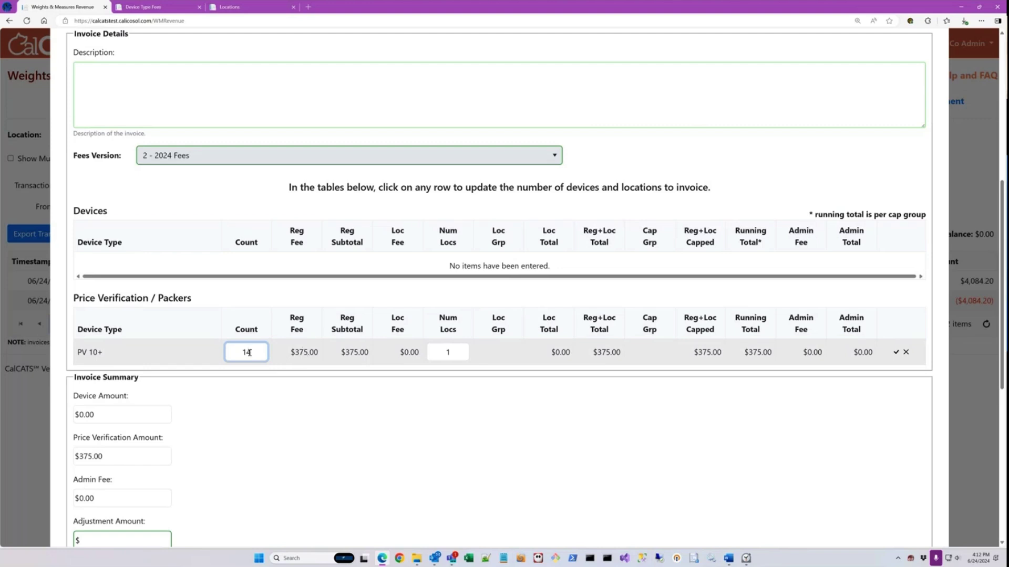
{"action": "key", "text": "BackSpace"}
{"action": "type", "text": "4"}
{"action": "left_click", "coordinate": [455, 352]}
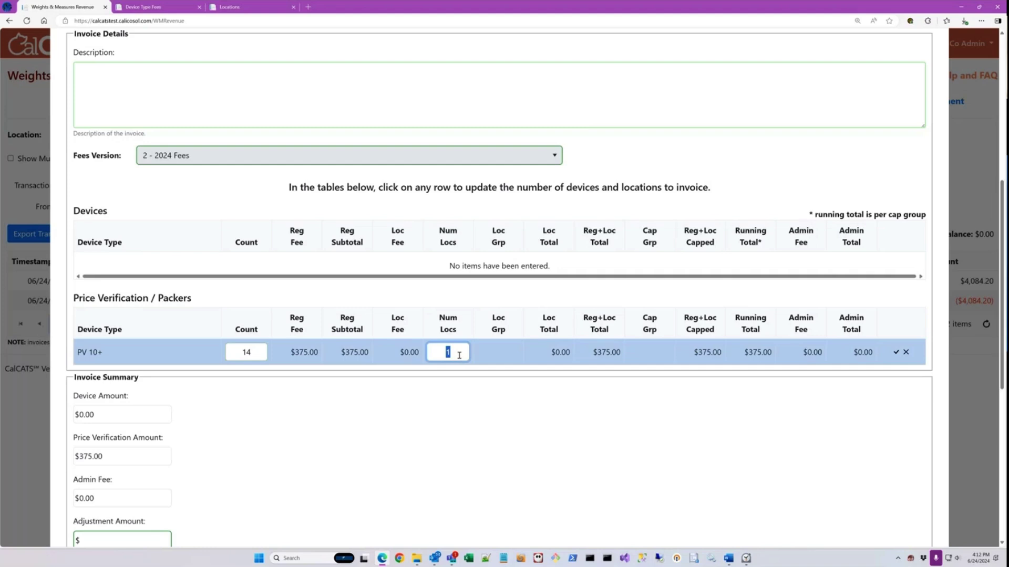
{"action": "left_click", "coordinate": [424, 361]}
{"action": "left_click", "coordinate": [906, 353]}
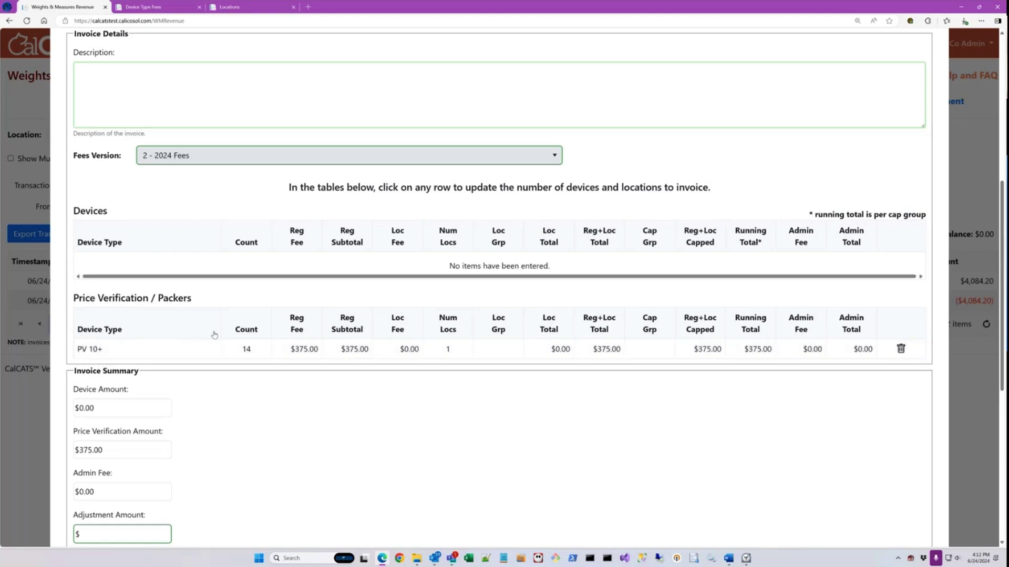
Step: Review the price verification invoice's summary, save it with the prefilled amounts, and close the saved invoice
{"action": "scroll", "coordinate": [221, 339], "scroll_direction": "down", "scroll_amount": 5}
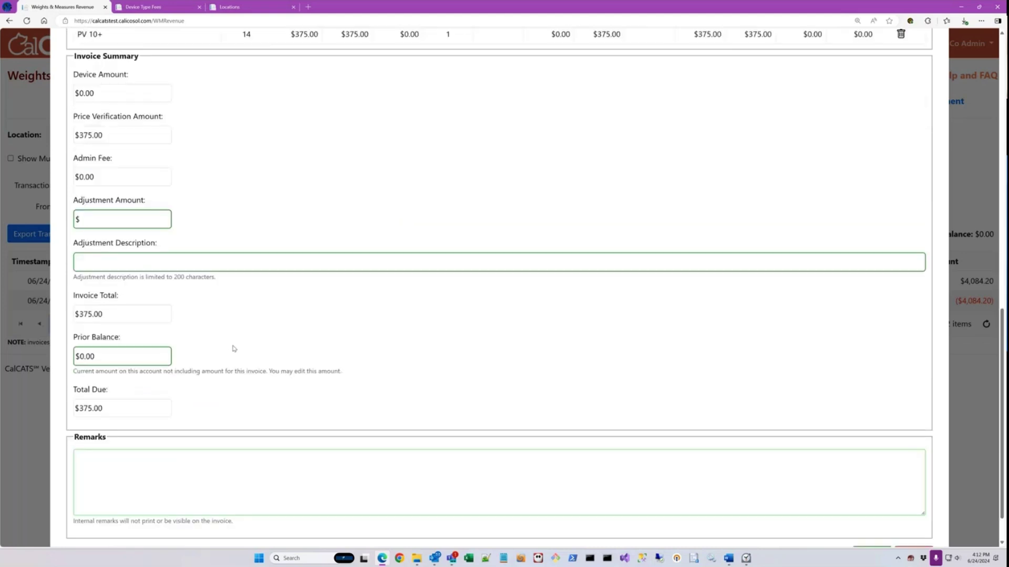
{"action": "scroll", "coordinate": [378, 381], "scroll_direction": "down", "scroll_amount": 1}
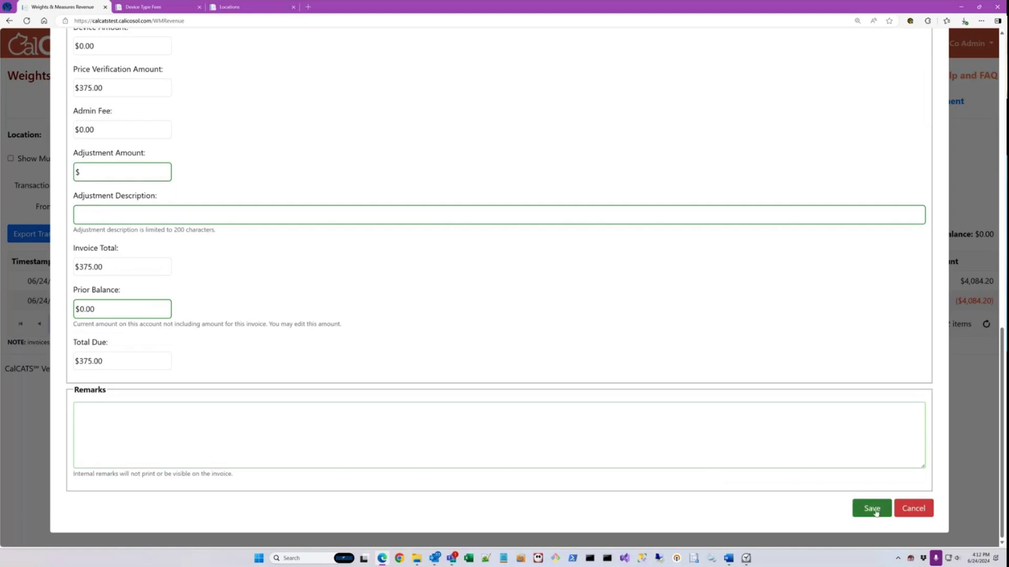
{"action": "left_click", "coordinate": [872, 508]}
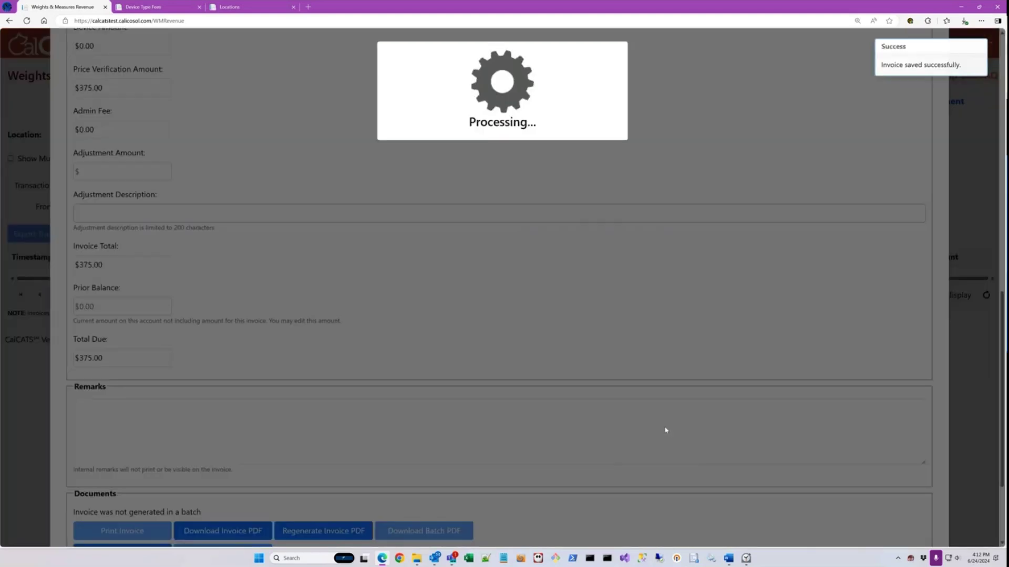
{"action": "scroll", "coordinate": [635, 386], "scroll_direction": "up", "scroll_amount": 1}
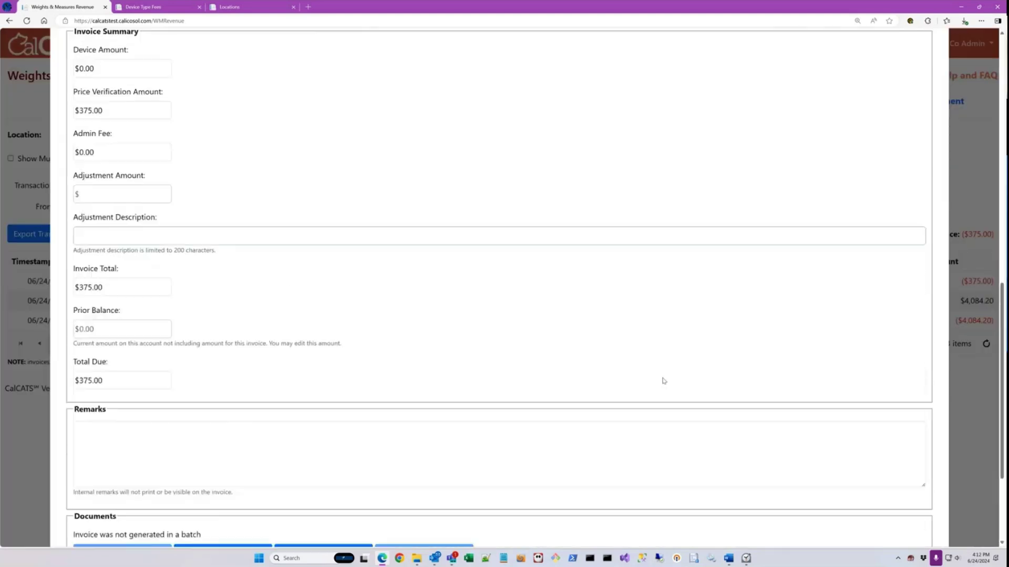
{"action": "scroll", "coordinate": [813, 439], "scroll_direction": "down", "scroll_amount": 3}
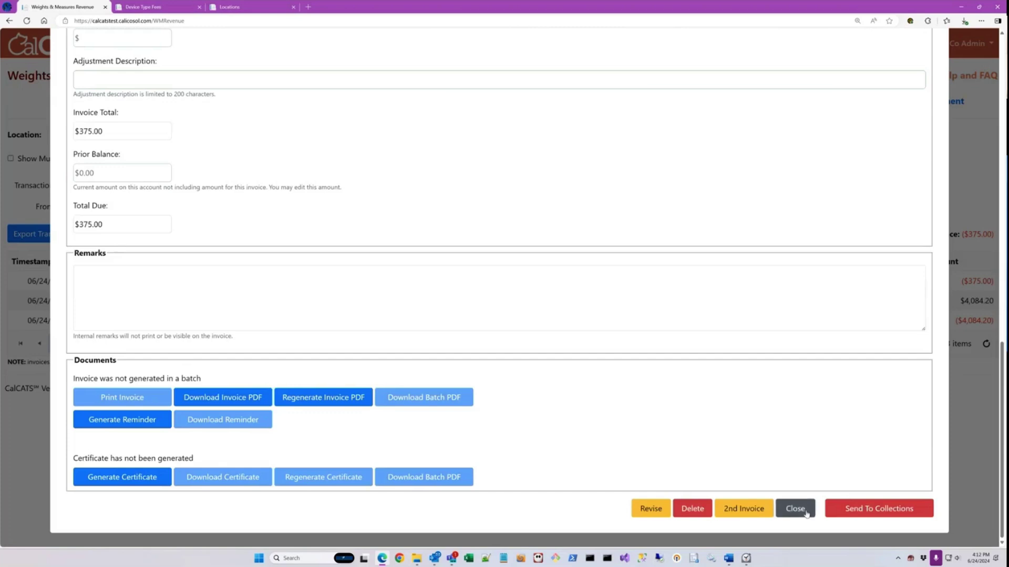
{"action": "left_click", "coordinate": [795, 509]}
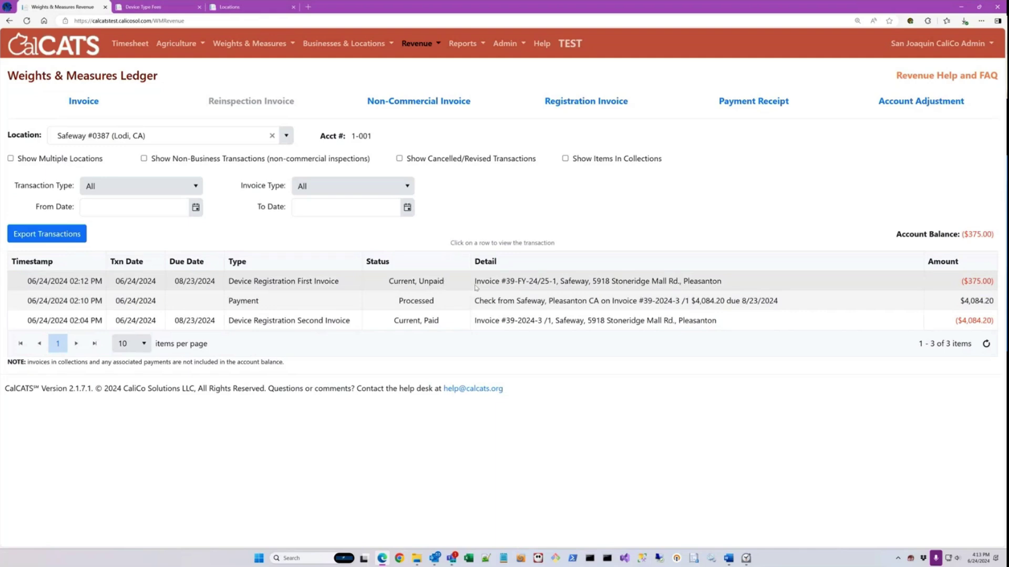
Step: Open the FY-24/25 invoice briefly from the ledger, and start a payment receipt for that invoice
{"action": "left_click", "coordinate": [497, 282]}
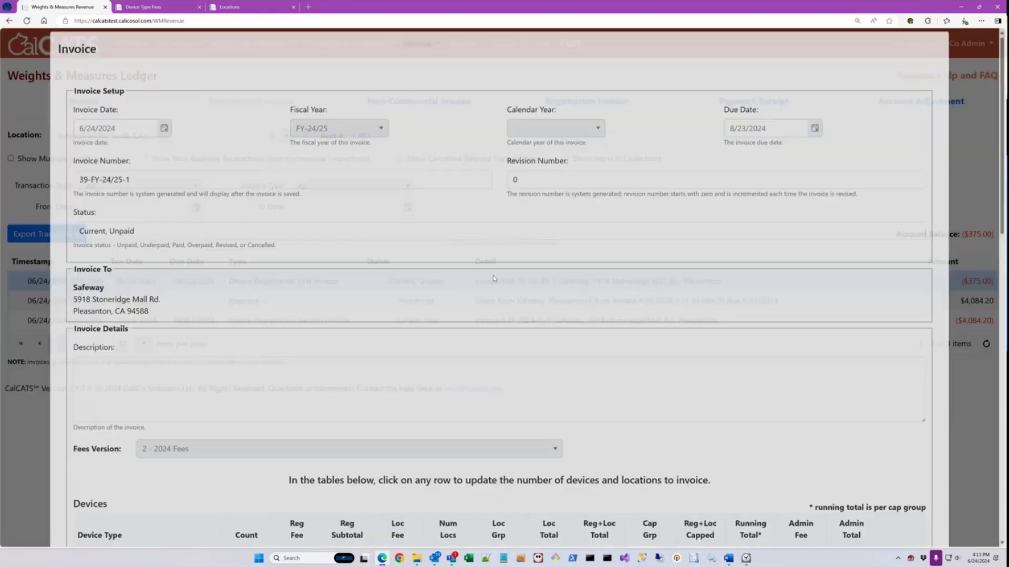
{"action": "key", "text": "Escape"}
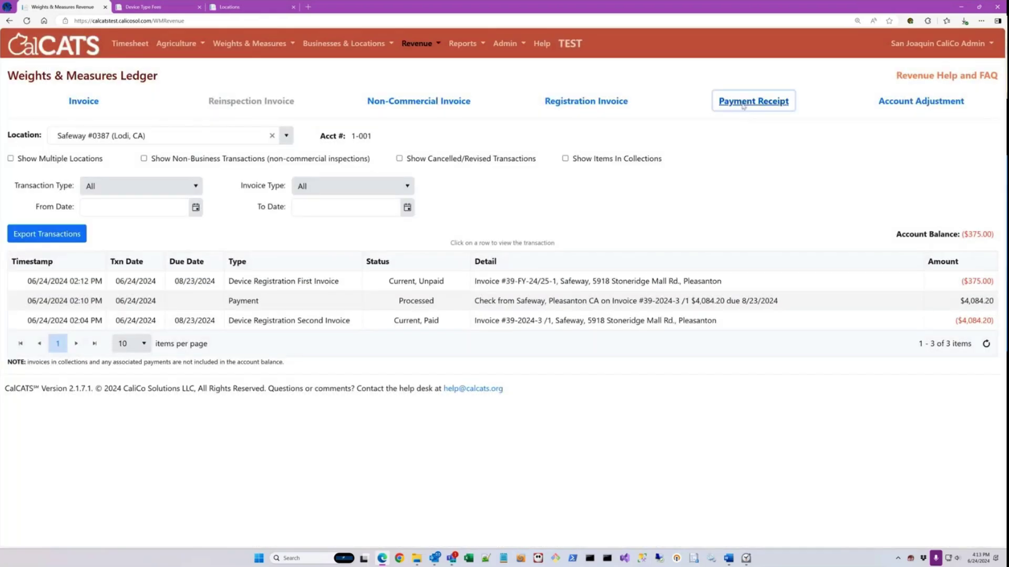
{"action": "left_click", "coordinate": [753, 101]}
{"action": "left_click", "coordinate": [302, 125]}
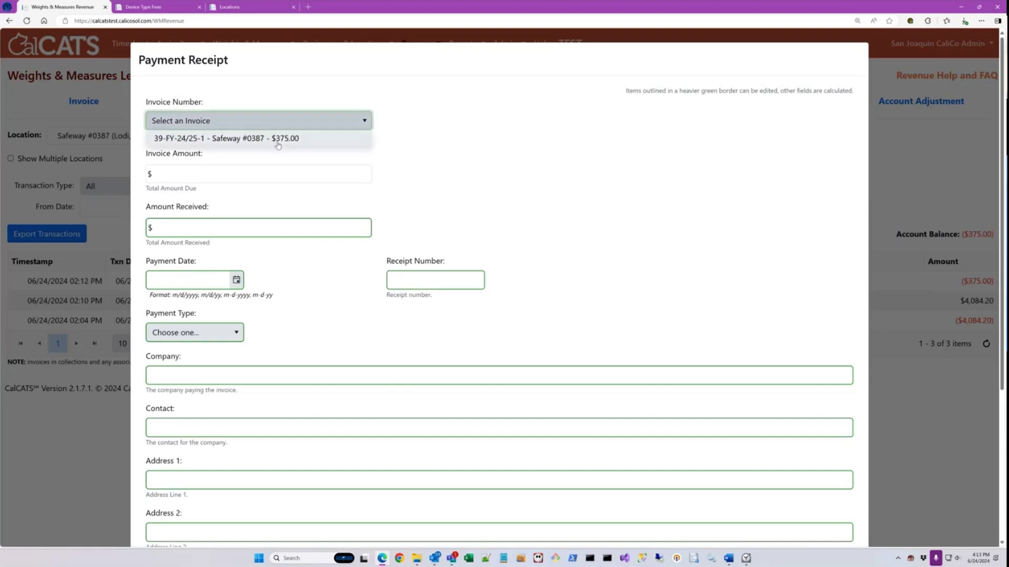
{"action": "left_click", "coordinate": [277, 139]}
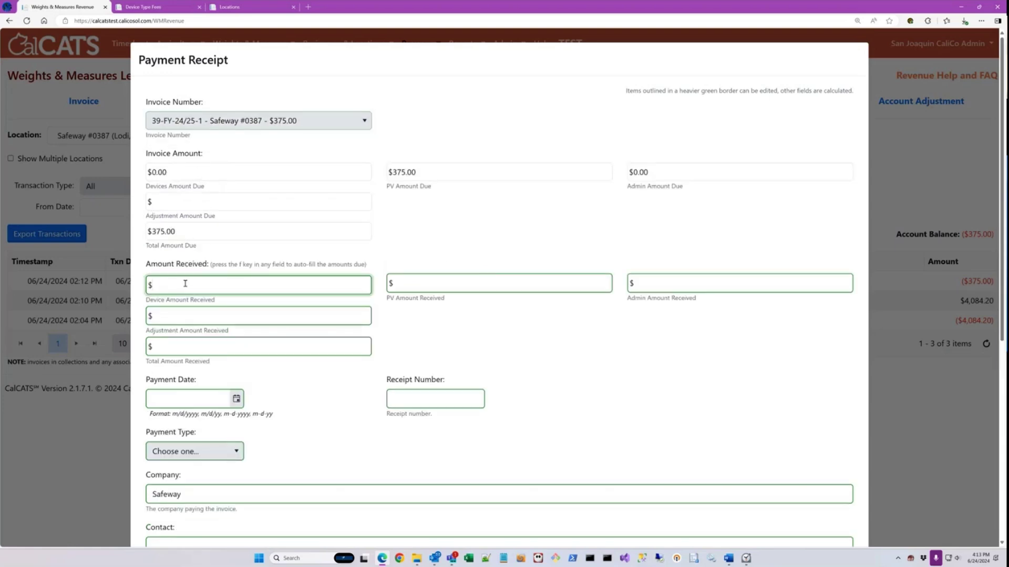
Step: Enter $374.00 as the PV amount received and leave the device amount received empty
{"action": "type", "text": "374"}
{"action": "key", "text": "Tab"}
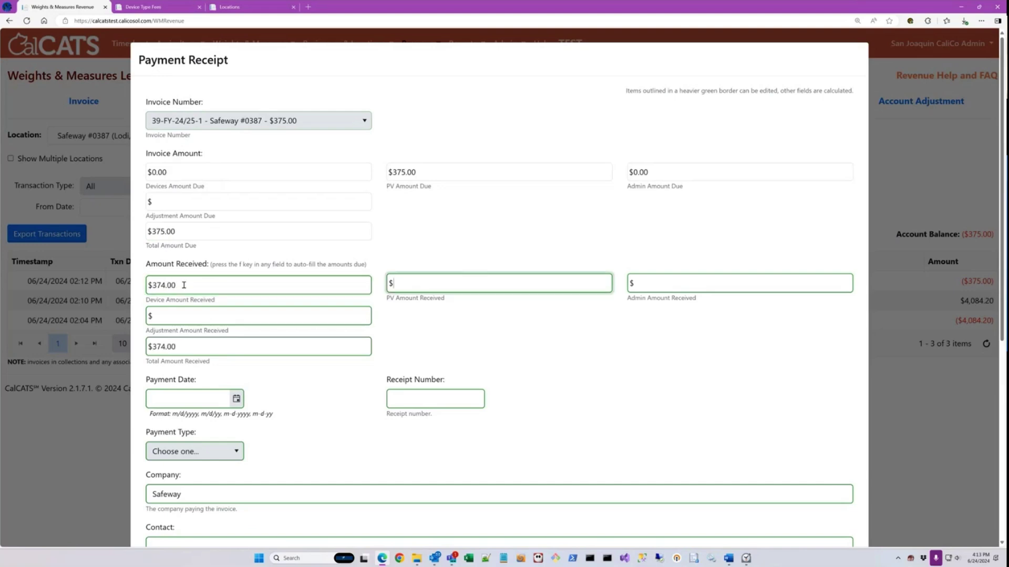
{"action": "left_click", "coordinate": [183, 285]}
{"action": "key", "text": "BackSpace"}
{"action": "key", "text": "Tab"}
{"action": "type", "text": "4"}
{"action": "key", "text": "Tab"}
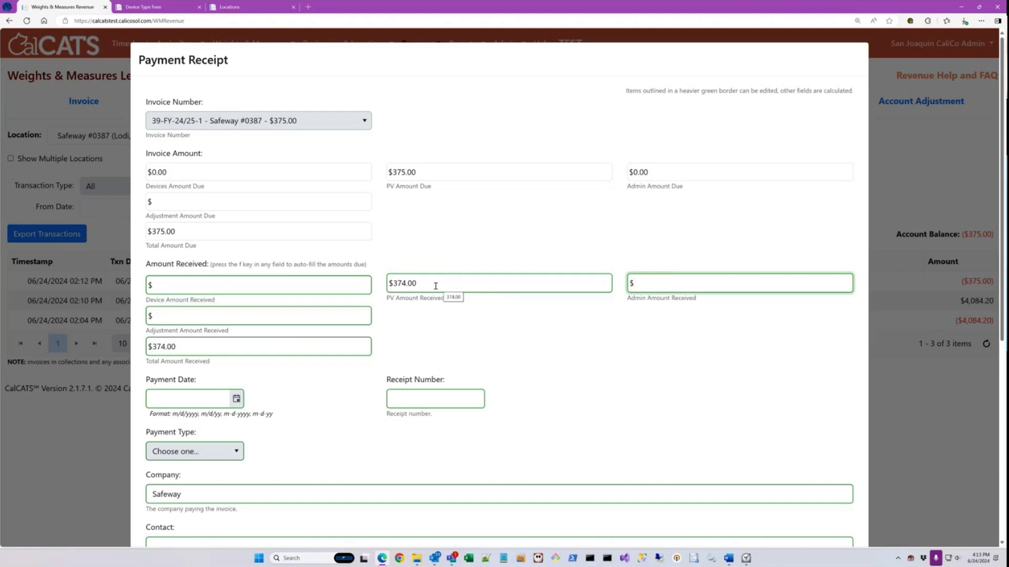
Step: Discard the open payment receipt for the price verification invoice without saving it
{"action": "scroll", "coordinate": [603, 331], "scroll_direction": "down", "scroll_amount": 6}
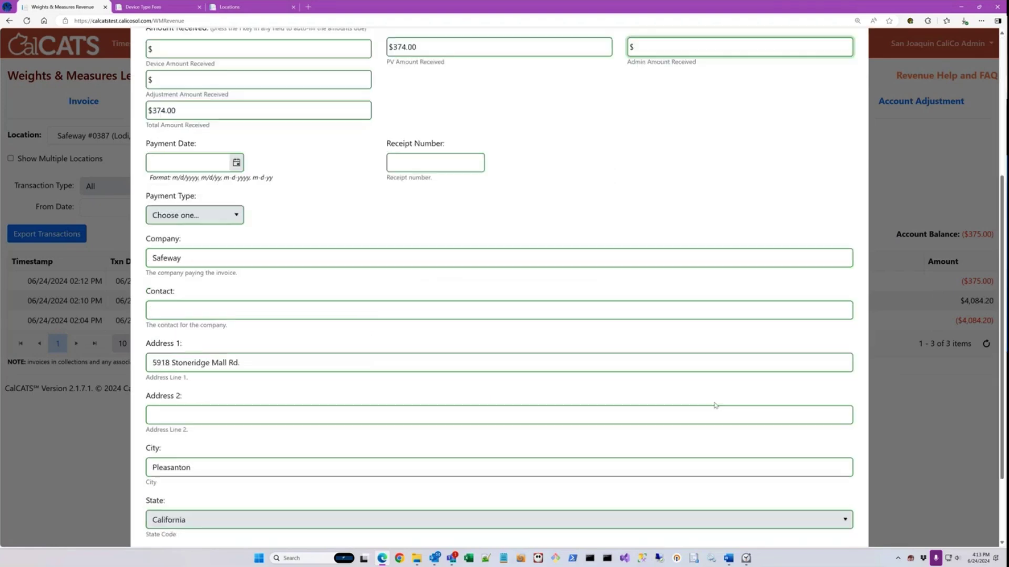
{"action": "left_click", "coordinate": [835, 508]}
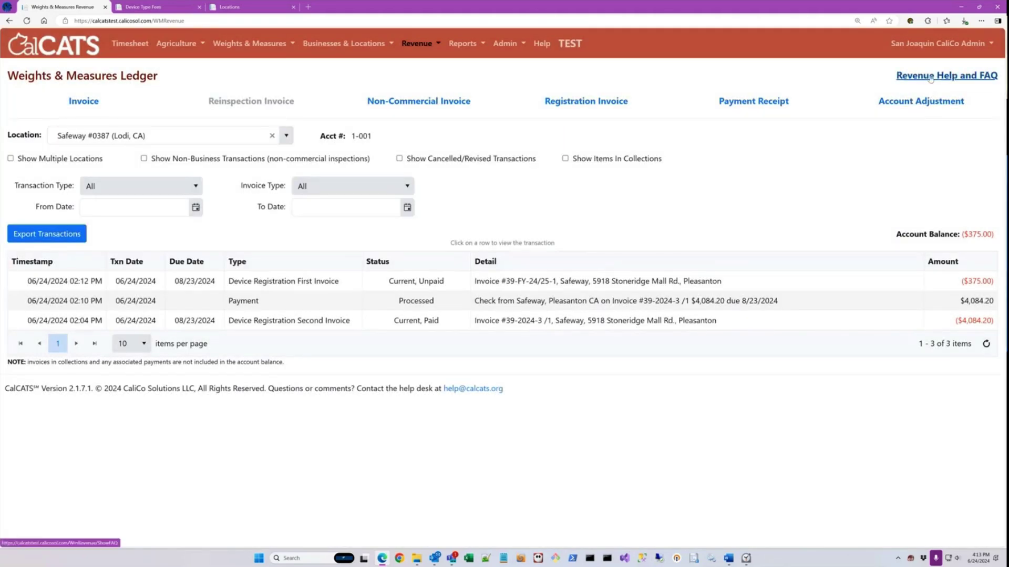
Step: Read the revenue FAQ's section on marking a short-paid invoice as paid, and return to the ledger
{"action": "left_click", "coordinate": [954, 79]}
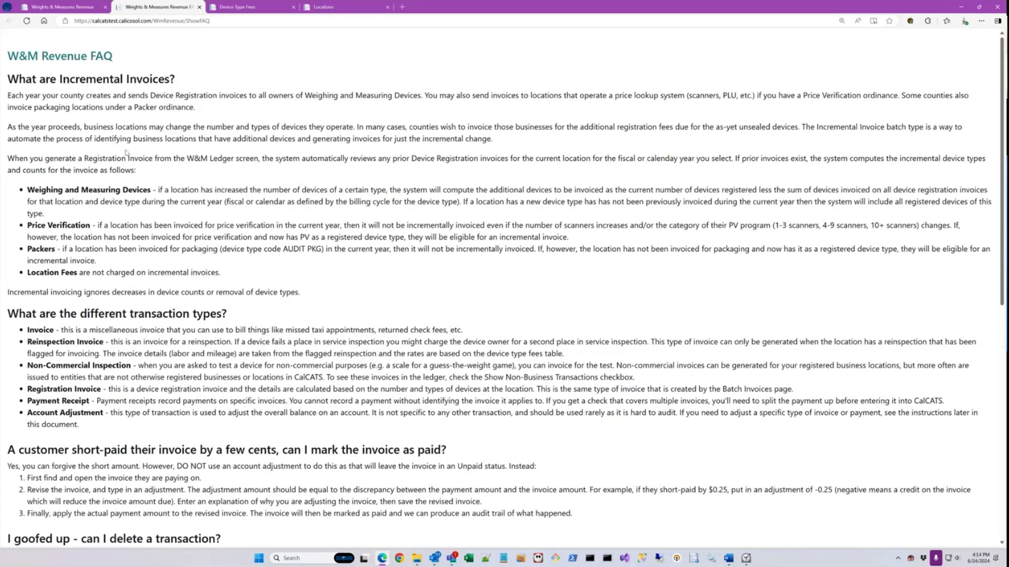
{"action": "scroll", "coordinate": [210, 219], "scroll_direction": "down", "scroll_amount": 2}
{"action": "scroll", "coordinate": [210, 219], "scroll_direction": "down", "scroll_amount": 2}
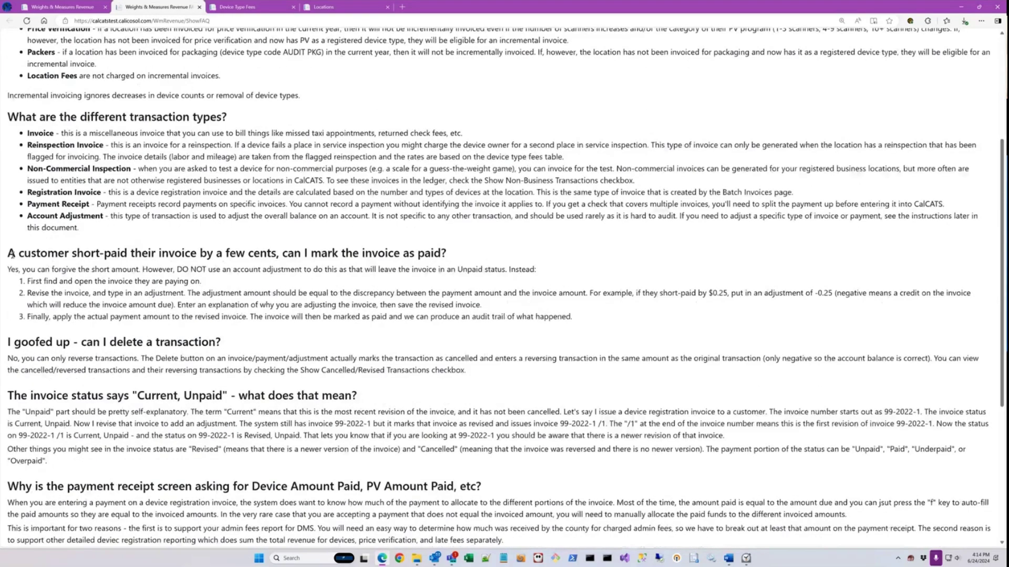
{"action": "left_click_drag", "start_coordinate": [8, 254], "coordinate": [454, 261]}
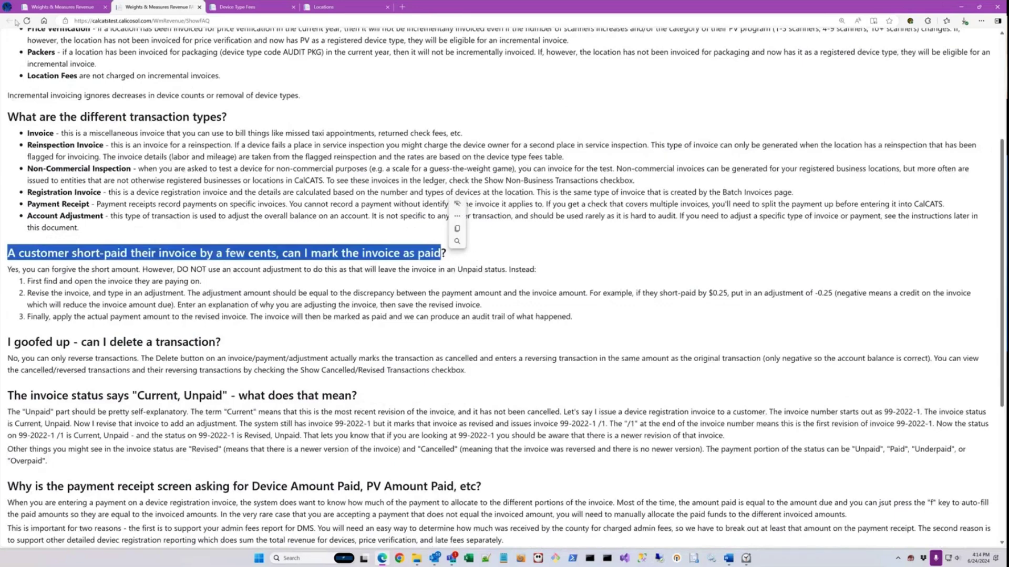
{"action": "left_click", "coordinate": [44, 8]}
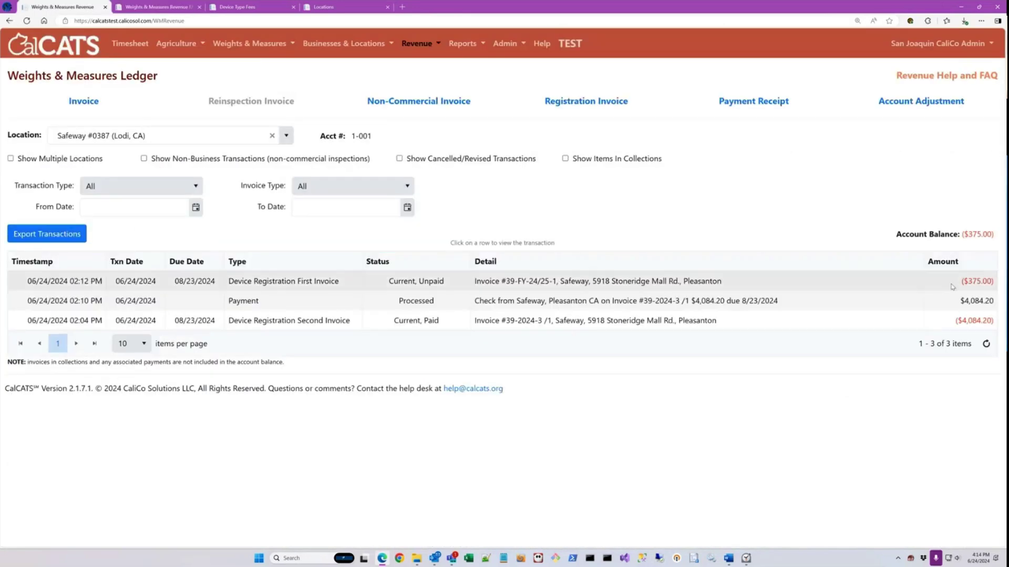
Step: Open the unpaid FY-24/25 invoice from the ledger and start a revision with the reversal reason "Accepting $1 short pay"
{"action": "left_click", "coordinate": [705, 282]}
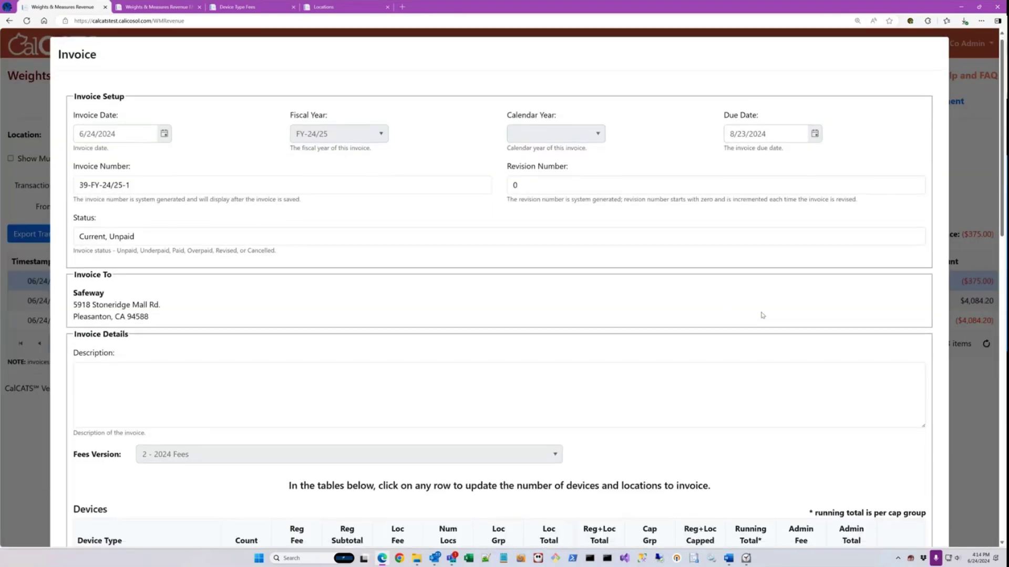
{"action": "scroll", "coordinate": [762, 315], "scroll_direction": "down", "scroll_amount": 15}
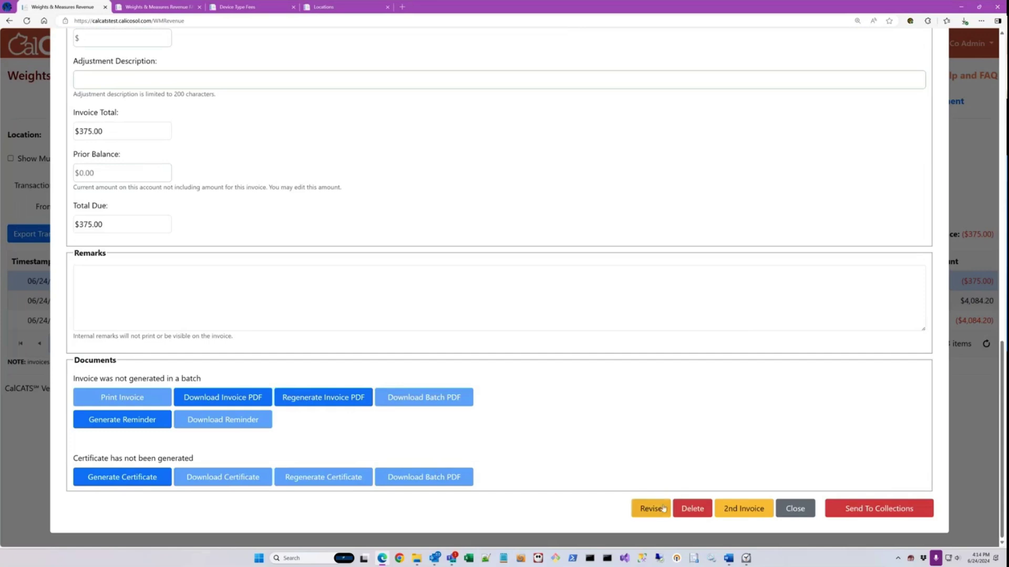
{"action": "left_click", "coordinate": [651, 510]}
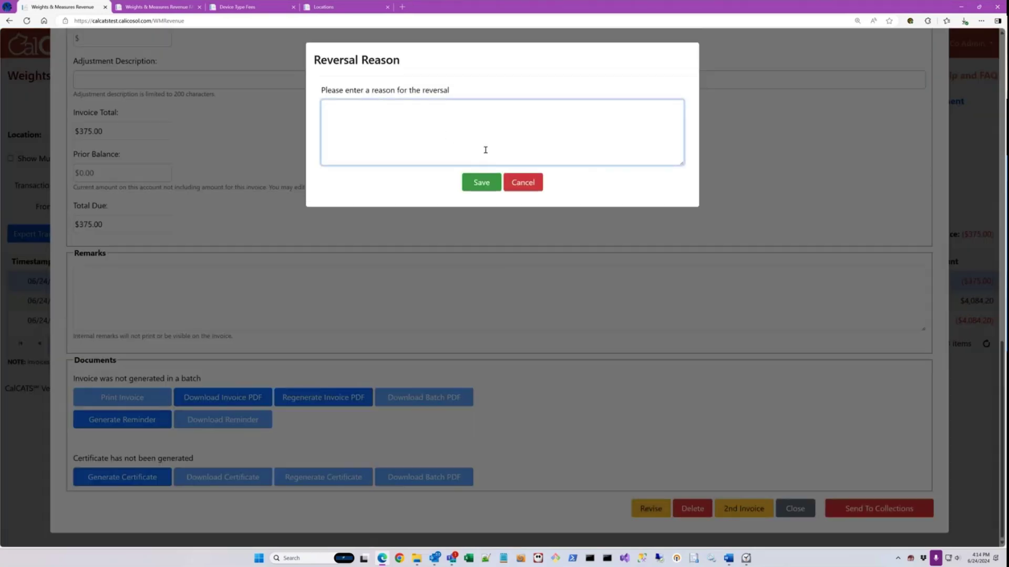
{"action": "type", "text": "Accepting $1 short pay"}
{"action": "left_click", "coordinate": [481, 182]}
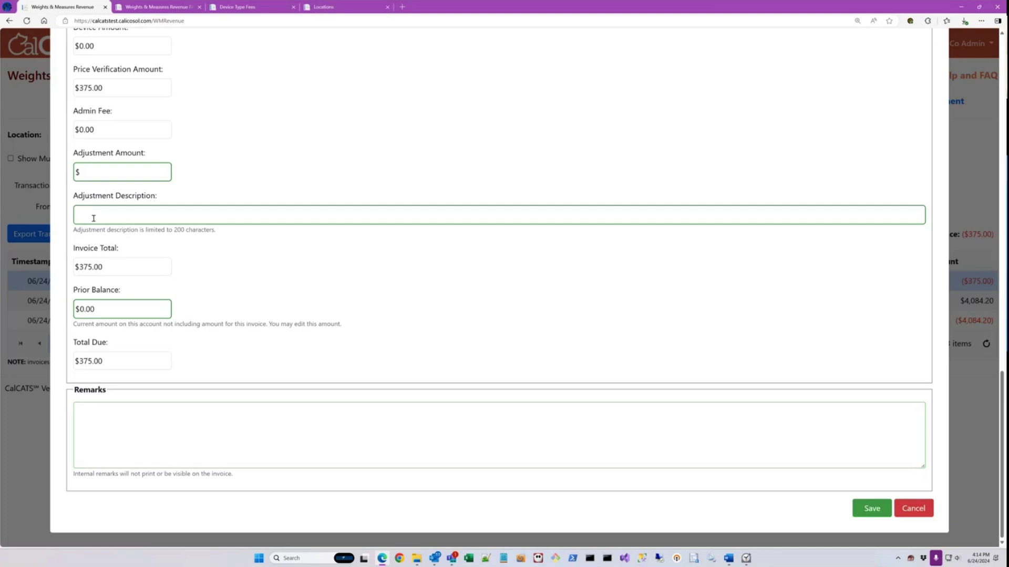
Step: Set the adjustment amount to -$1.00 with the description "Accepting short pay", and save the revised invoice
{"action": "left_click", "coordinate": [95, 171]}
{"action": "type", "text": "-"}
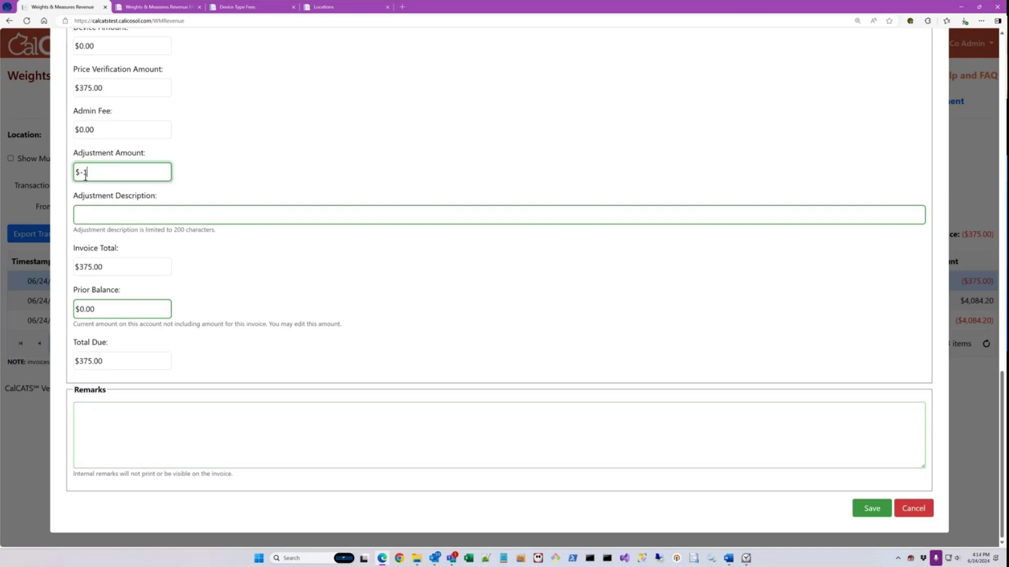
{"action": "type", "text": "1"}
{"action": "key", "text": "Tab"}
{"action": "type", "text": "Accepting shpo"}
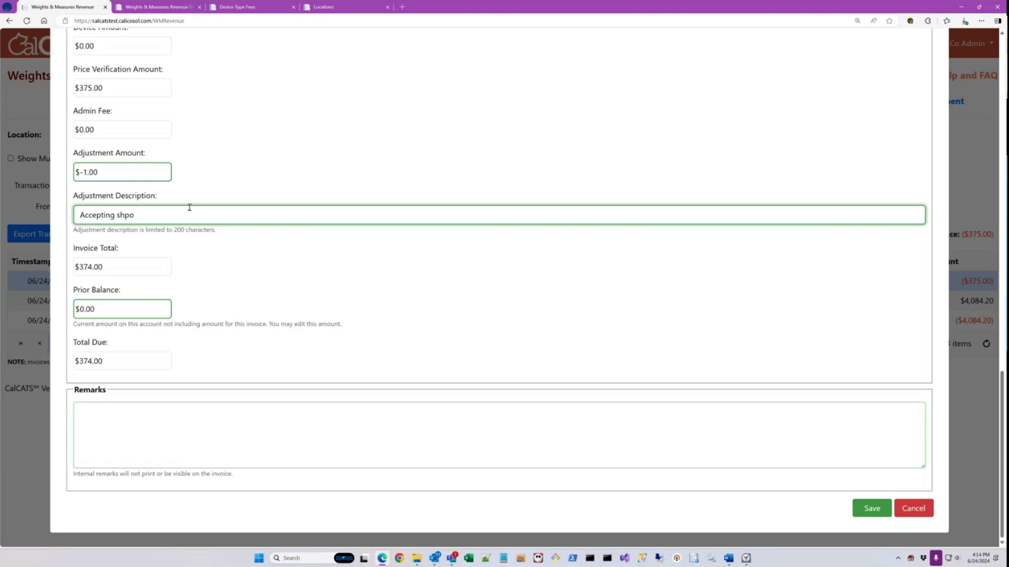
{"action": "key", "text": "BackSpace"}
{"action": "type", "text": "or tpay"}
{"action": "key", "text": "Left"}
{"action": "key", "text": "Left"}
{"action": "key", "text": "Left"}
{"action": "key", "text": "Left"}
{"action": "key", "text": "Left"}
{"action": "key", "text": "BackSpace"}
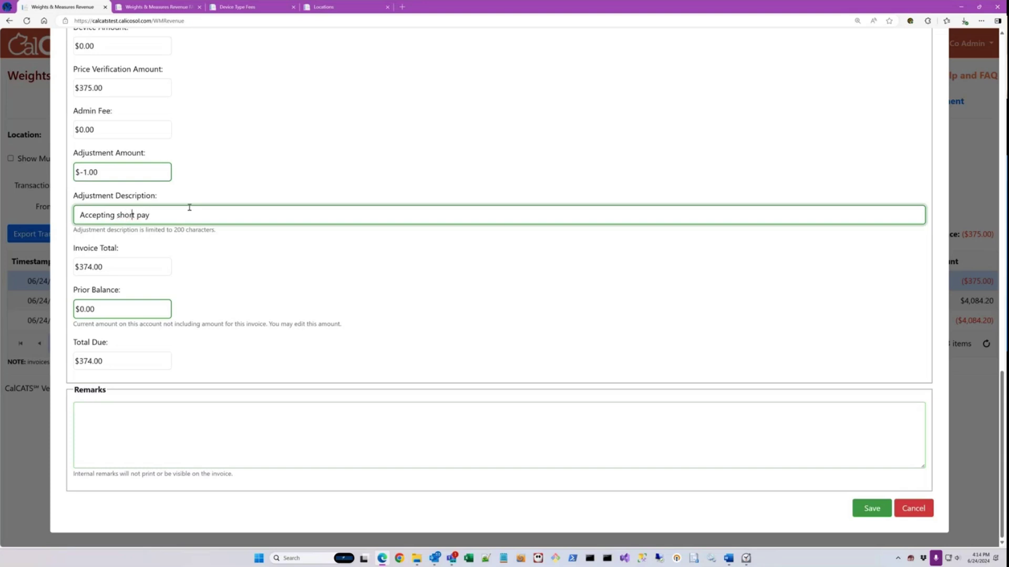
{"action": "left_click", "coordinate": [872, 509]}
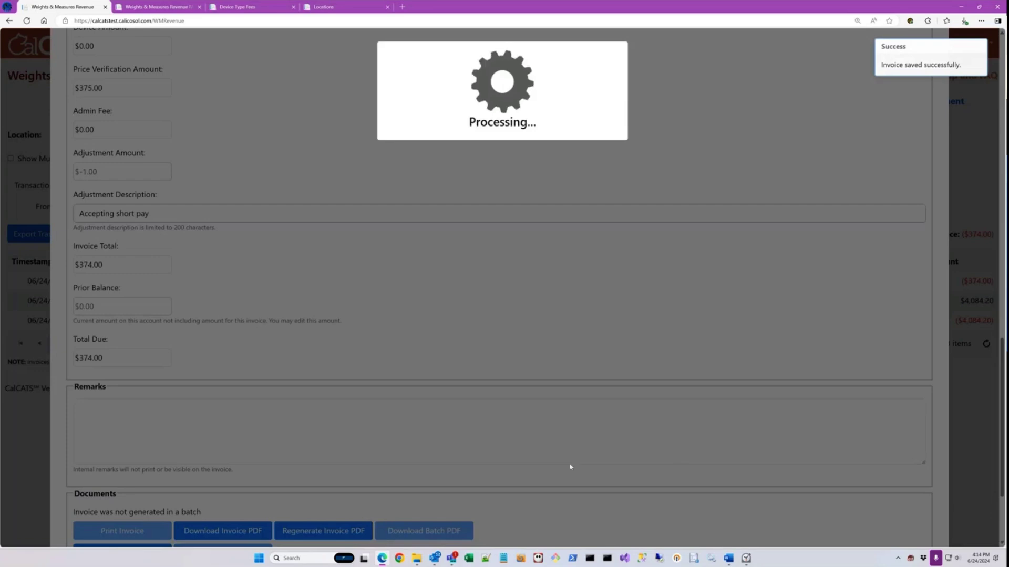
Step: Download the revised invoice's PDF, check its adjustment amount and note, and close both the PDF and the invoice
{"action": "scroll", "coordinate": [649, 473], "scroll_direction": "down", "scroll_amount": 3}
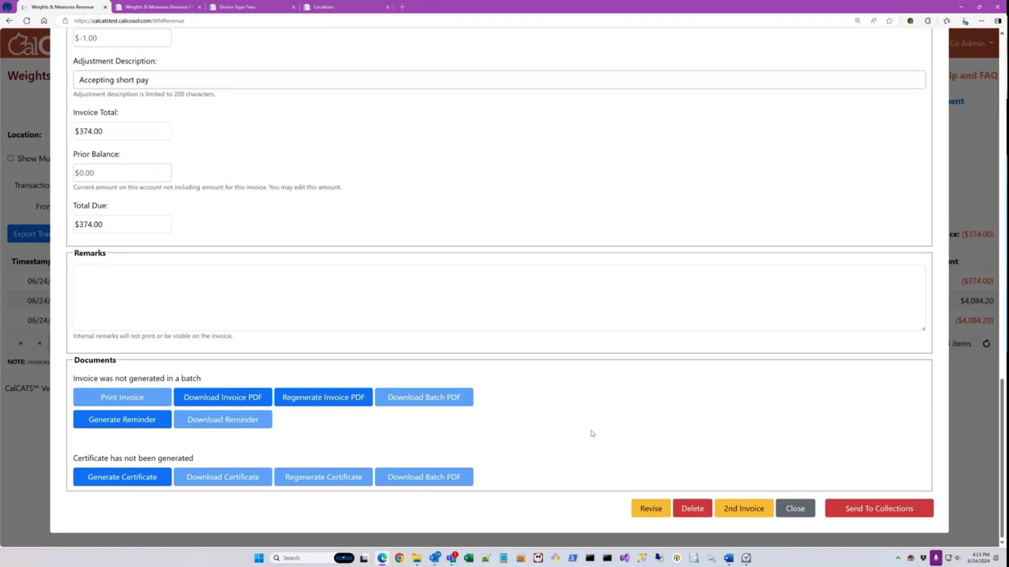
{"action": "left_click", "coordinate": [222, 398]}
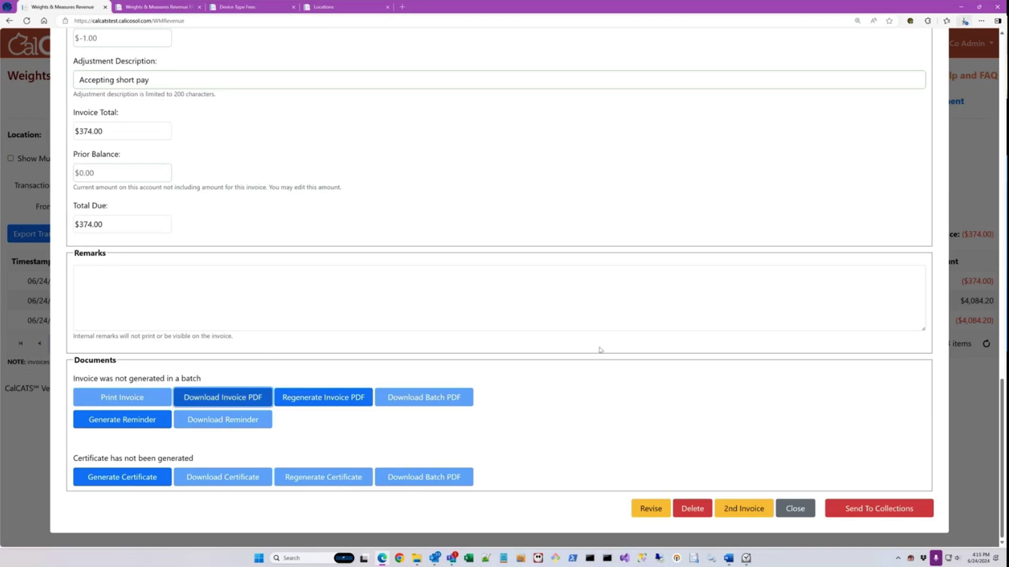
{"action": "left_click", "coordinate": [861, 60]}
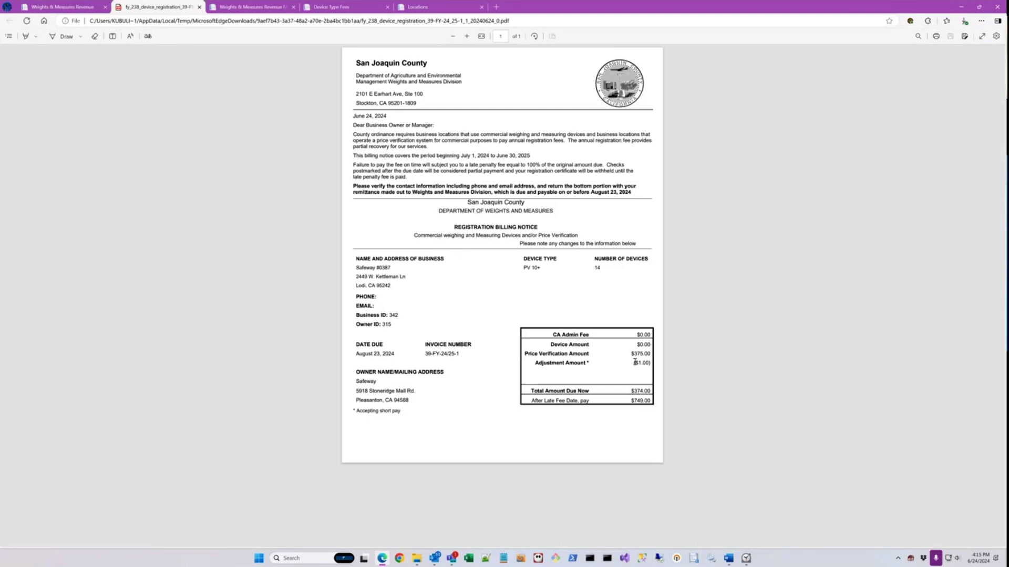
{"action": "left_click_drag", "start_coordinate": [634, 363], "coordinate": [645, 364]}
{"action": "left_click_drag", "start_coordinate": [361, 411], "coordinate": [401, 412]}
{"action": "left_click", "coordinate": [199, 7]}
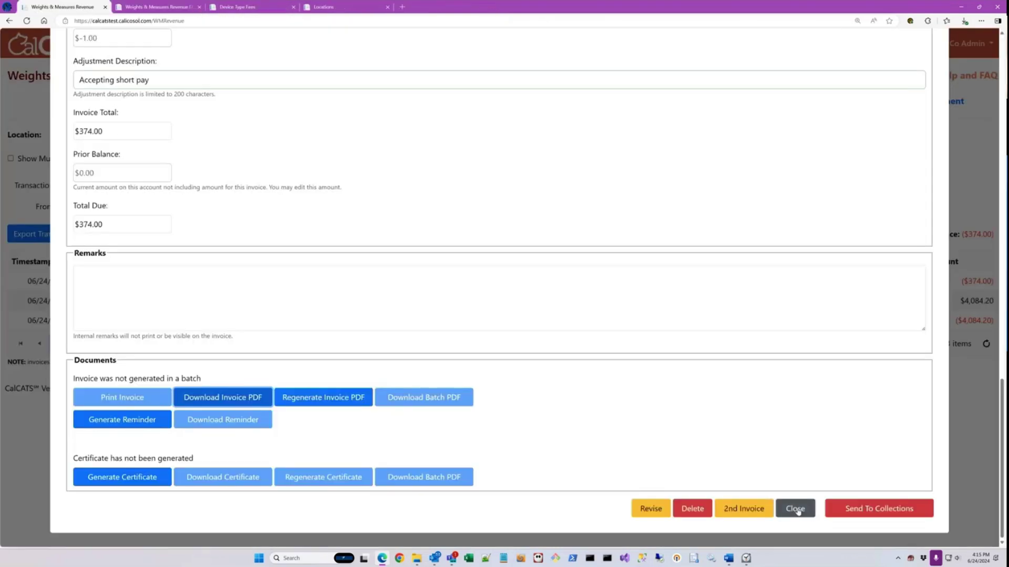
{"action": "left_click", "coordinate": [795, 509]}
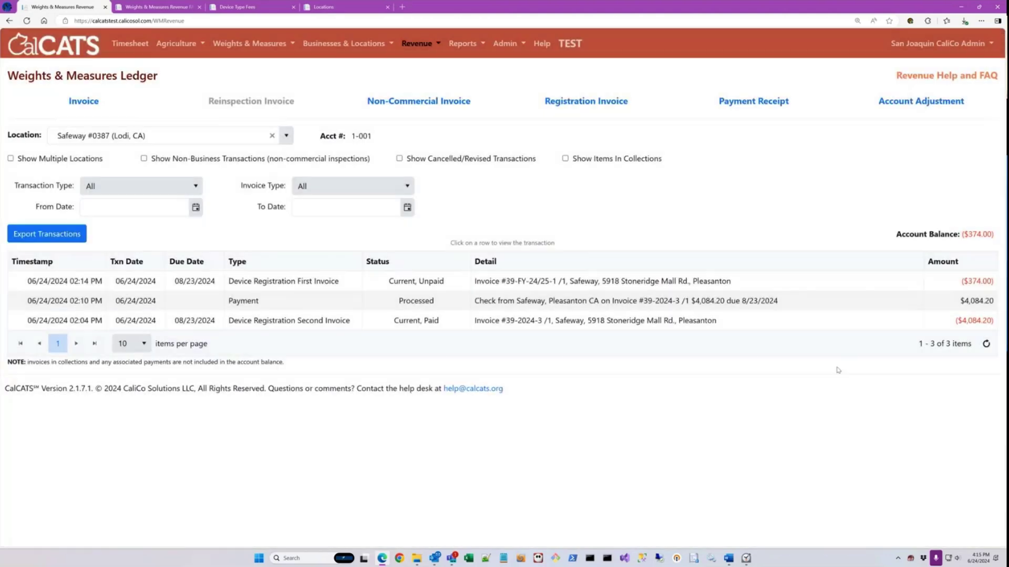
Step: Start a payment receipt for the revised FY-24/25 invoice and auto-fill the received amounts with the amounts due
{"action": "left_click", "coordinate": [744, 104]}
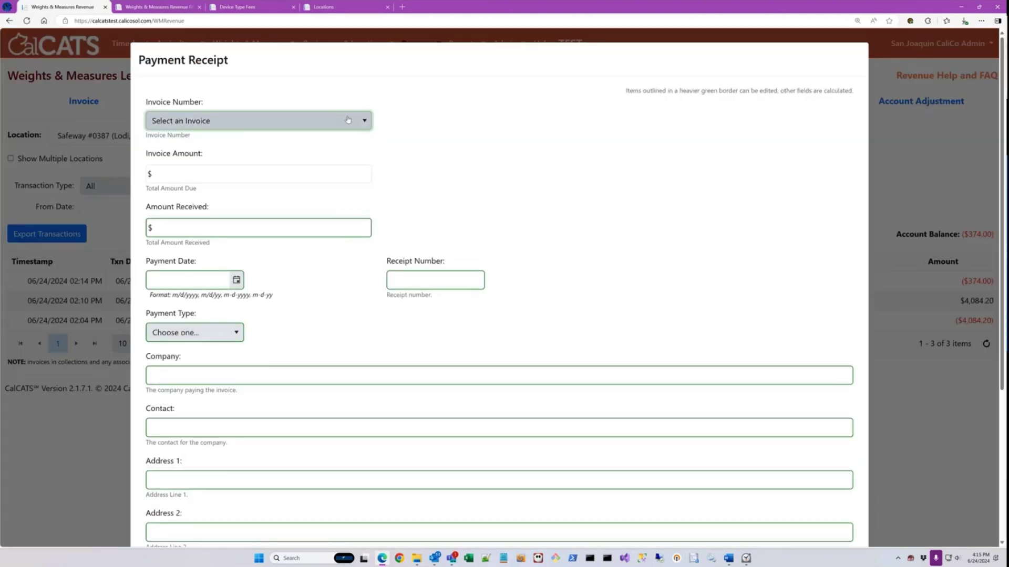
{"action": "left_click", "coordinate": [339, 120]}
{"action": "left_click", "coordinate": [246, 138]}
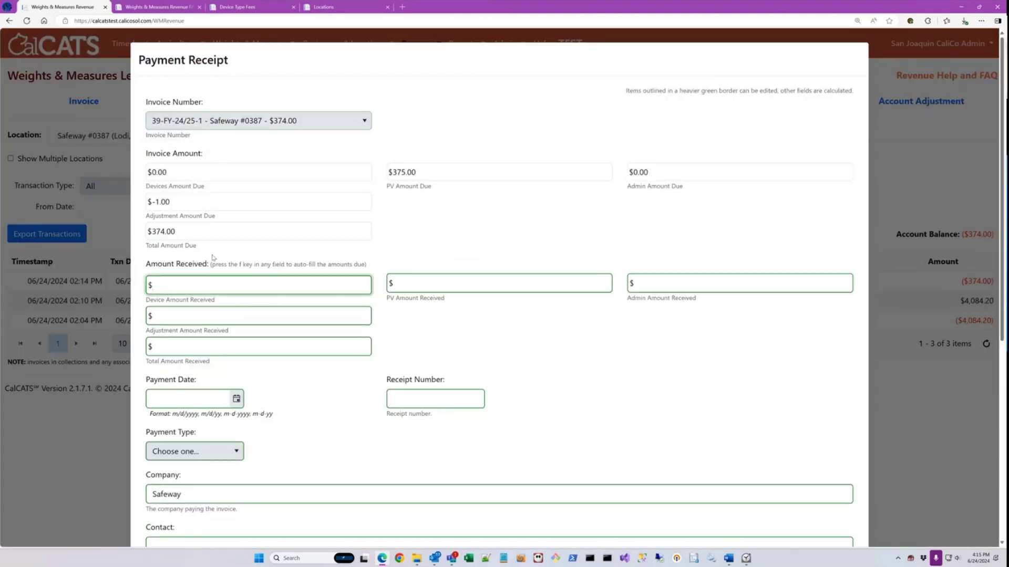
{"action": "key", "text": "f"}
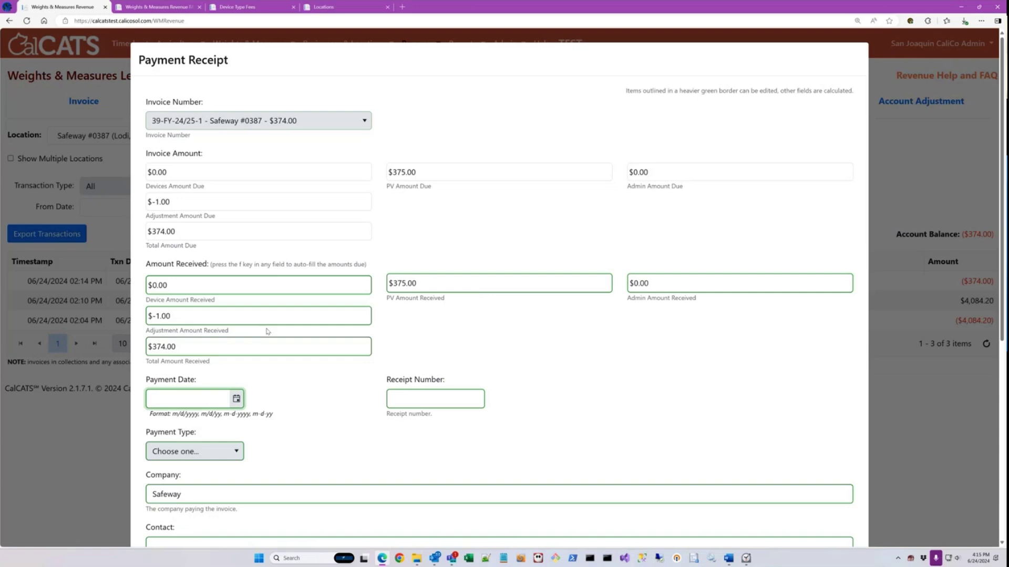
Step: Set the payment date to 6/25/2024 and the payment type to Cash, and save the payment receipt
{"action": "left_click", "coordinate": [237, 399]}
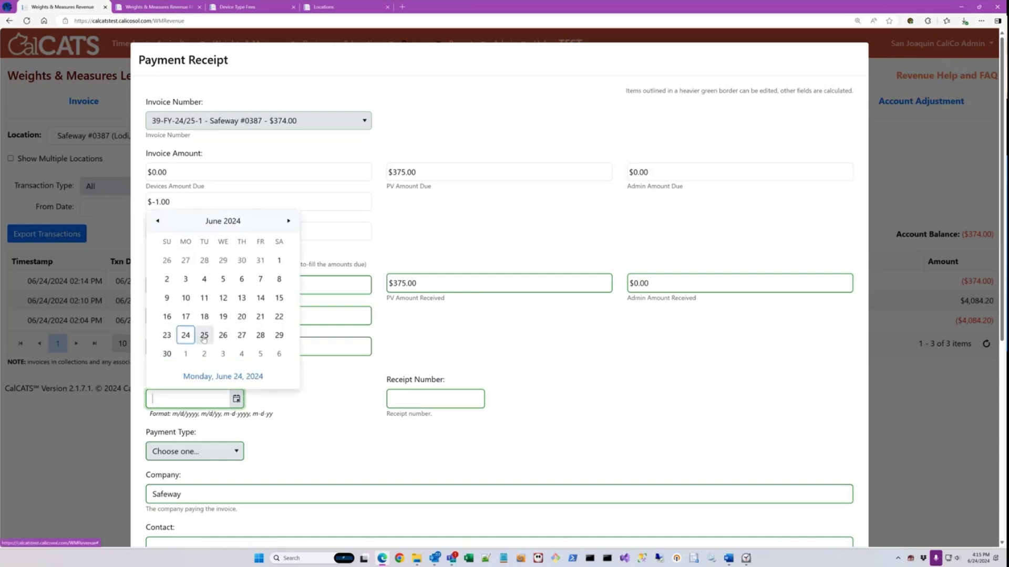
{"action": "left_click", "coordinate": [204, 336]}
{"action": "left_click", "coordinate": [195, 451]}
{"action": "left_click", "coordinate": [222, 371]}
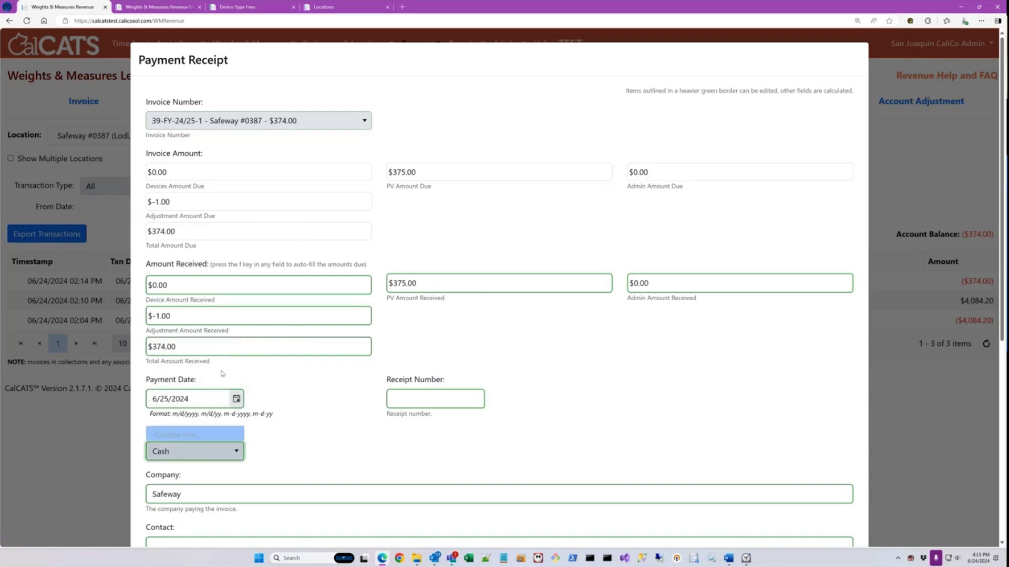
{"action": "scroll", "coordinate": [222, 373], "scroll_direction": "down", "scroll_amount": 6}
{"action": "left_click", "coordinate": [790, 506]}
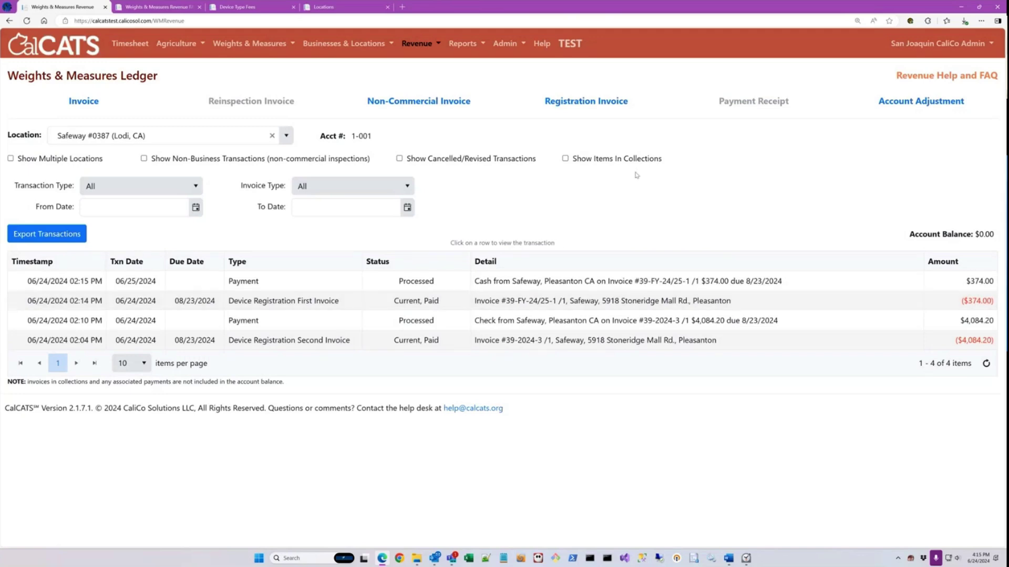
Step: Revisit the short-payment and transaction type guidance in the revenue FAQ, and return to the ledger
{"action": "left_click", "coordinate": [183, 7]}
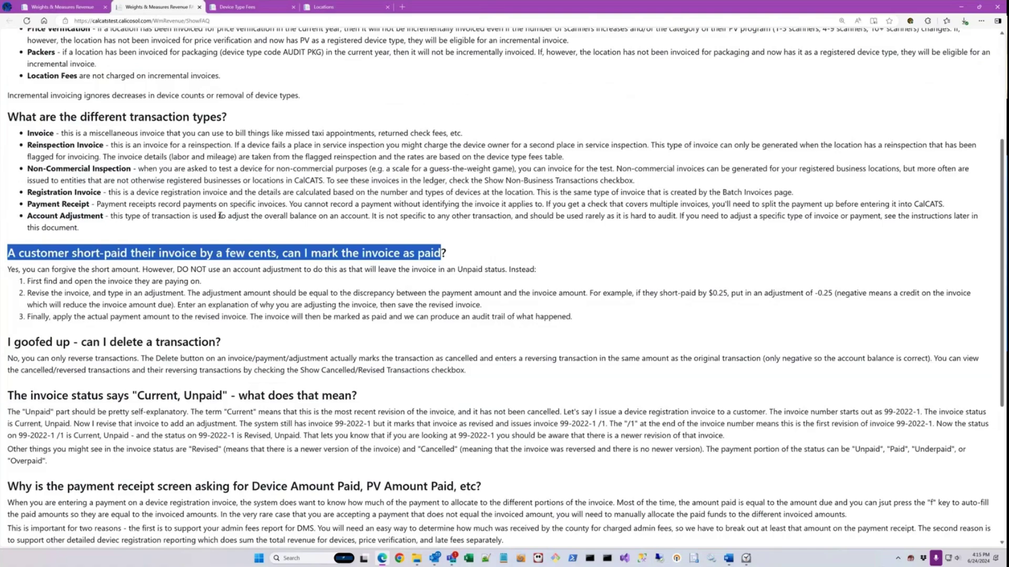
{"action": "scroll", "coordinate": [193, 216], "scroll_direction": "down", "scroll_amount": 1}
{"action": "scroll", "coordinate": [333, 259], "scroll_direction": "up", "scroll_amount": 3}
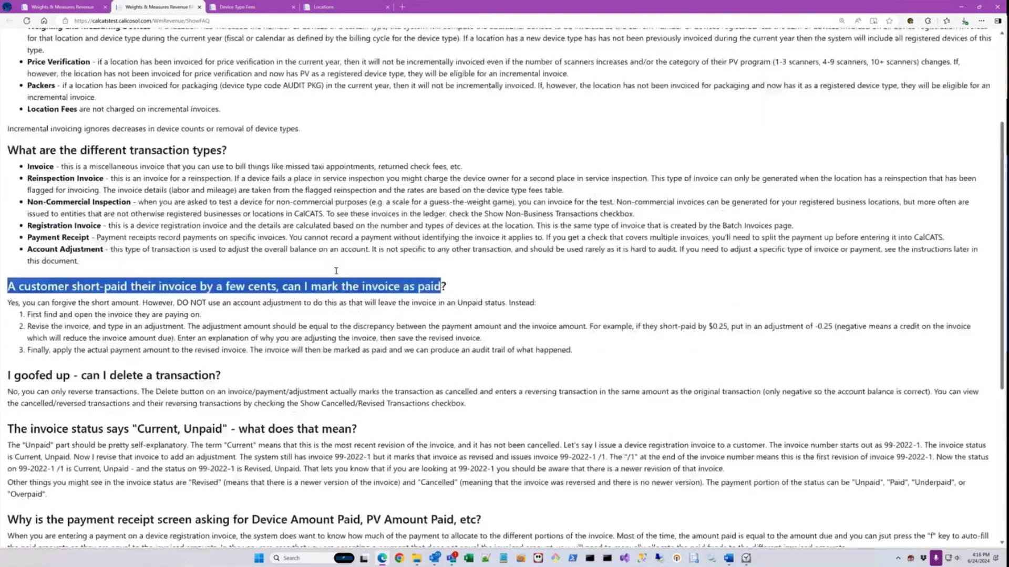
{"action": "scroll", "coordinate": [333, 259], "scroll_direction": "up", "scroll_amount": 3}
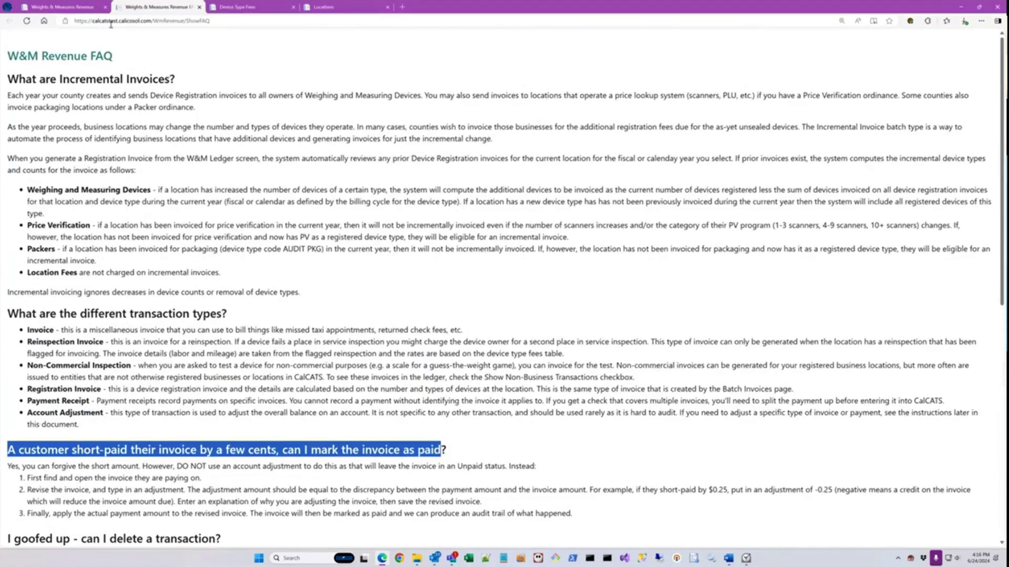
{"action": "left_click", "coordinate": [79, 7]}
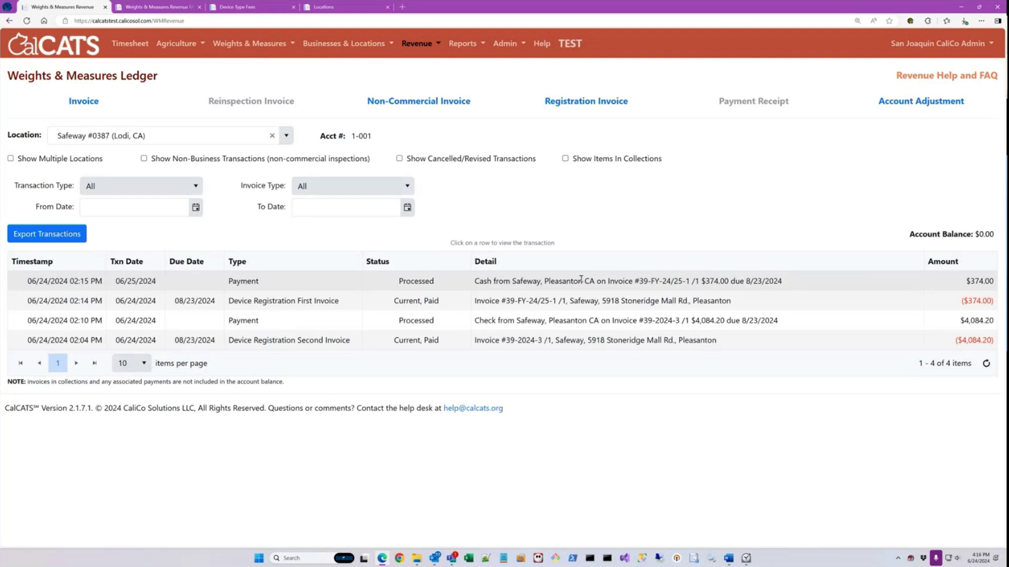
Step: Open the account adjustment form to read its guidance on adjusting specific invoices, and close it without saving
{"action": "left_click", "coordinate": [919, 105]}
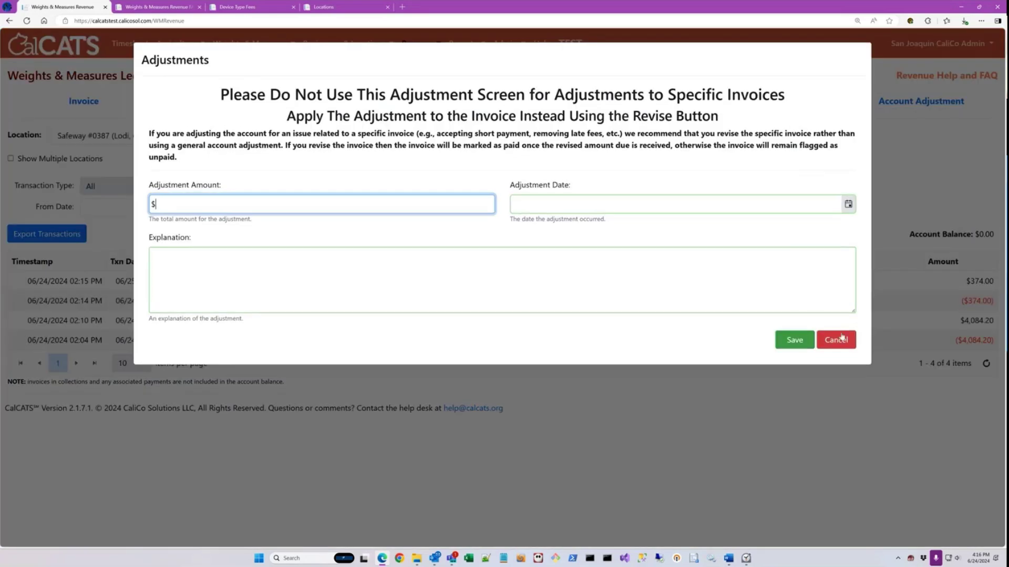
{"action": "left_click", "coordinate": [836, 342]}
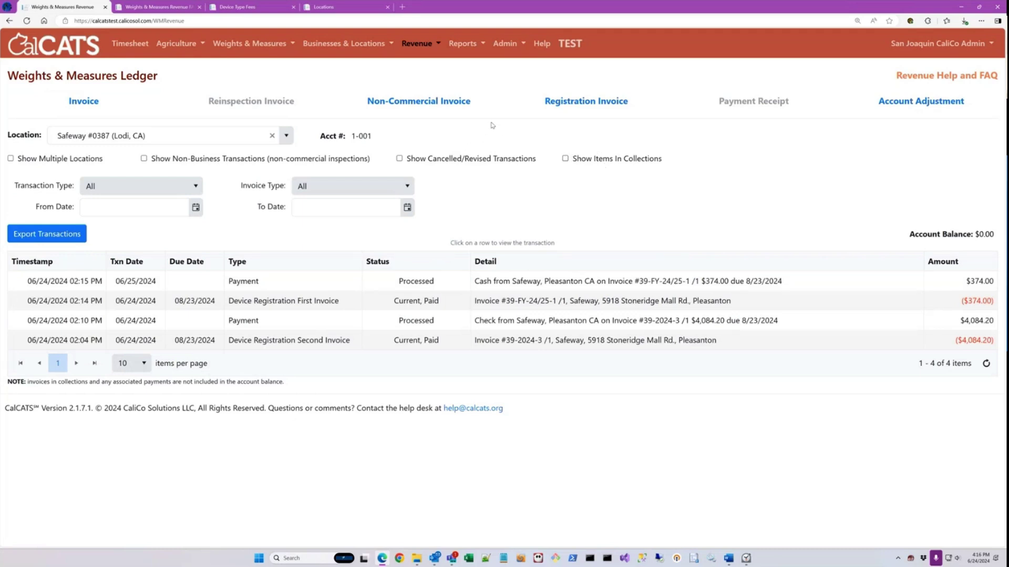
{"action": "mouse_move", "coordinate": [271, 102]}
Step: Replace the device type fees page with the location device management page and bring up Safeway #0387's subprograms and device types
{"action": "left_click", "coordinate": [236, 8]}
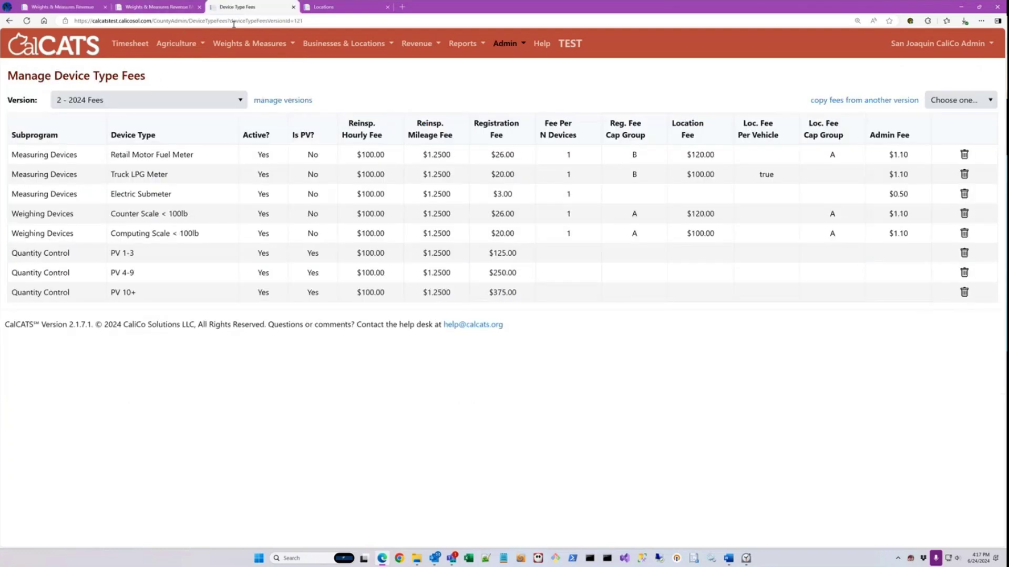
{"action": "left_click", "coordinate": [344, 43]}
{"action": "left_click", "coordinate": [342, 97]}
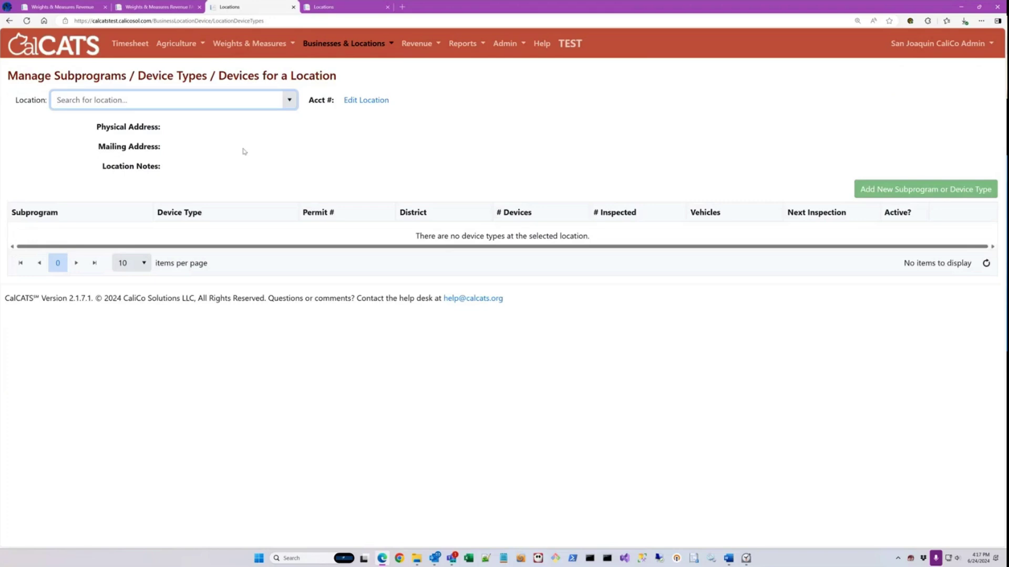
{"action": "type", "text": "safe"}
{"action": "left_click", "coordinate": [108, 117]}
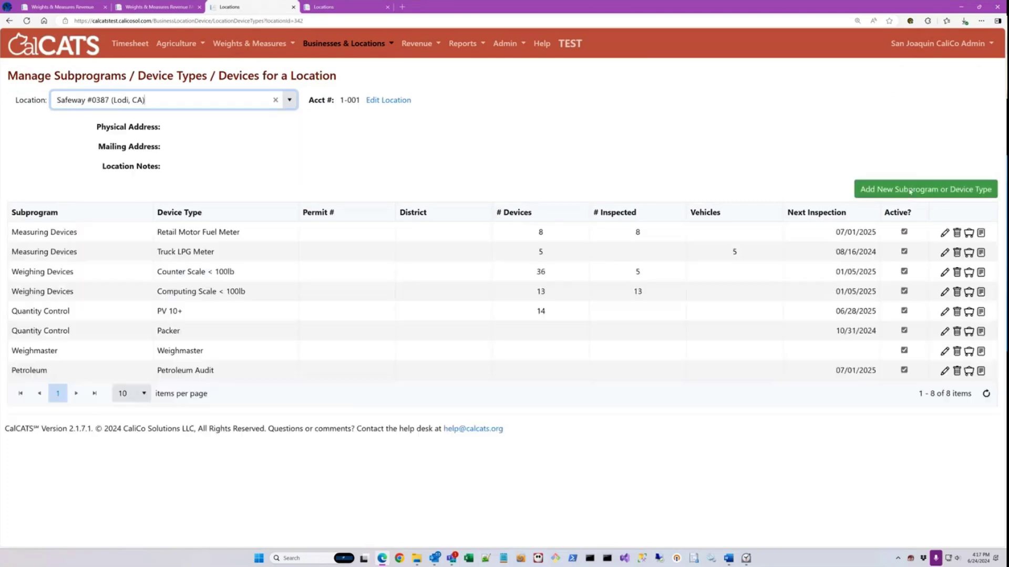
{"action": "left_click", "coordinate": [922, 190]}
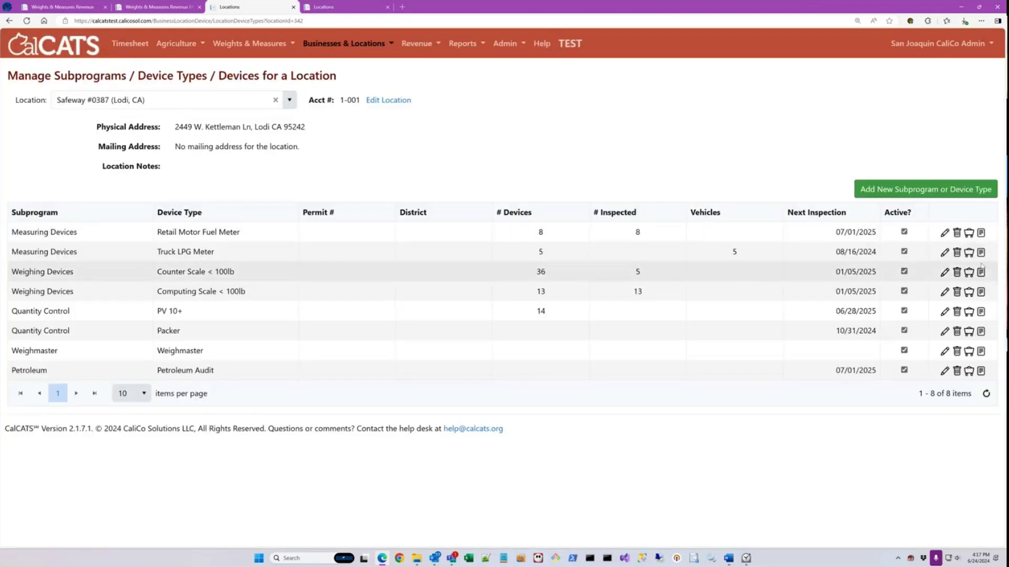
Step: Start a new inspection for Safeway #0387's Counter Scale < 100lb devices with Routine as the inspection reason
{"action": "left_click", "coordinate": [981, 273]}
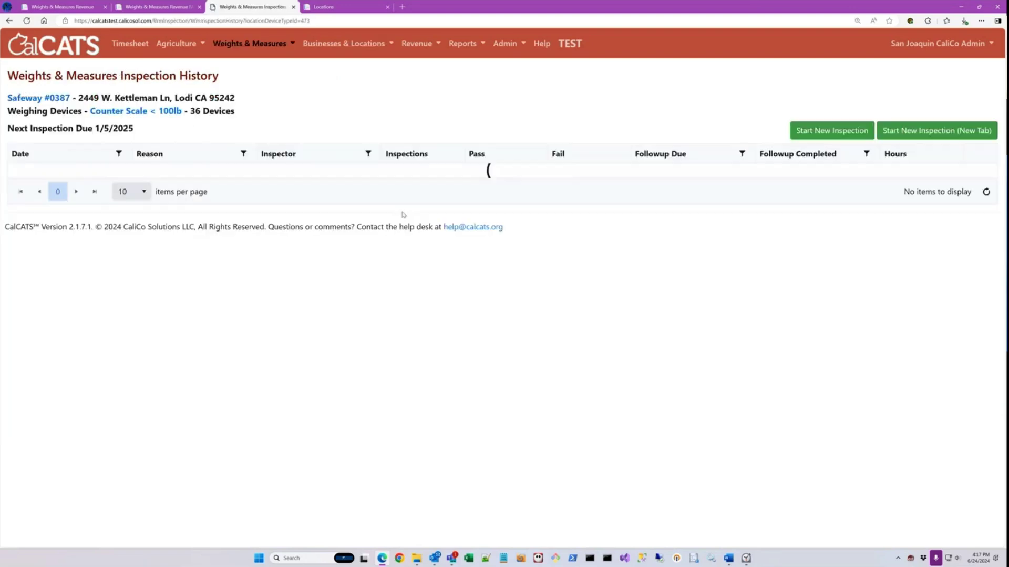
{"action": "left_click", "coordinate": [798, 136]}
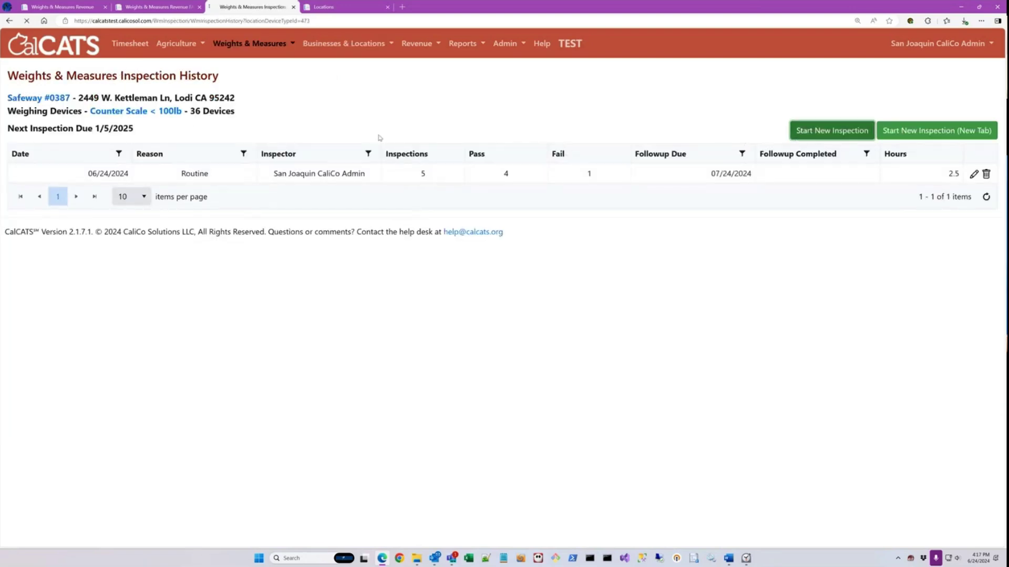
{"action": "left_click", "coordinate": [163, 195]}
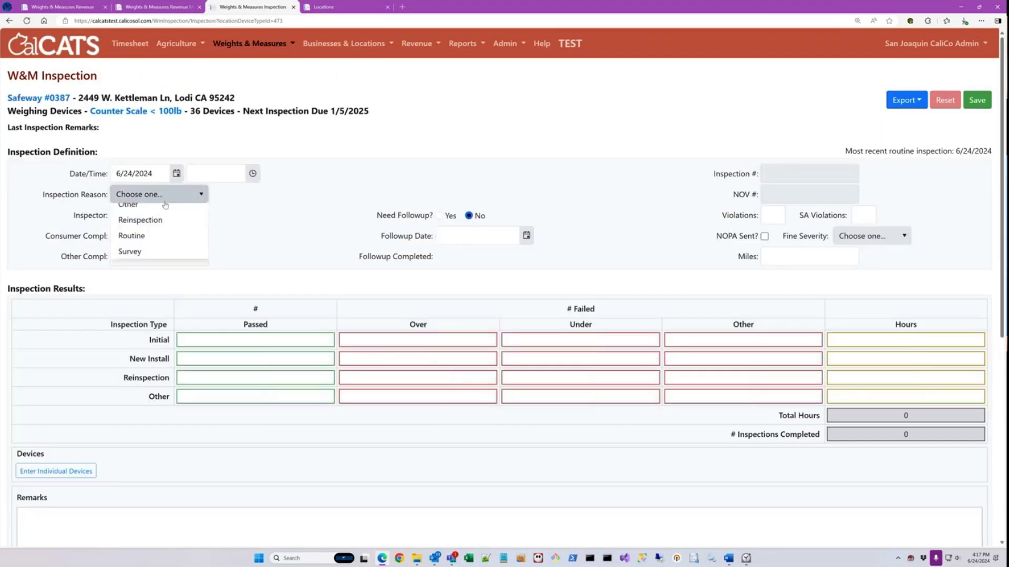
{"action": "left_click", "coordinate": [140, 274]}
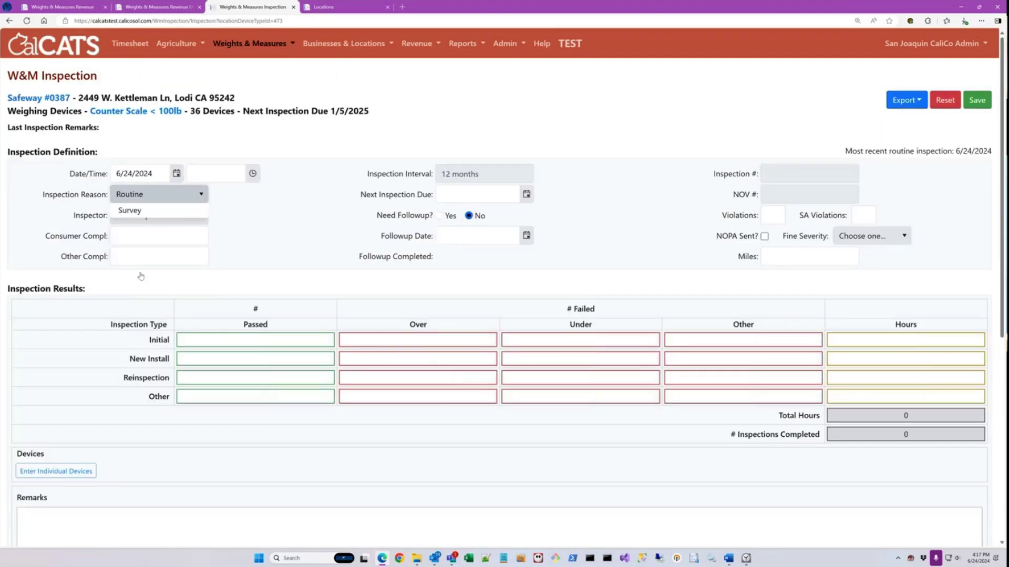
Step: Record 35 passed and 1 failed over for the initial inspection, and mark a followup as needed
{"action": "left_click", "coordinate": [271, 343]}
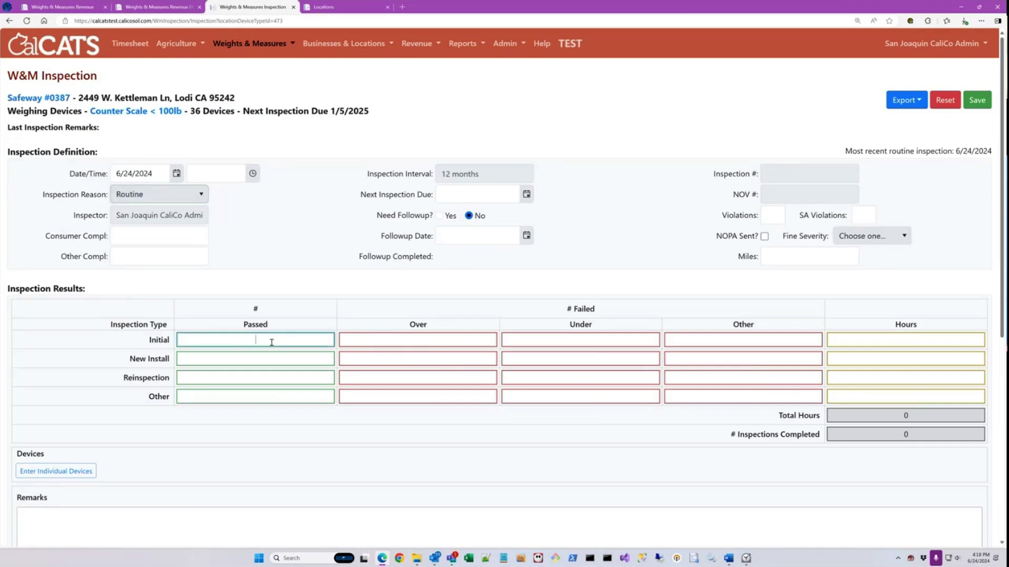
{"action": "type", "text": "35"}
{"action": "left_click", "coordinate": [424, 338]}
{"action": "type", "text": "1"}
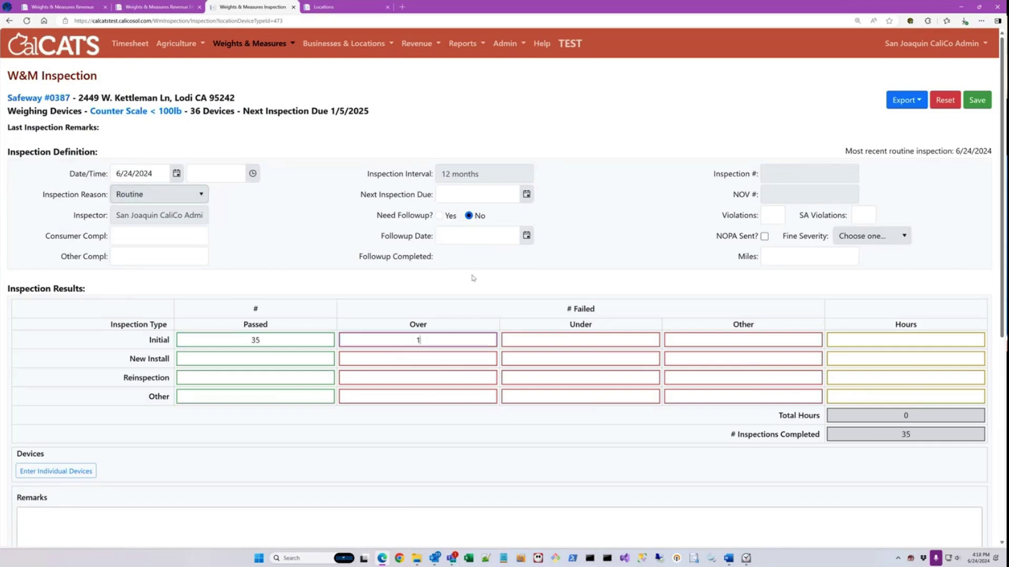
{"action": "left_click", "coordinate": [439, 215]}
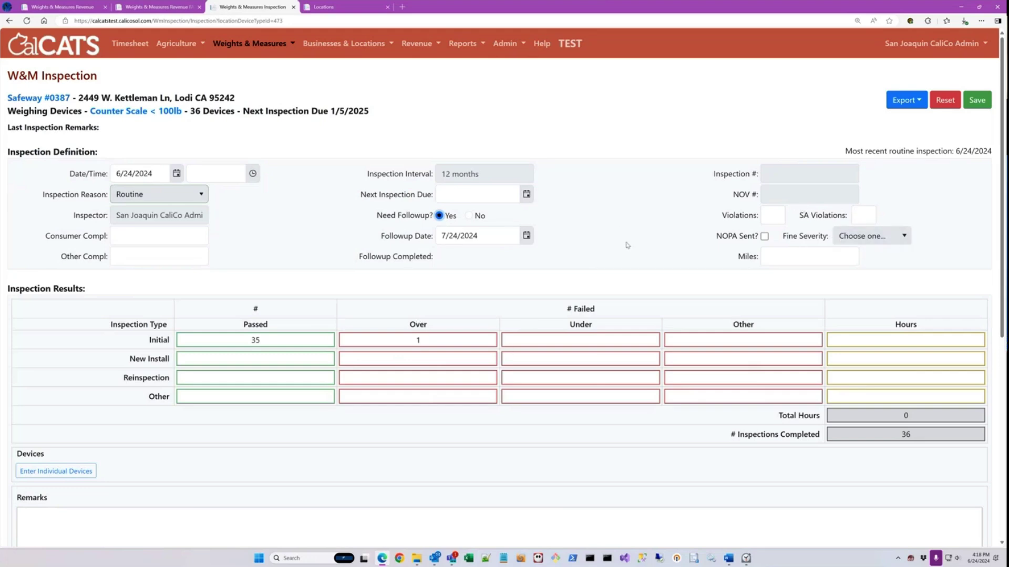
Step: Set both violations and SA violations to 0, and try to save the routine inspection
{"action": "scroll", "coordinate": [676, 284], "scroll_direction": "down", "scroll_amount": 3}
{"action": "scroll", "coordinate": [815, 327], "scroll_direction": "down", "scroll_amount": 1}
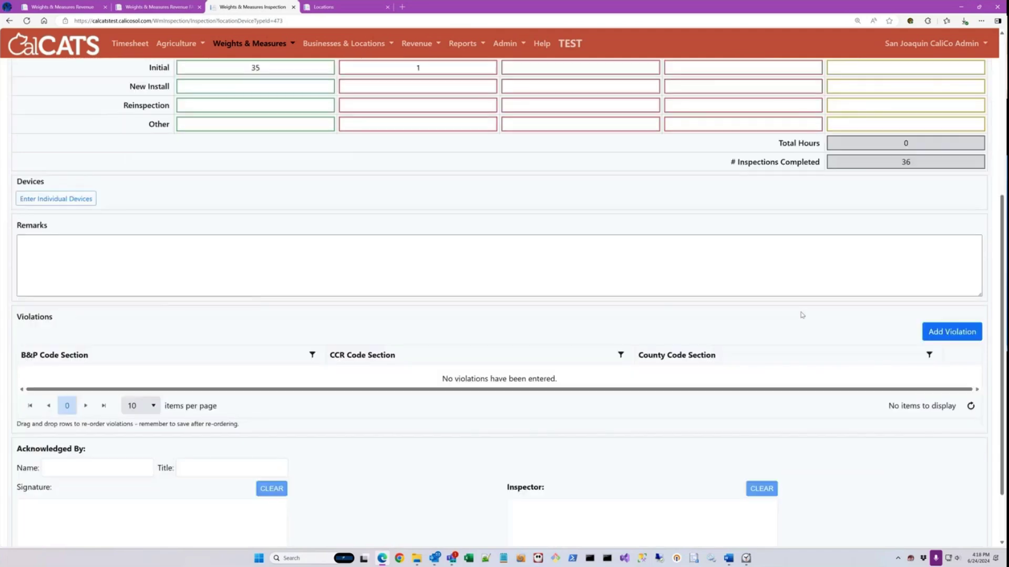
{"action": "scroll", "coordinate": [801, 313], "scroll_direction": "up", "scroll_amount": 4}
{"action": "left_click", "coordinate": [783, 214]}
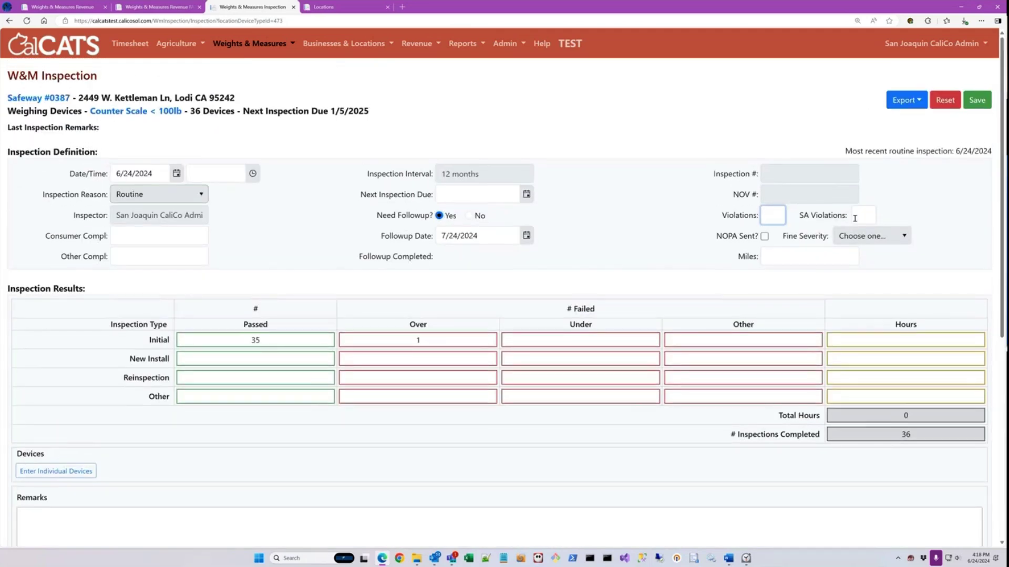
{"action": "type", "text": "0"}
{"action": "left_click", "coordinate": [867, 214]}
{"action": "type", "text": "0"}
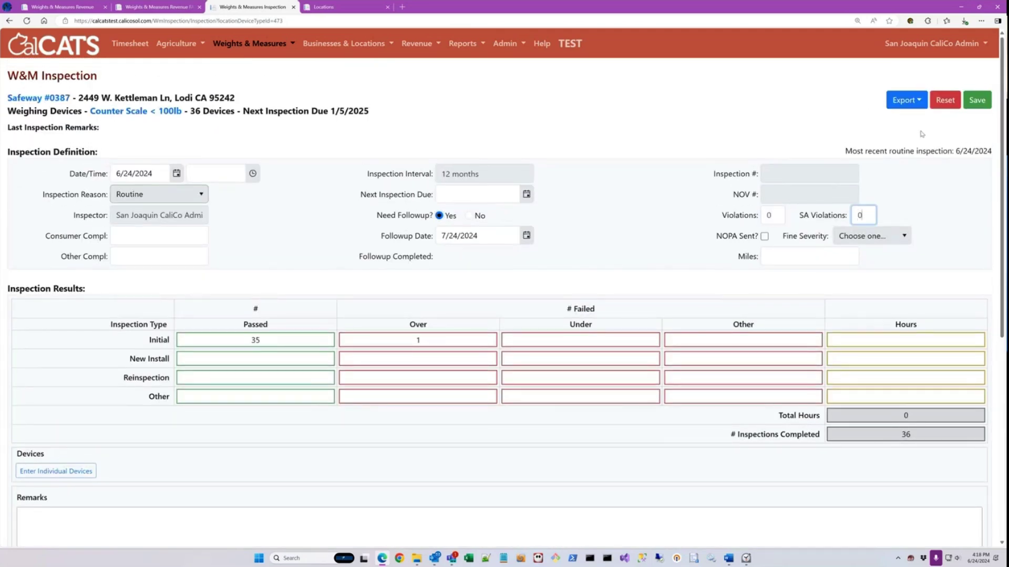
{"action": "left_click", "coordinate": [976, 100]}
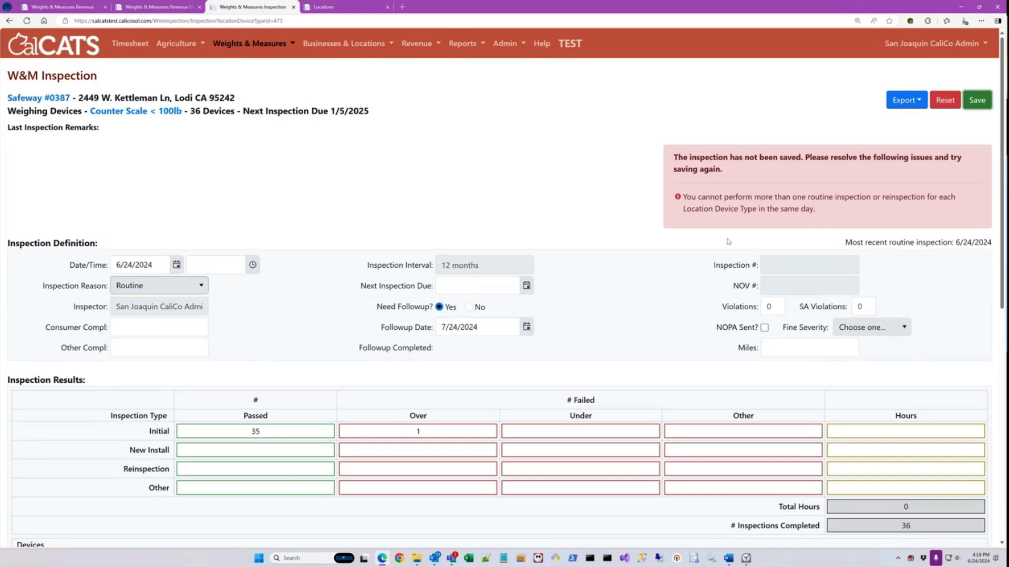
Step: Change the routine inspection's date to 6/22/2024 and save it
{"action": "left_click", "coordinate": [130, 265]}
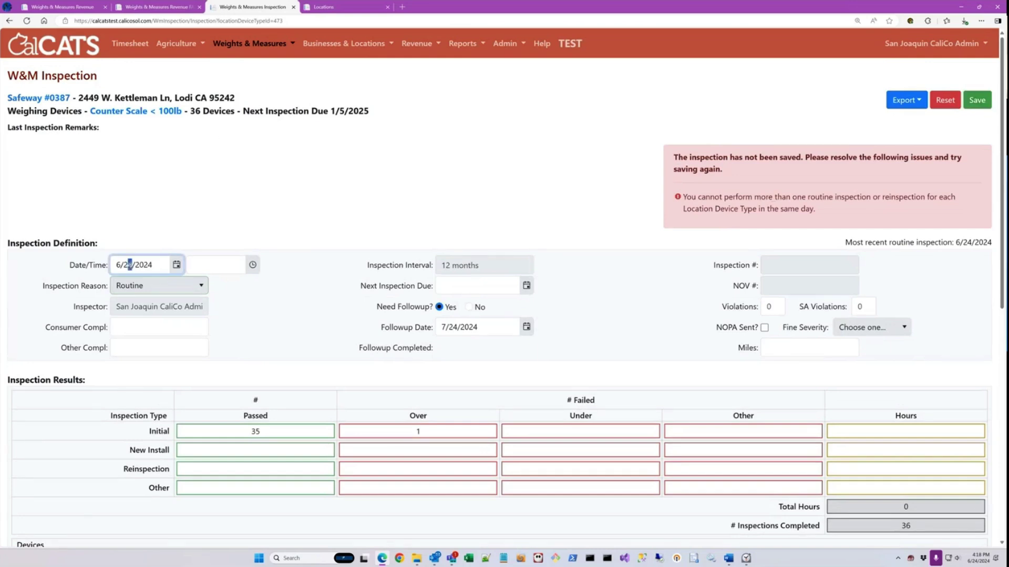
{"action": "type", "text": "2"}
{"action": "left_click", "coordinate": [973, 107]}
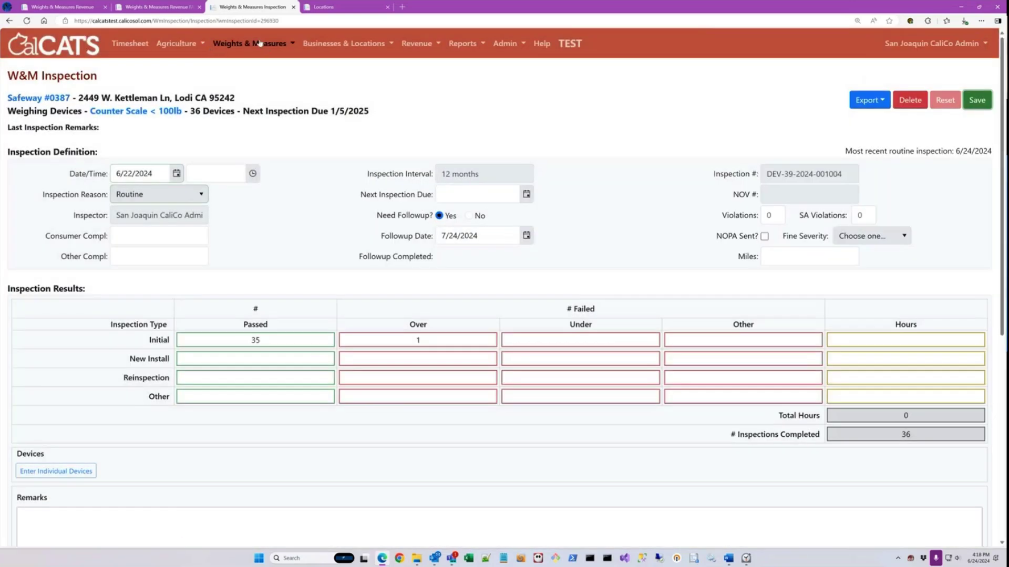
Step: Start another Counter Scale < 100lb inspection for Safeway #0387 as a Reinspection, with the 6/22/2024 inspection as the original
{"action": "left_click", "coordinate": [66, 97]}
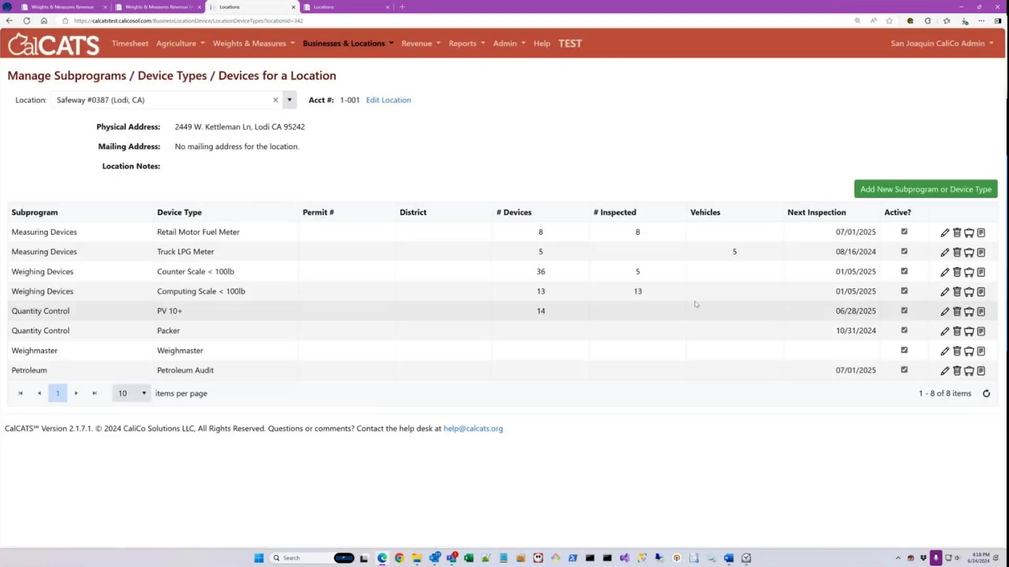
{"action": "left_click", "coordinate": [968, 272]}
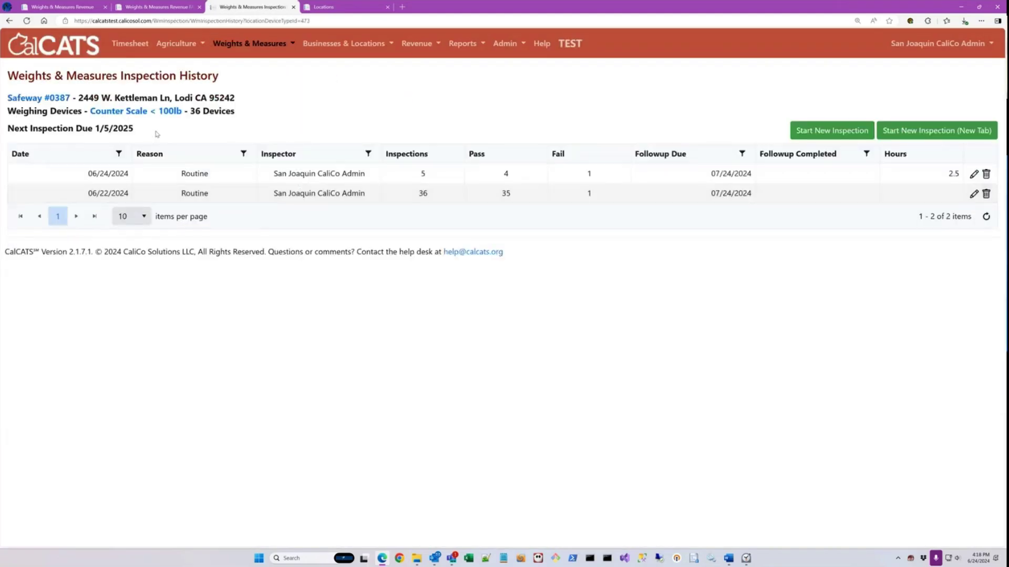
{"action": "left_click", "coordinate": [833, 130]}
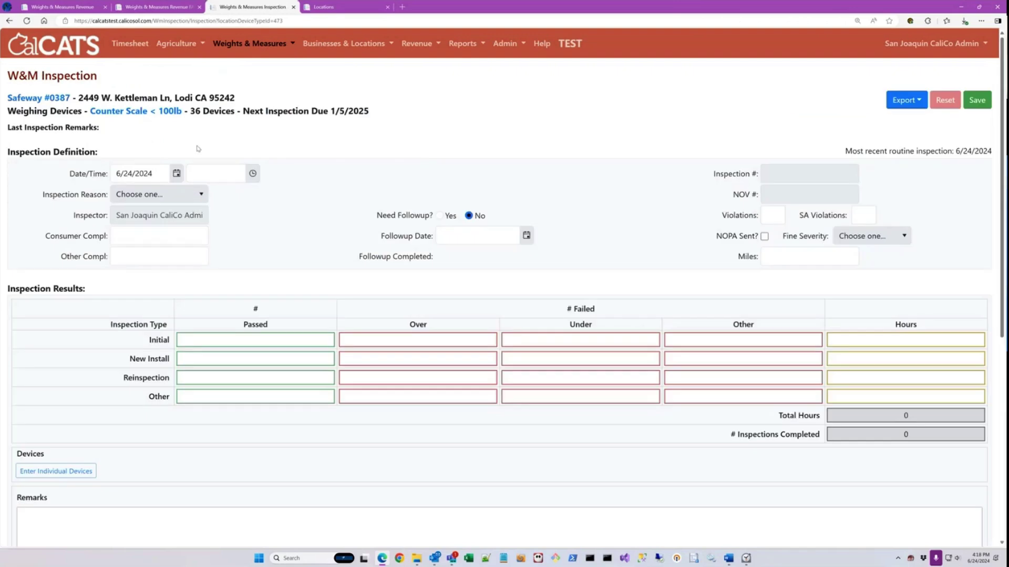
{"action": "left_click", "coordinate": [163, 197]}
{"action": "left_click", "coordinate": [145, 259]}
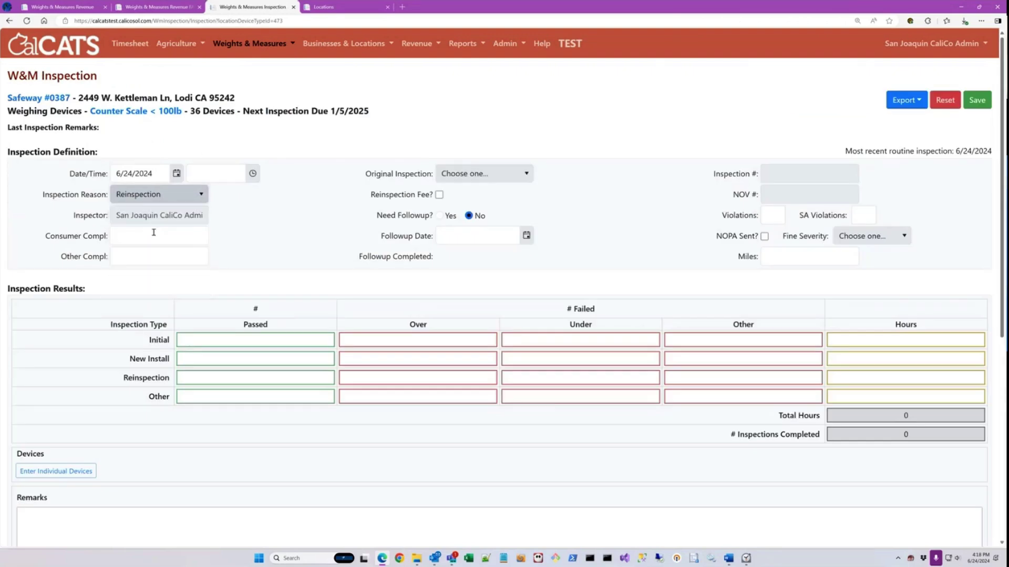
{"action": "left_click", "coordinate": [471, 175]}
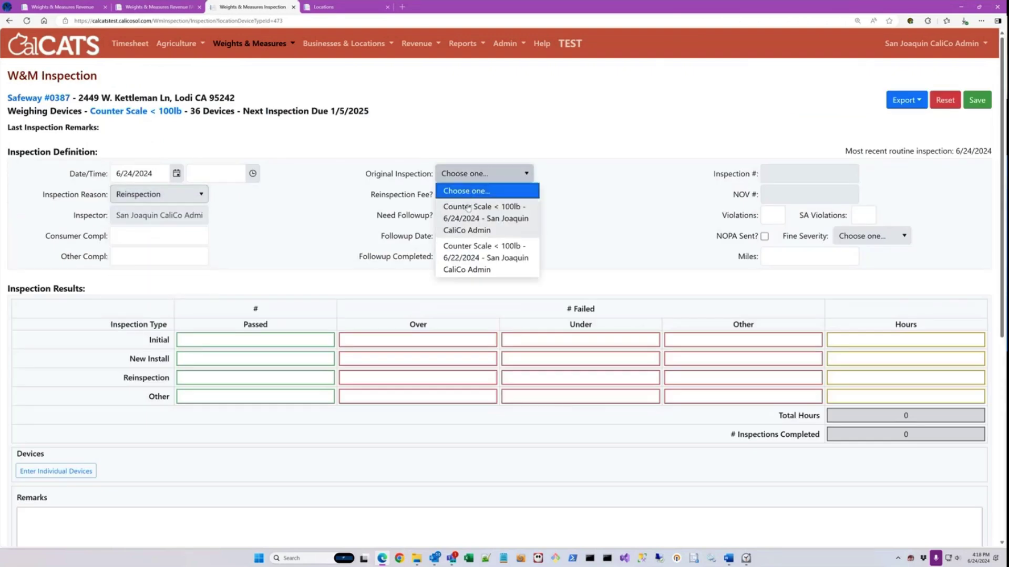
{"action": "left_click", "coordinate": [462, 259]}
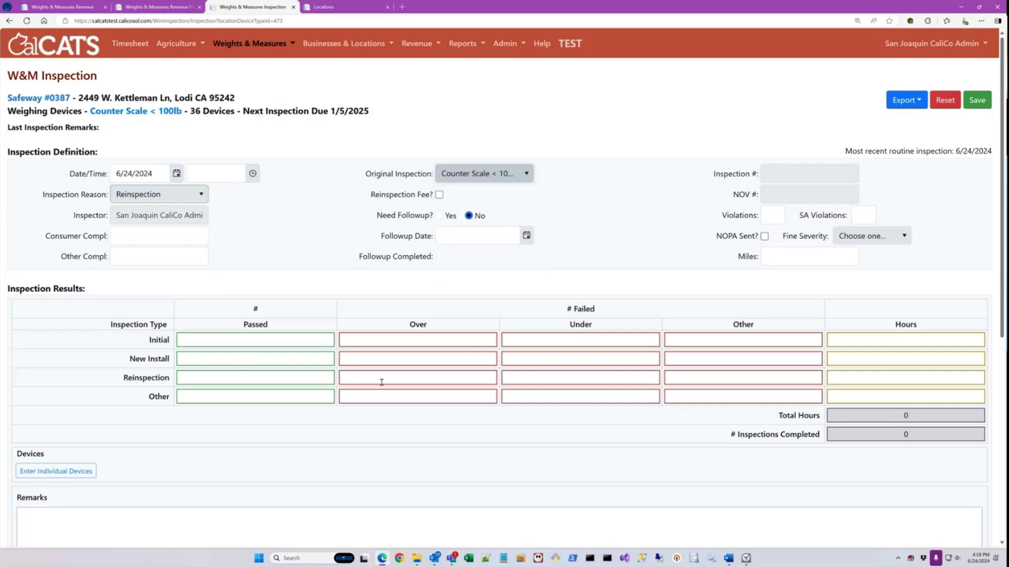
Step: Record 1 failed over in the reinspection results and apply the reinspection fee
{"action": "left_click", "coordinate": [414, 377]}
{"action": "type", "text": "2"}
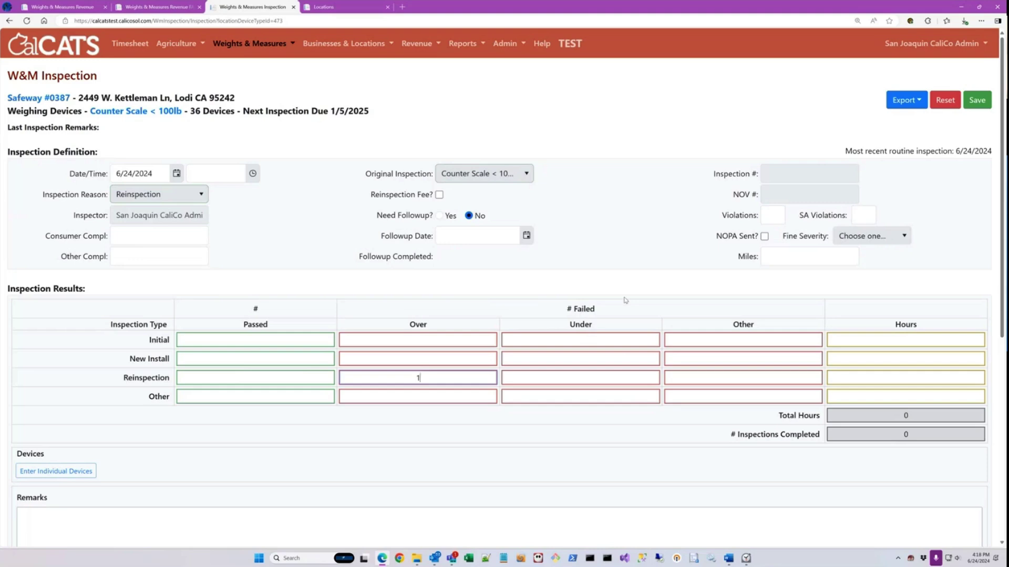
{"action": "left_click", "coordinate": [439, 194]}
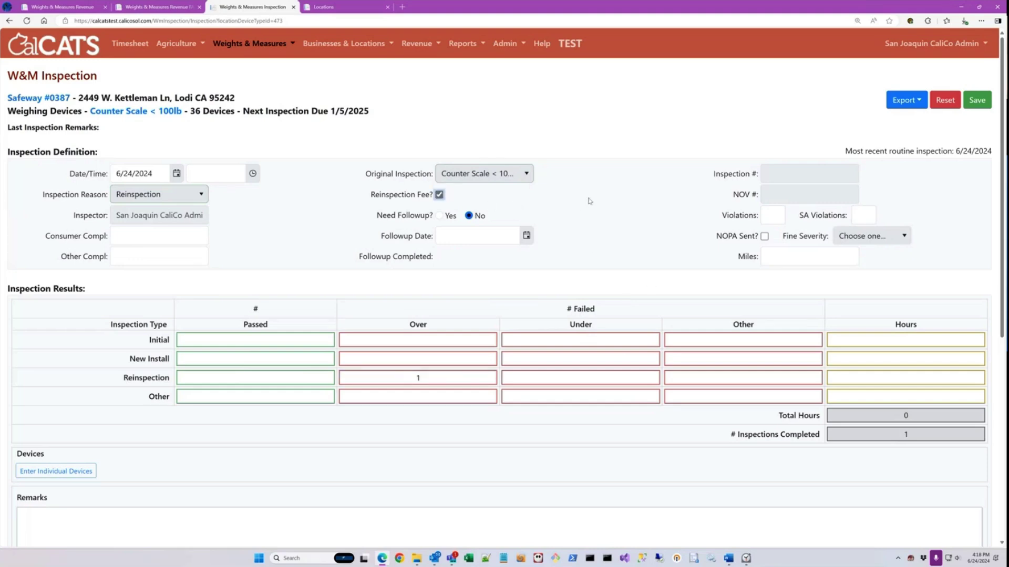
Step: Set the reinspection's violations and SA violations to 0, mark a followup as needed, and save it
{"action": "left_click", "coordinate": [772, 215]}
{"action": "type", "text": "0"}
{"action": "left_click", "coordinate": [853, 215]}
{"action": "type", "text": "0"}
{"action": "left_click", "coordinate": [440, 216]}
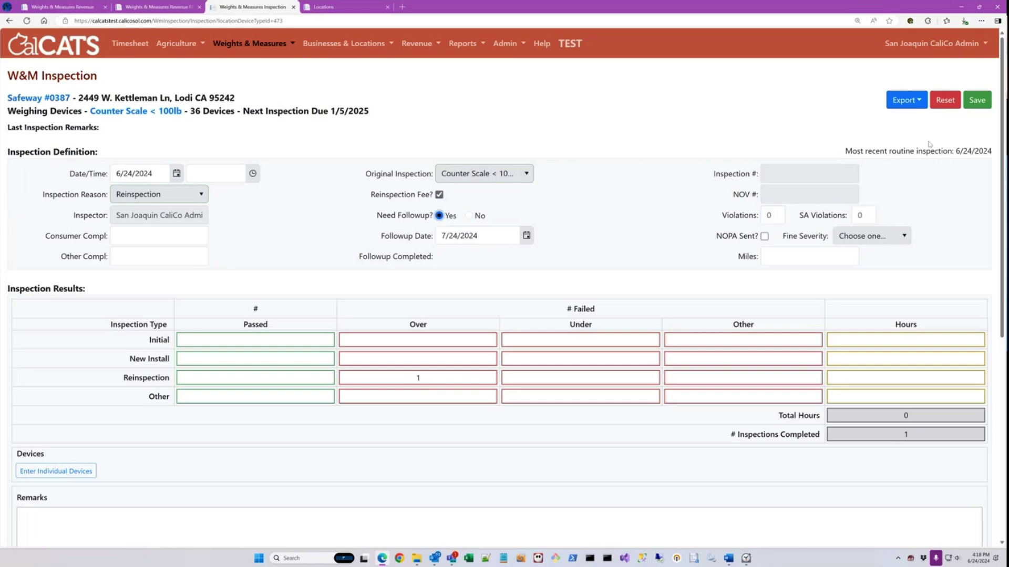
{"action": "left_click", "coordinate": [986, 105]}
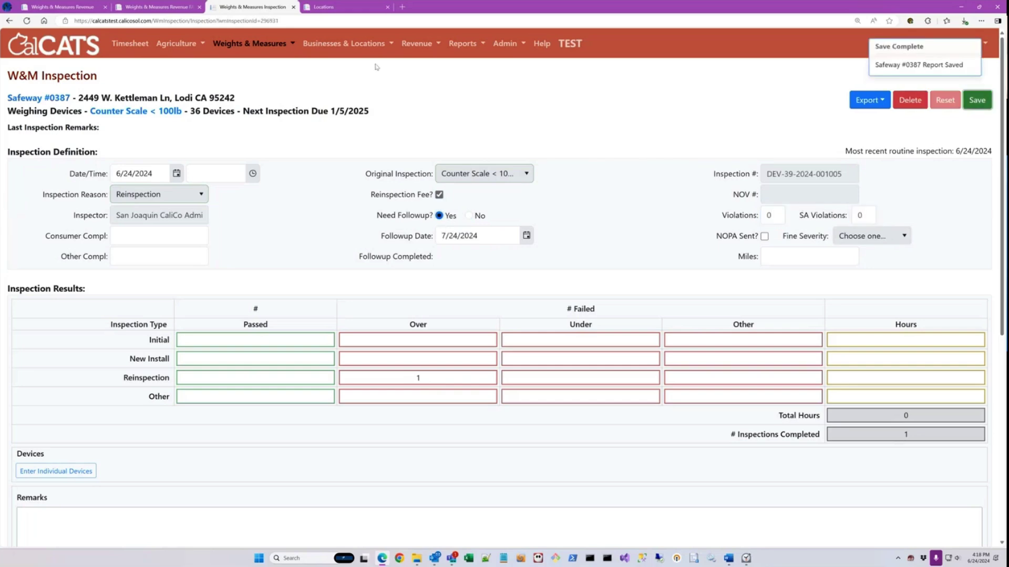
Step: Return to the Weights & Measures ledger, reload it, and select Safeway #0387 as the location
{"action": "left_click", "coordinate": [157, 7]}
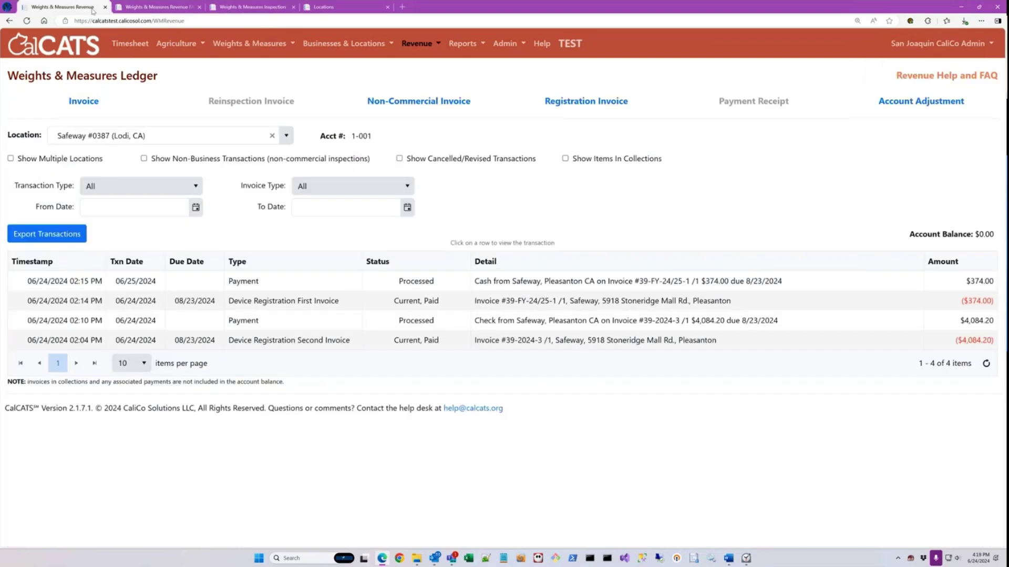
{"action": "left_click_drag", "start_coordinate": [184, 8], "coordinate": [92, 7]}
{"action": "key", "text": "F5"}
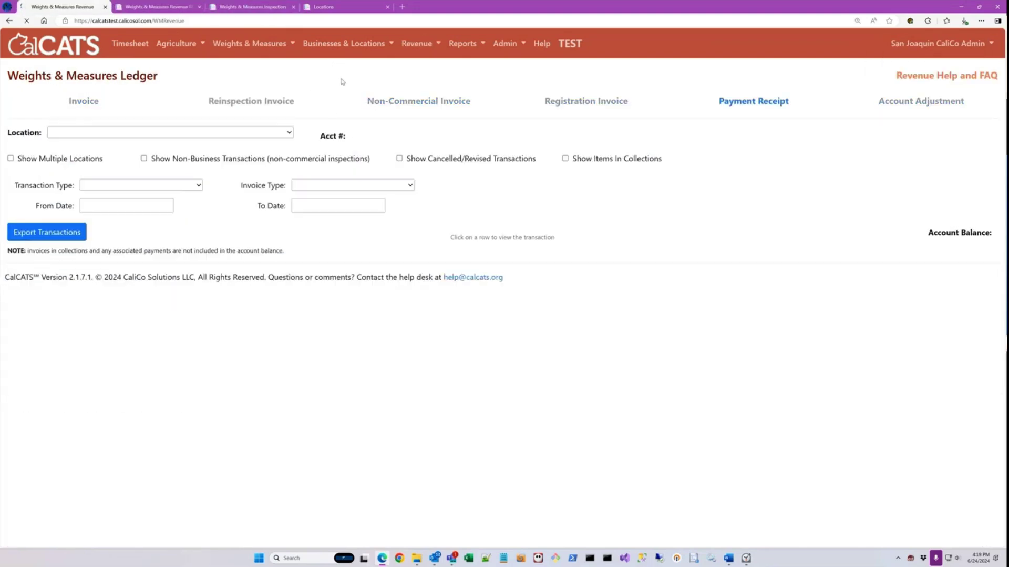
{"action": "type", "text": "sa"}
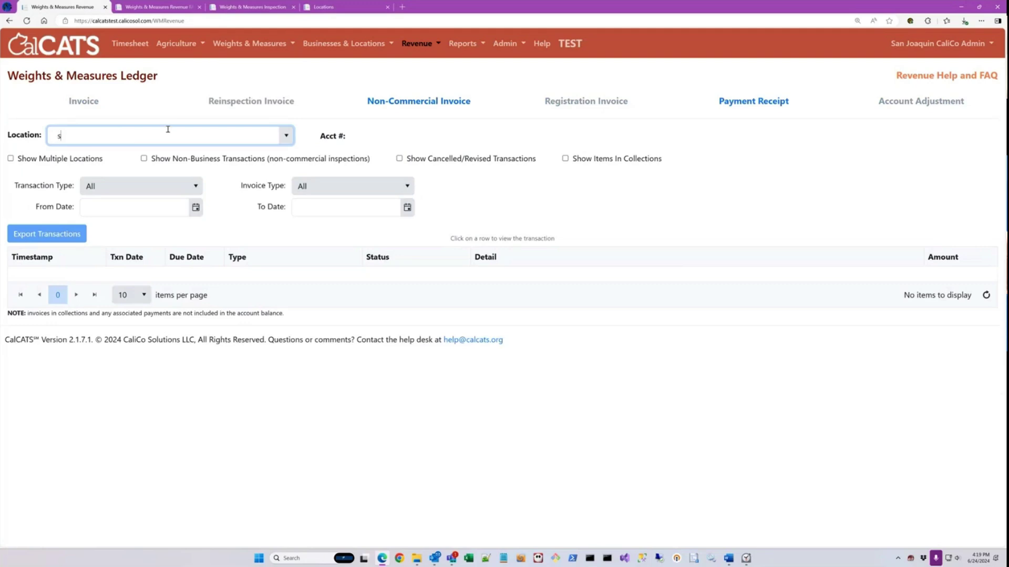
{"action": "type", "text": "fe"}
{"action": "key", "text": "Return"}
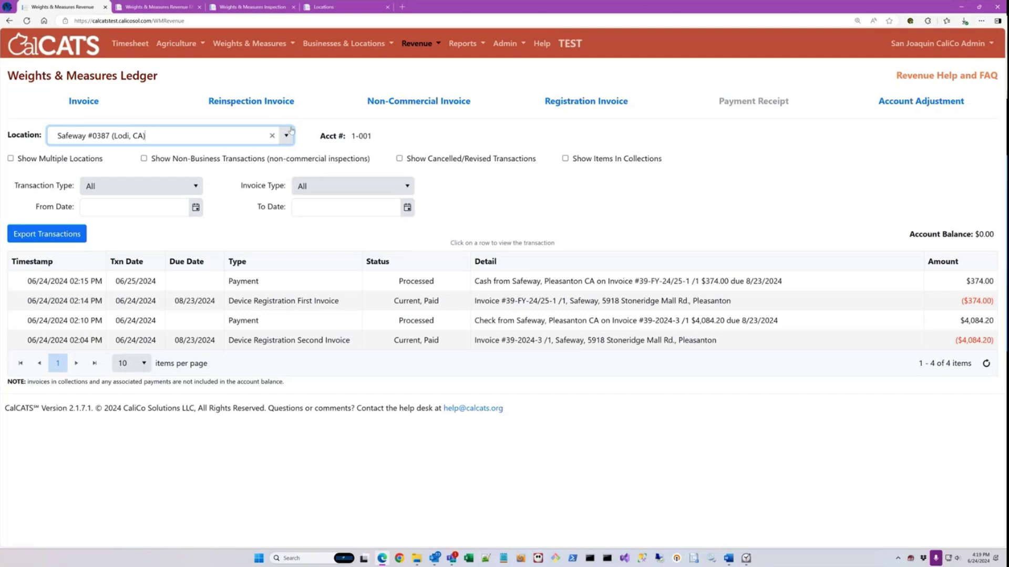
Step: Set up a reinspection invoice with fees version 2 - 2024 Fees and the 06/24/2024 Counter Scale < 100lb inspection, and review its costs
{"action": "left_click", "coordinate": [288, 103]}
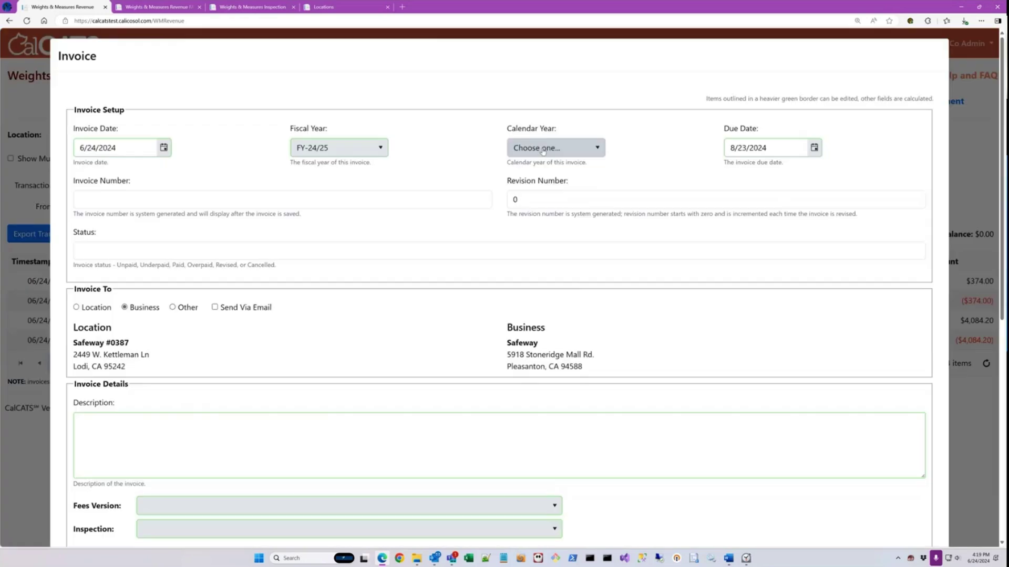
{"action": "scroll", "coordinate": [249, 421], "scroll_direction": "down", "scroll_amount": 2}
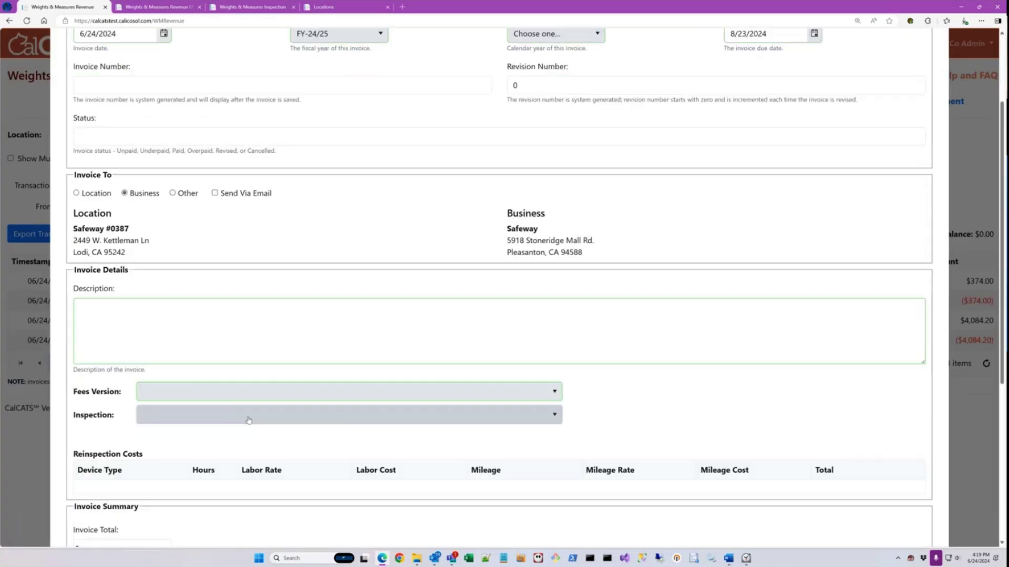
{"action": "left_click", "coordinate": [176, 394]}
{"action": "left_click", "coordinate": [169, 410]}
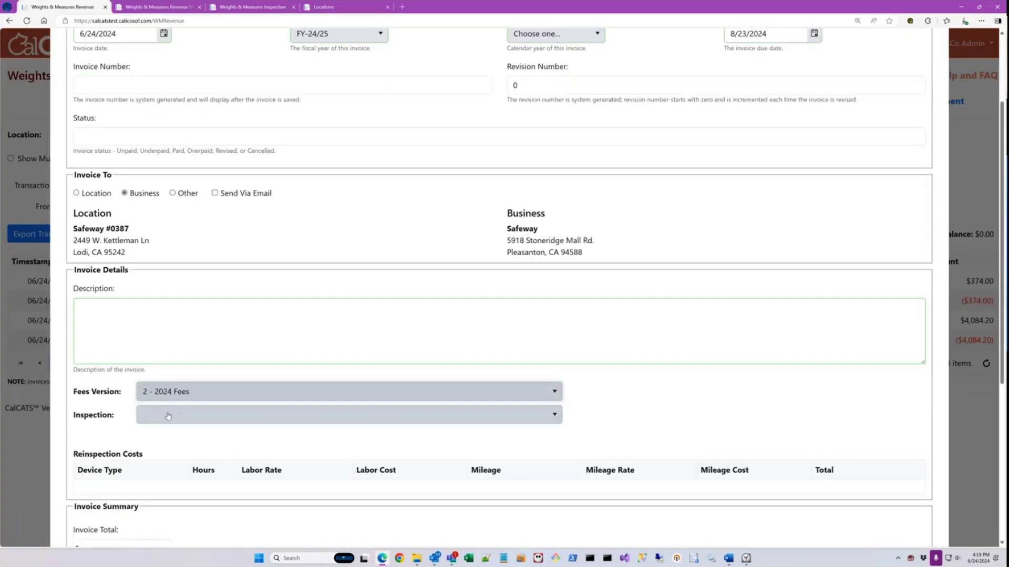
{"action": "left_click", "coordinate": [179, 416]}
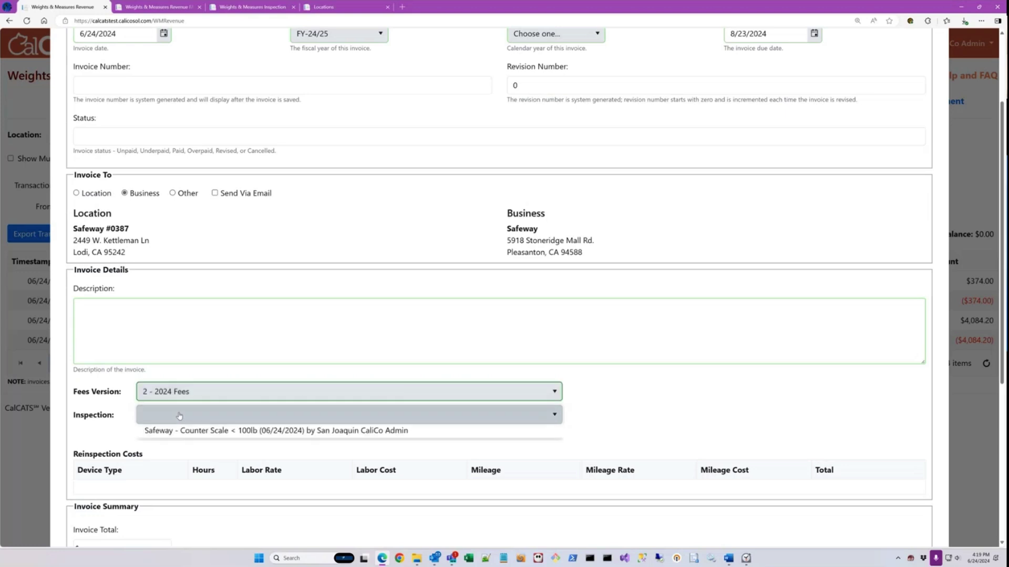
{"action": "left_click", "coordinate": [204, 434]}
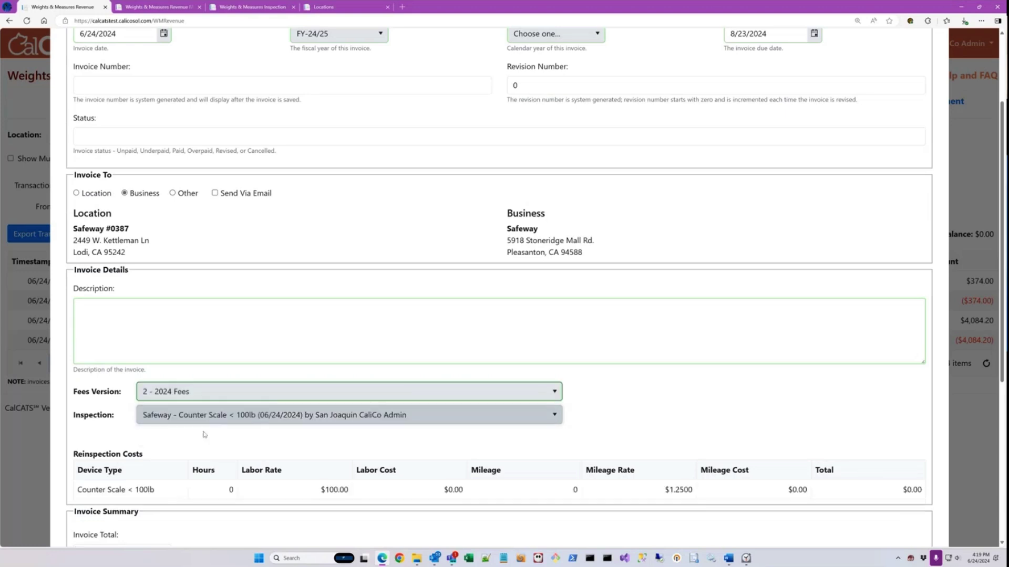
{"action": "scroll", "coordinate": [598, 428], "scroll_direction": "down", "scroll_amount": 2}
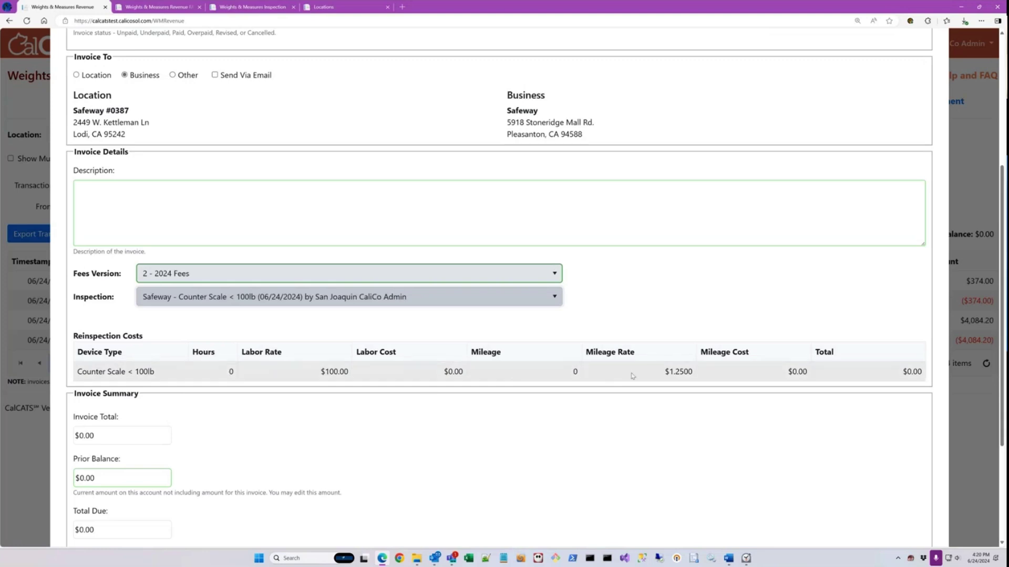
{"action": "scroll", "coordinate": [632, 376], "scroll_direction": "down", "scroll_amount": 1}
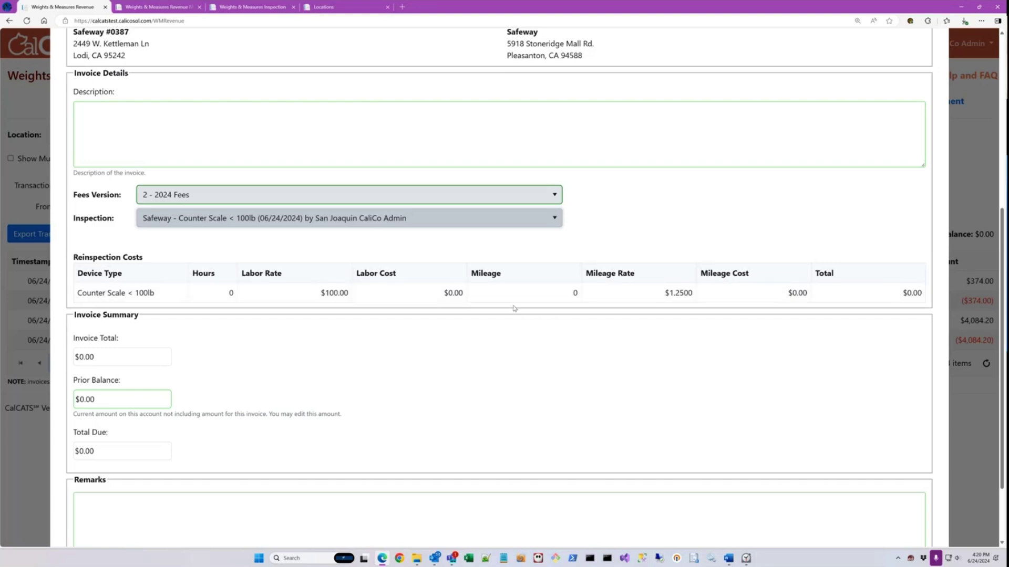
{"action": "scroll", "coordinate": [515, 311], "scroll_direction": "down", "scroll_amount": 3}
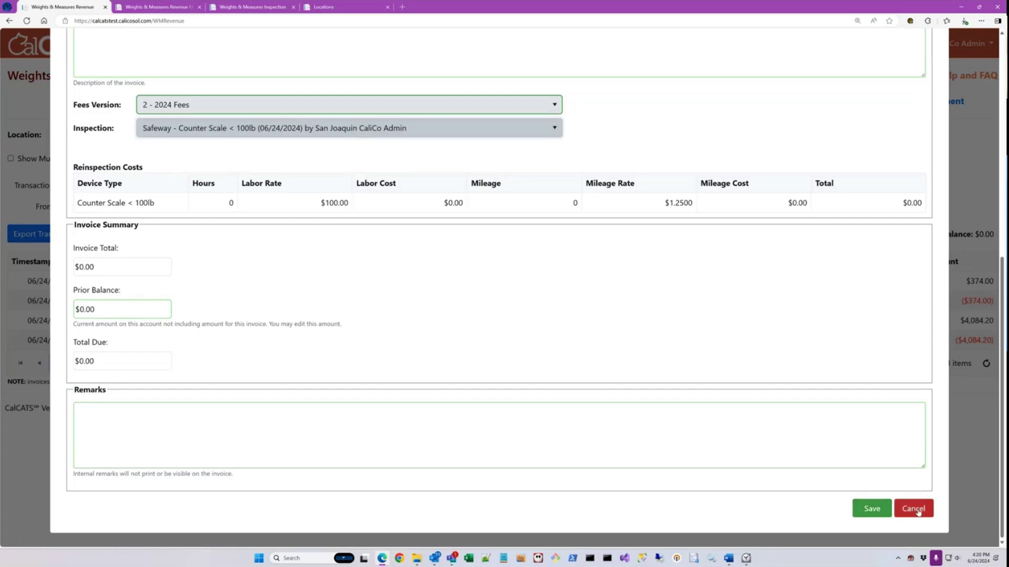
Step: Cancel the reinspection invoice without saving and start a general invoice for Safeway #0387
{"action": "left_click", "coordinate": [917, 509]}
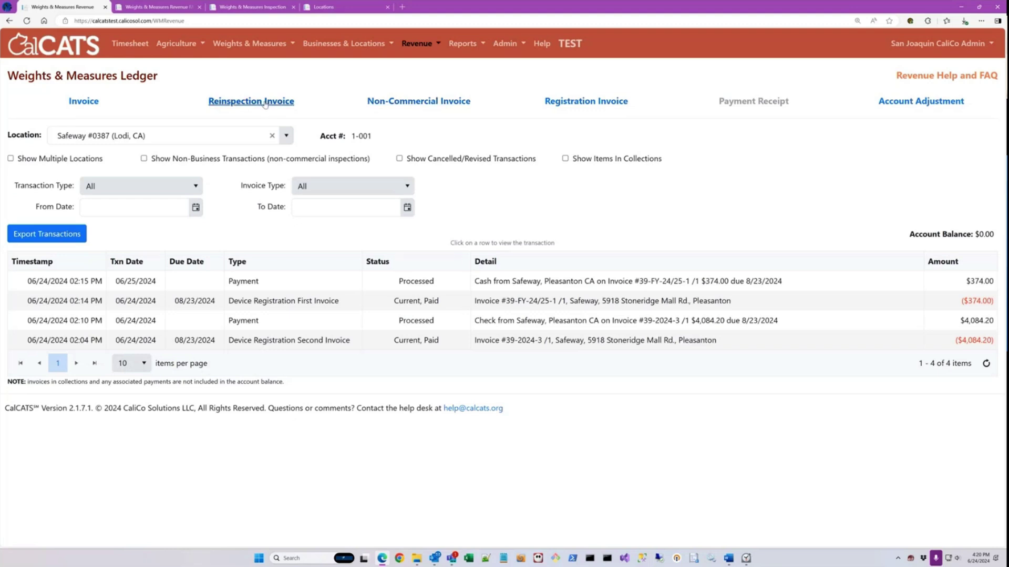
{"action": "left_click", "coordinate": [85, 103]}
{"action": "scroll", "coordinate": [381, 196], "scroll_direction": "down", "scroll_amount": 1}
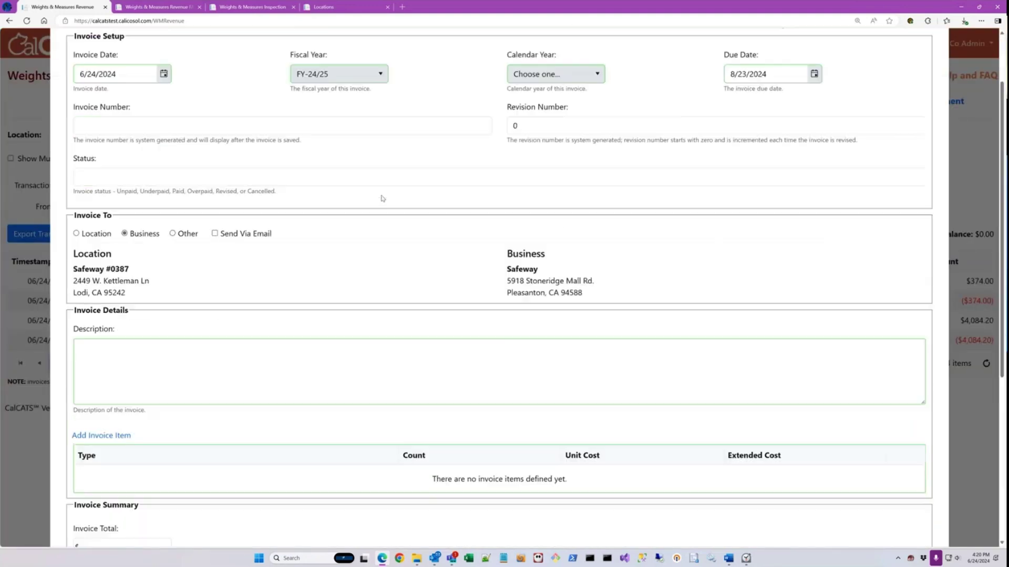
{"action": "scroll", "coordinate": [358, 261], "scroll_direction": "down", "scroll_amount": 1}
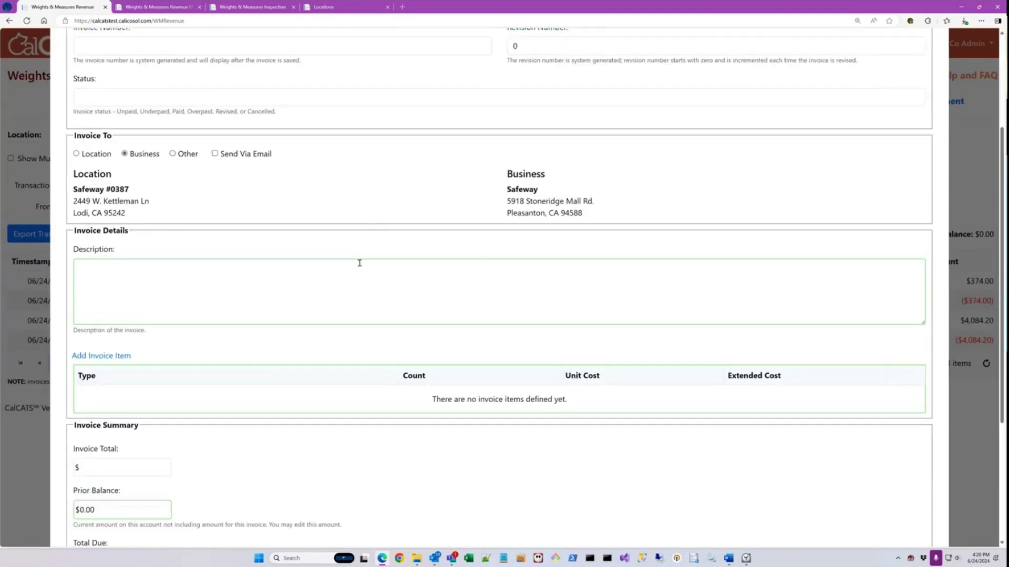
{"action": "scroll", "coordinate": [135, 329], "scroll_direction": "down", "scroll_amount": 2}
Step: Add a Taxi Missed Appointment item to the invoice with a count of 1 and a unit cost of $65
{"action": "left_click", "coordinate": [116, 238]}
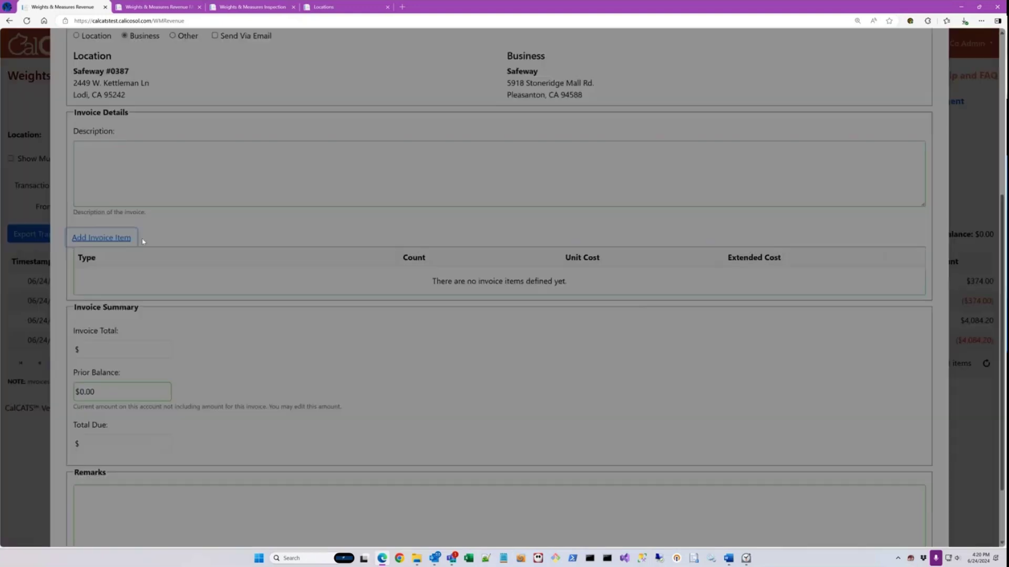
{"action": "left_click", "coordinate": [351, 110]}
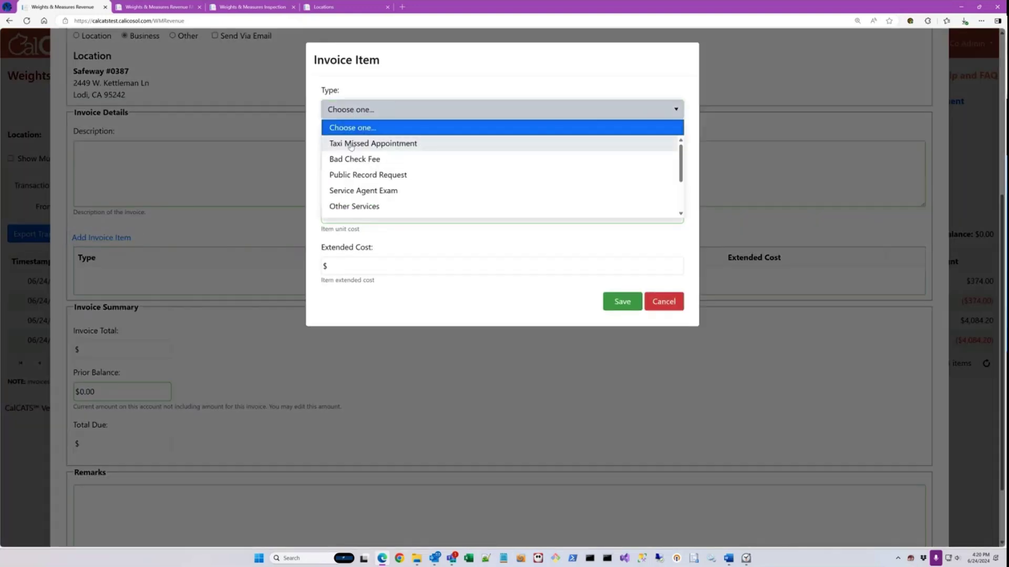
{"action": "left_click", "coordinate": [348, 145]}
{"action": "left_click", "coordinate": [352, 158]}
{"action": "left_click", "coordinate": [348, 215]}
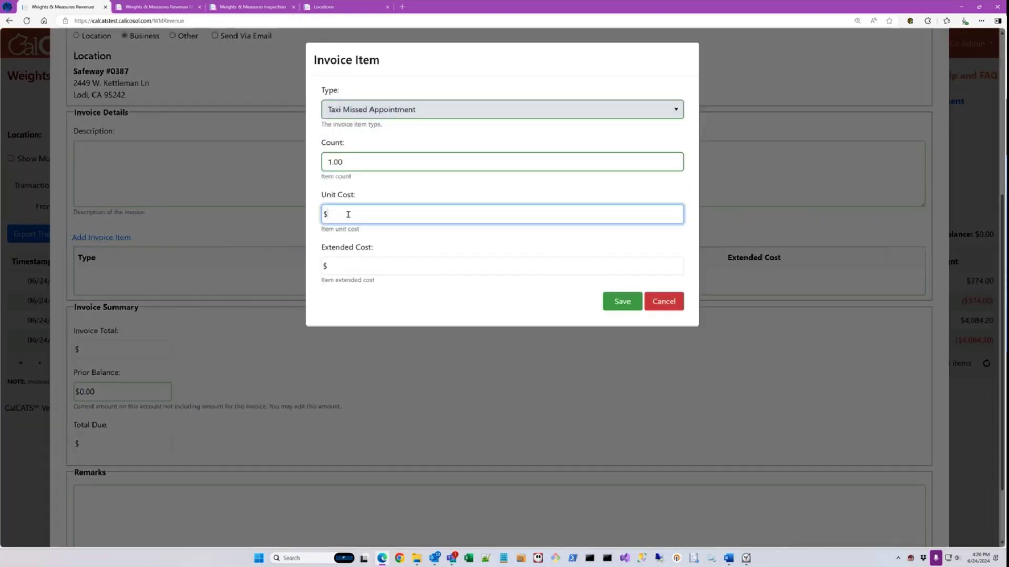
{"action": "type", "text": "65"}
{"action": "key", "text": "Tab"}
{"action": "left_click", "coordinate": [621, 301]}
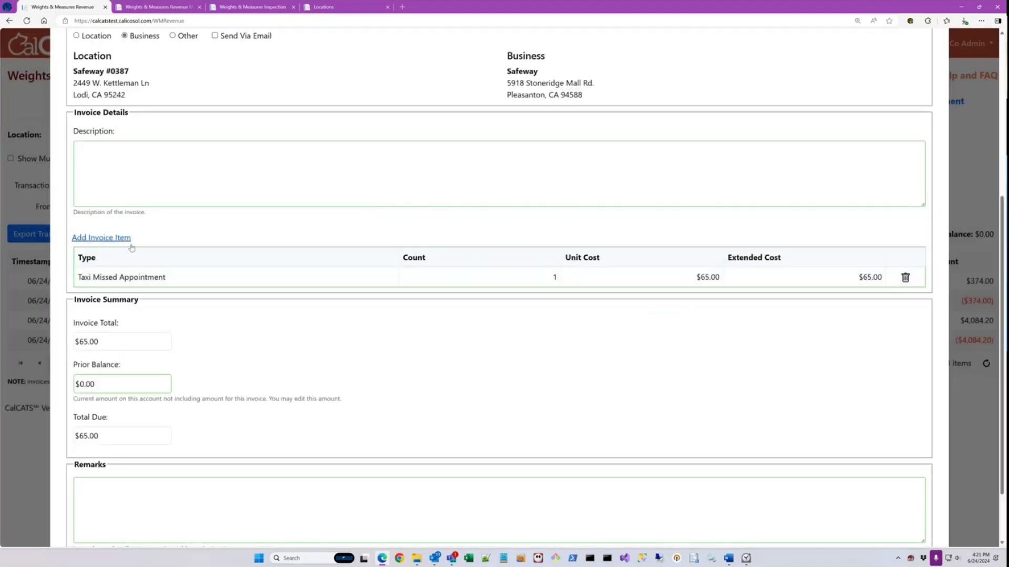
Step: Add an Other Services item to the invoice with a count of 1 and a unit cost of $100
{"action": "left_click", "coordinate": [128, 240]}
{"action": "left_click", "coordinate": [363, 110]}
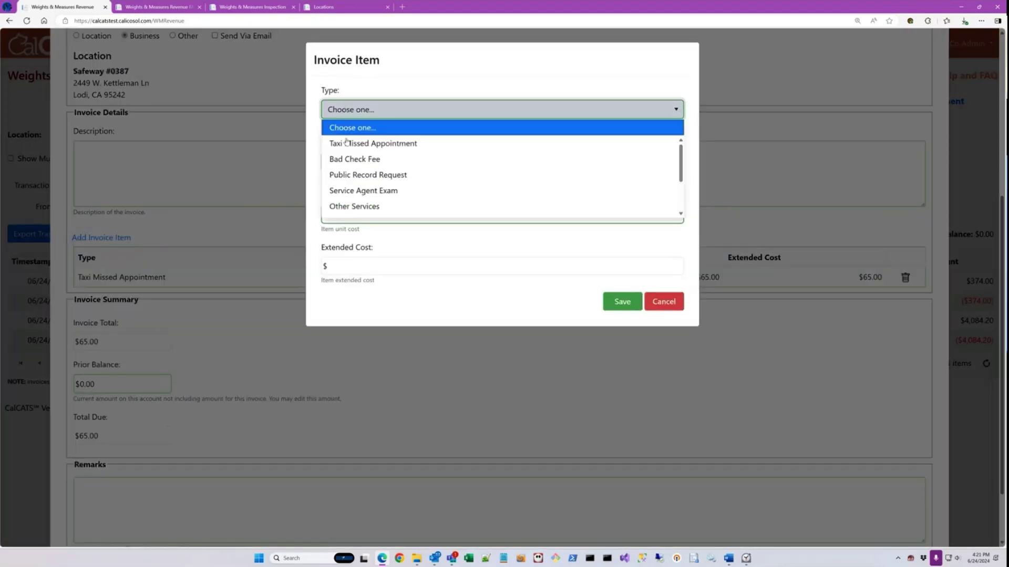
{"action": "left_click", "coordinate": [355, 206]}
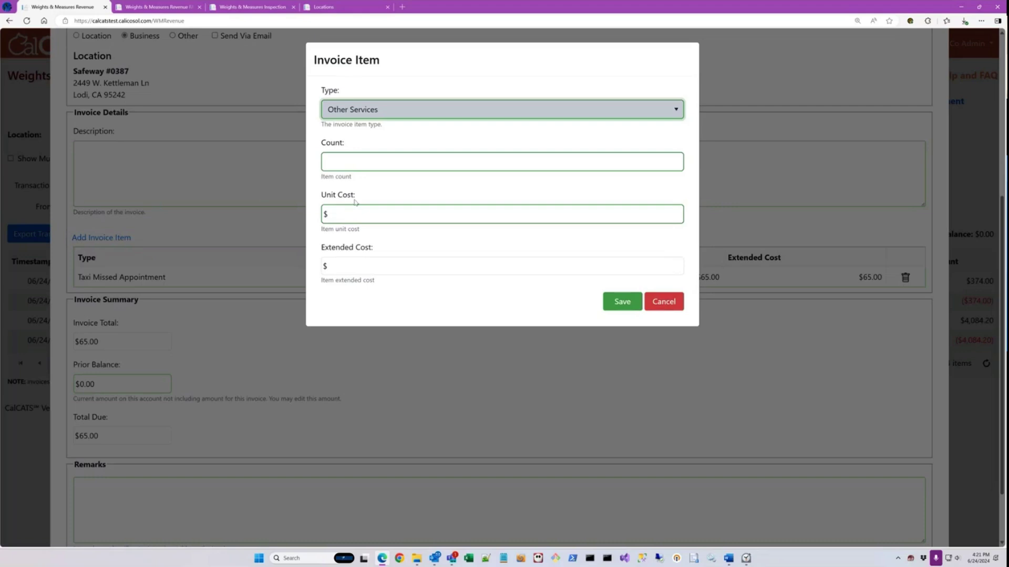
{"action": "left_click", "coordinate": [352, 163]}
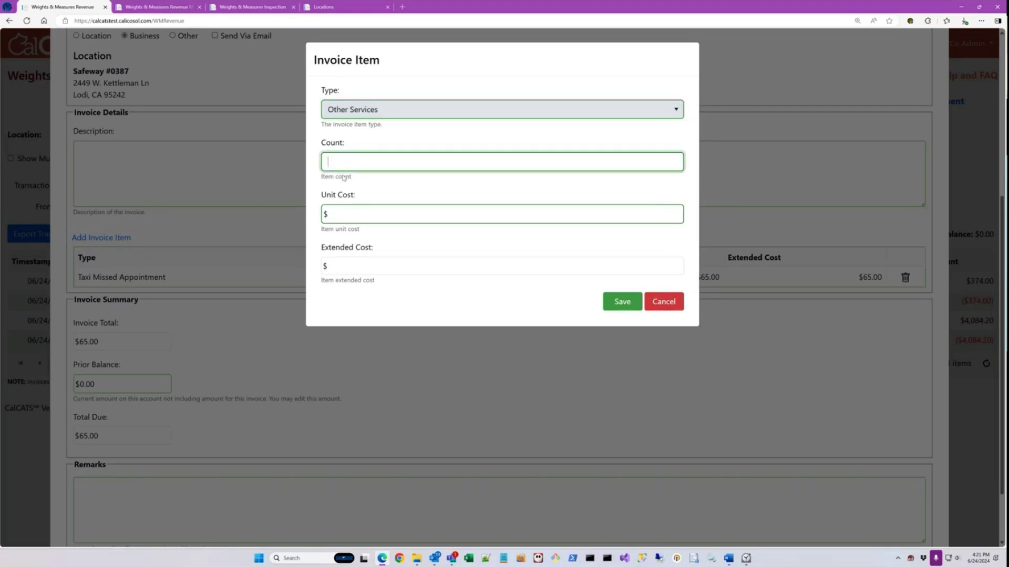
{"action": "type", "text": "1"}
{"action": "left_click", "coordinate": [344, 214]}
{"action": "type", "text": "100"}
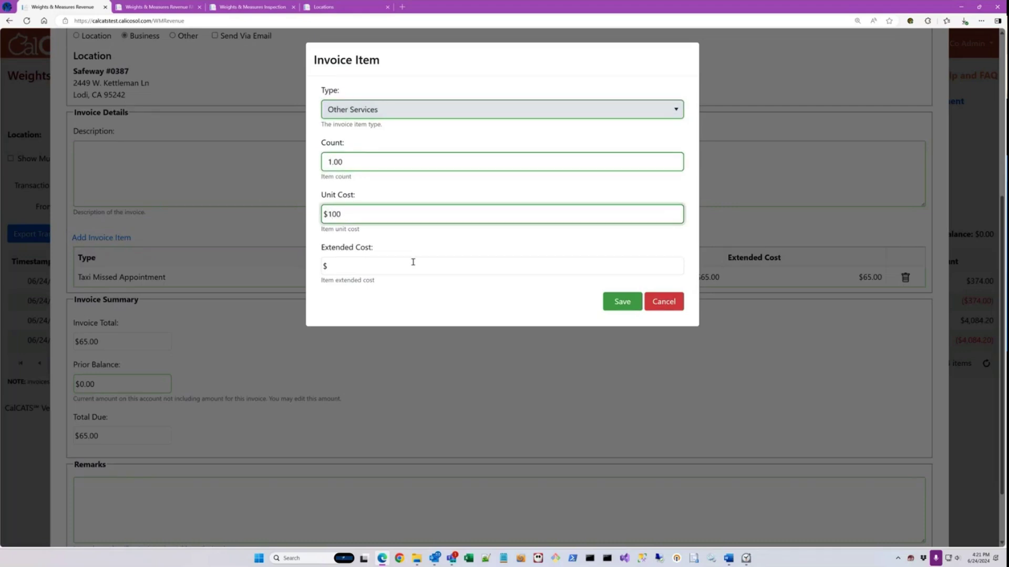
{"action": "left_click", "coordinate": [620, 301]}
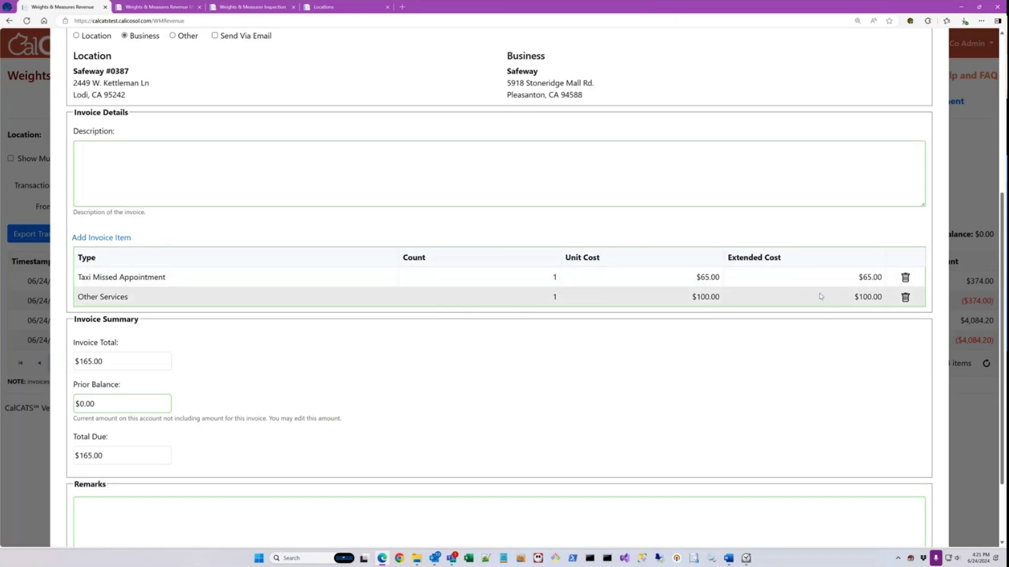
Step: Review the invoice's setup, items and summary, and cancel it without saving
{"action": "scroll", "coordinate": [812, 295], "scroll_direction": "down", "scroll_amount": 3}
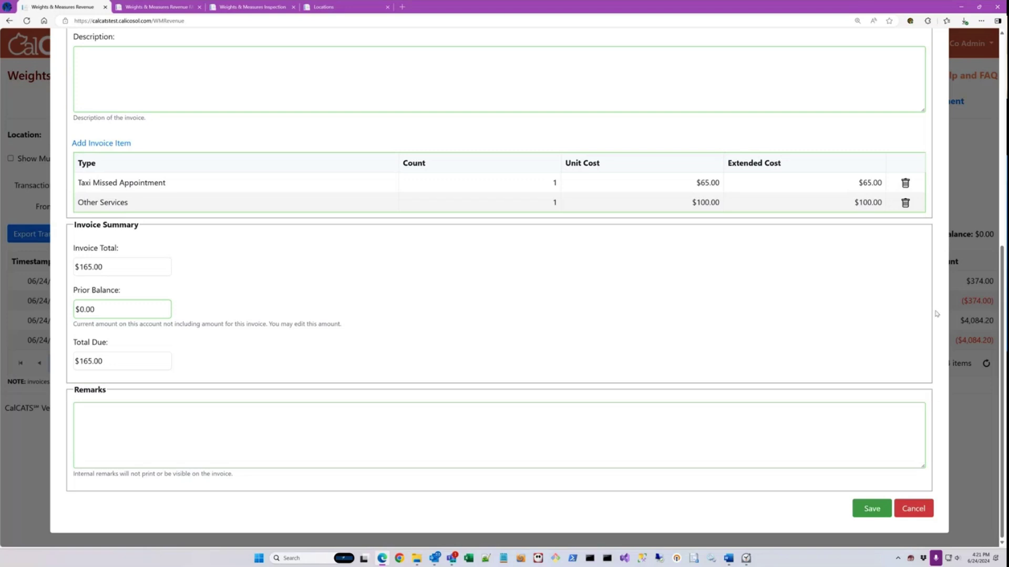
{"action": "scroll", "coordinate": [937, 312], "scroll_direction": "up", "scroll_amount": 5}
{"action": "scroll", "coordinate": [937, 315], "scroll_direction": "up", "scroll_amount": 2}
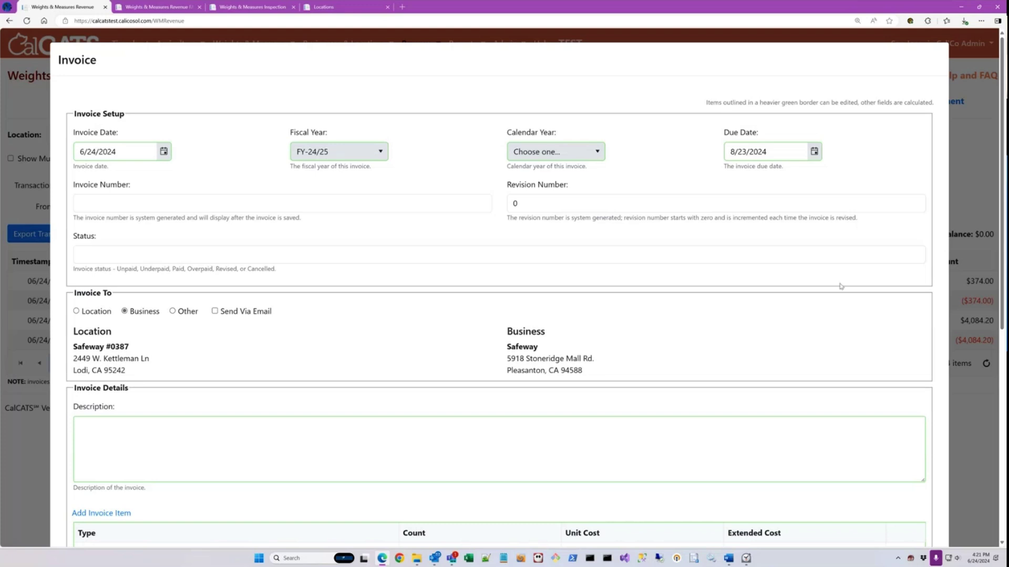
{"action": "scroll", "coordinate": [845, 297], "scroll_direction": "down", "scroll_amount": 7}
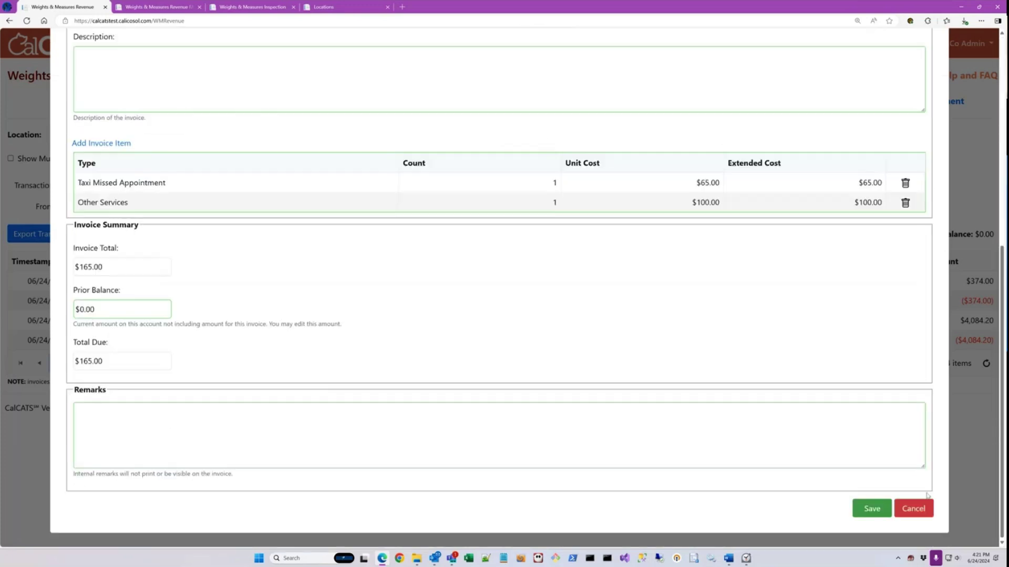
{"action": "left_click", "coordinate": [923, 509]}
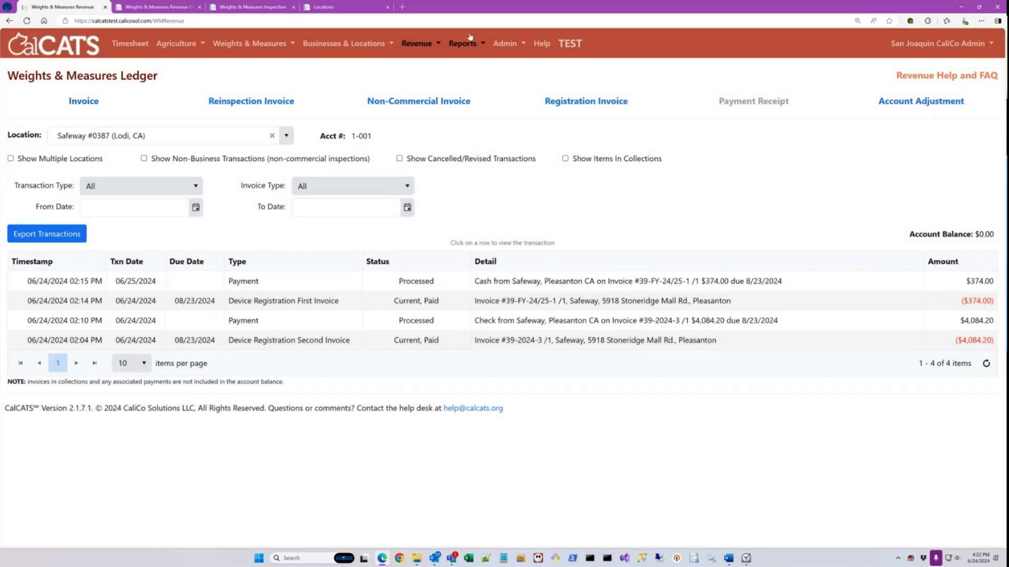
Step: Open the county administration's Weights & Measures invoice item types to examine the configured list
{"action": "left_click", "coordinate": [335, 4]}
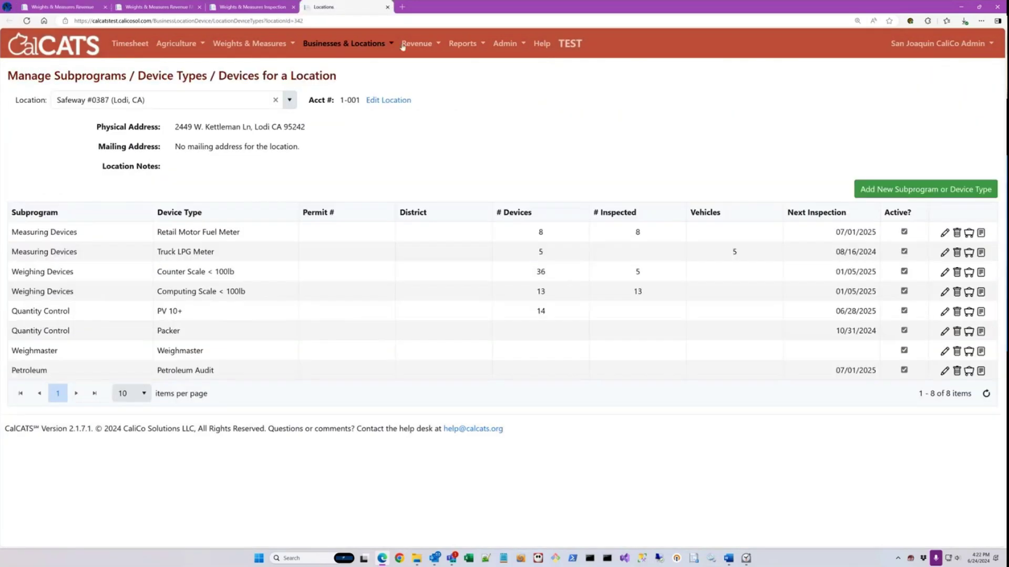
{"action": "left_click", "coordinate": [502, 46]}
{"action": "left_click", "coordinate": [520, 144]}
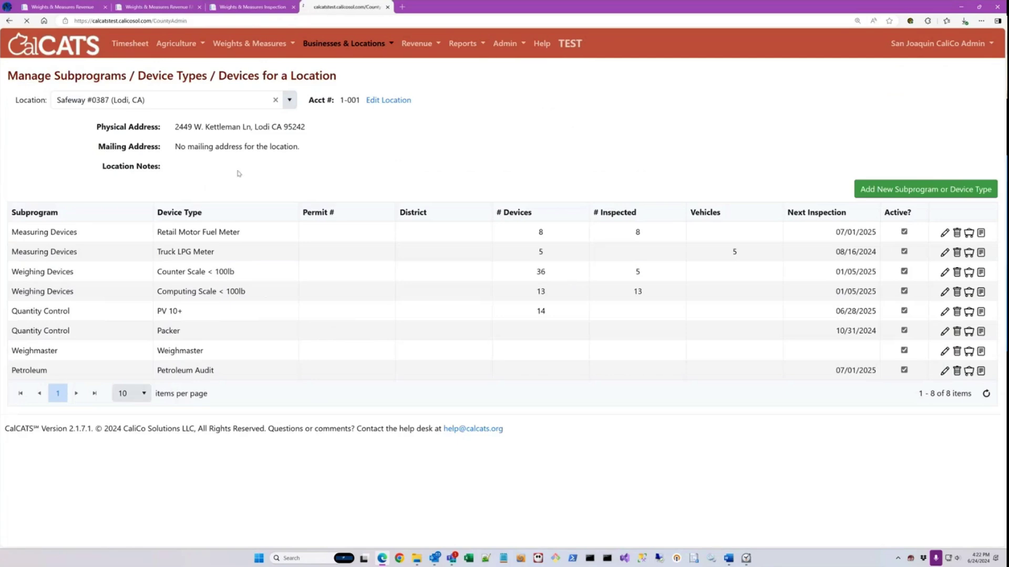
{"action": "scroll", "coordinate": [65, 481], "scroll_direction": "down", "scroll_amount": 1}
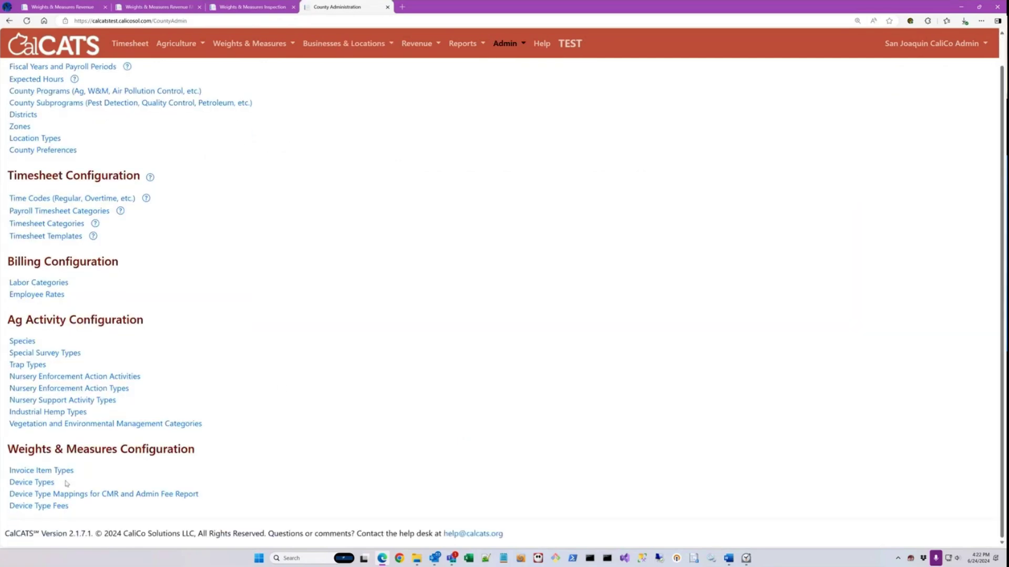
{"action": "left_click", "coordinate": [43, 473]}
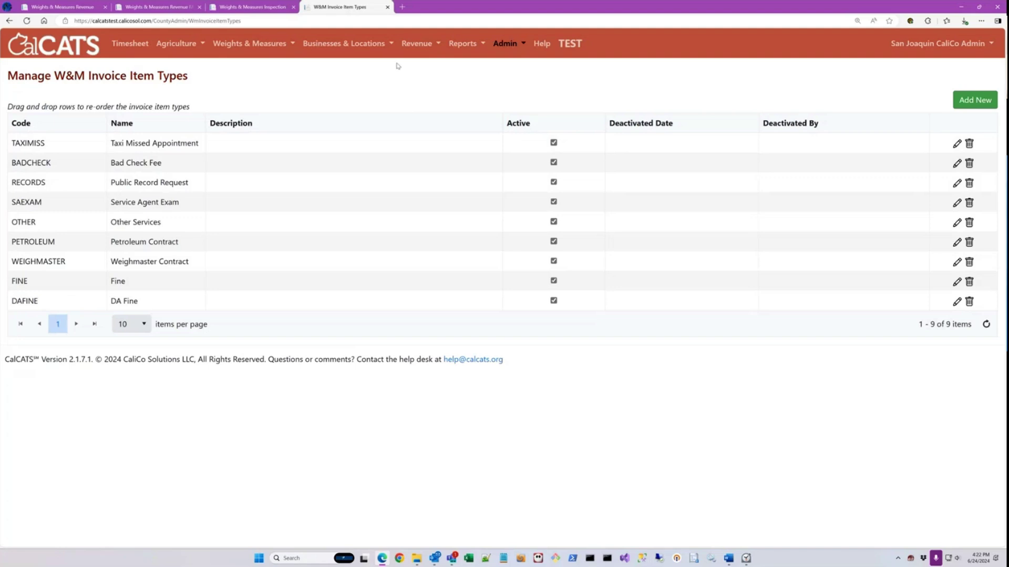
Step: Close the invoice item types page, the inspection page and the second revenue page, keeping the Weights & Measures ledger open
{"action": "left_click", "coordinate": [387, 8]}
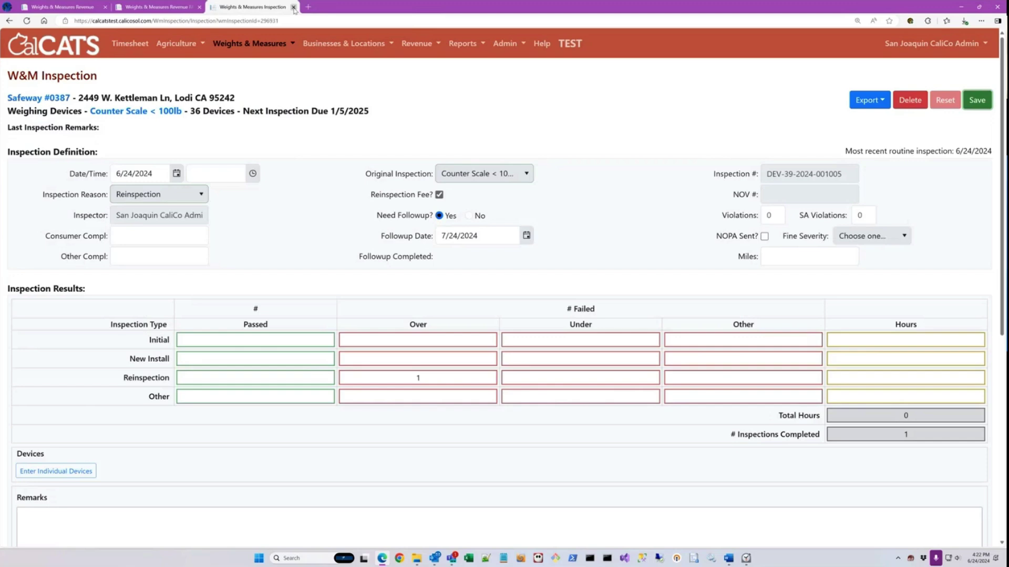
{"action": "left_click", "coordinate": [294, 7]}
{"action": "left_click", "coordinate": [199, 7]}
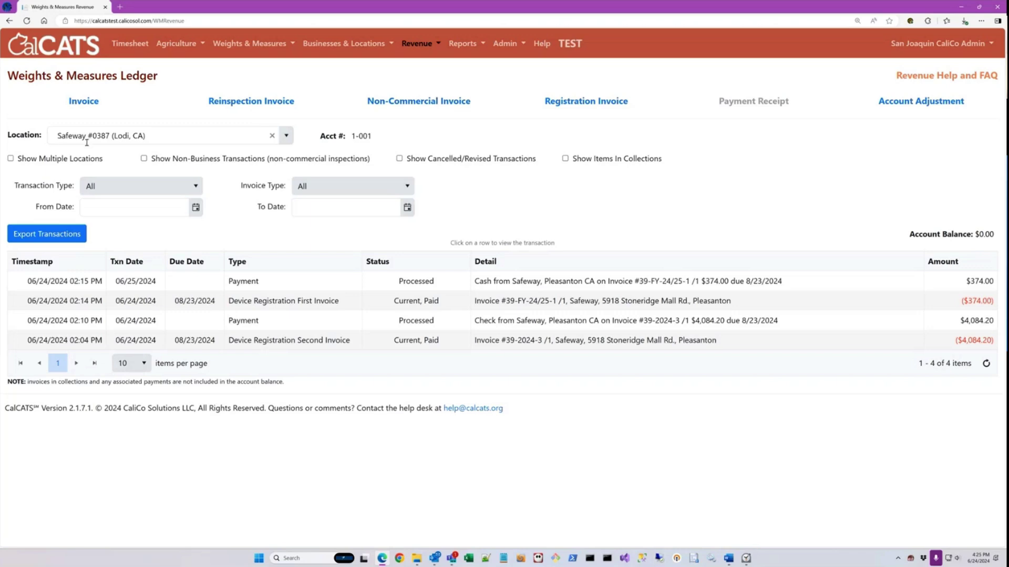
Step: Clear the ledger's location, start a non-commercial invoice, and review its setup and recipient fields
{"action": "left_click", "coordinate": [272, 136]}
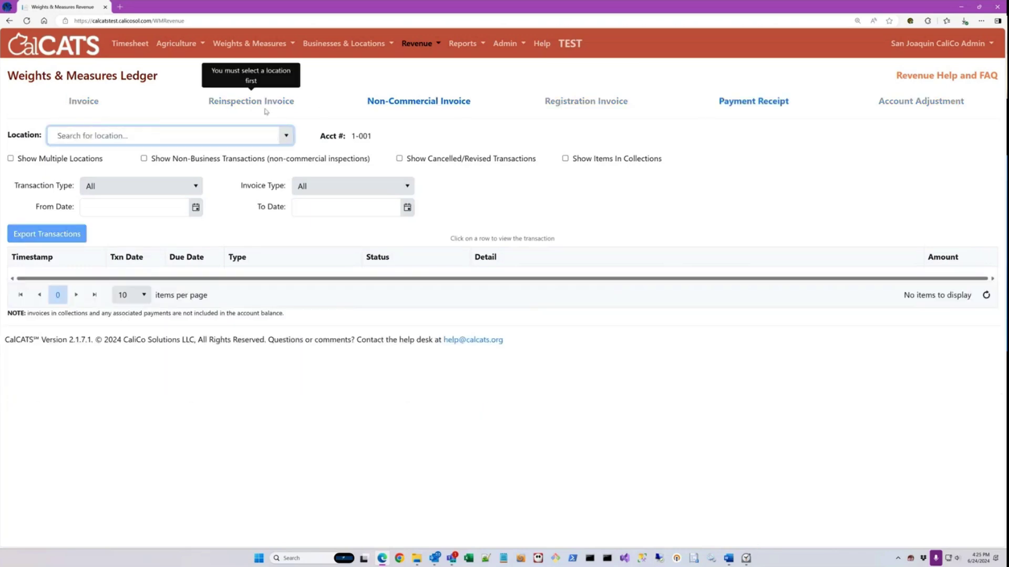
{"action": "left_click", "coordinate": [425, 104]}
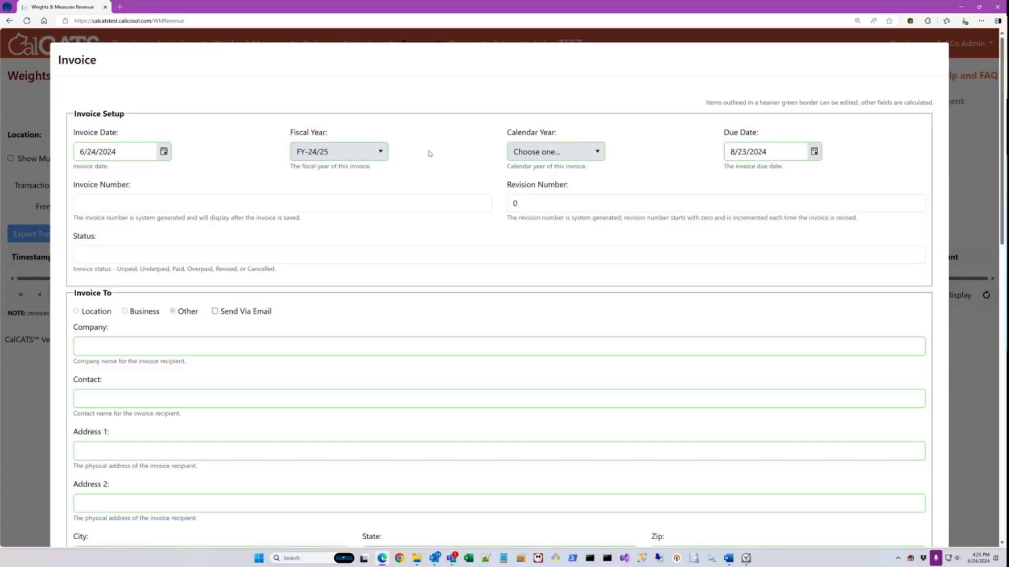
{"action": "scroll", "coordinate": [189, 160], "scroll_direction": "down", "scroll_amount": 2}
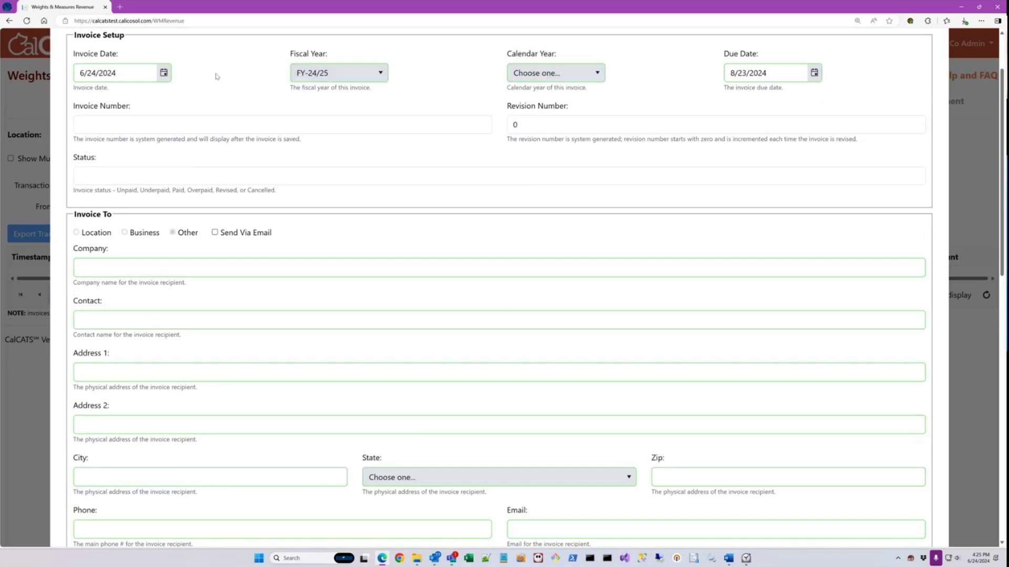
{"action": "scroll", "coordinate": [545, 172], "scroll_direction": "down", "scroll_amount": 3}
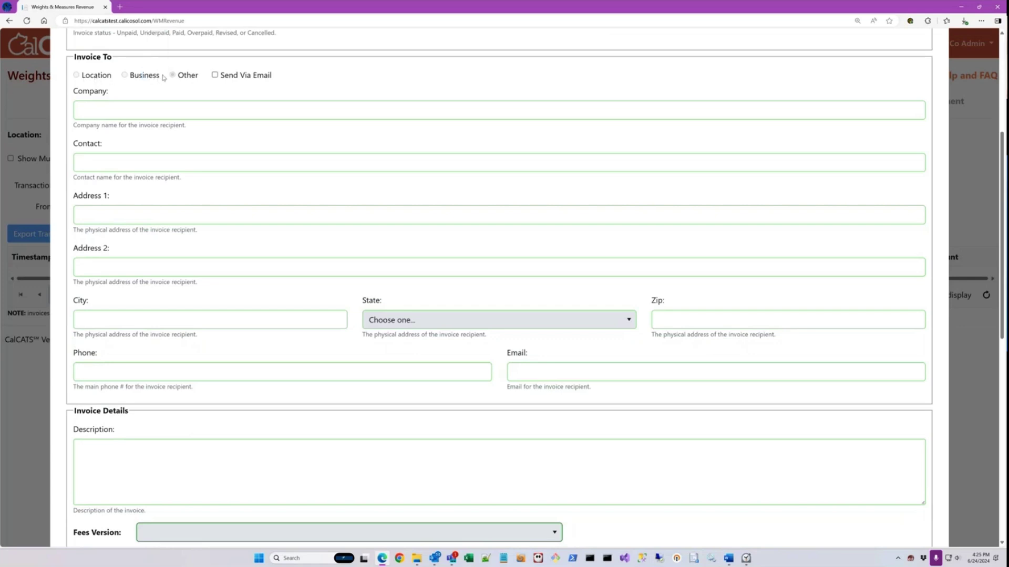
{"action": "left_click", "coordinate": [151, 106]}
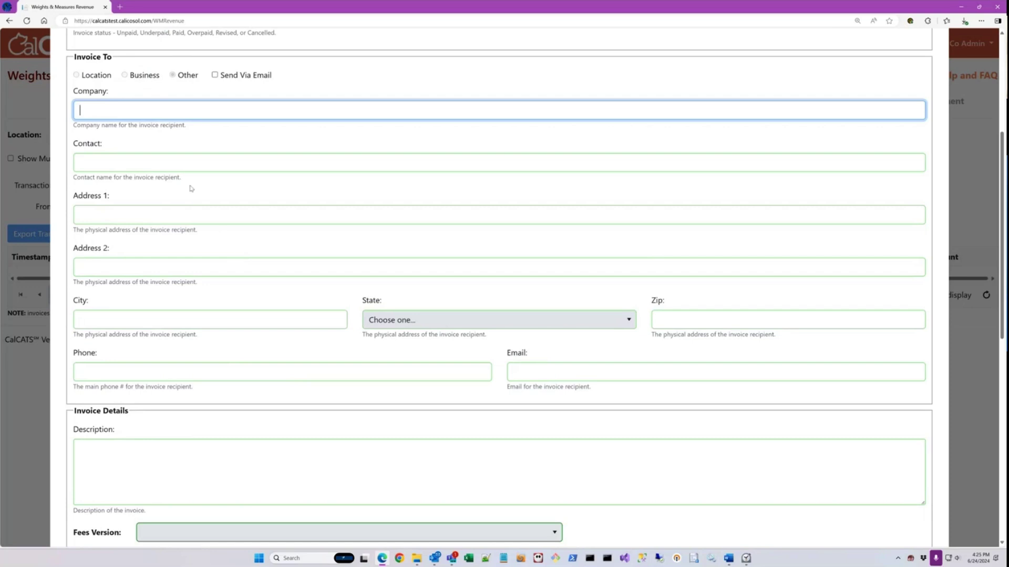
Step: Set the non-commercial invoice's fees version to 2 - 2024 Fees
{"action": "scroll", "coordinate": [194, 207], "scroll_direction": "down", "scroll_amount": 3}
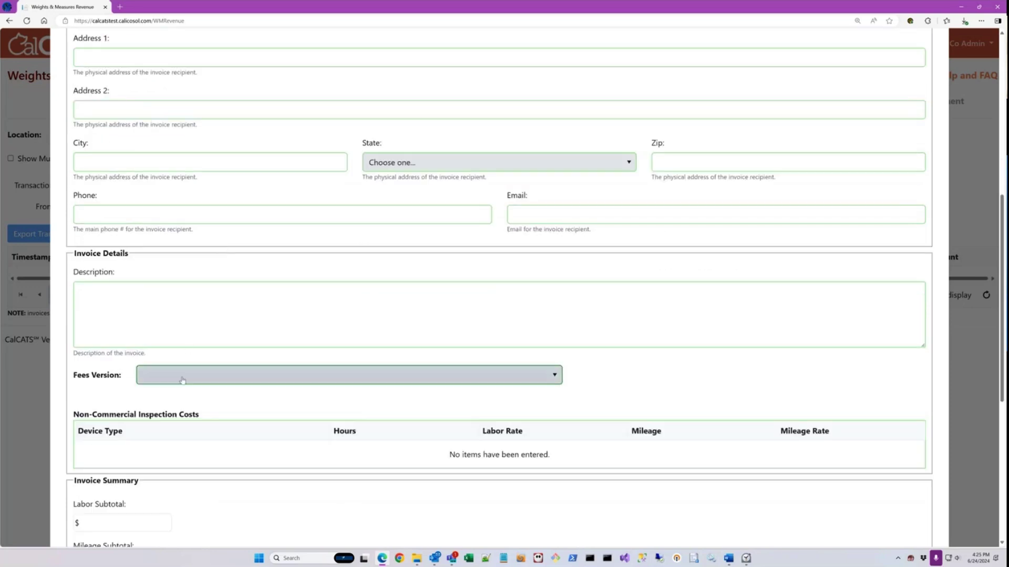
{"action": "left_click", "coordinate": [176, 375]}
{"action": "left_click", "coordinate": [178, 393]}
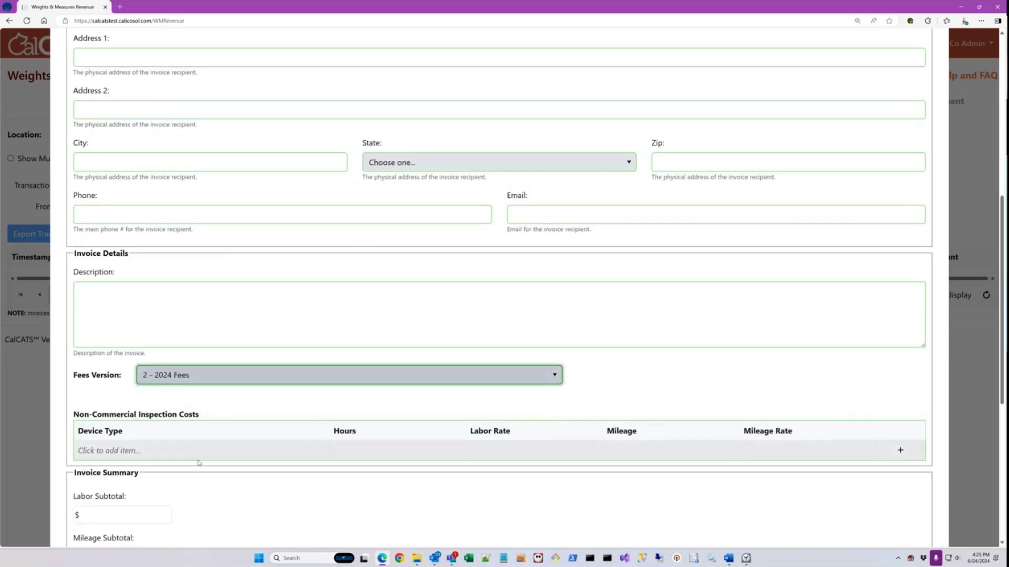
Step: Start a non-commercial inspection cost item with Counter Scale < 100lb as the device type
{"action": "scroll", "coordinate": [503, 458], "scroll_direction": "down", "scroll_amount": 3}
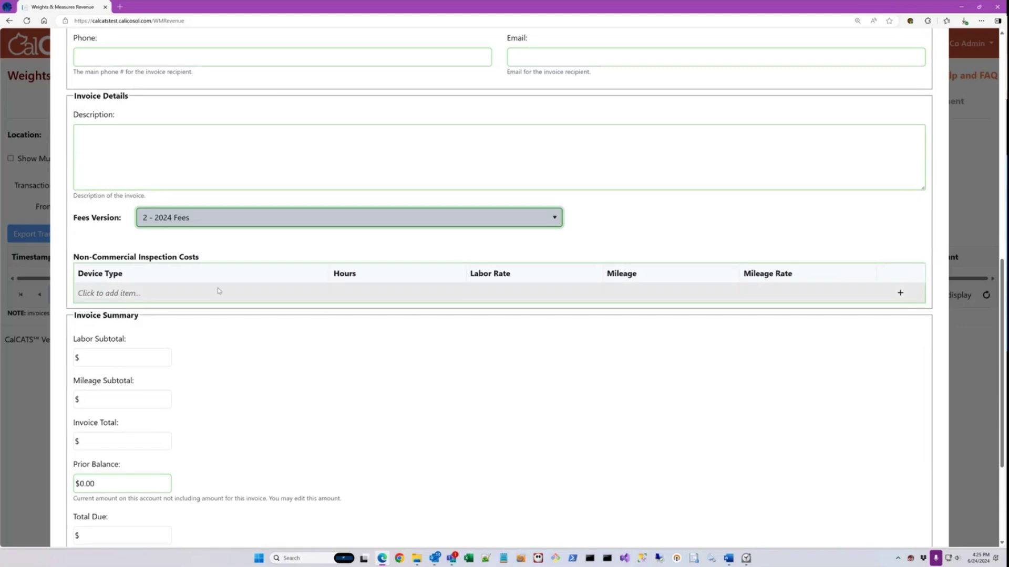
{"action": "left_click", "coordinate": [135, 294]}
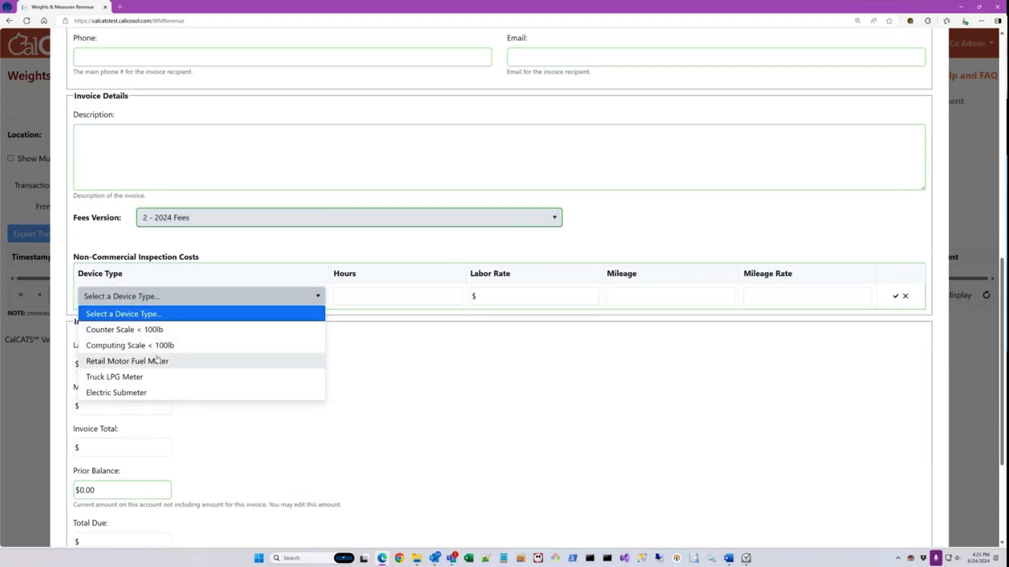
{"action": "scroll", "coordinate": [158, 368], "scroll_direction": "down", "scroll_amount": 2}
{"action": "scroll", "coordinate": [147, 259], "scroll_direction": "up", "scroll_amount": 1}
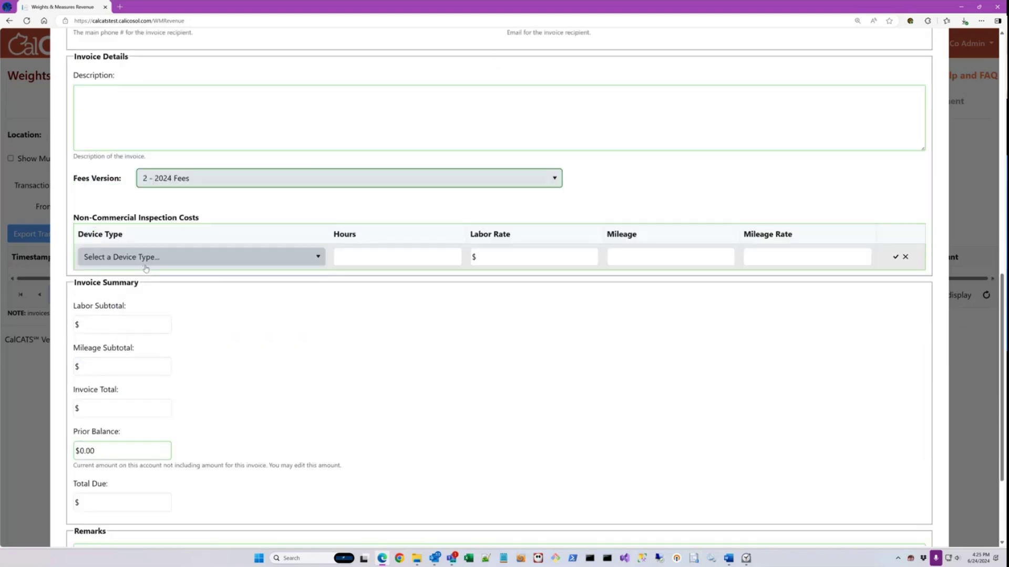
{"action": "left_click", "coordinate": [146, 259]}
{"action": "left_click", "coordinate": [136, 289]}
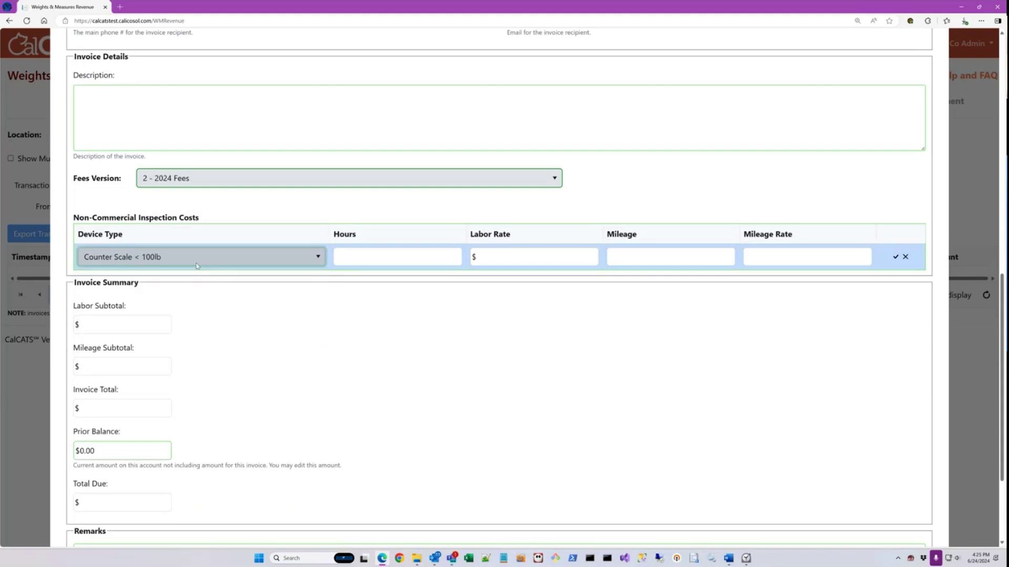
Step: Set the counter scale item to 1 hour at a $100.00 labor rate, leave mileage blank, and accept the row
{"action": "left_click", "coordinate": [376, 256]}
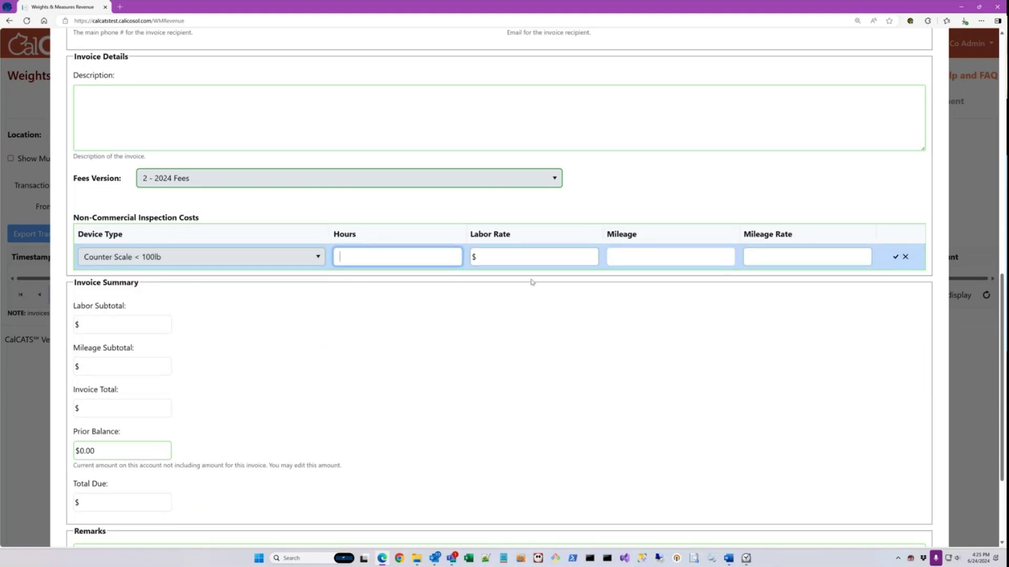
{"action": "type", "text": "1"}
{"action": "left_click", "coordinate": [533, 257]}
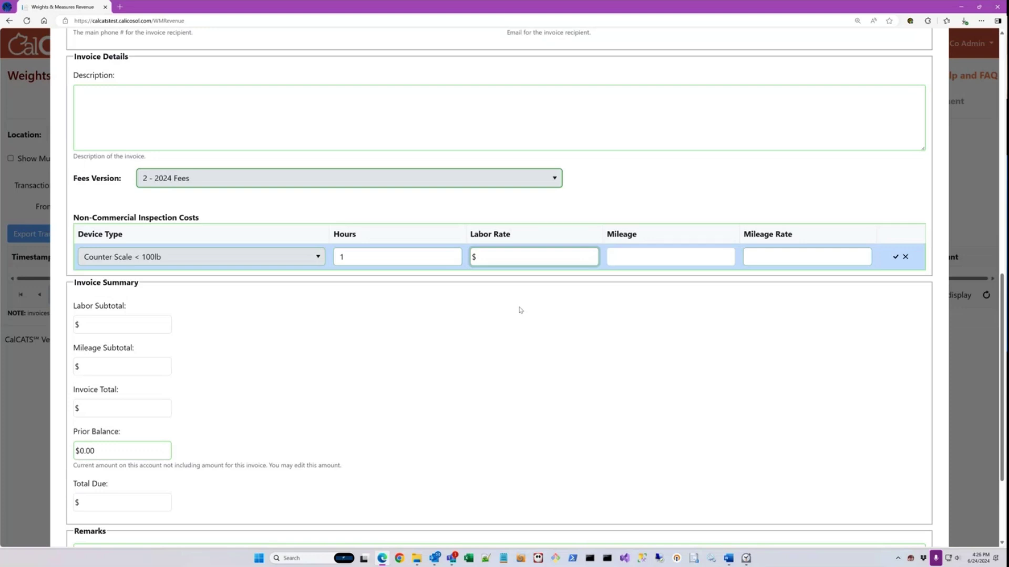
{"action": "type", "text": "100"}
{"action": "key", "text": "Tab"}
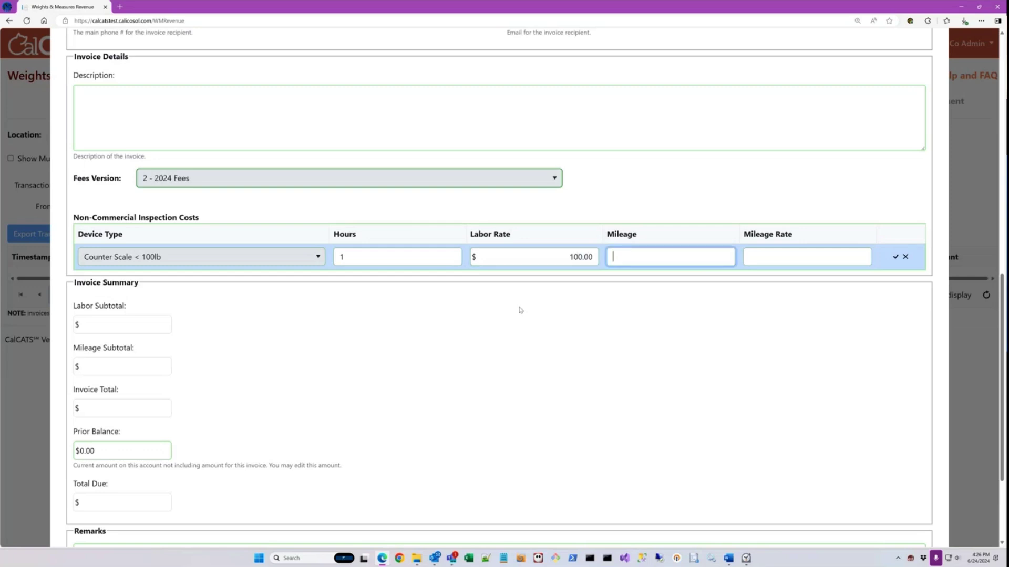
{"action": "left_click", "coordinate": [896, 257]}
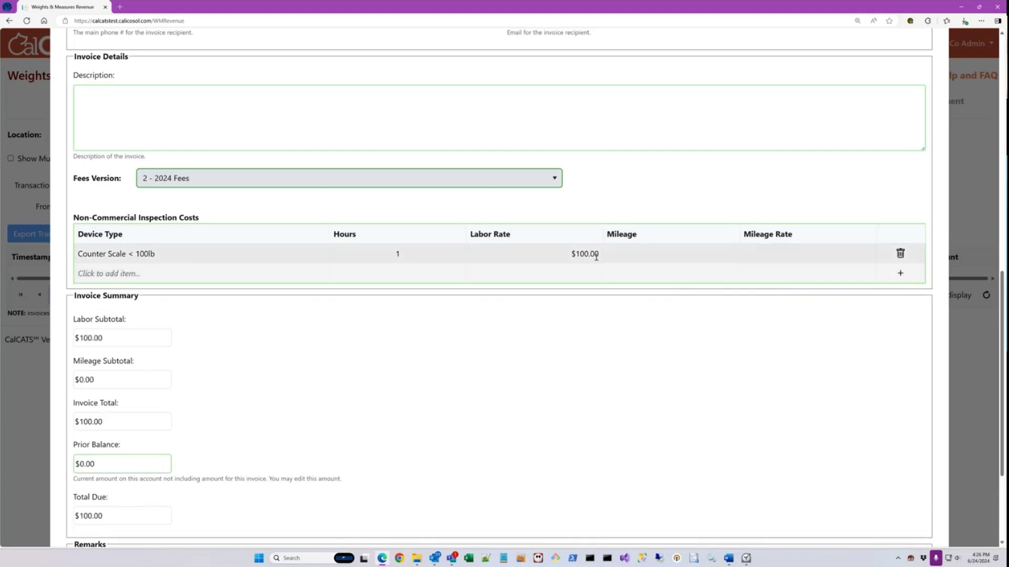
Step: Enter High School as the invoice recipient's company and fill in the contact name and street address, leaving the second address line blank
{"action": "scroll", "coordinate": [452, 320], "scroll_direction": "down", "scroll_amount": 3}
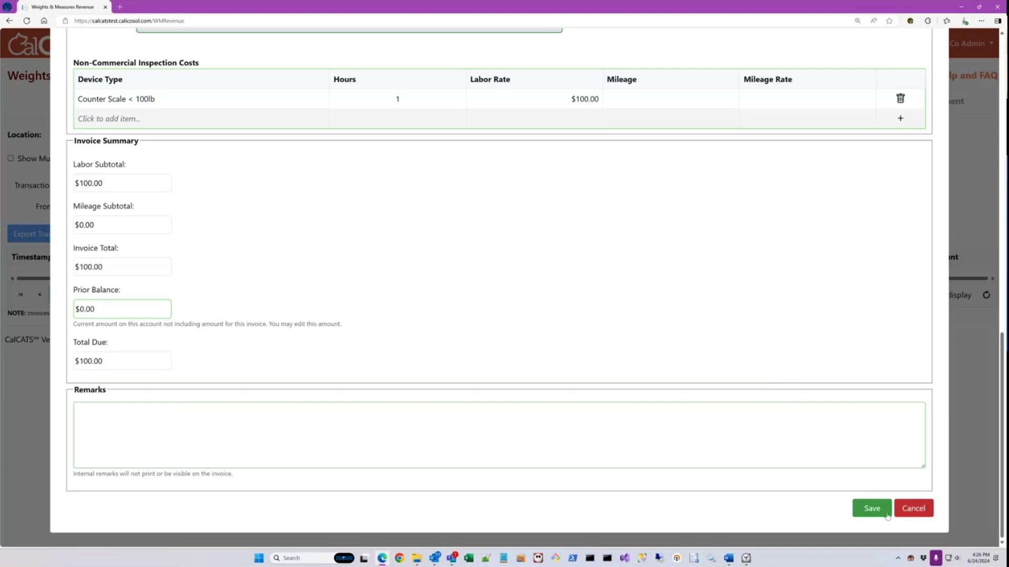
{"action": "scroll", "coordinate": [535, 289], "scroll_direction": "up", "scroll_amount": 1}
{"action": "scroll", "coordinate": [259, 200], "scroll_direction": "up", "scroll_amount": 8}
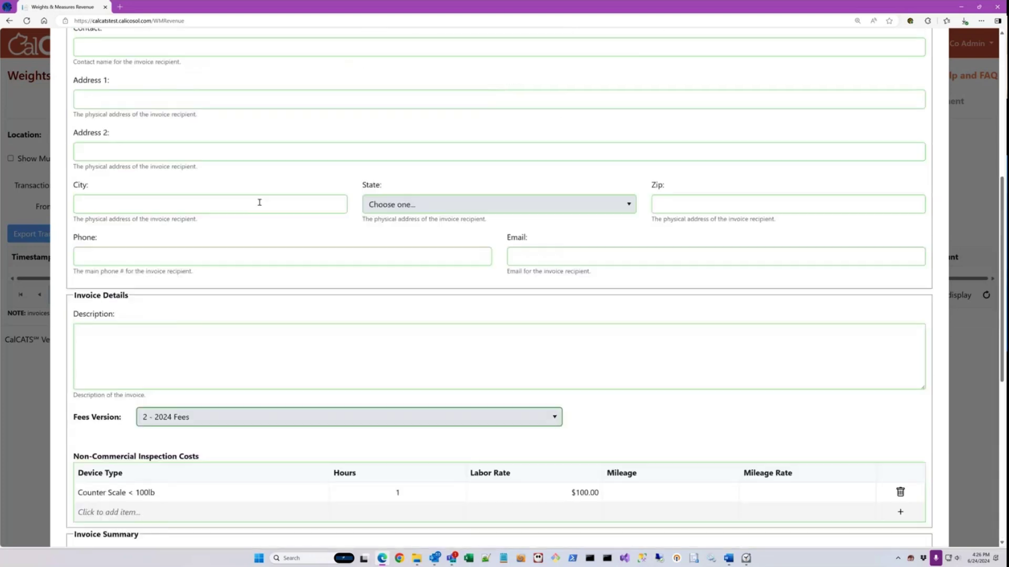
{"action": "left_click", "coordinate": [150, 191]}
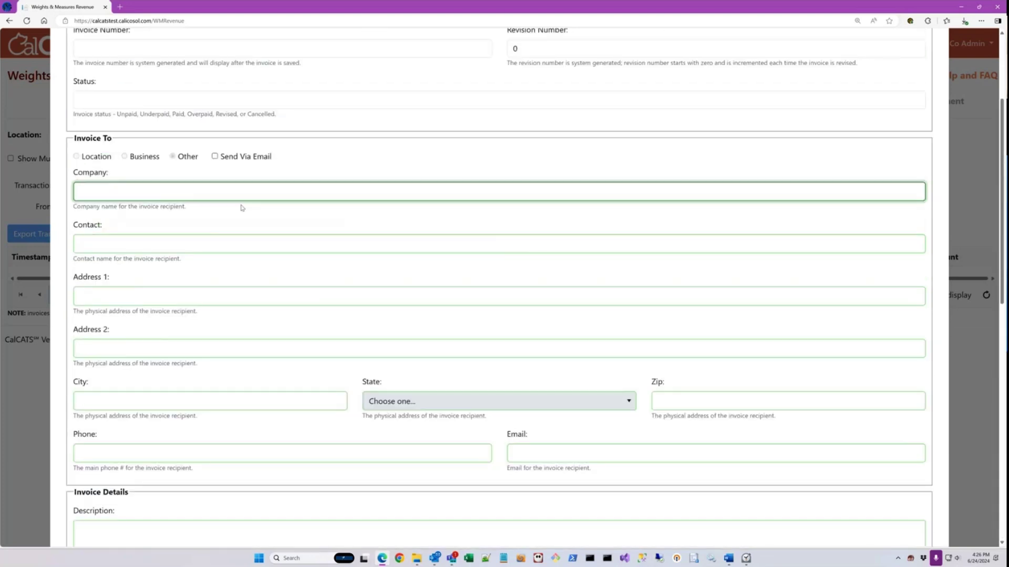
{"action": "type", "text": "High School"}
{"action": "key", "text": "Tab"}
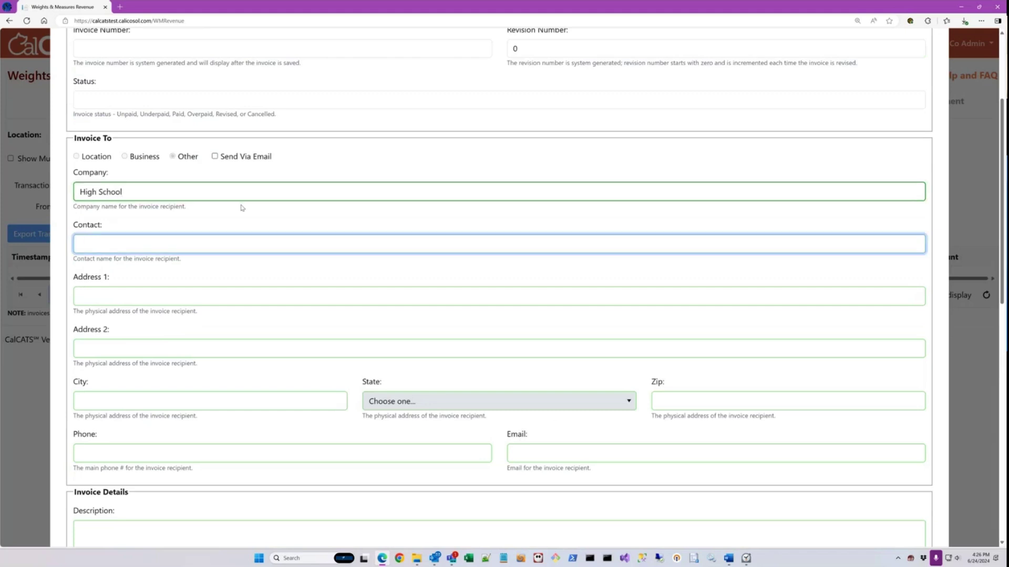
{"action": "type", "text": "Joe"}
{"action": "key", "text": "Tab"}
{"action": "type", "text": "123 Main St"}
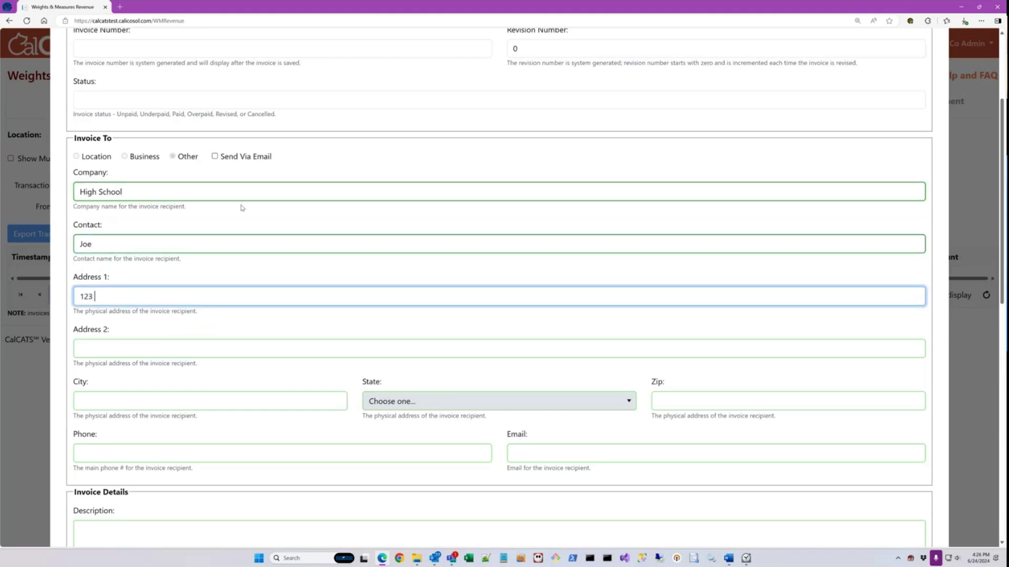
{"action": "key", "text": "Tab"}
{"action": "key", "text": "Tab"}
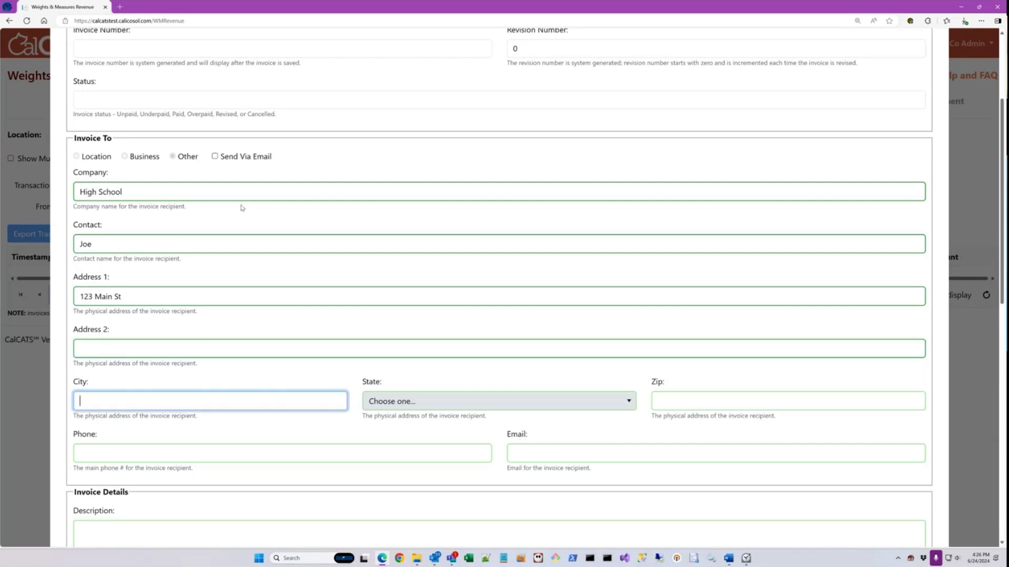
Step: Fill in the recipient's city, state and zip code, and save the non-commercial invoice
{"action": "type", "text": "Sacramento"}
{"action": "key", "text": "Tab"}
{"action": "type", "text": "c"}
{"action": "key", "text": "Tab"}
{"action": "type", "text": "9"}
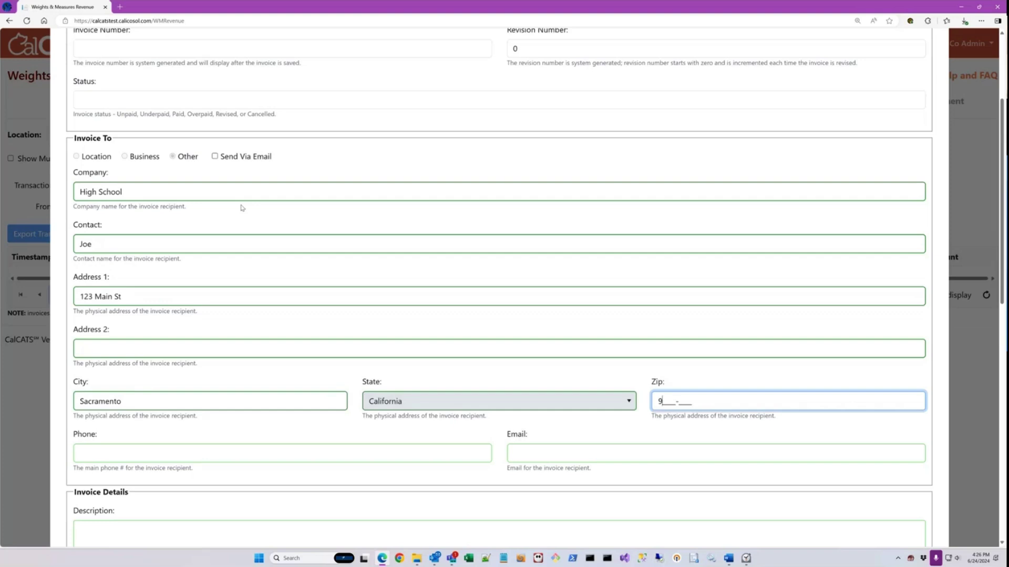
{"action": "type", "text": "8777"}
{"action": "scroll", "coordinate": [368, 315], "scroll_direction": "down", "scroll_amount": 10}
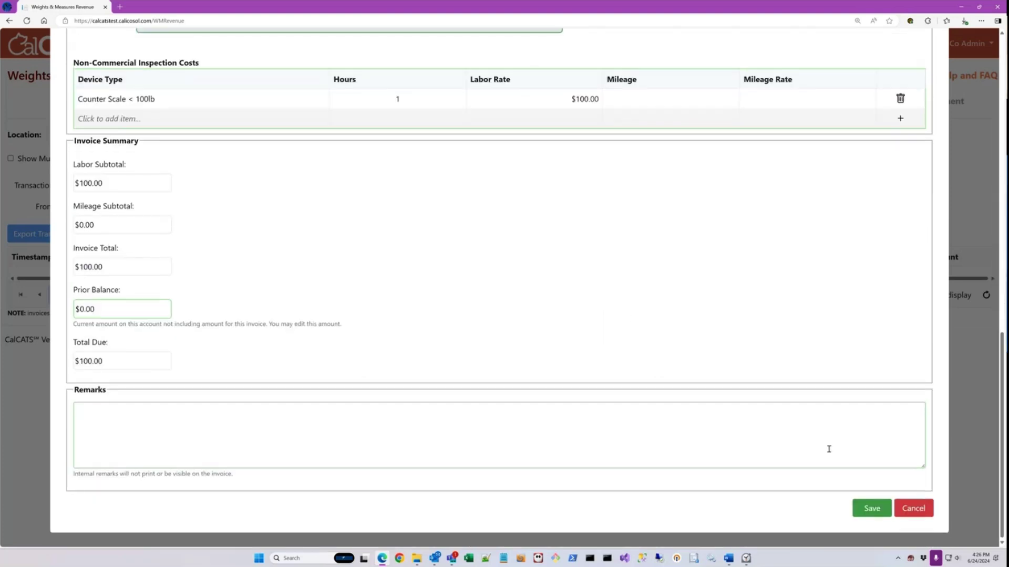
{"action": "left_click", "coordinate": [868, 508]}
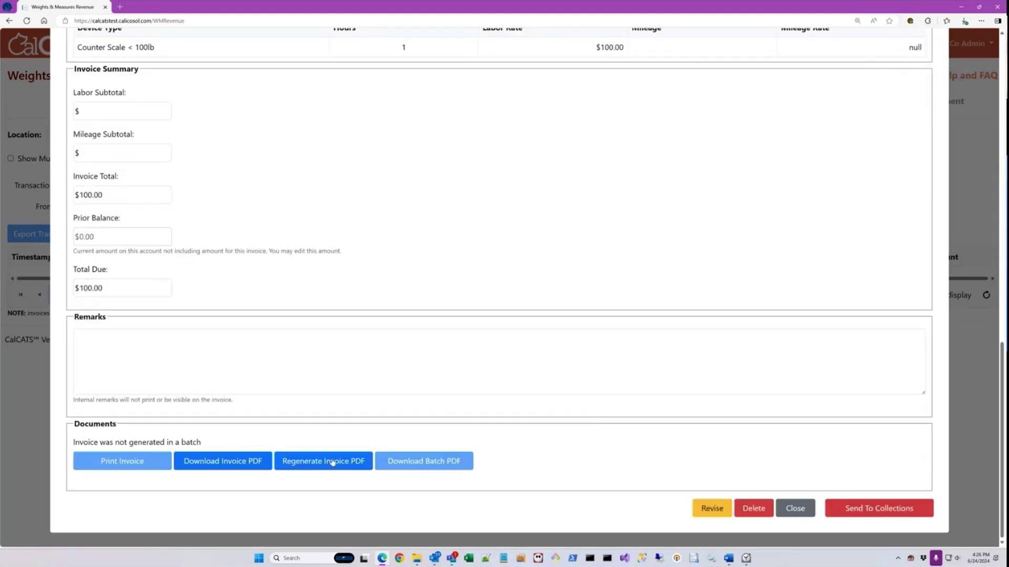
Step: Download the saved invoice's PDF, review its cover letter and itemized costs, and close the document
{"action": "left_click", "coordinate": [223, 460]}
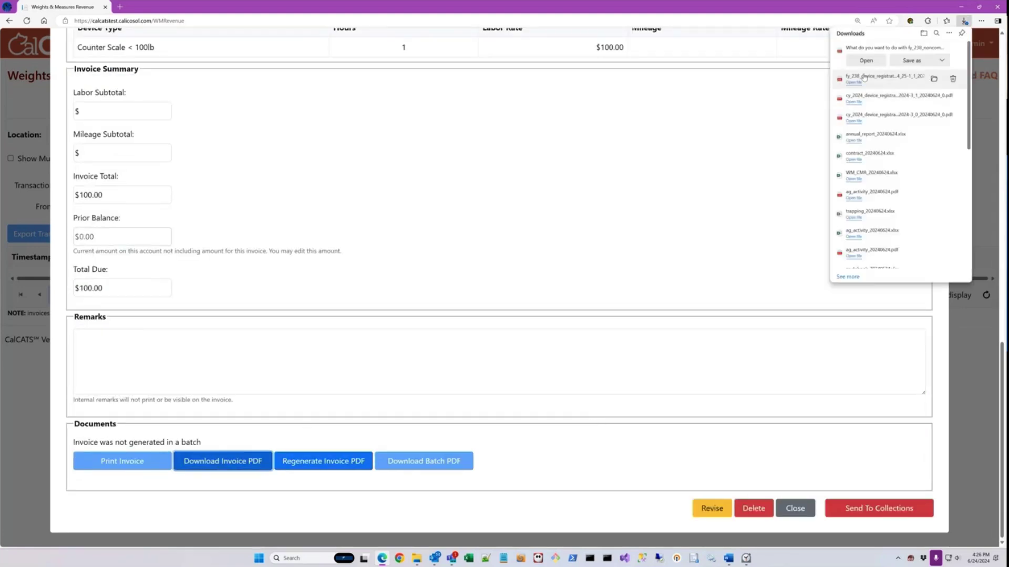
{"action": "scroll", "coordinate": [520, 225], "scroll_direction": "down", "scroll_amount": 4}
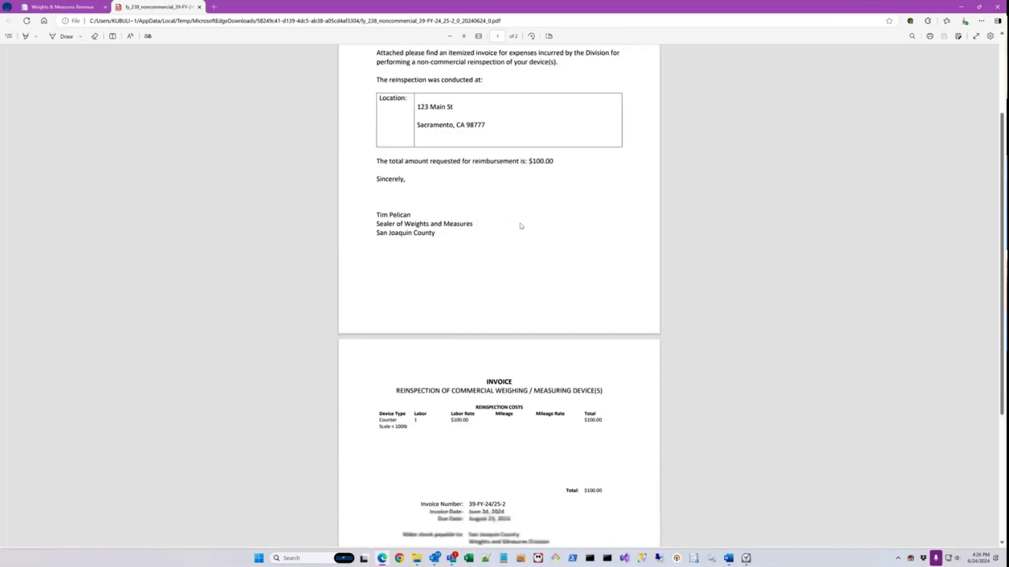
{"action": "scroll", "coordinate": [522, 227], "scroll_direction": "down", "scroll_amount": 1}
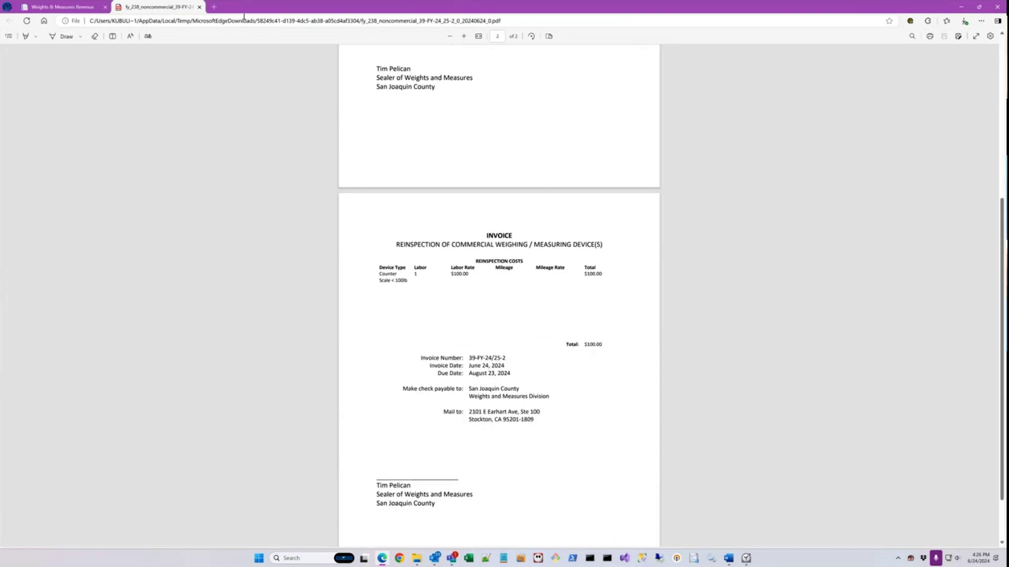
{"action": "left_click", "coordinate": [199, 7]}
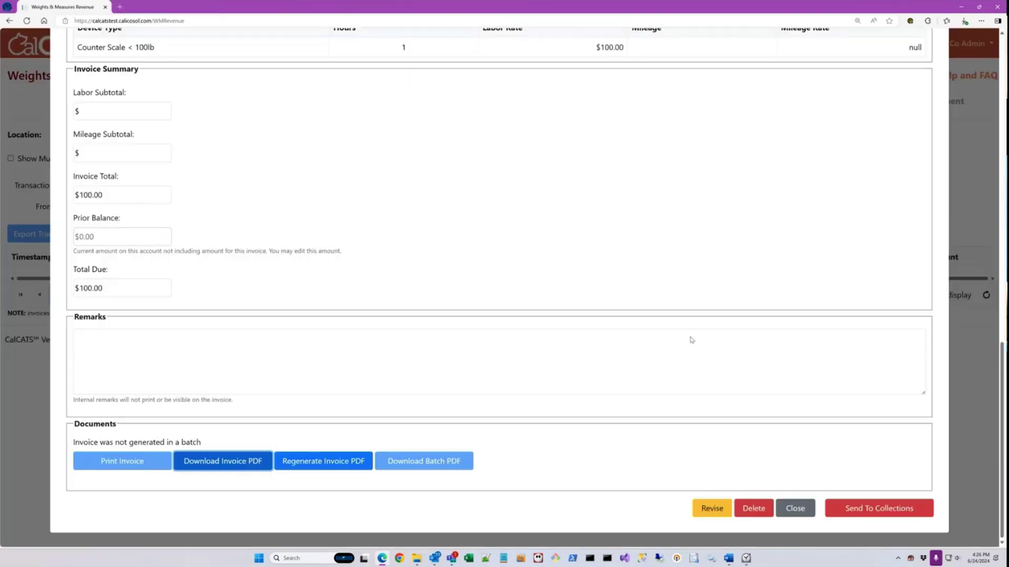
Step: Close the saved invoice and show non-business transactions (non-commercial inspections) in the ledger
{"action": "left_click", "coordinate": [795, 508]}
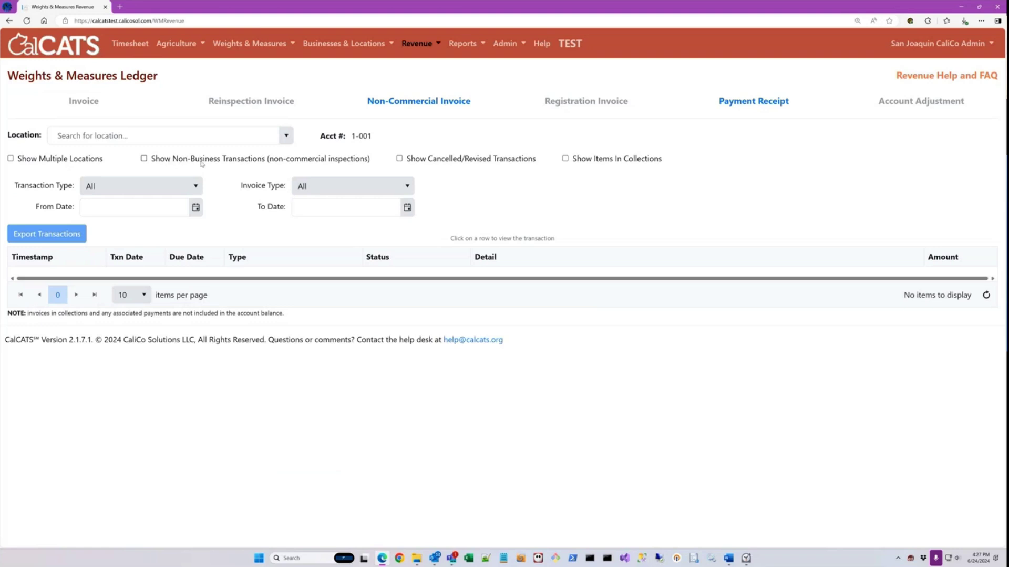
{"action": "left_click", "coordinate": [306, 162]}
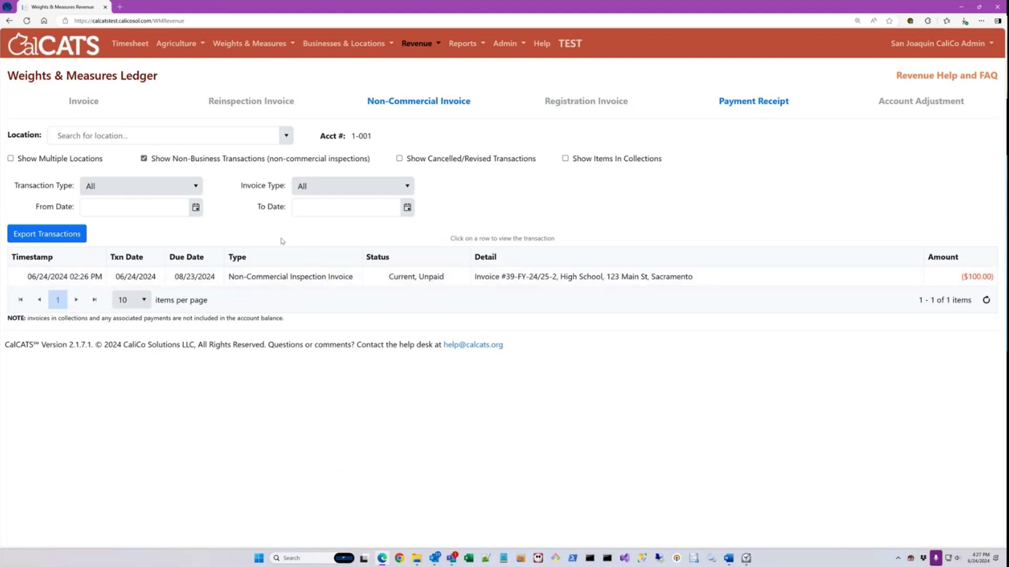
{"action": "left_click", "coordinate": [744, 102]}
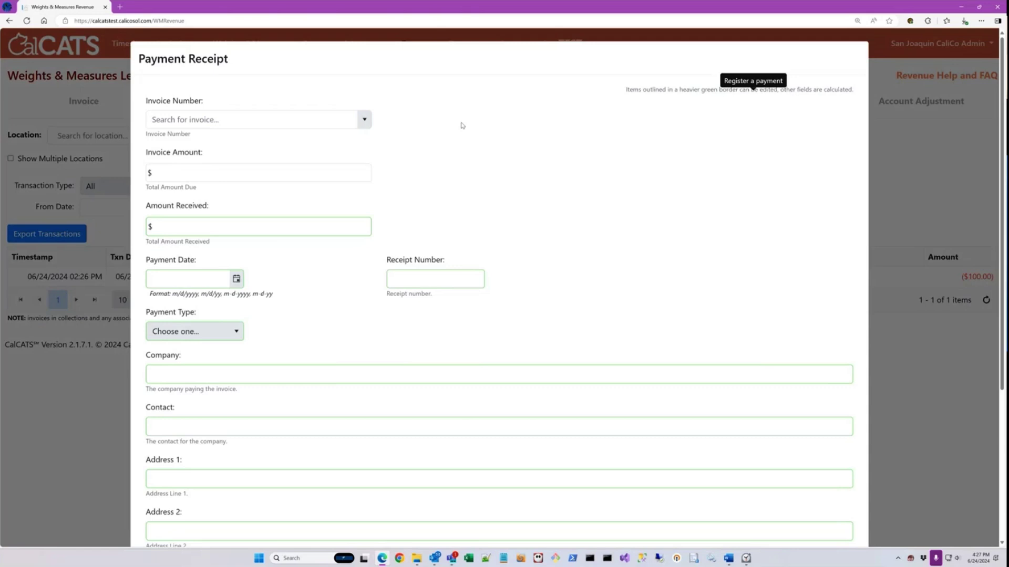
{"action": "left_click", "coordinate": [317, 119]}
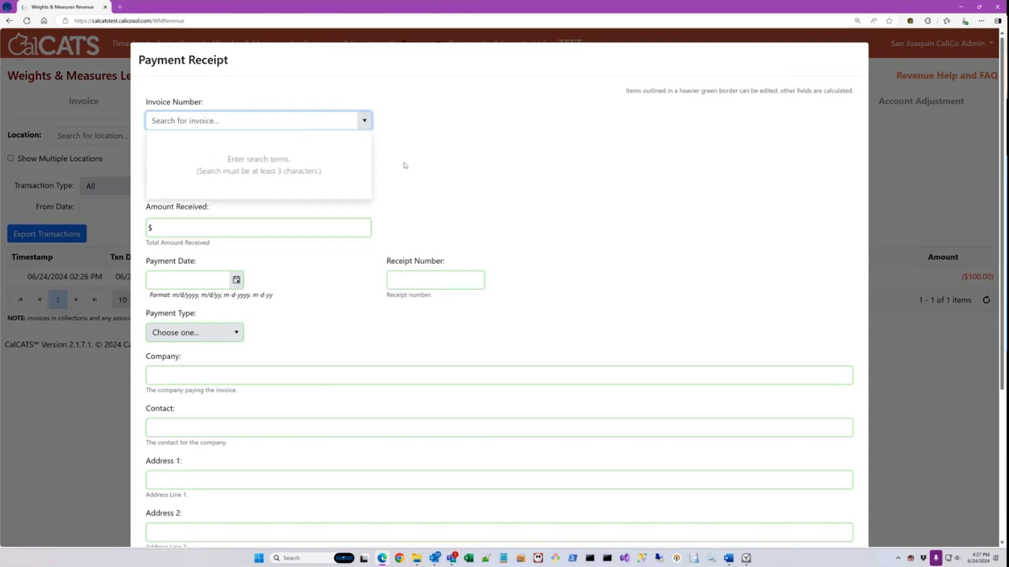
{"action": "key", "text": "Escape"}
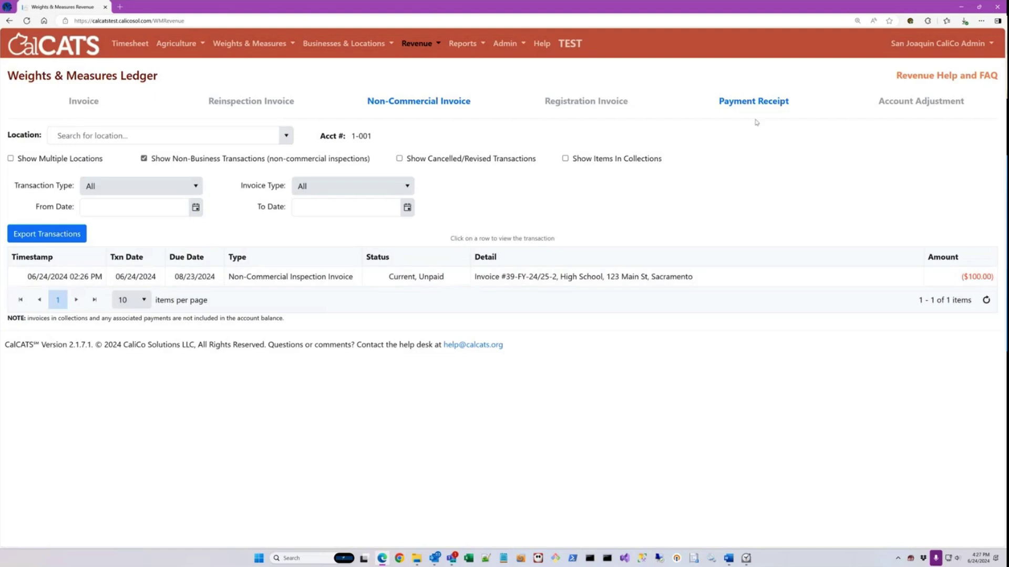
Step: Start a payment receipt, search its invoice number field for 39-FY to review the matches, and close the receipt
{"action": "left_click", "coordinate": [753, 102]}
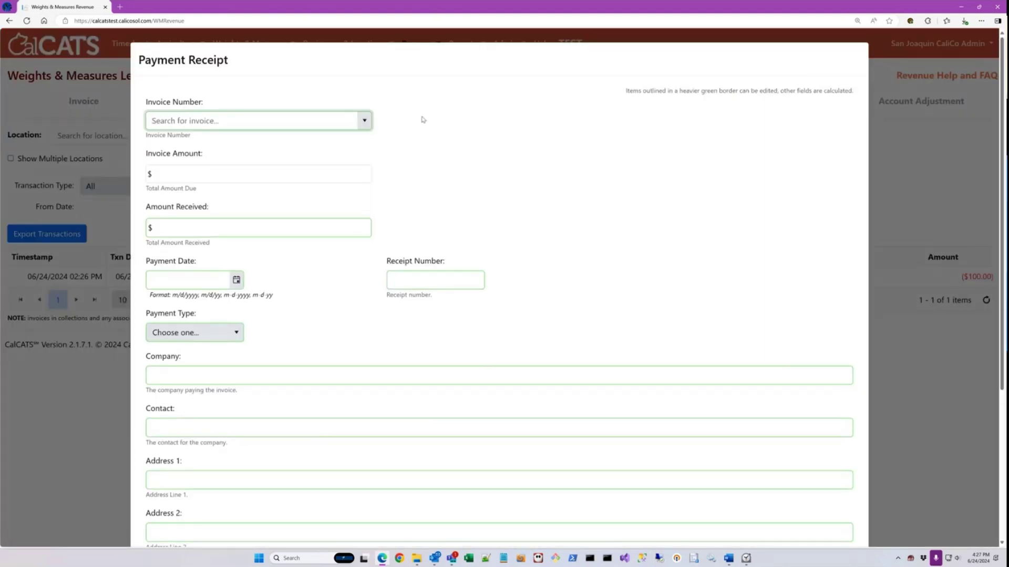
{"action": "type", "text": "39-FY"}
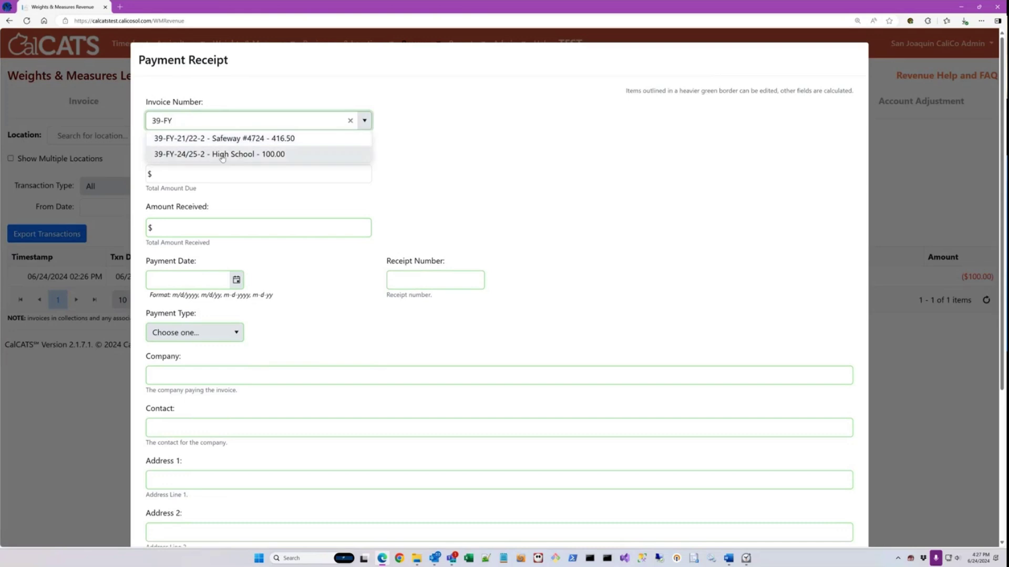
{"action": "left_click", "coordinate": [351, 121]}
{"action": "key", "text": "Escape"}
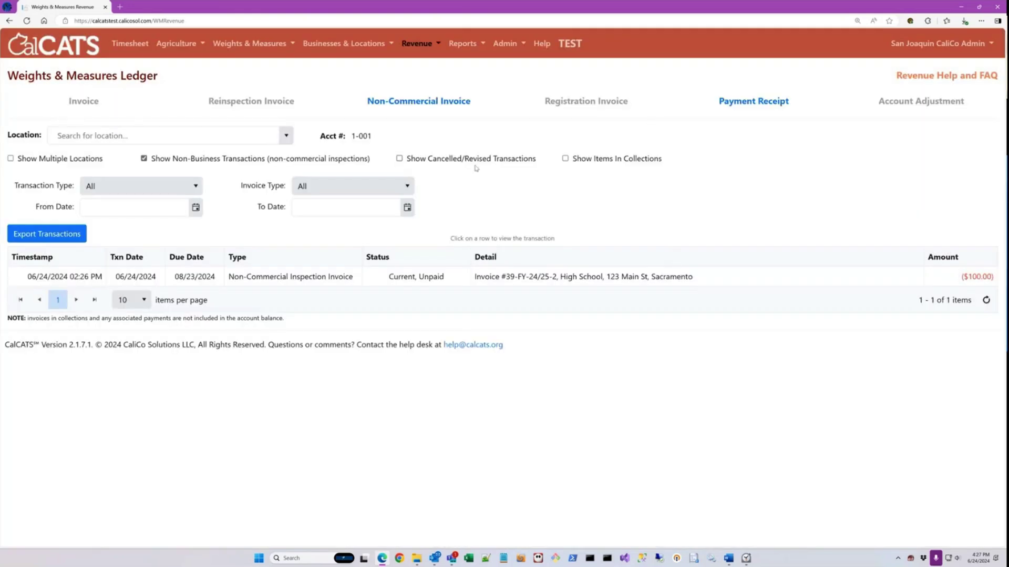
Step: Reopen a payment receipt and search its invoices by FY-24 and by High, clearing each search term
{"action": "left_click", "coordinate": [728, 105]}
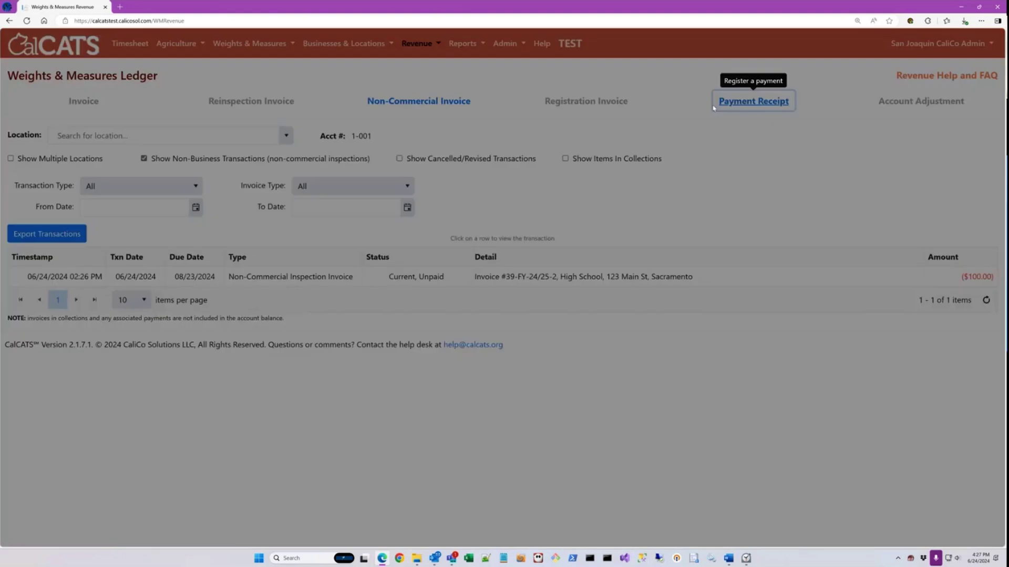
{"action": "left_click", "coordinate": [363, 121]}
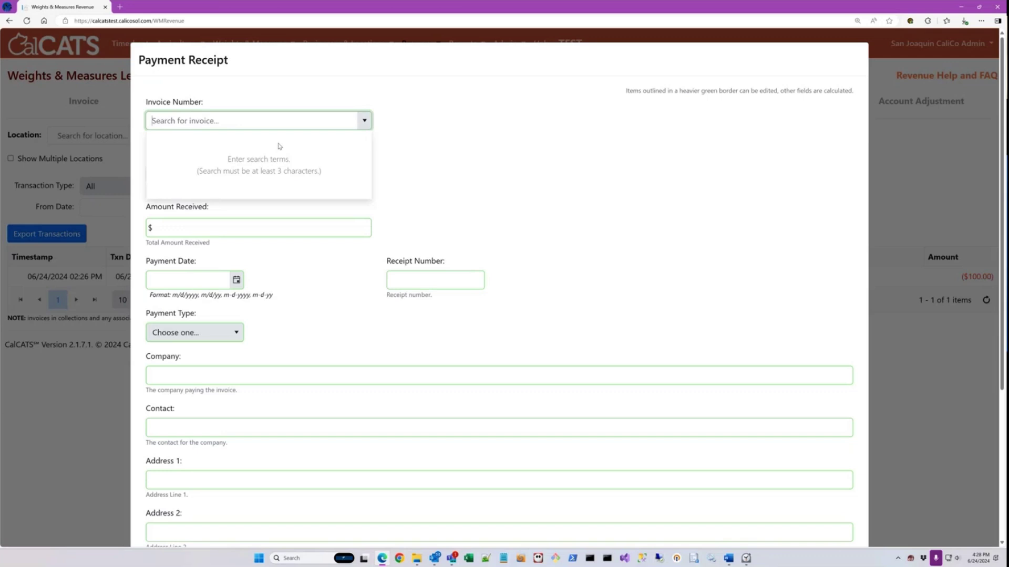
{"action": "type", "text": "FY-24"}
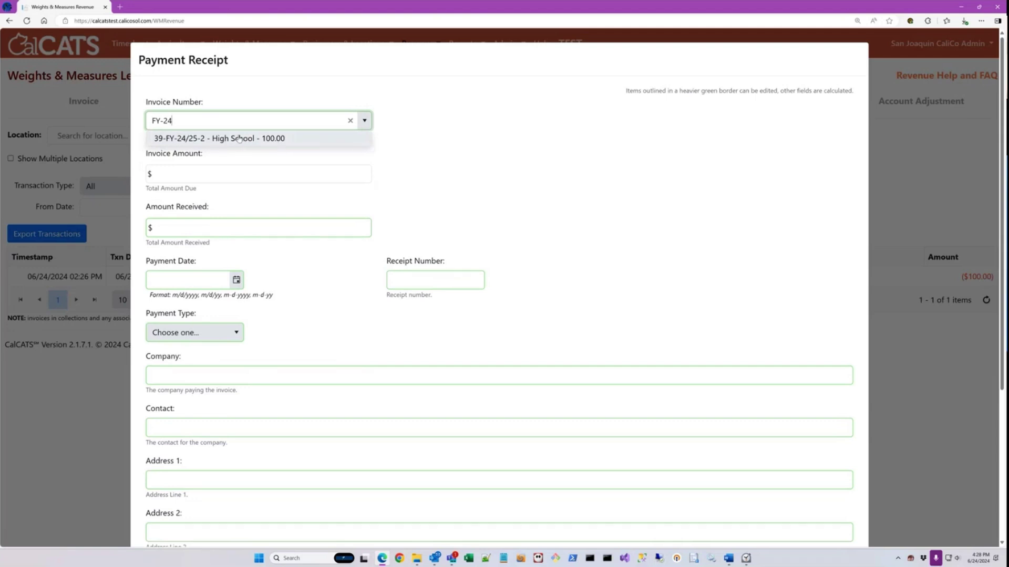
{"action": "key", "text": "BackSpace"}
{"action": "key", "text": "BackSpace"}
{"action": "key", "text": "BackSpace"}
{"action": "key", "text": "BackSpace"}
{"action": "key", "text": "BackSpace"}
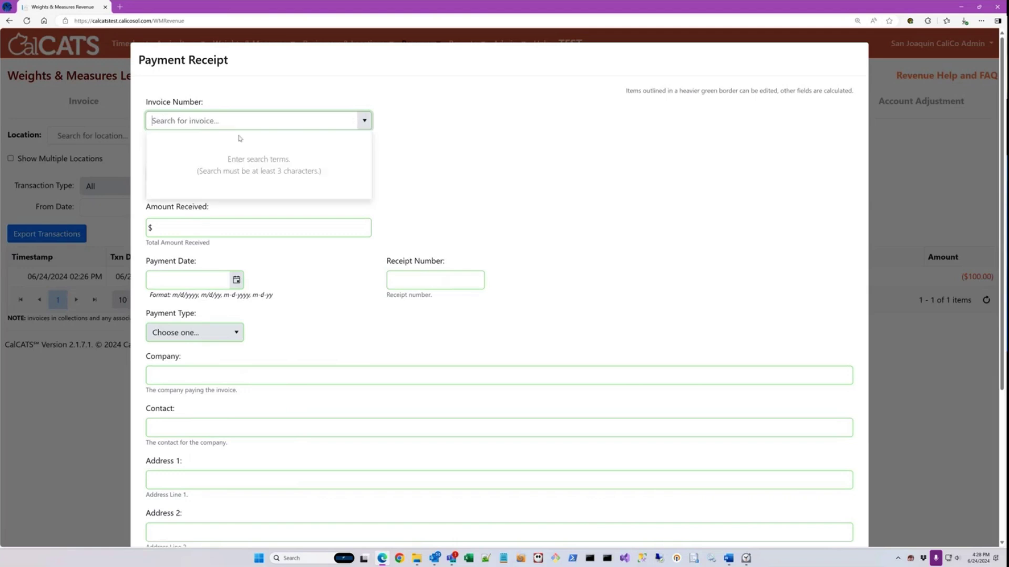
{"action": "type", "text": "High"}
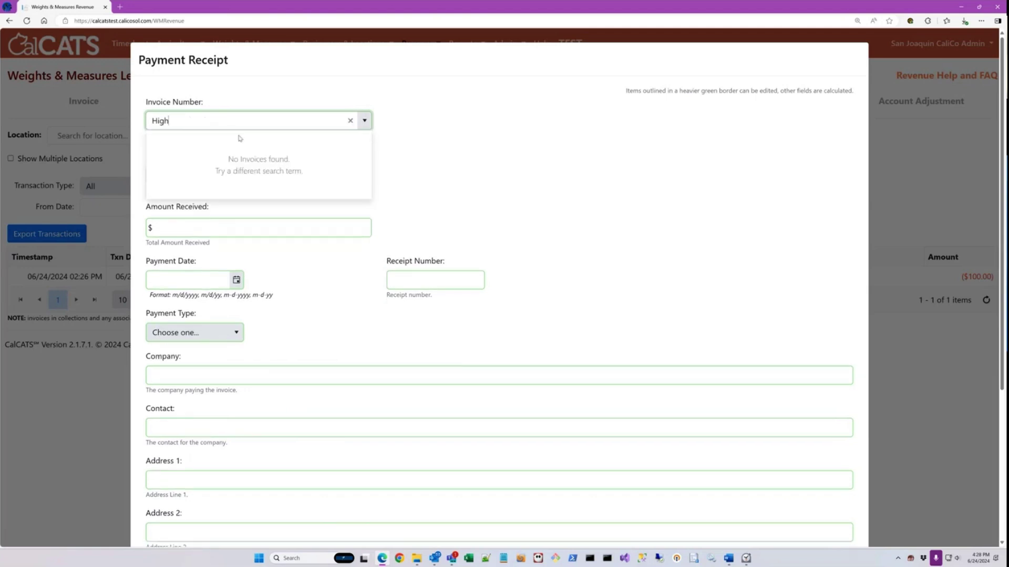
{"action": "left_click", "coordinate": [350, 120]}
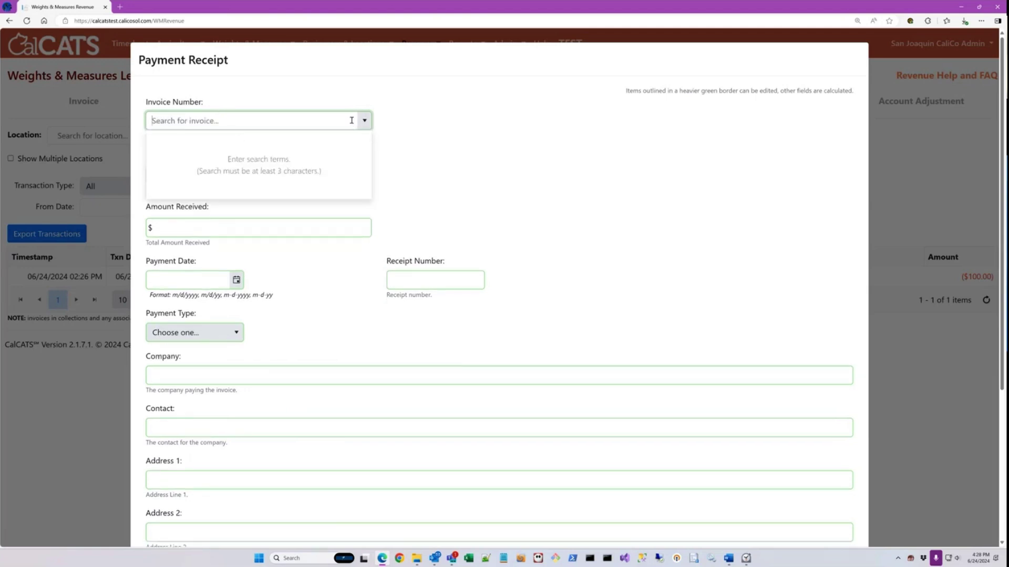
Step: Cancel the payment receipt and switch the ledger from non-business transactions to showing multiple locations
{"action": "left_click", "coordinate": [432, 155]}
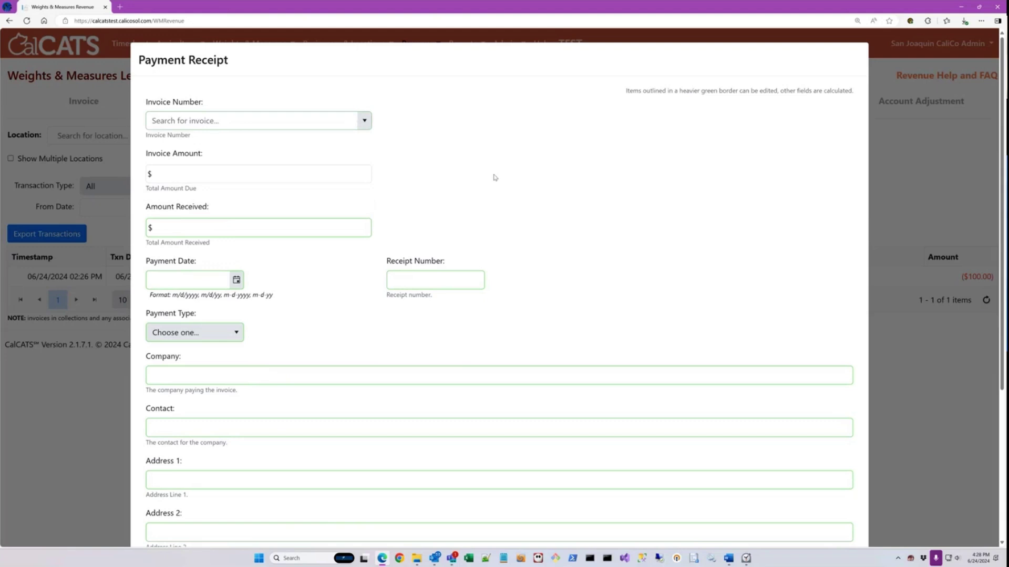
{"action": "scroll", "coordinate": [804, 461], "scroll_direction": "down", "scroll_amount": 4}
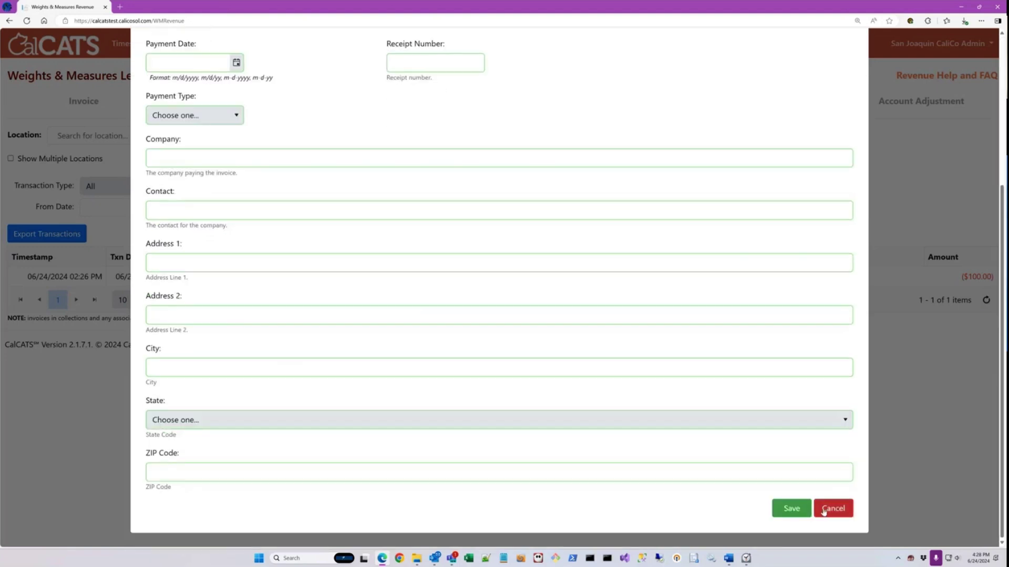
{"action": "left_click", "coordinate": [823, 510]}
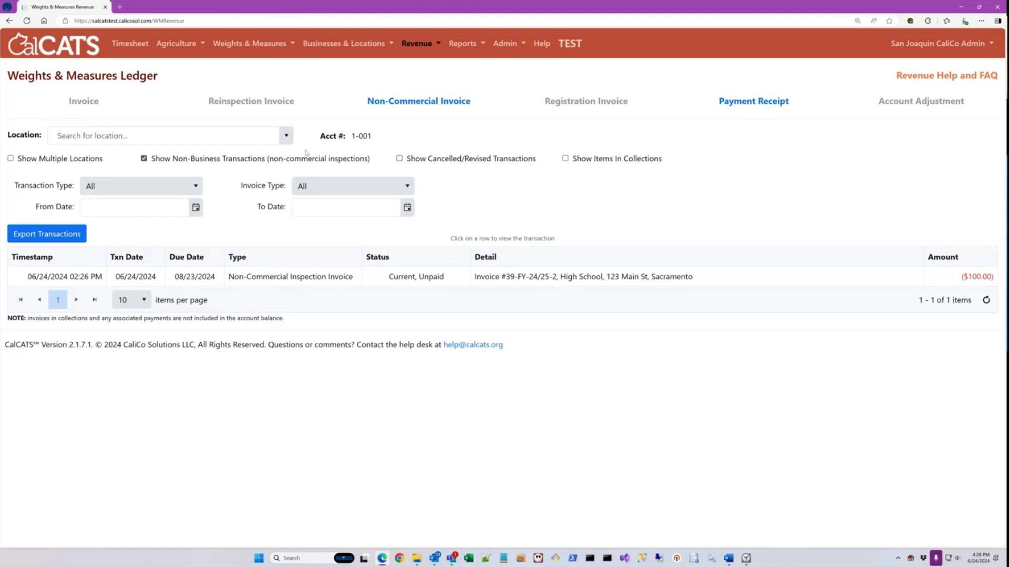
{"action": "left_click", "coordinate": [144, 158]}
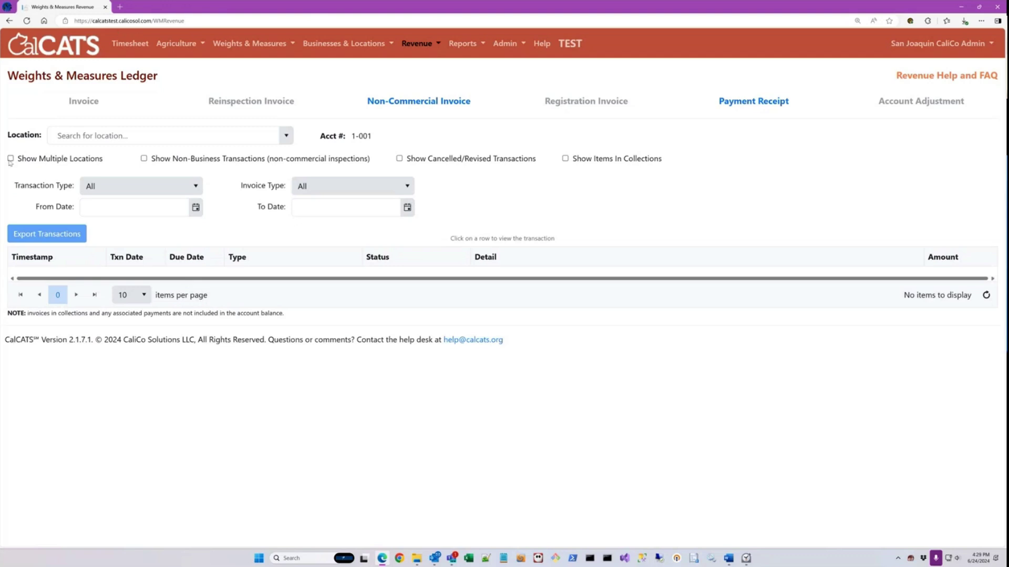
{"action": "left_click", "coordinate": [11, 159]}
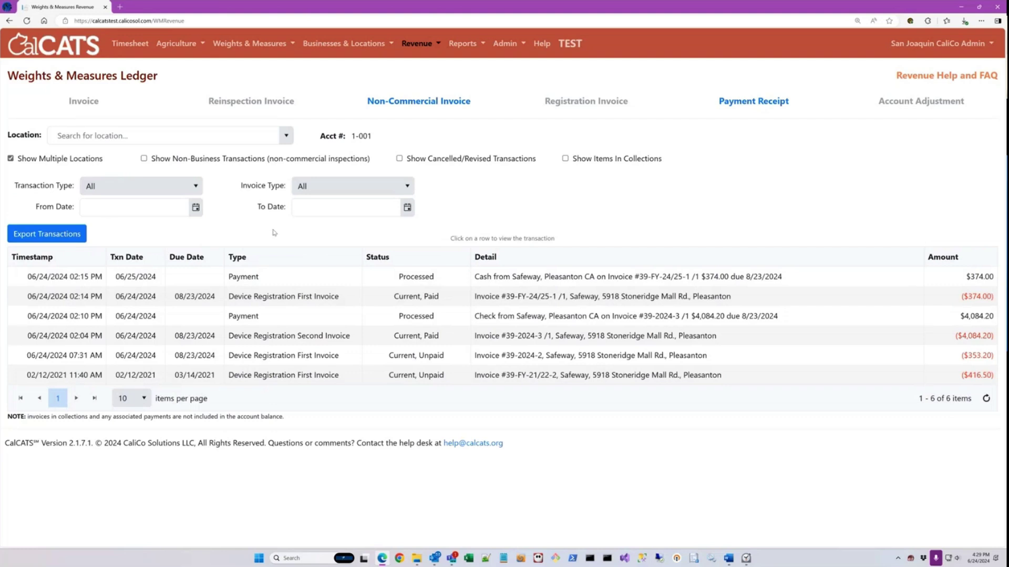
Step: Filter the ledger by the Payment transaction type to view the recorded payments
{"action": "left_click", "coordinate": [196, 187]}
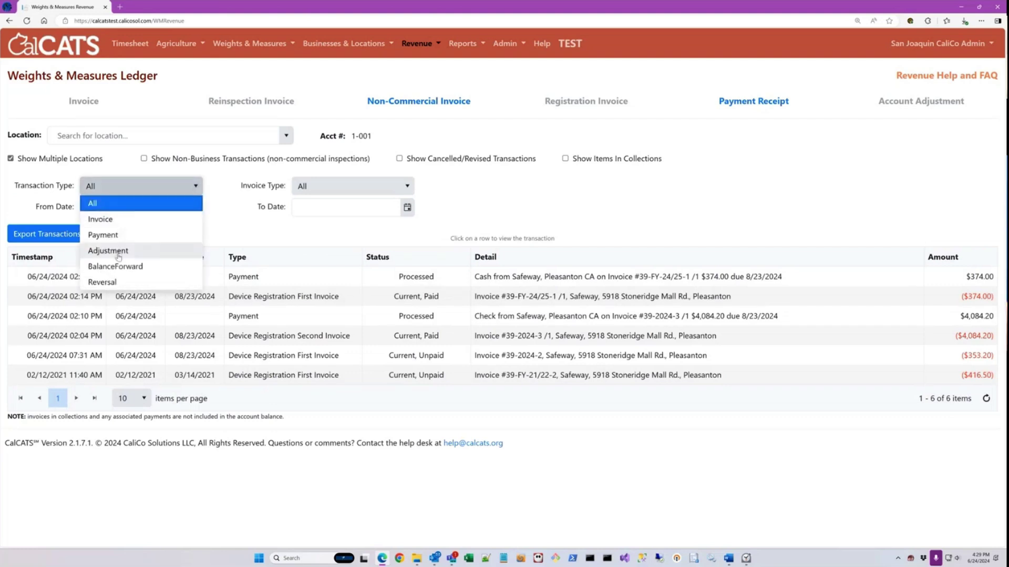
{"action": "left_click", "coordinate": [122, 235]}
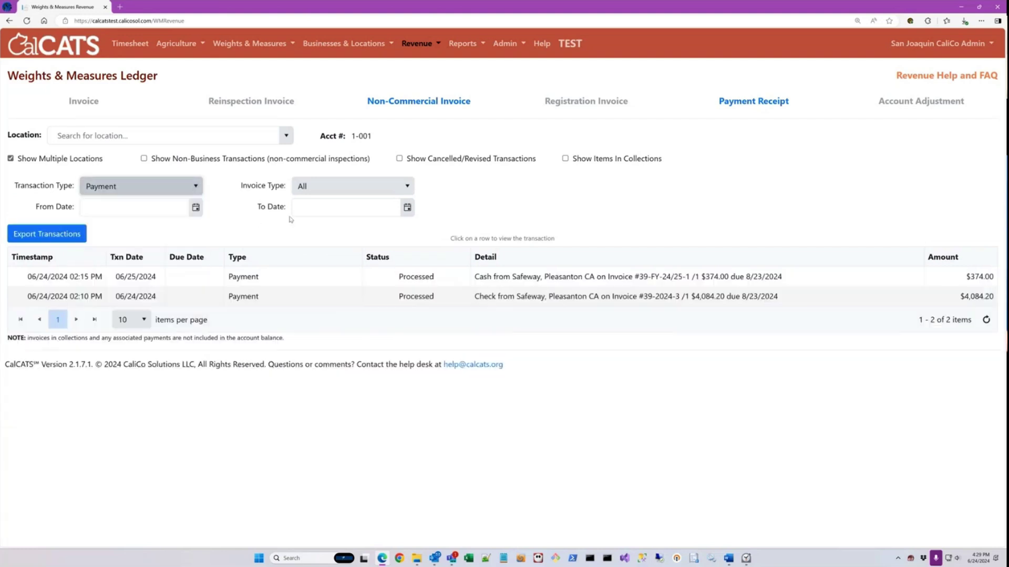
{"action": "left_click", "coordinate": [123, 210]}
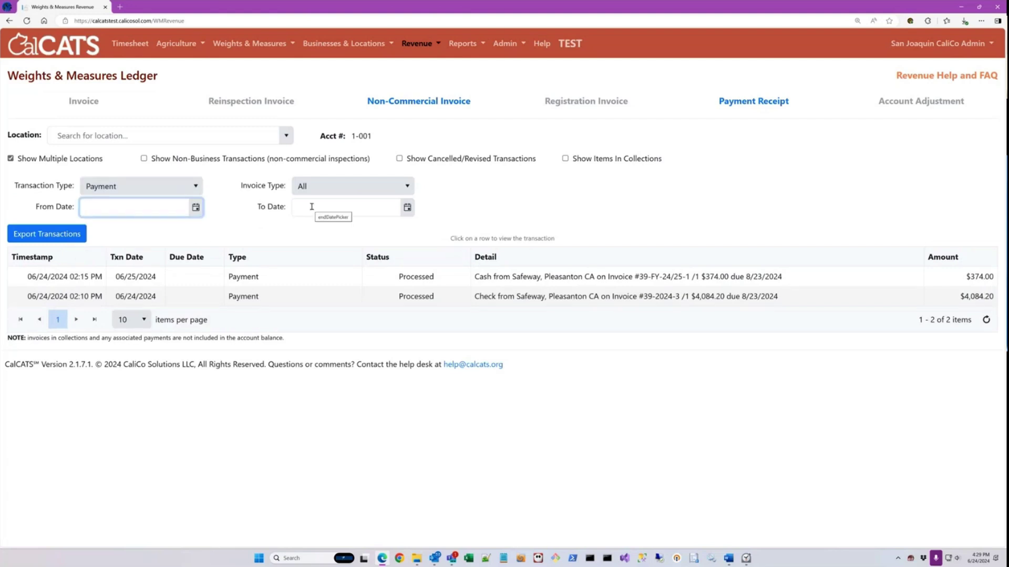
Step: Filter the ledger to Invoice transactions, trying the Miscellaneous invoice type before settling on DeviceRegistration
{"action": "left_click", "coordinate": [189, 188]}
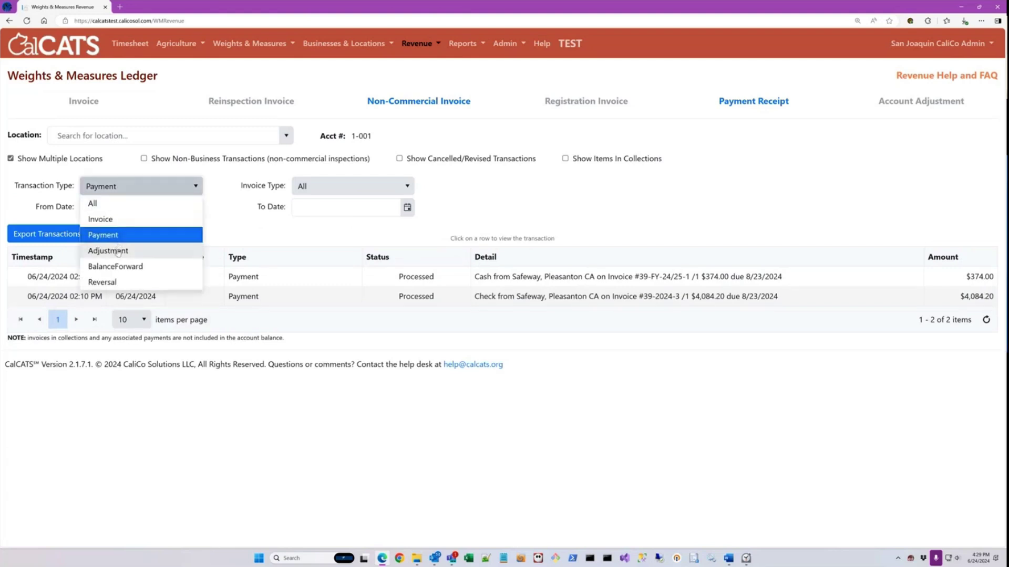
{"action": "left_click", "coordinate": [153, 216]}
{"action": "left_click", "coordinate": [399, 185]}
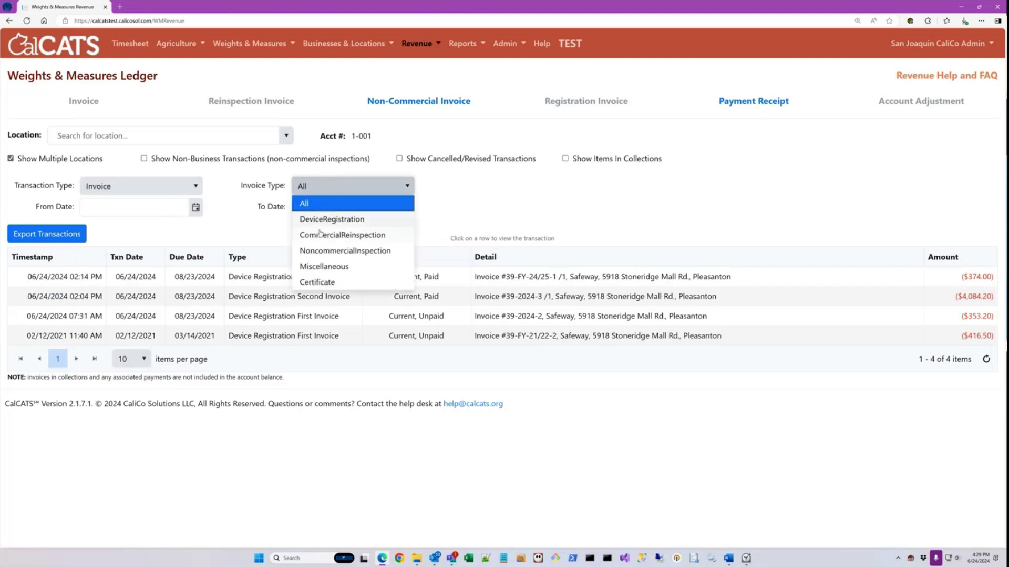
{"action": "left_click", "coordinate": [324, 267]}
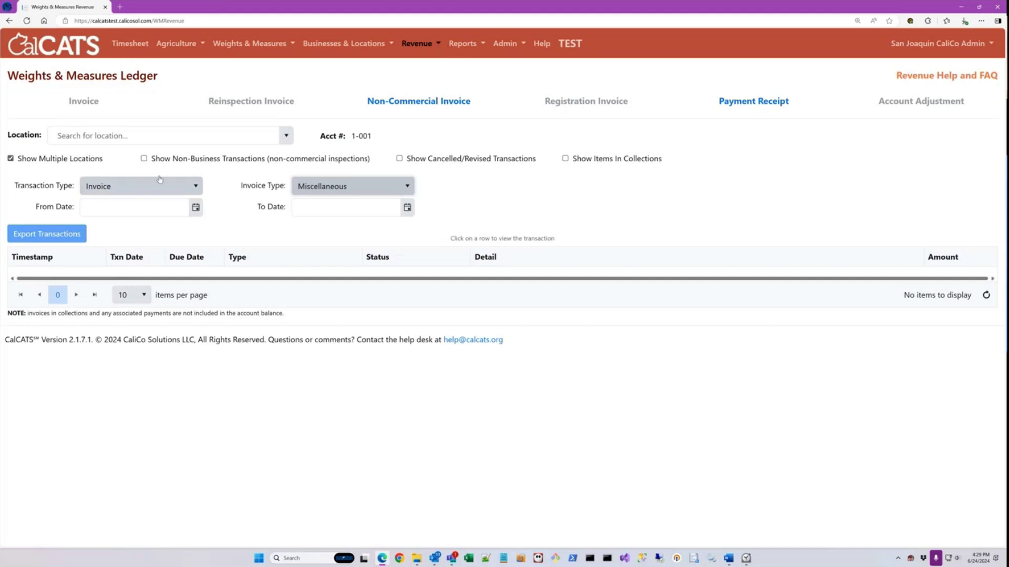
{"action": "left_click", "coordinate": [322, 189]}
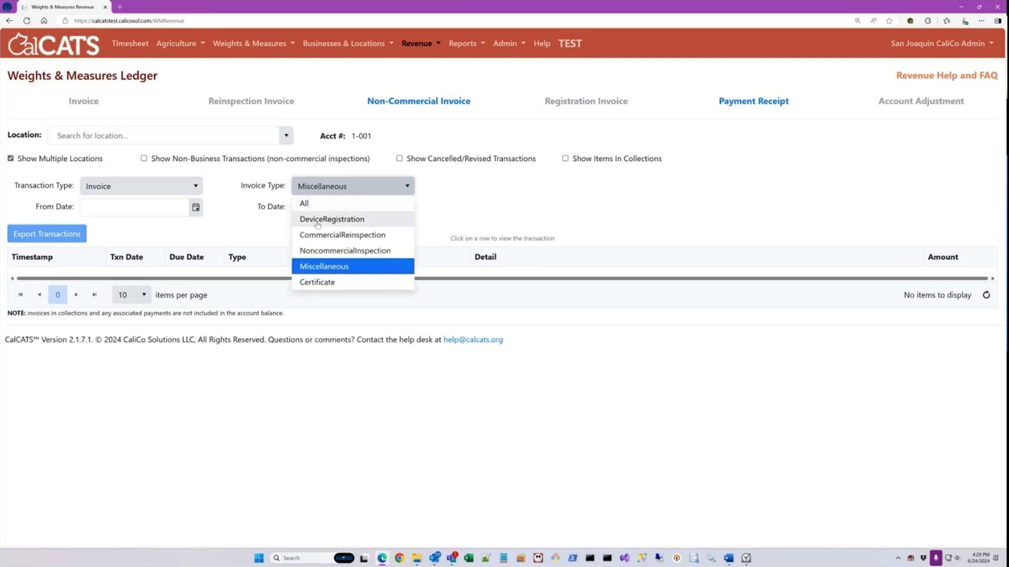
{"action": "left_click", "coordinate": [310, 220]}
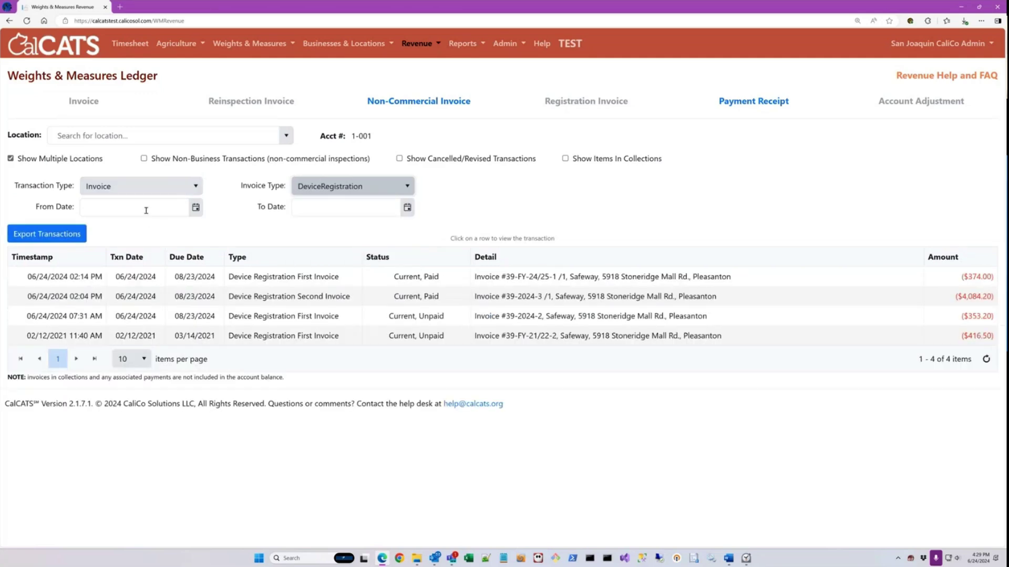
Step: Export the filtered transactions and open the downloaded workbook in Excel with editing enabled
{"action": "left_click", "coordinate": [51, 237]}
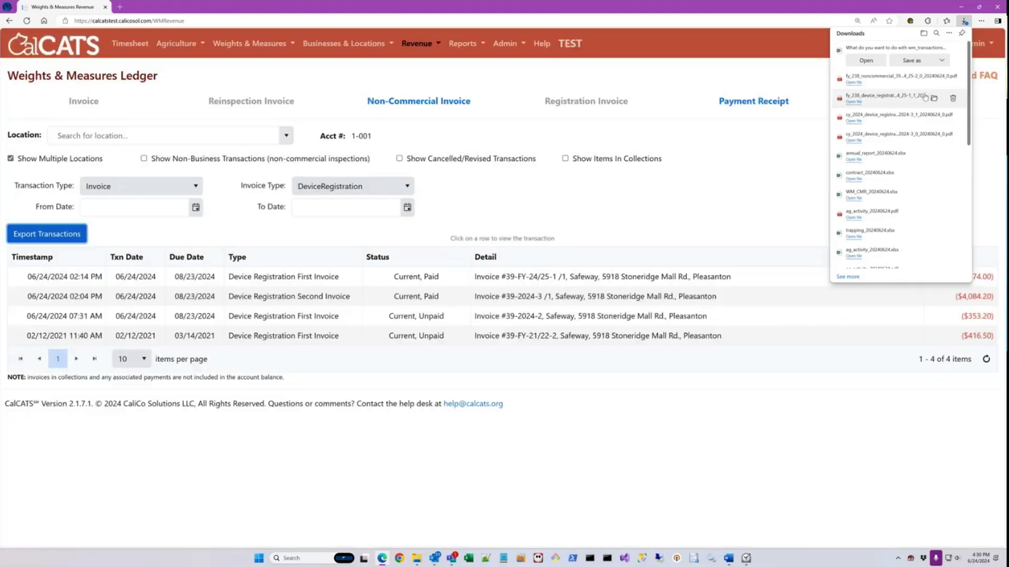
{"action": "left_click", "coordinate": [880, 58]}
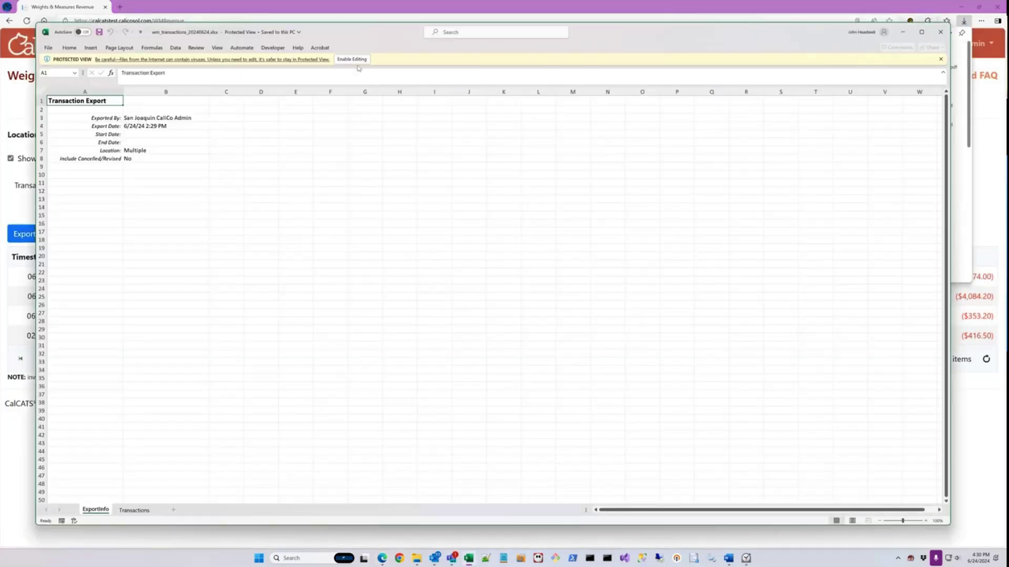
{"action": "left_click_drag", "start_coordinate": [402, 37], "coordinate": [436, 54]}
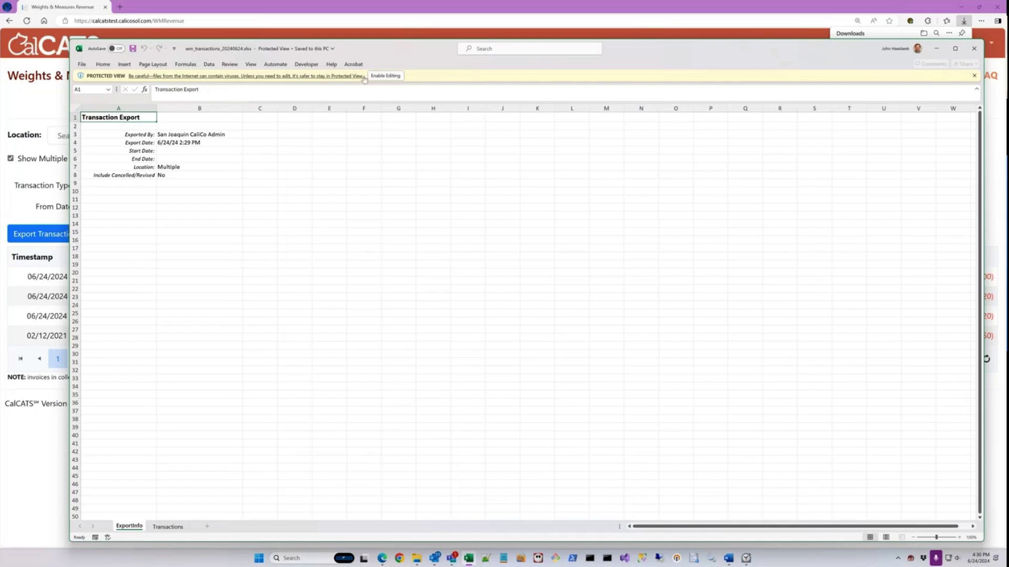
{"action": "left_click", "coordinate": [389, 77]}
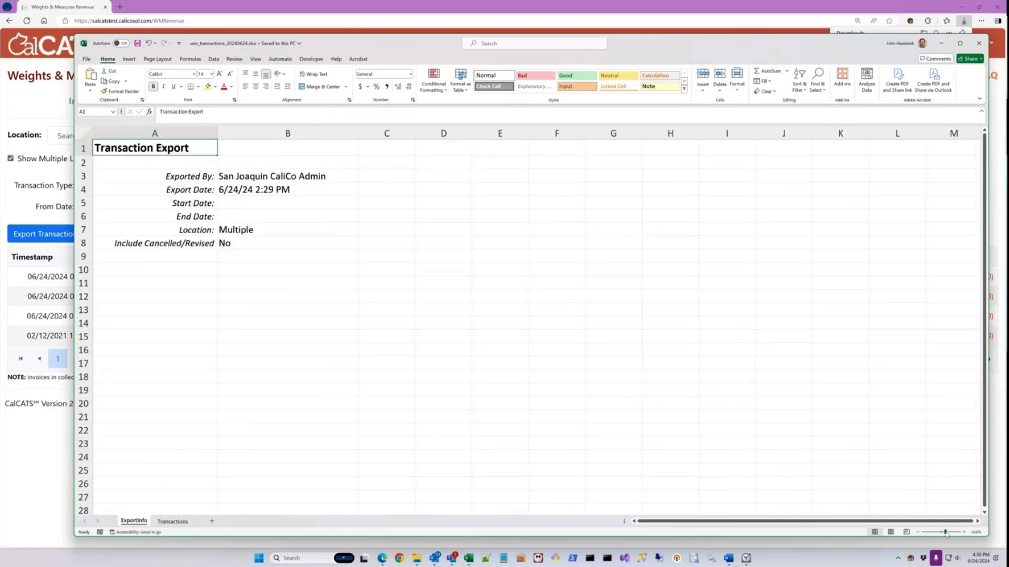
Step: Enlarge the ExportInfo sheet and examine the export details from Exported By to Include Cancelled/Revised
{"action": "left_click_drag", "start_coordinate": [947, 535], "coordinate": [949, 534]}
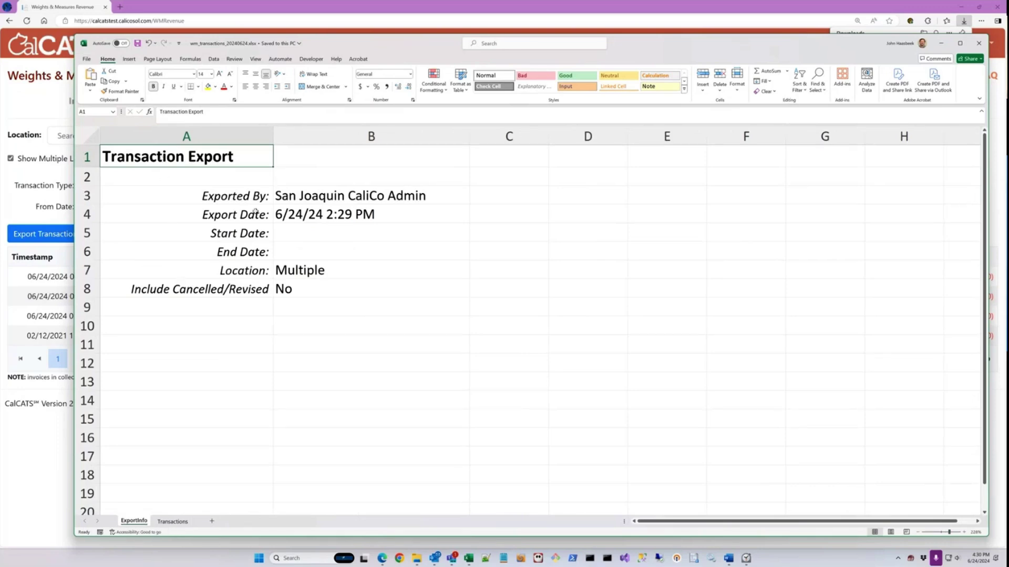
{"action": "left_click", "coordinate": [251, 198]}
{"action": "left_click_drag", "start_coordinate": [250, 214], "coordinate": [251, 288]}
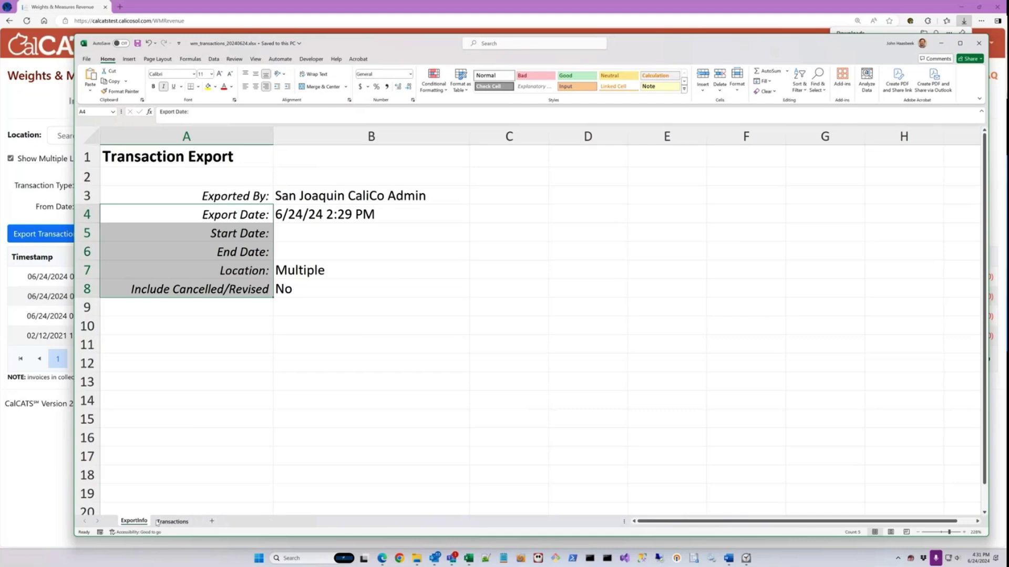
Step: Show the Transactions sheet at 150% zoom and examine its column headings from Transaction Date to Device Amount
{"action": "left_click", "coordinate": [171, 521]}
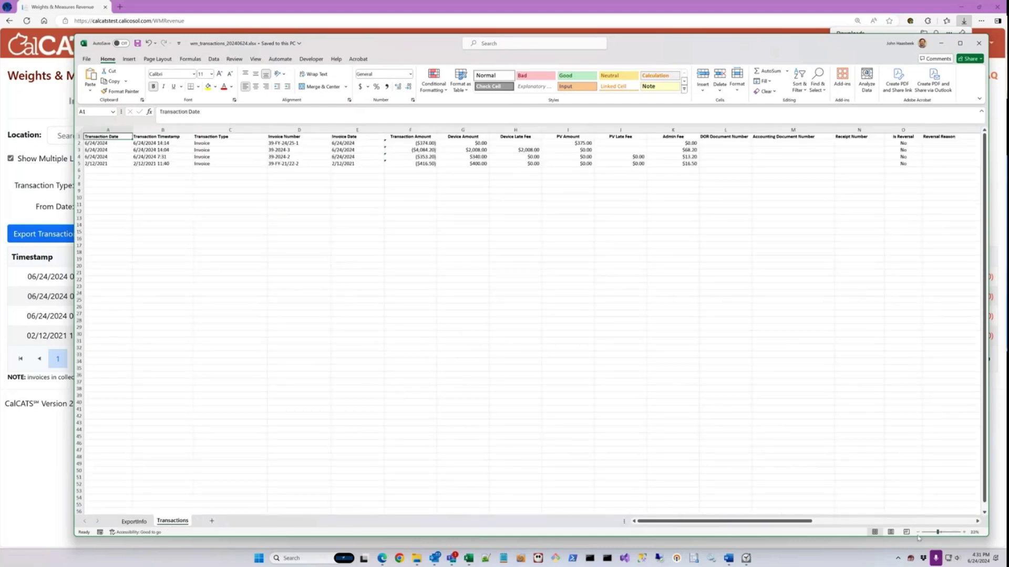
{"action": "left_click", "coordinate": [964, 532]}
{"action": "left_click", "coordinate": [964, 532]}
{"action": "left_click", "coordinate": [965, 533]}
{"action": "left_click", "coordinate": [964, 532]}
{"action": "left_click", "coordinate": [964, 533]}
{"action": "left_click", "coordinate": [964, 532]}
{"action": "left_click", "coordinate": [964, 532]}
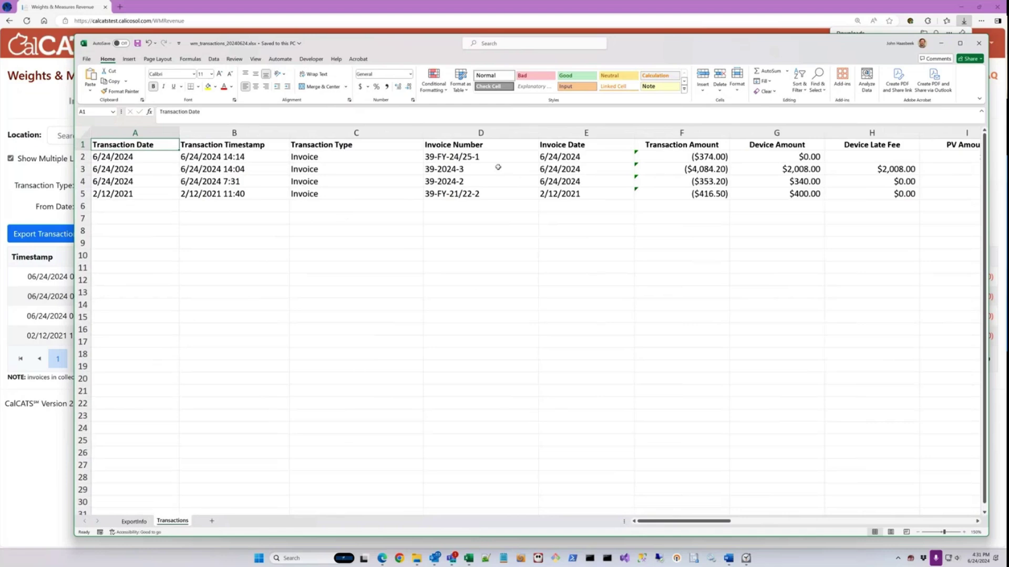
{"action": "key", "text": "Right"}
{"action": "key", "text": "Right"}
{"action": "key", "text": "Right"}
{"action": "key", "text": "Right"}
{"action": "key", "text": "Right"}
{"action": "key", "text": "Right"}
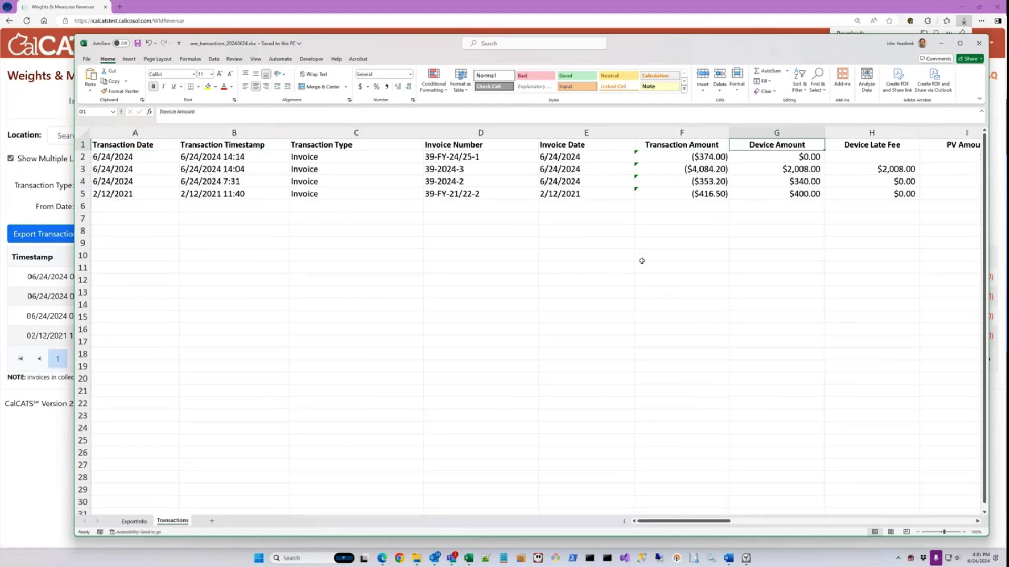
Step: Examine the exported fee, document number and receipt columns, from Device Late Fee through Is Reversal
{"action": "left_click_drag", "start_coordinate": [388, 46], "coordinate": [363, 55]}
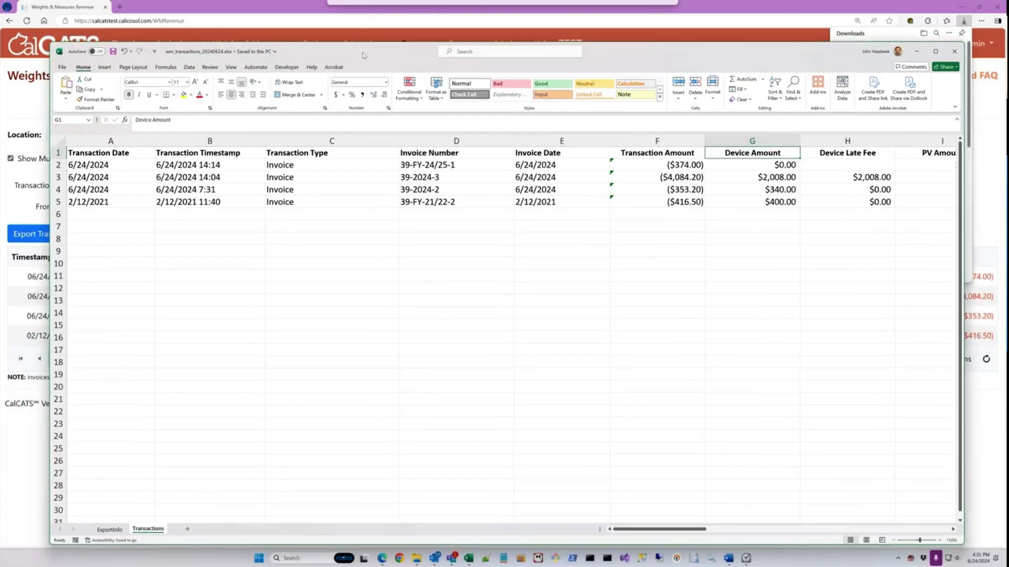
{"action": "key", "text": "Right"}
{"action": "key", "text": "Right"}
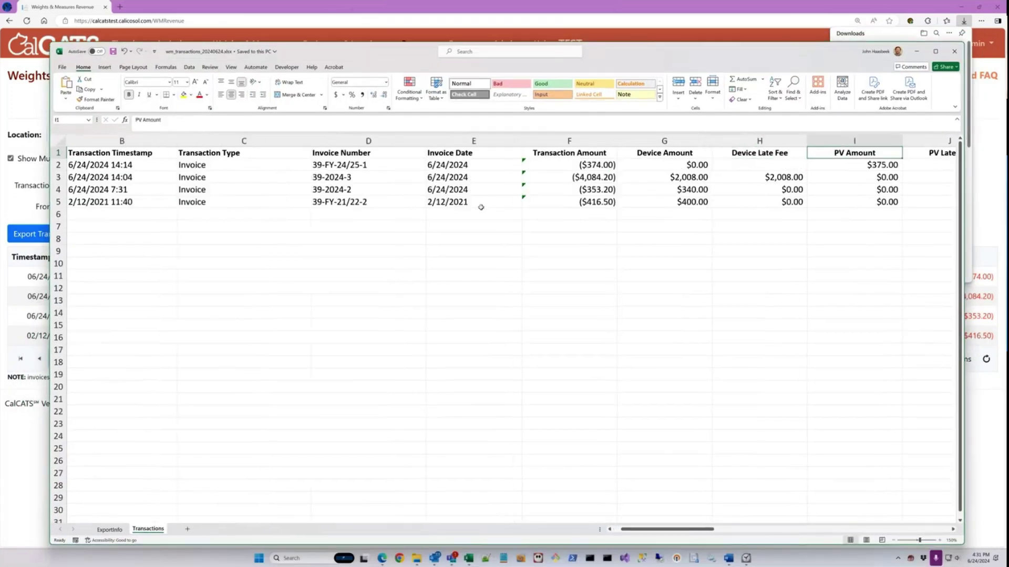
{"action": "key", "text": "Right"}
{"action": "key", "text": "Right"}
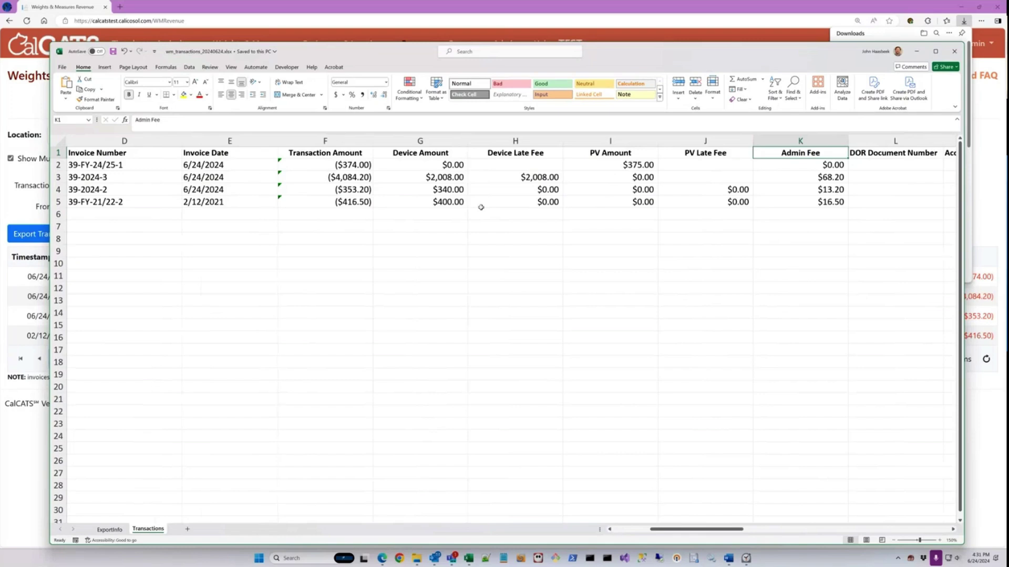
{"action": "key", "text": "Right"}
{"action": "key", "text": "Right"}
{"action": "key", "text": "Right"}
{"action": "key", "text": "Right"}
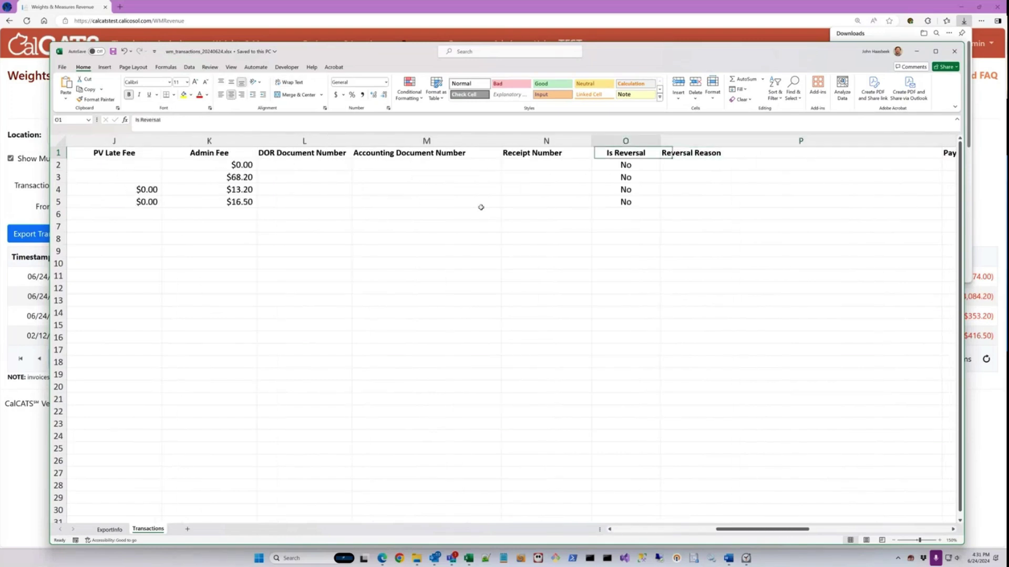
Step: Examine the payment, location and address columns through Address 2, and close the workbook and the downloads list
{"action": "key", "text": "Right"}
{"action": "key", "text": "Right"}
{"action": "key", "text": "Right"}
{"action": "key", "text": "Right"}
{"action": "key", "text": "Right"}
{"action": "key", "text": "Right"}
{"action": "key", "text": "Right"}
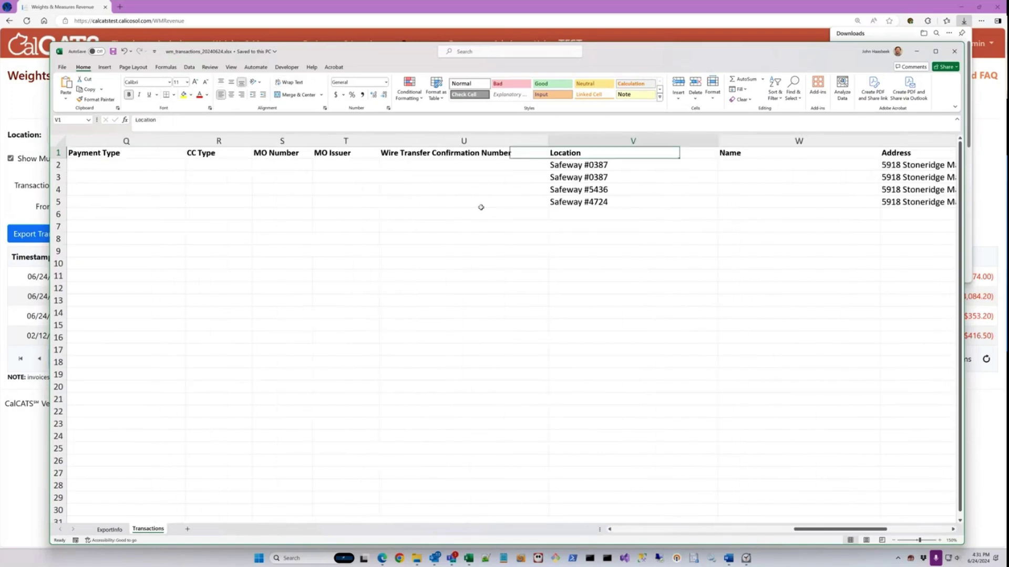
{"action": "key", "text": "Right"}
{"action": "key", "text": "Left"}
{"action": "key", "text": "Left"}
{"action": "key", "text": "Right"}
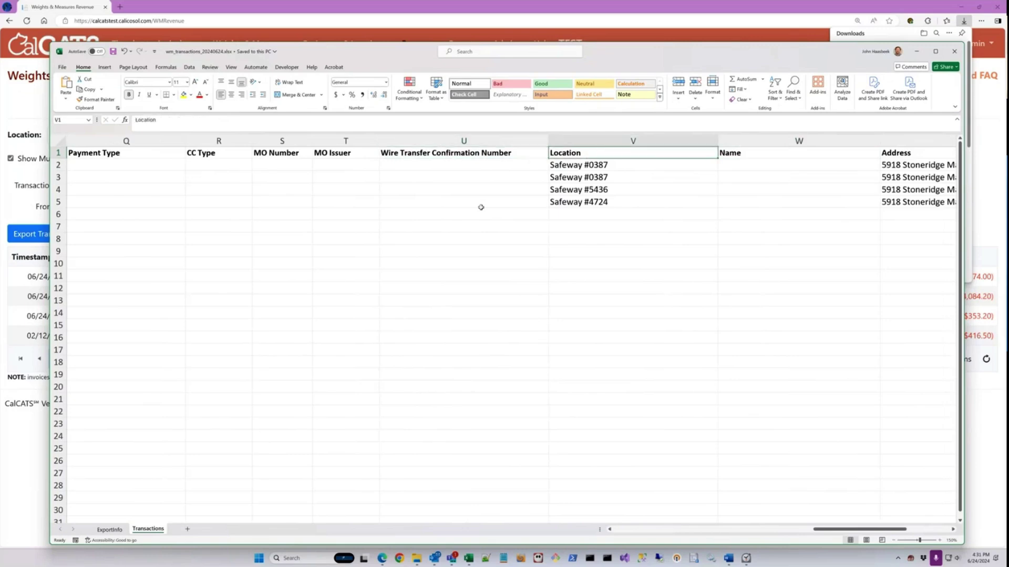
{"action": "key", "text": "Right"}
{"action": "key", "text": "Right"}
{"action": "key", "text": "Right"}
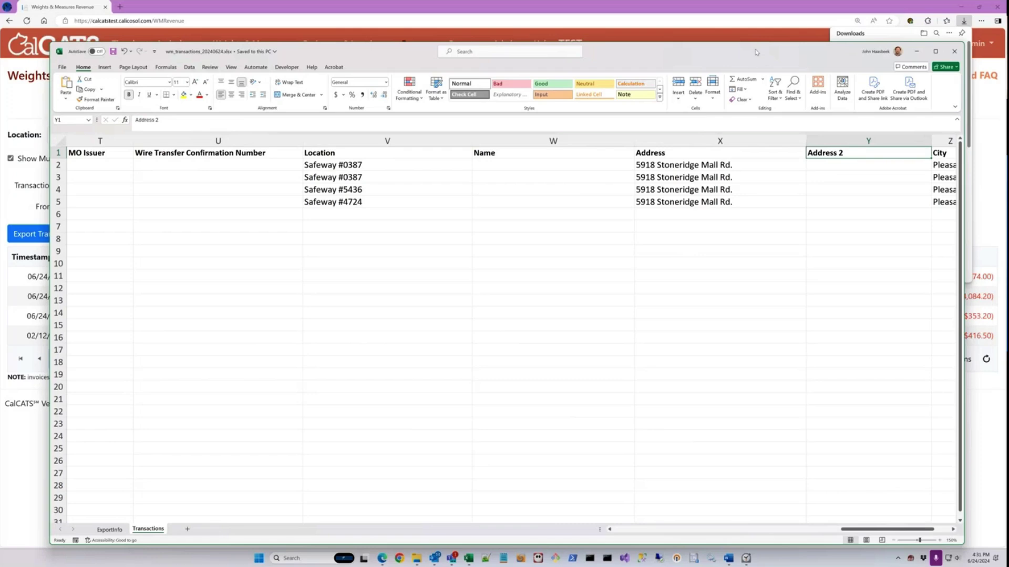
{"action": "left_click", "coordinate": [954, 51]}
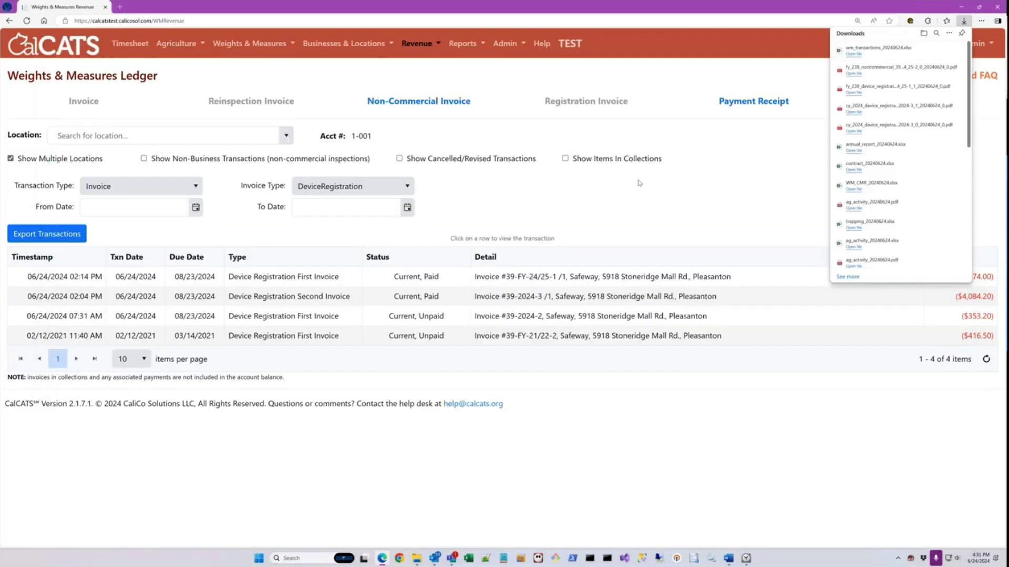
{"action": "left_click", "coordinate": [639, 183]}
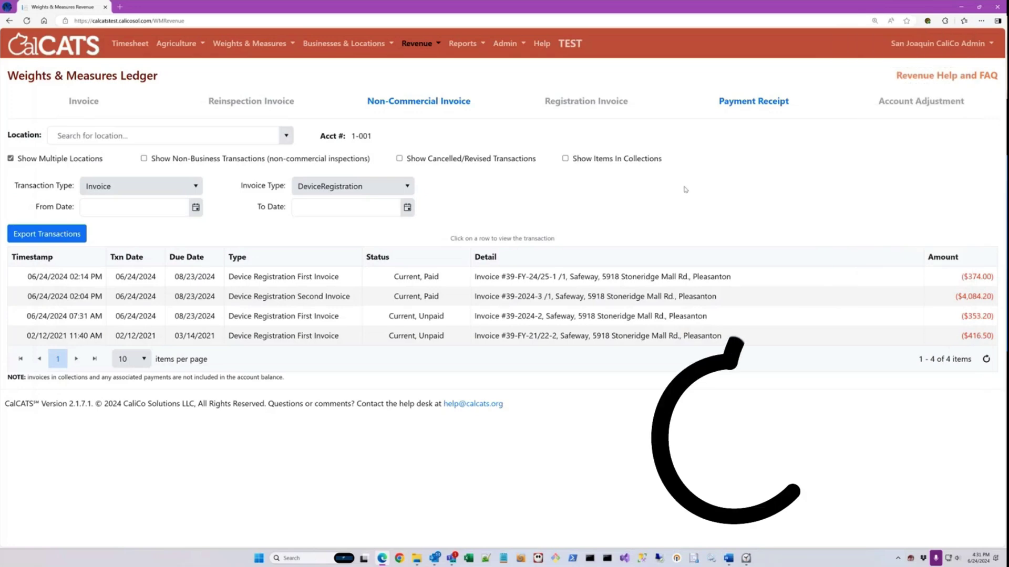